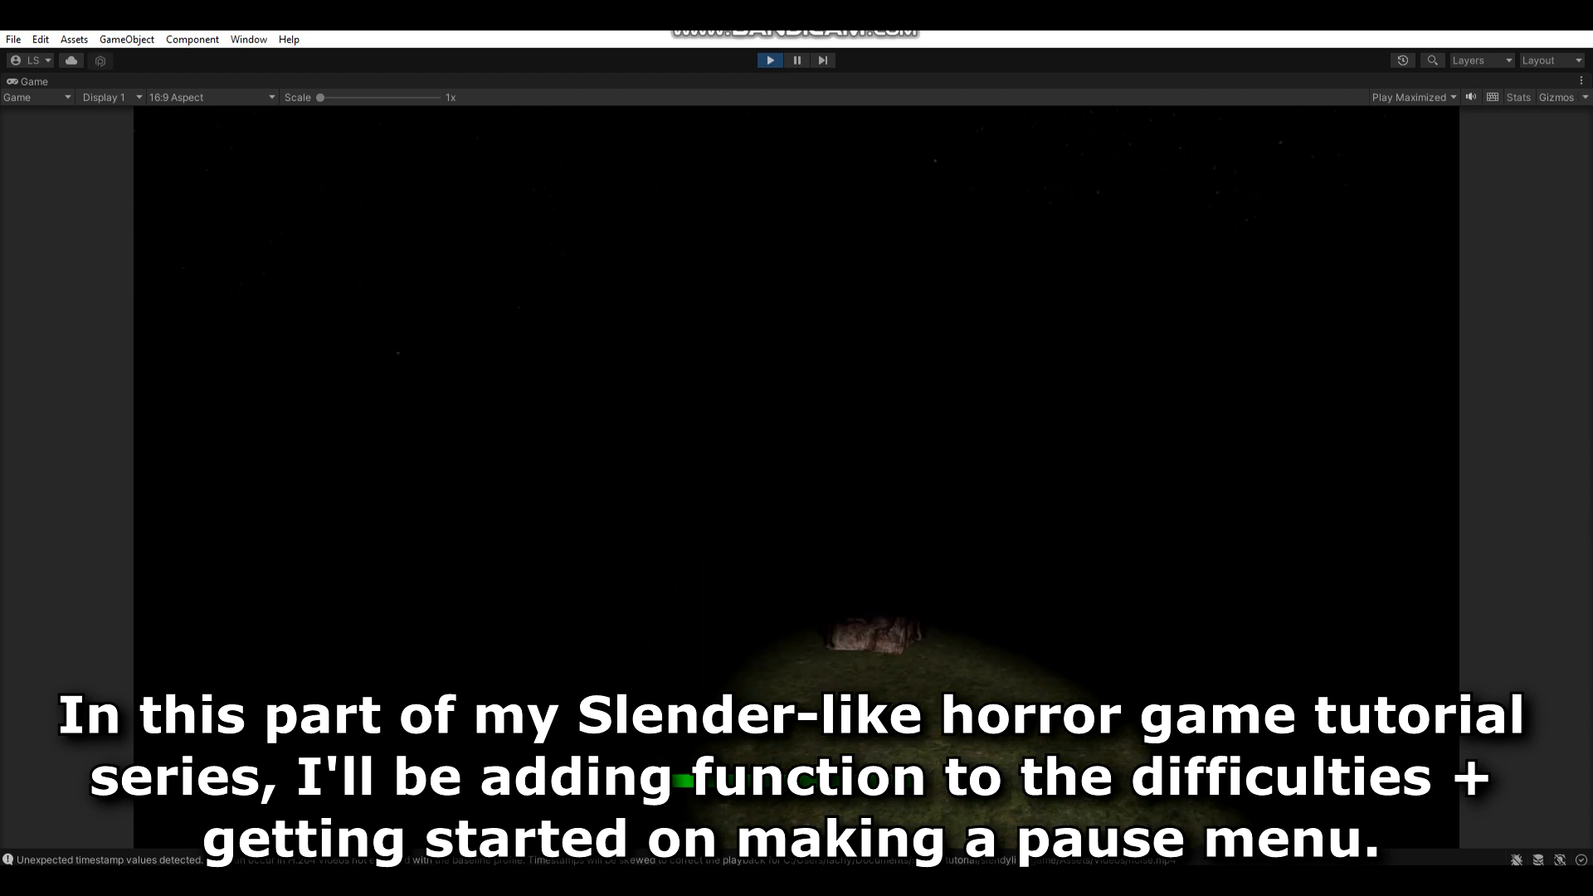
Test the pause menu in the running game by pausing and resuming play.
key(e)
key(Escape)
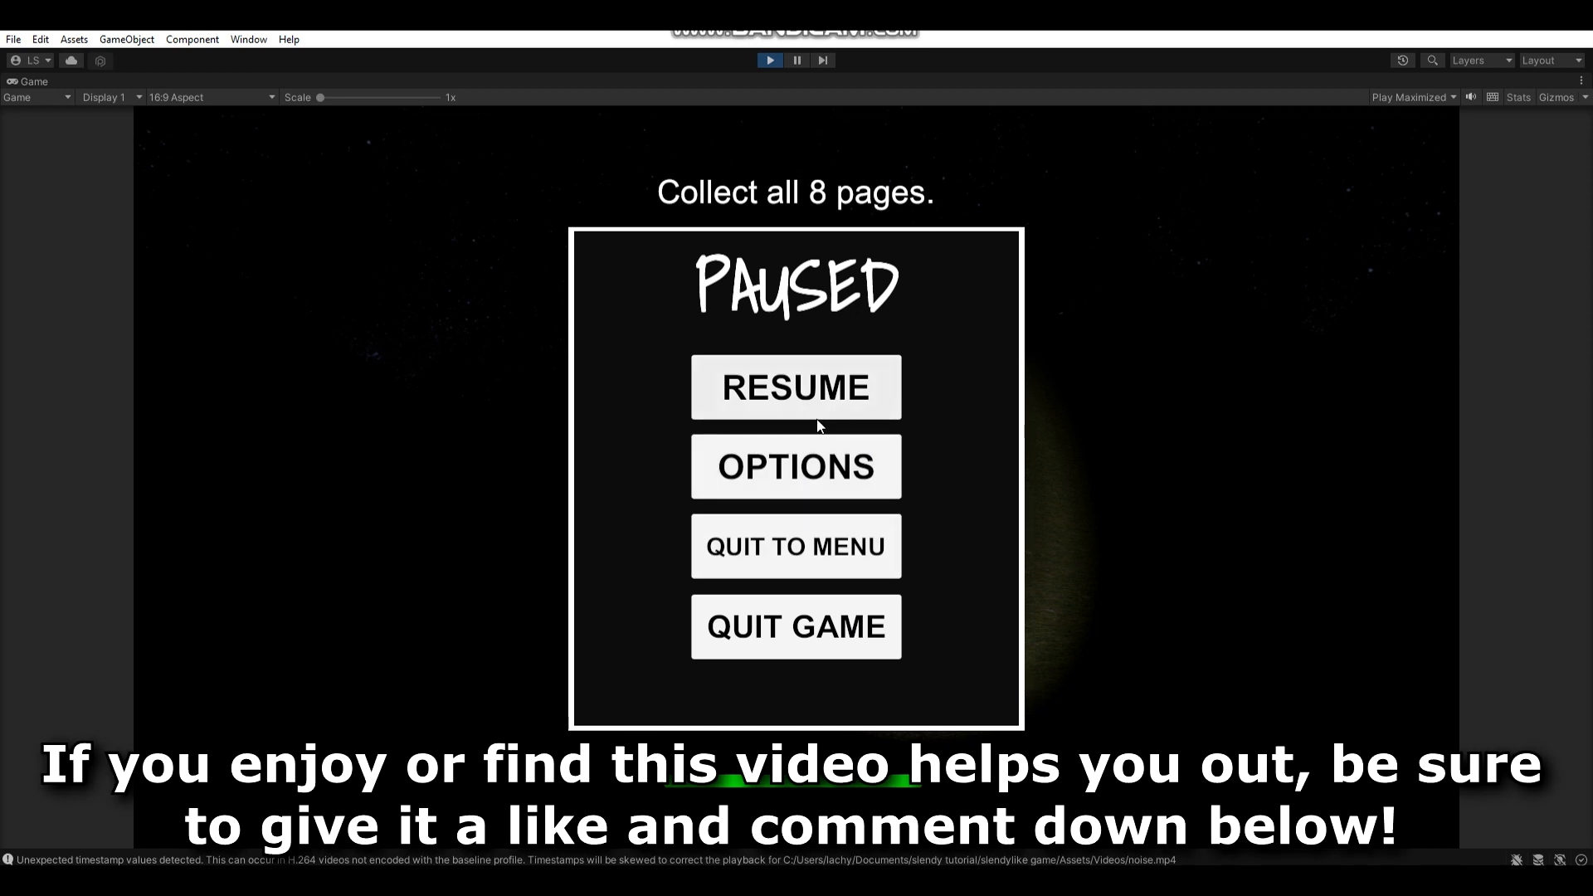
click(792, 396)
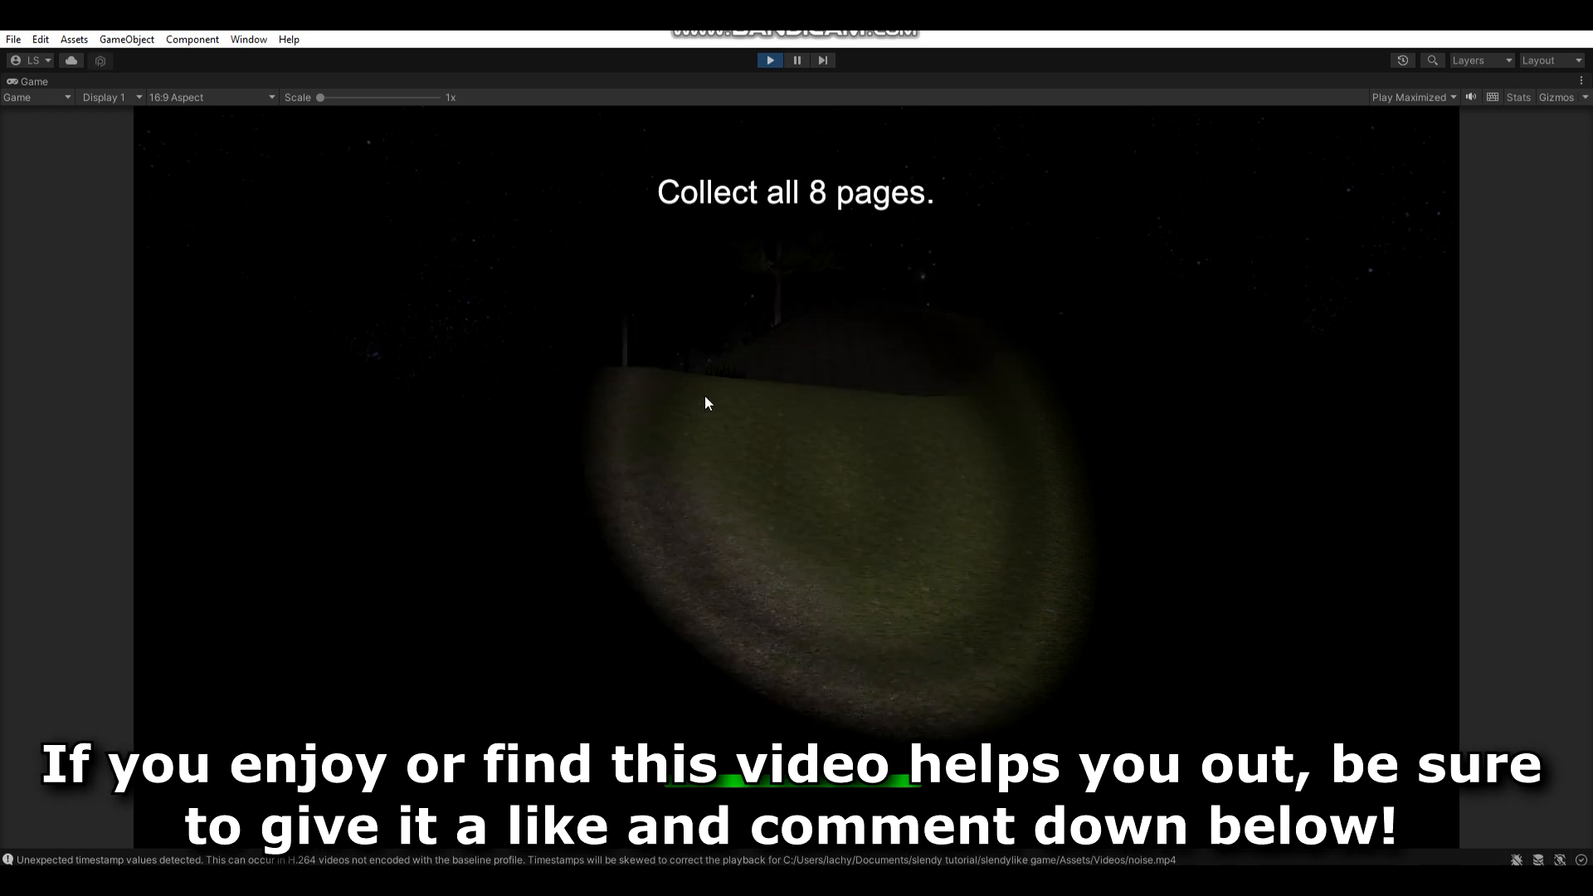
key(Escape)
key(Escape)
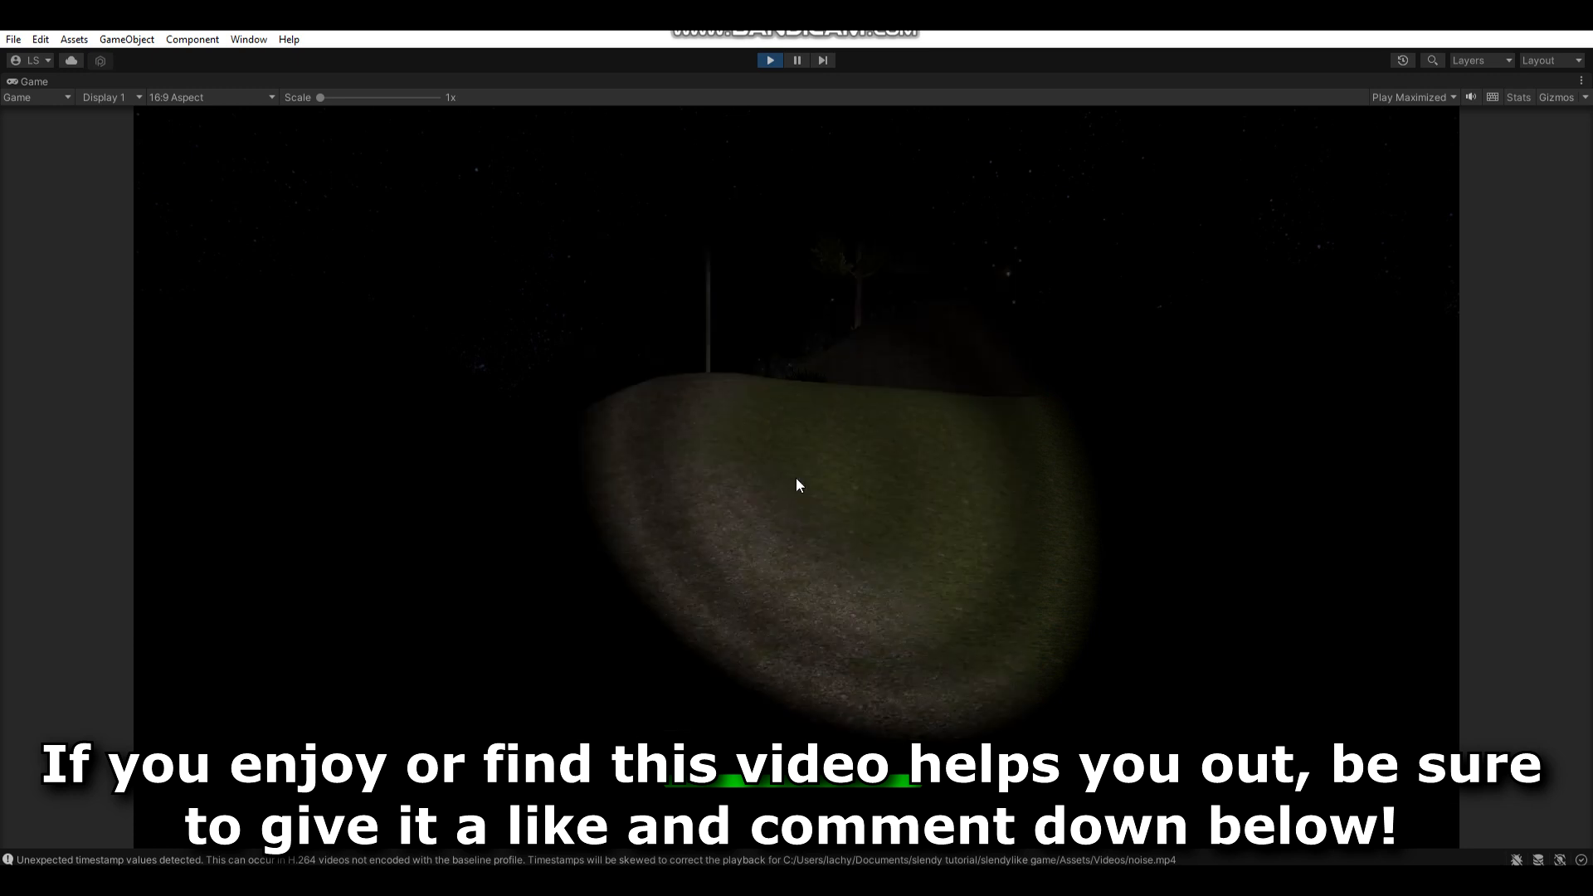
key(Escape)
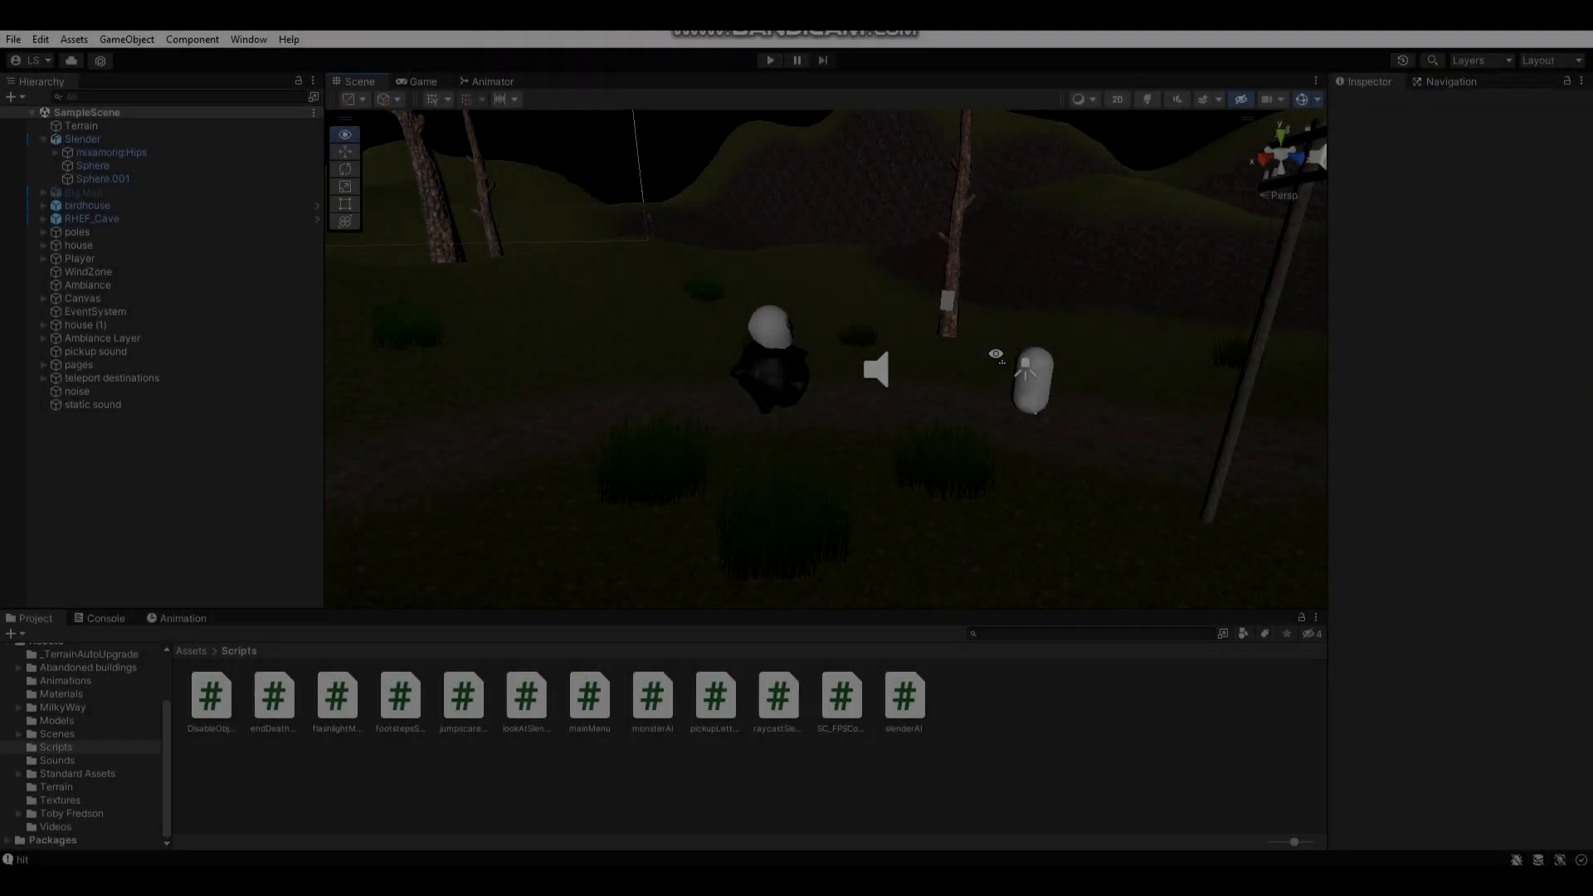
Open the pickupLetter script for editing in Visual Studio at the section where Slender's values change.
right_drag(996, 354, 1049, 350)
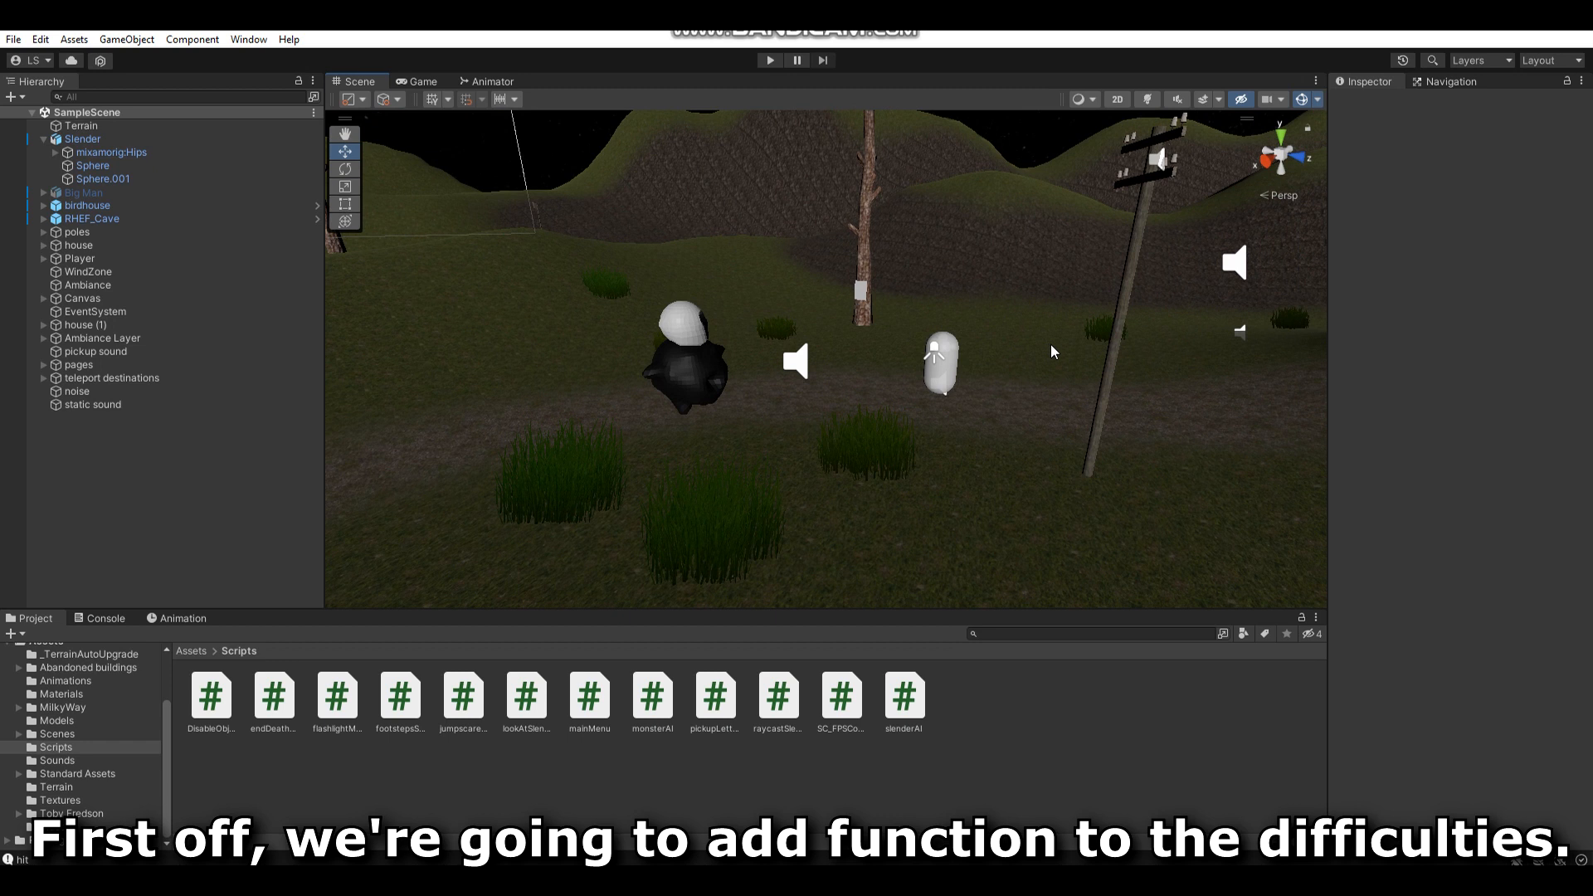
double_click(715, 697)
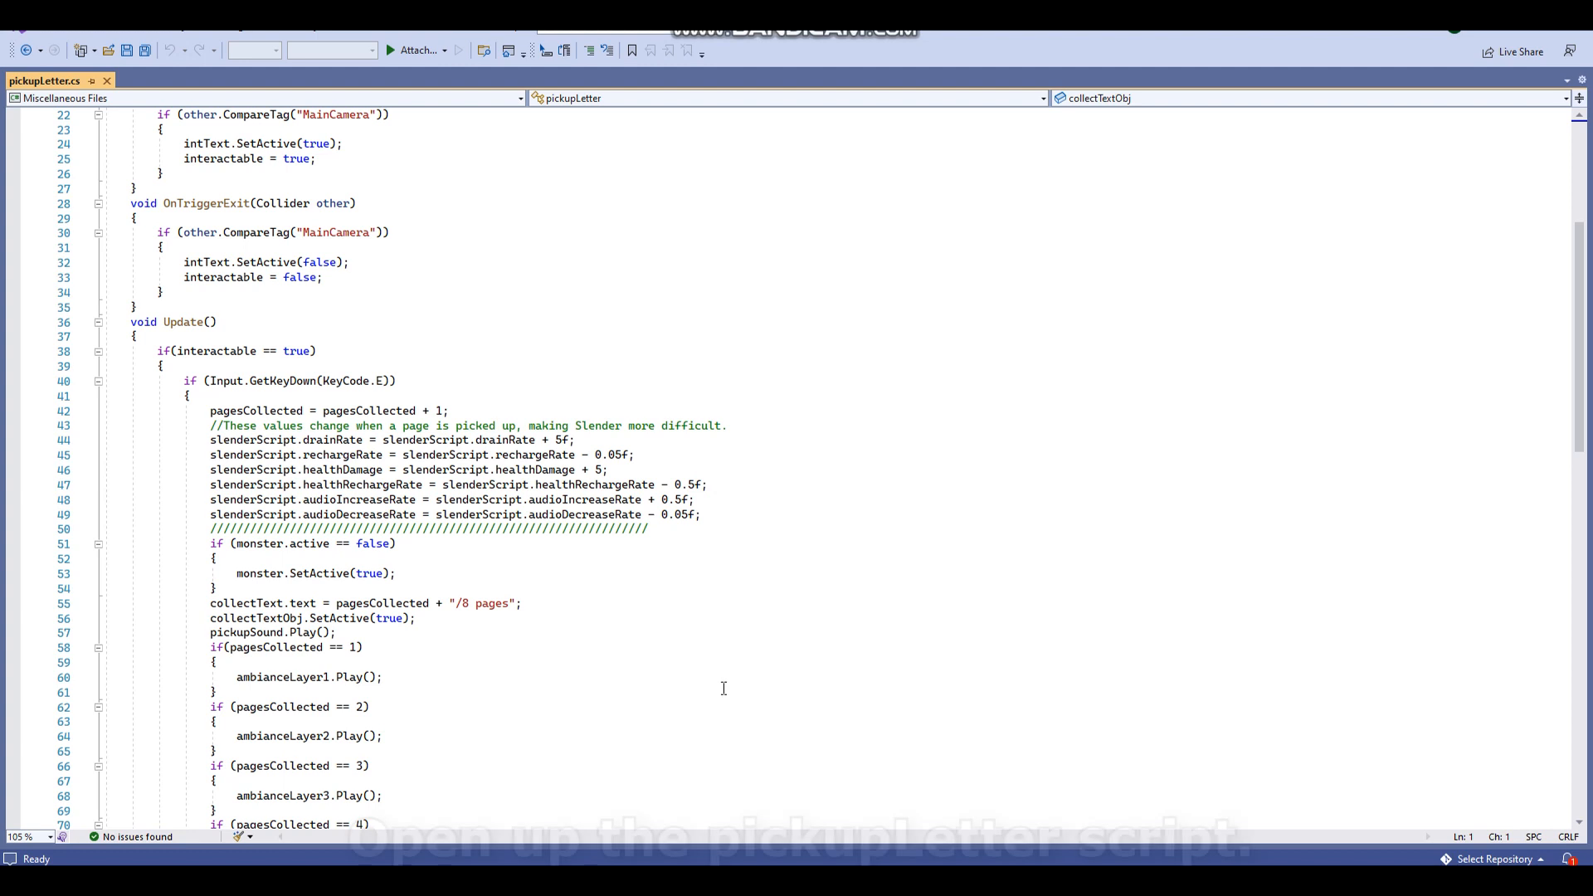
scroll(506, 446, down, 2)
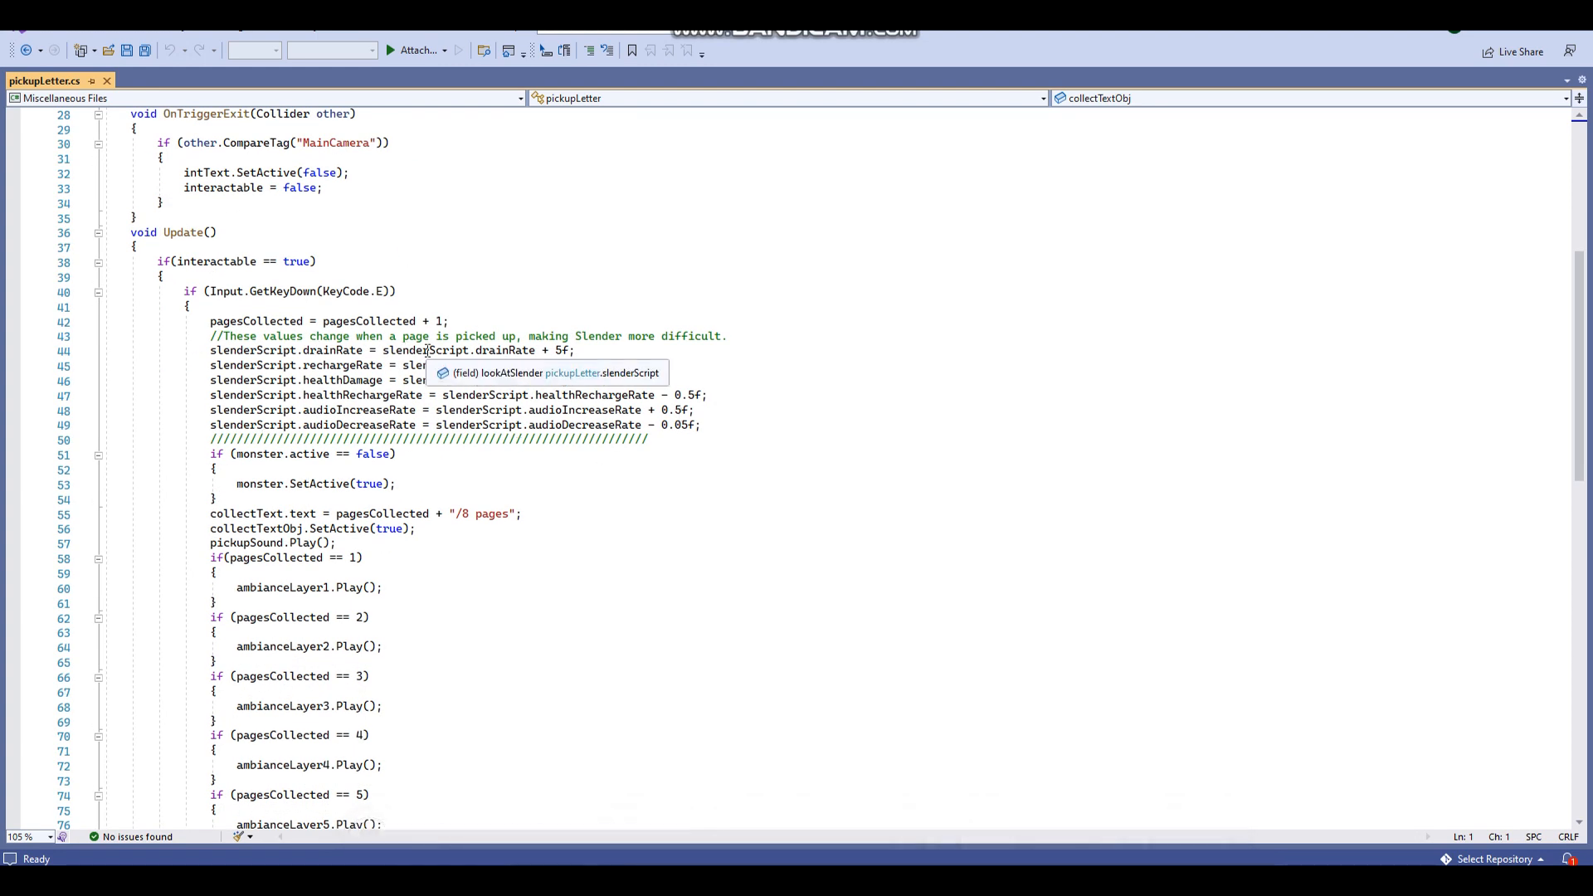
Add an empty if(PlayerPrefs.GetInt("difficulty", 0) == 0) block above the drainRate line in Update() and save the script.
click(212, 351)
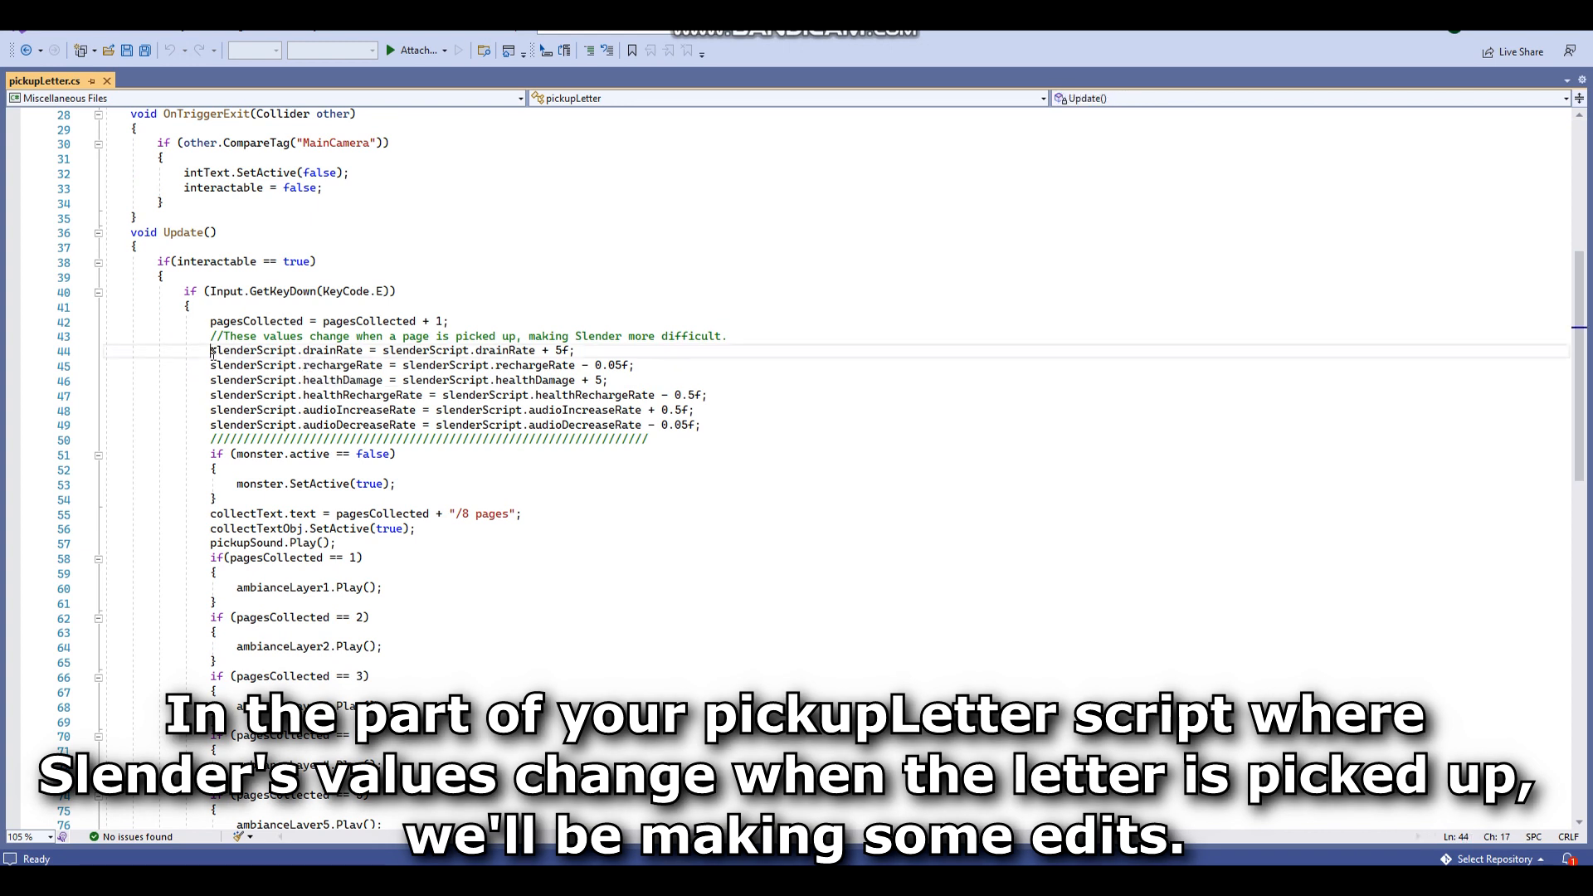
key(Return)
click(213, 352)
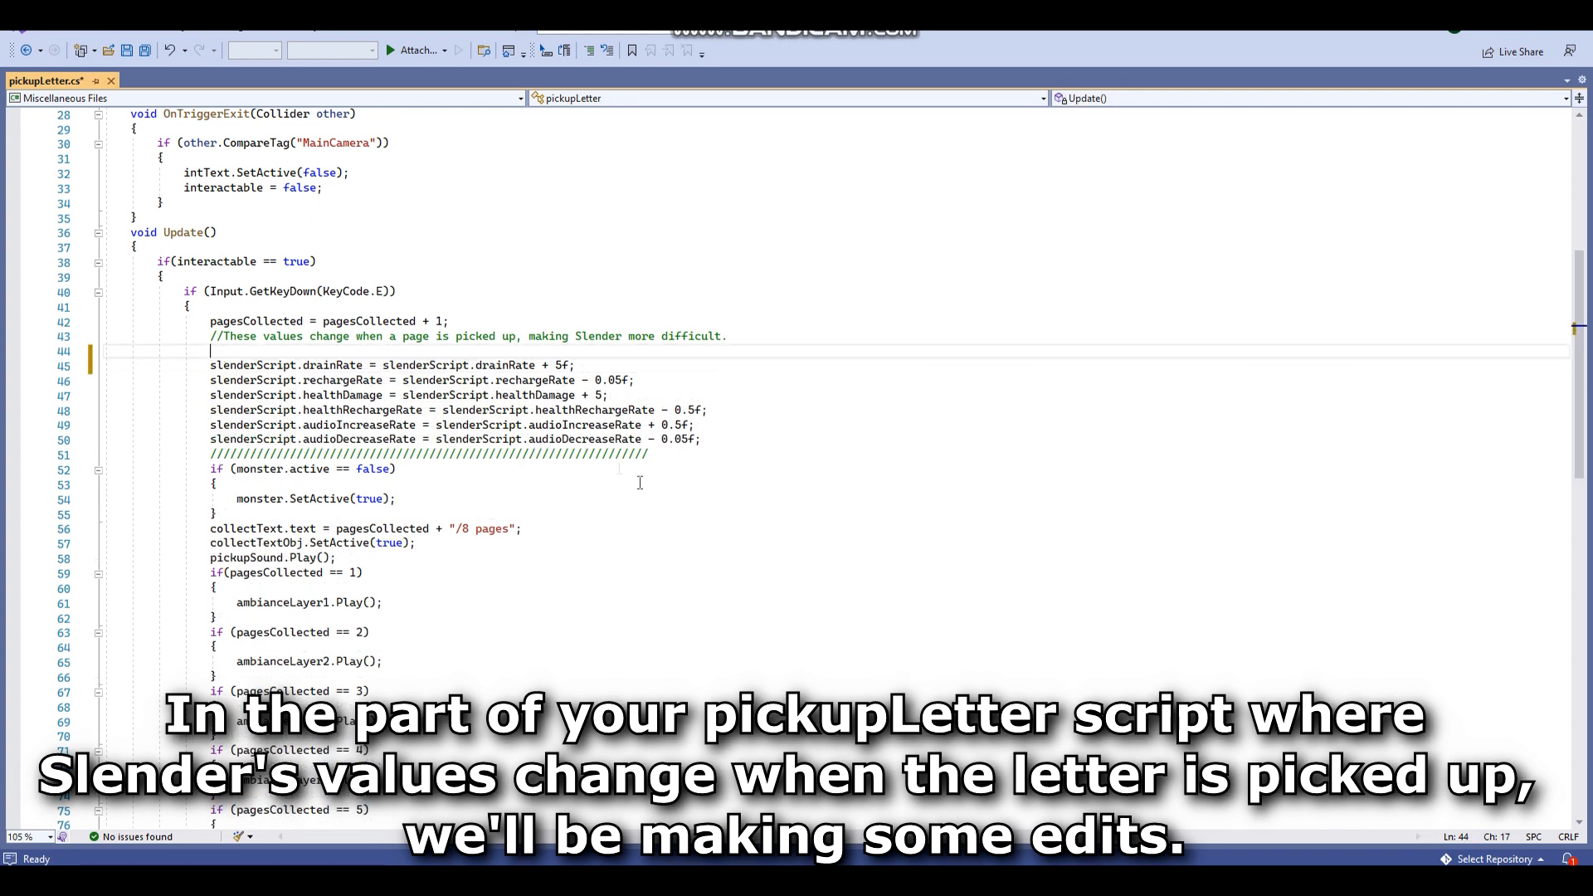
text(if()
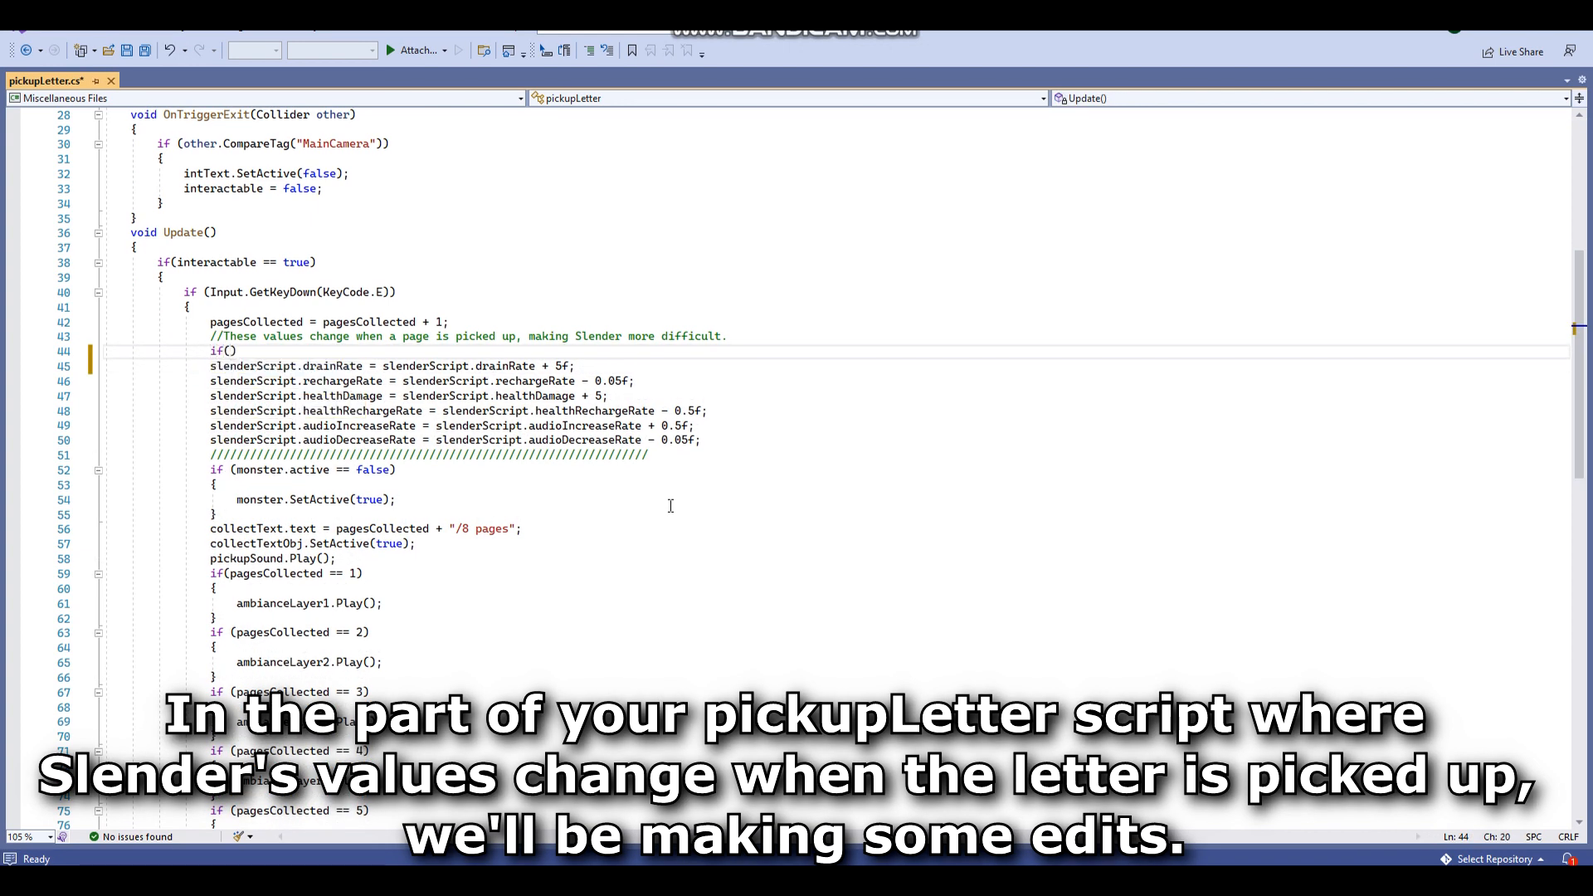
text(PlayerPref)
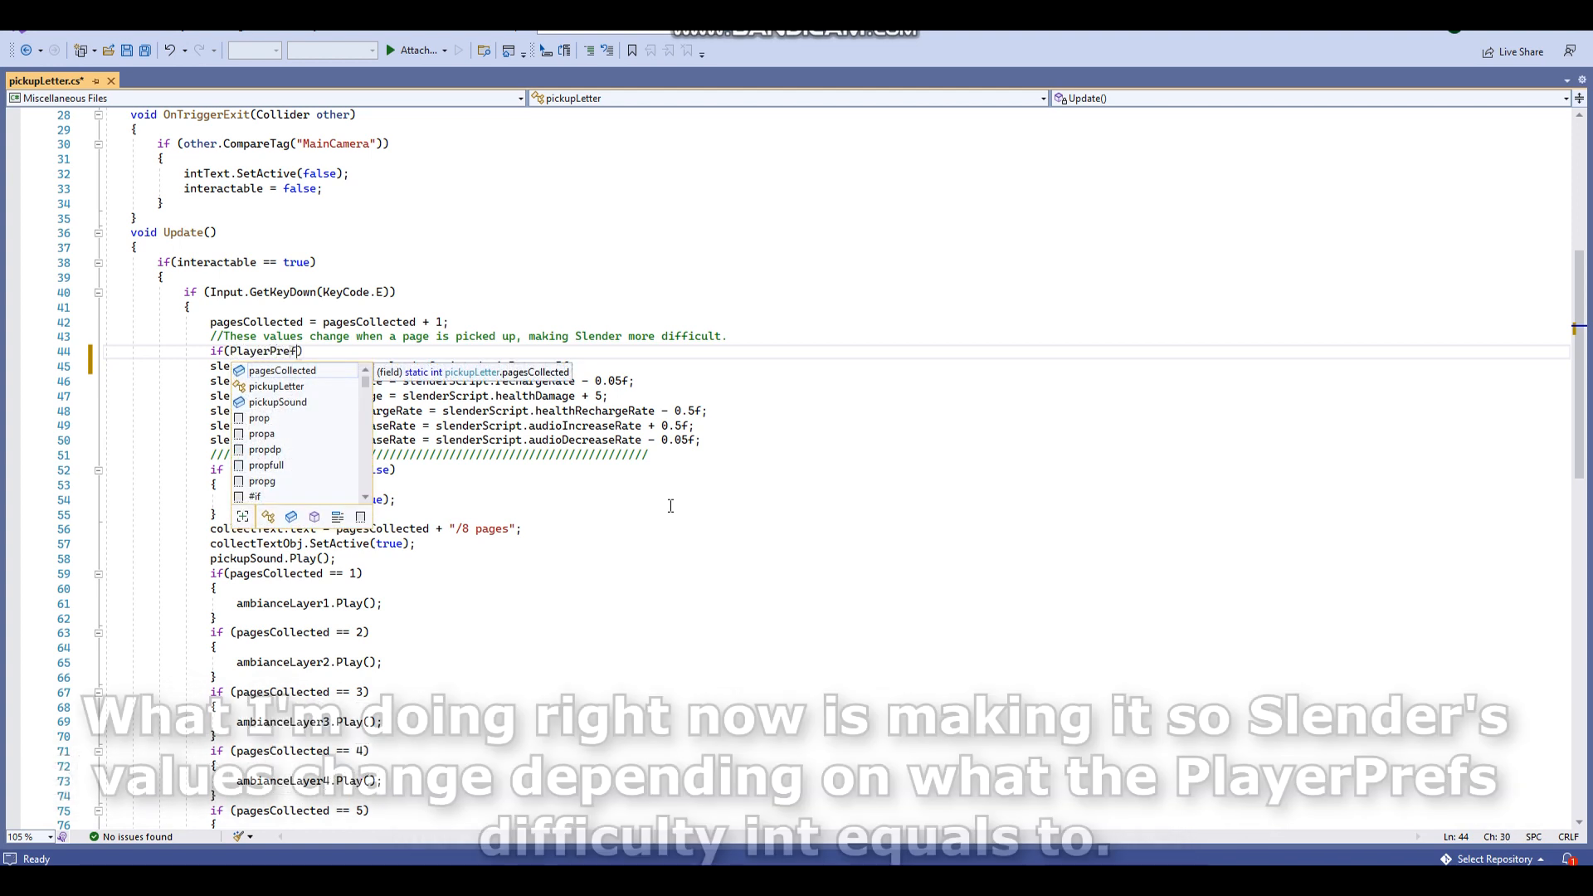
text(s.GetIn)
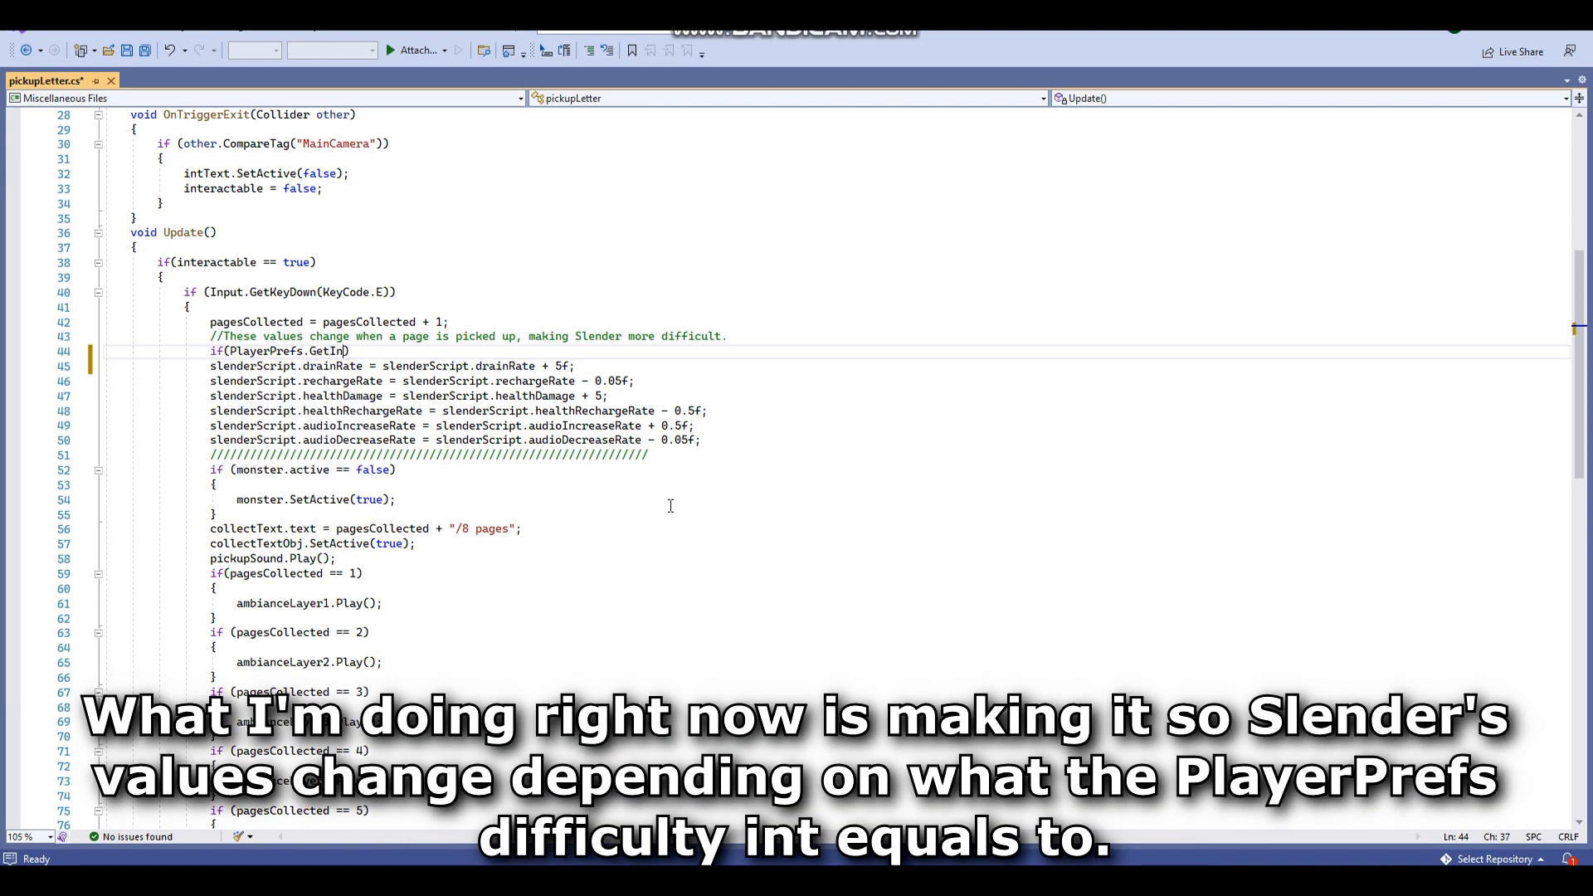
text(t("difficulty", 0))
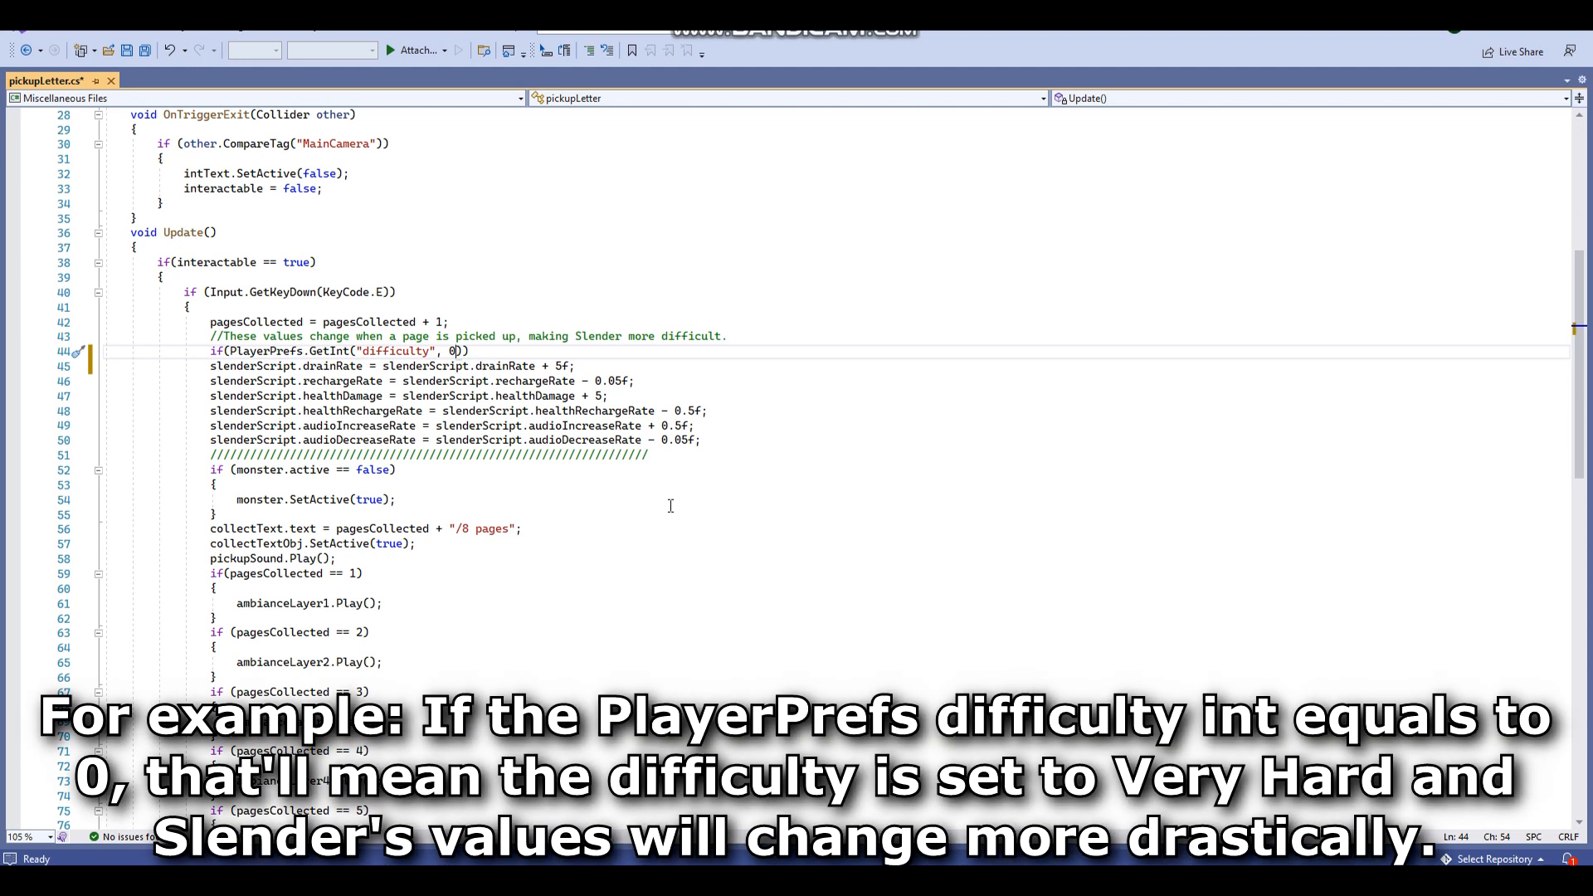
text( == 0)
key(Return)
text({)
key(Return)
key(ctrl+s)
Move the six slenderScript value lines into the new difficulty 0 block and save the script.
drag(705, 485, 212, 410)
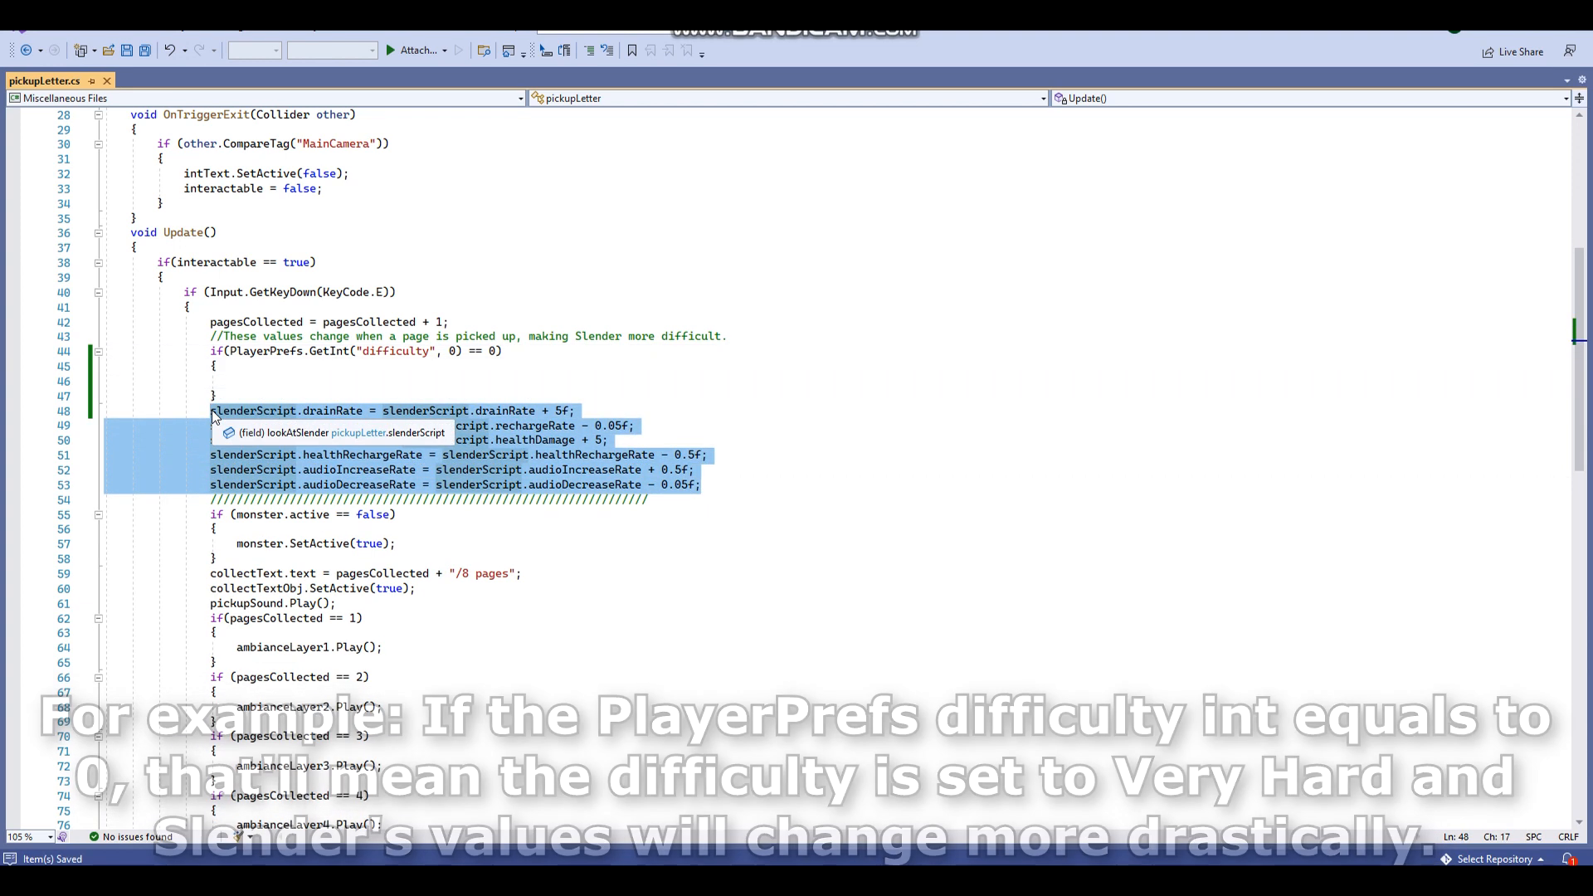
key(ctrl+x)
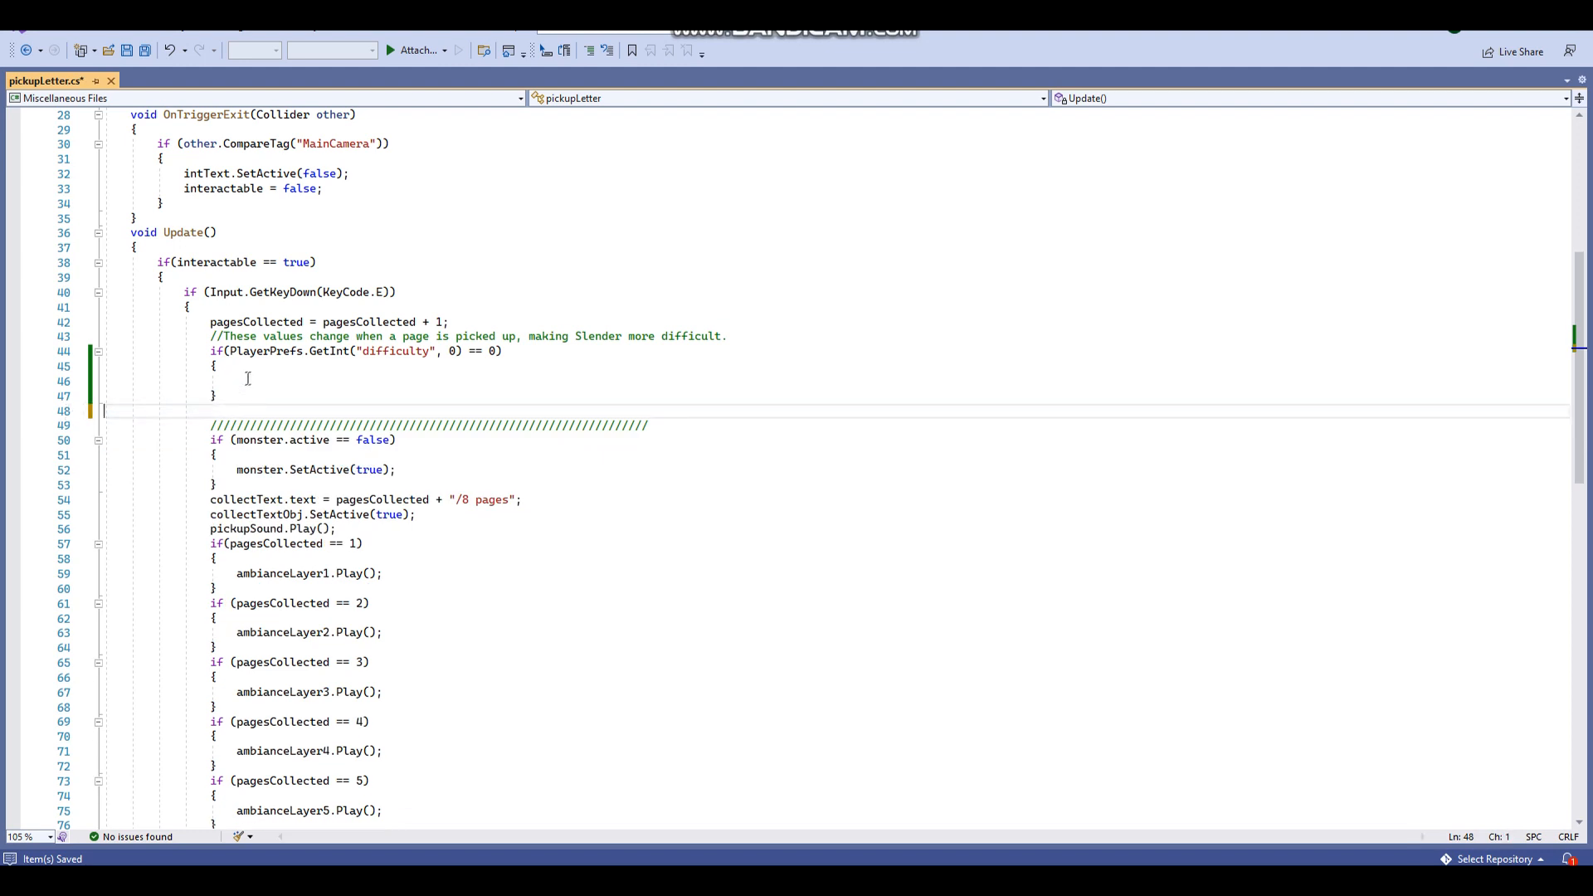
key(BackSpace)
click(247, 378)
key(ctrl+v)
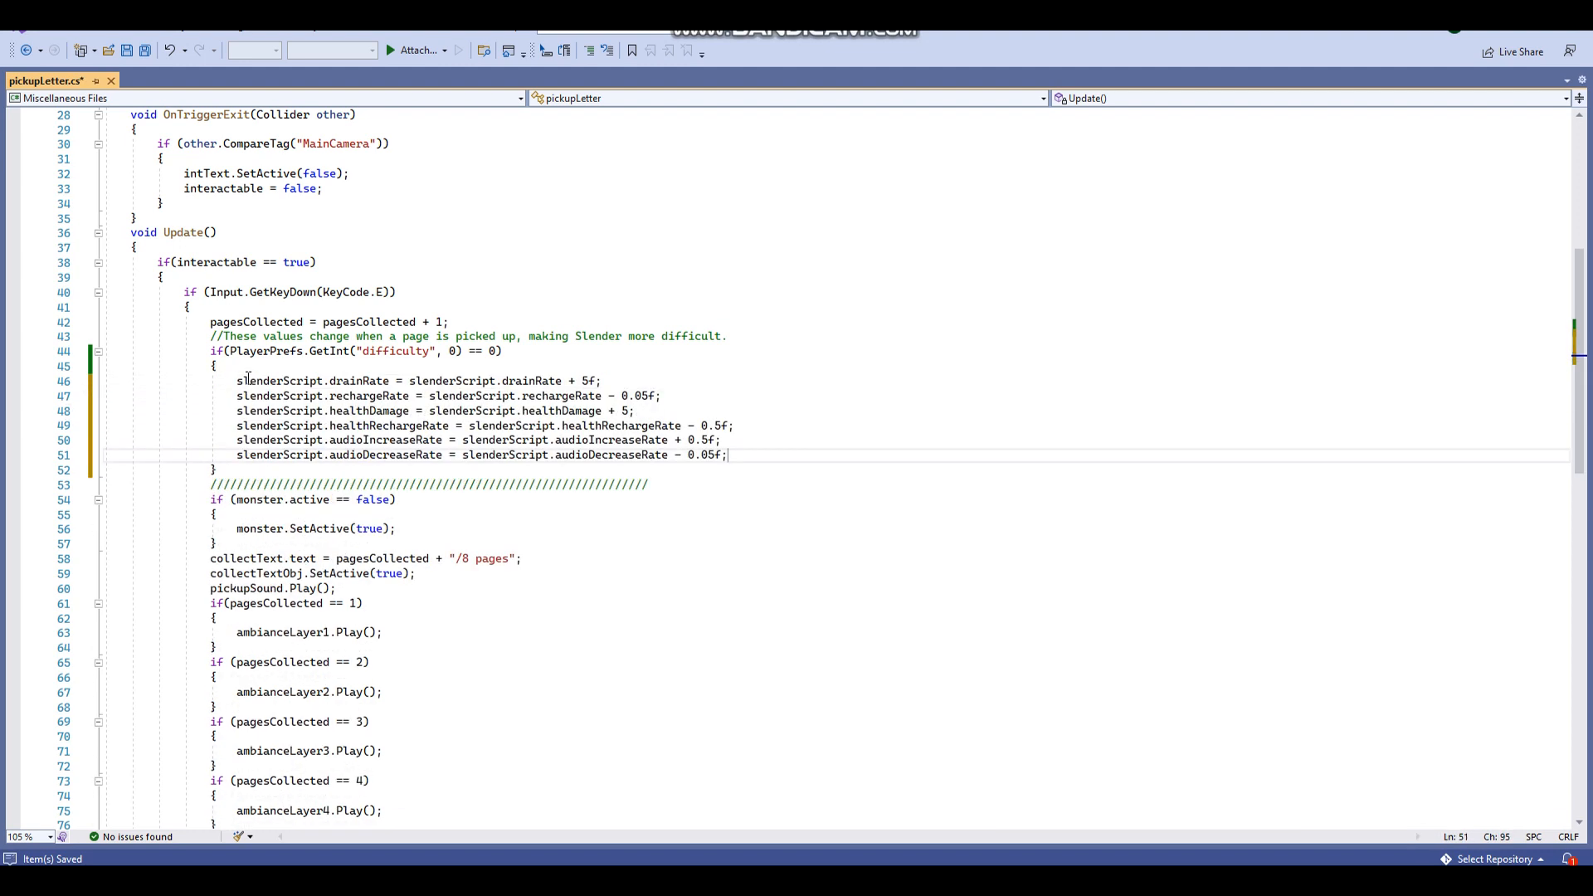
key(ctrl+s)
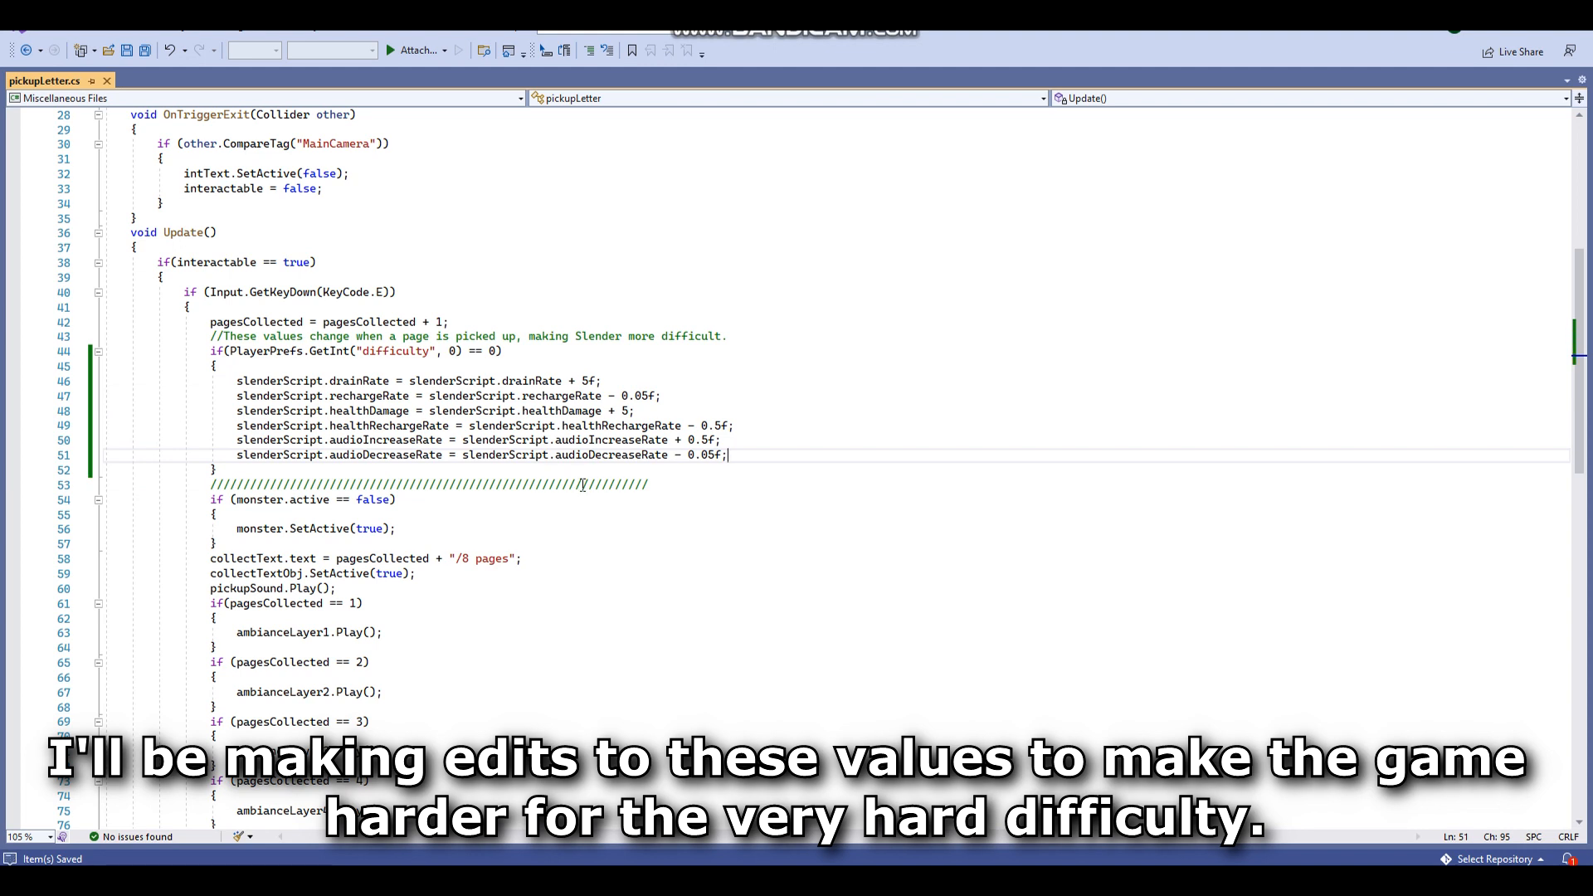
In the difficulty 0 block, set the drainRate increase to 10f and the rechargeRate decrease to 0.1f.
click(588, 381)
key(BackSpace)
text(10)
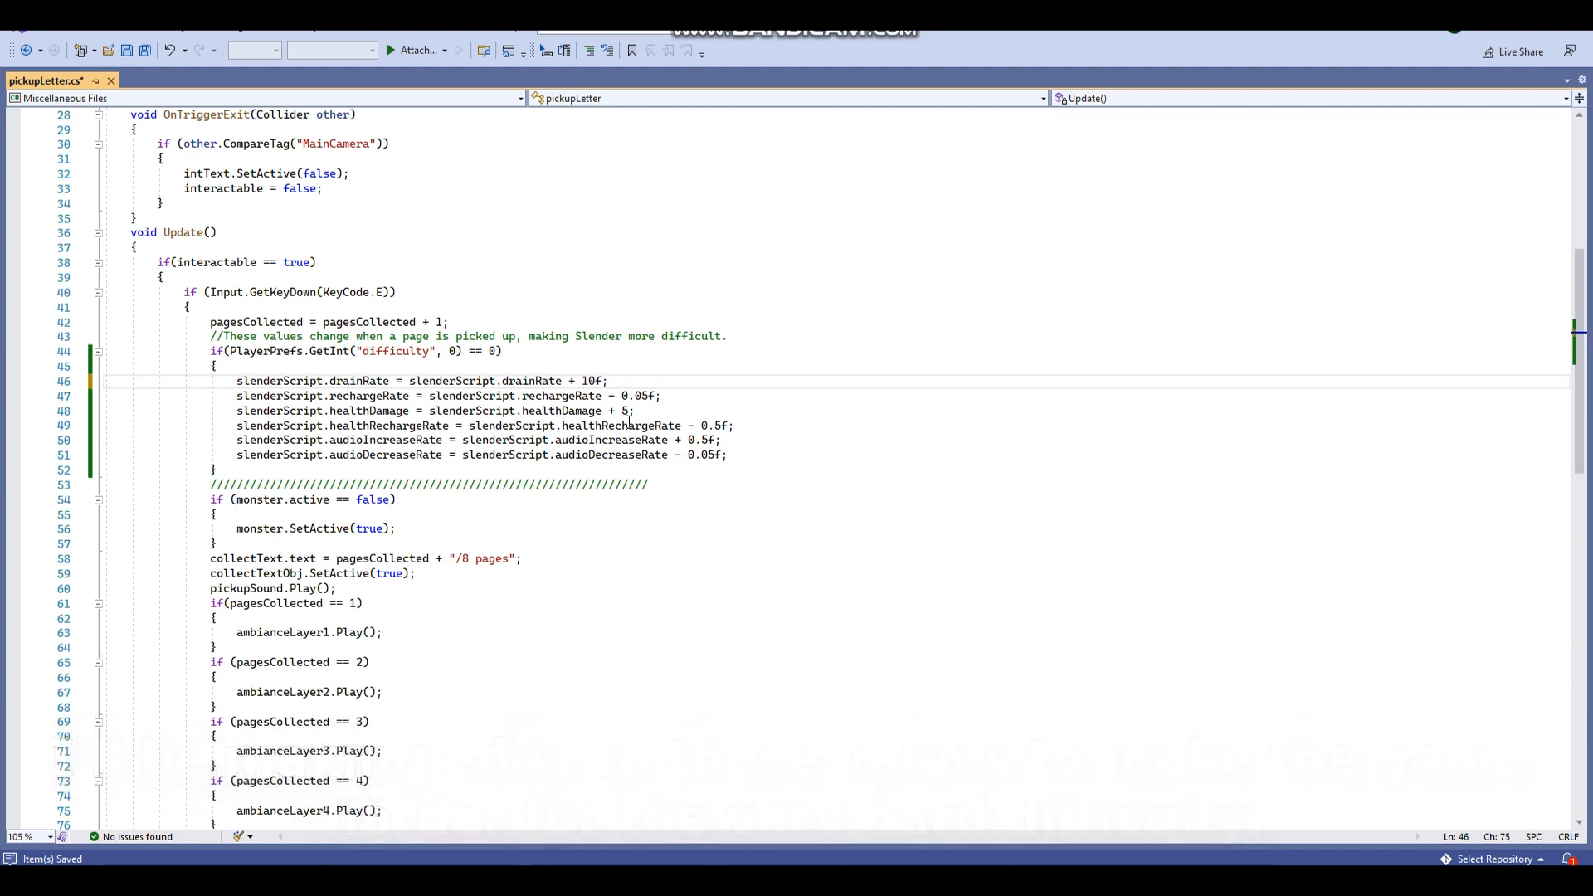
click(661, 397)
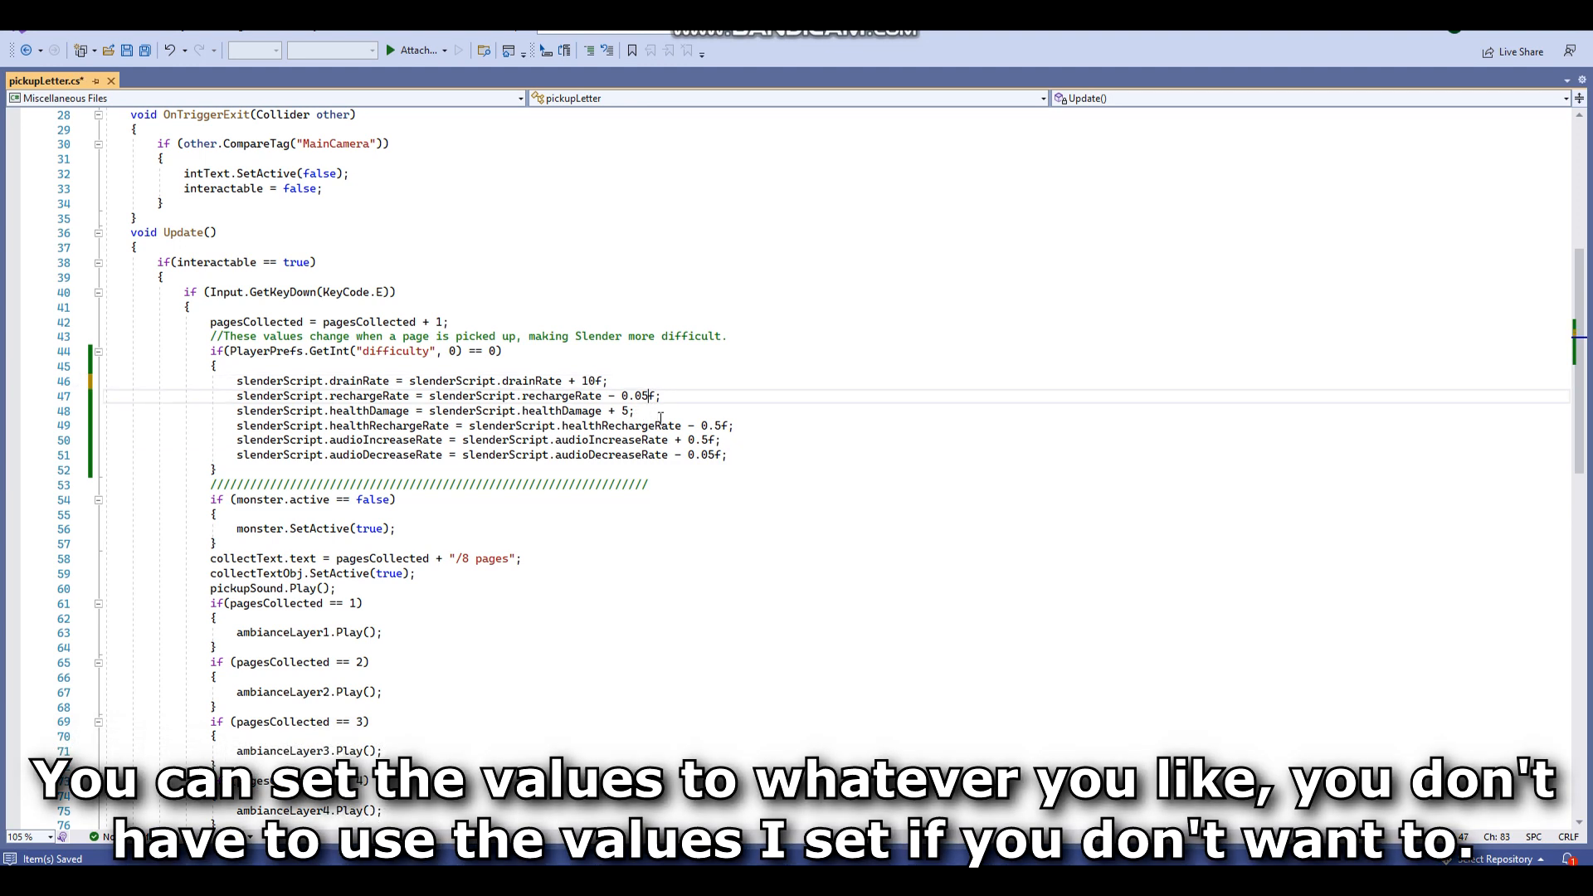
key(BackSpace)
key(BackSpace)
text(1)
In the difficulty 0 block, set the healthDamage increase to 7 and the healthRechargeRate decrease to 0.8f.
click(632, 410)
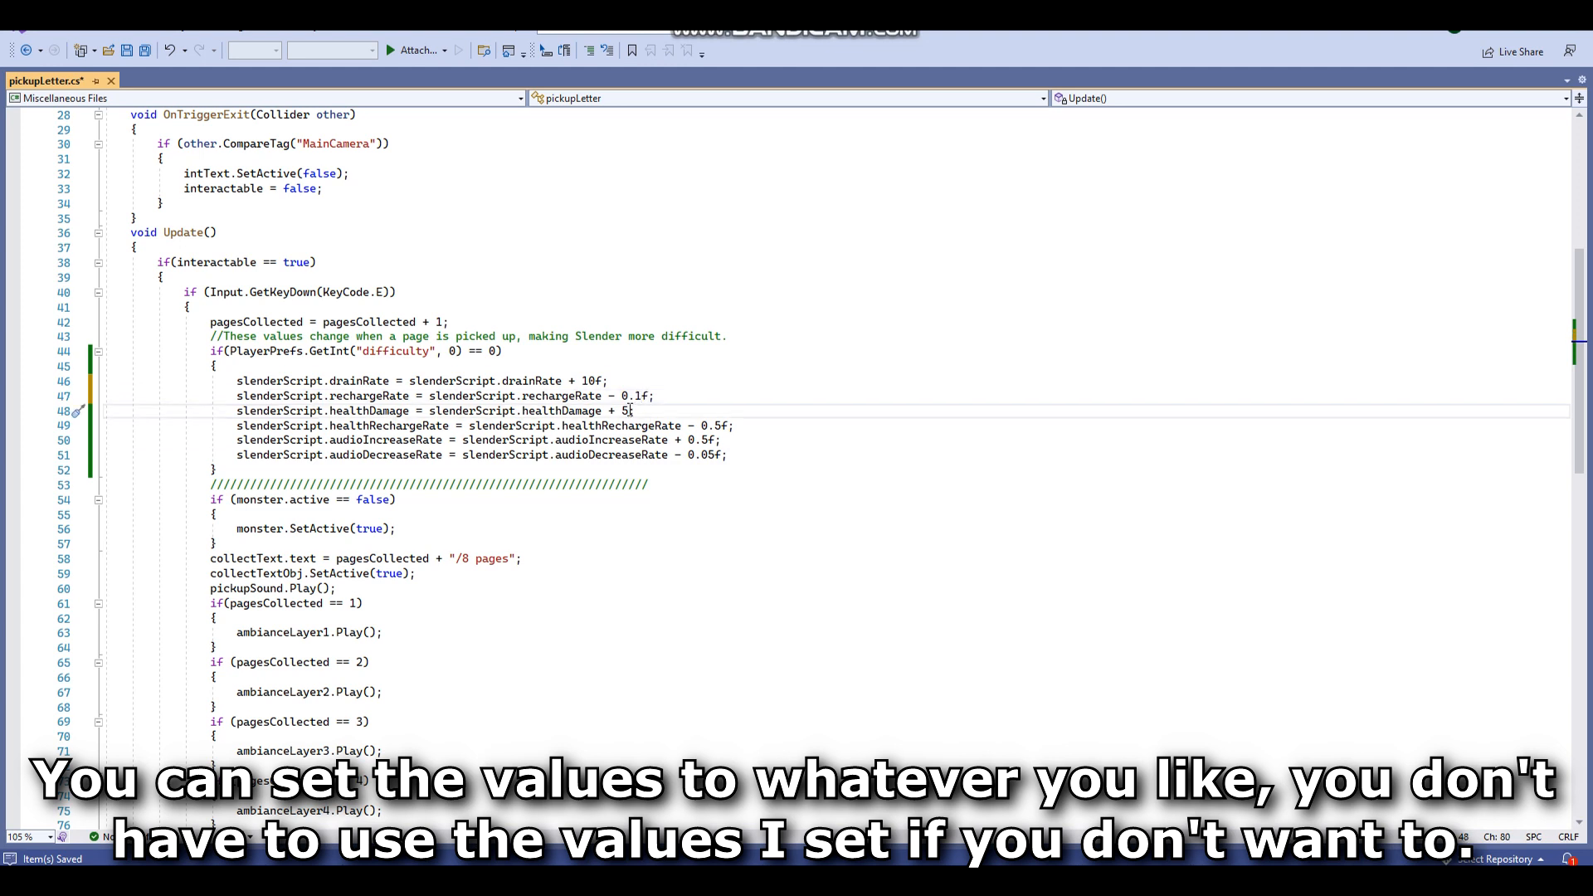
key(BackSpace)
text(7)
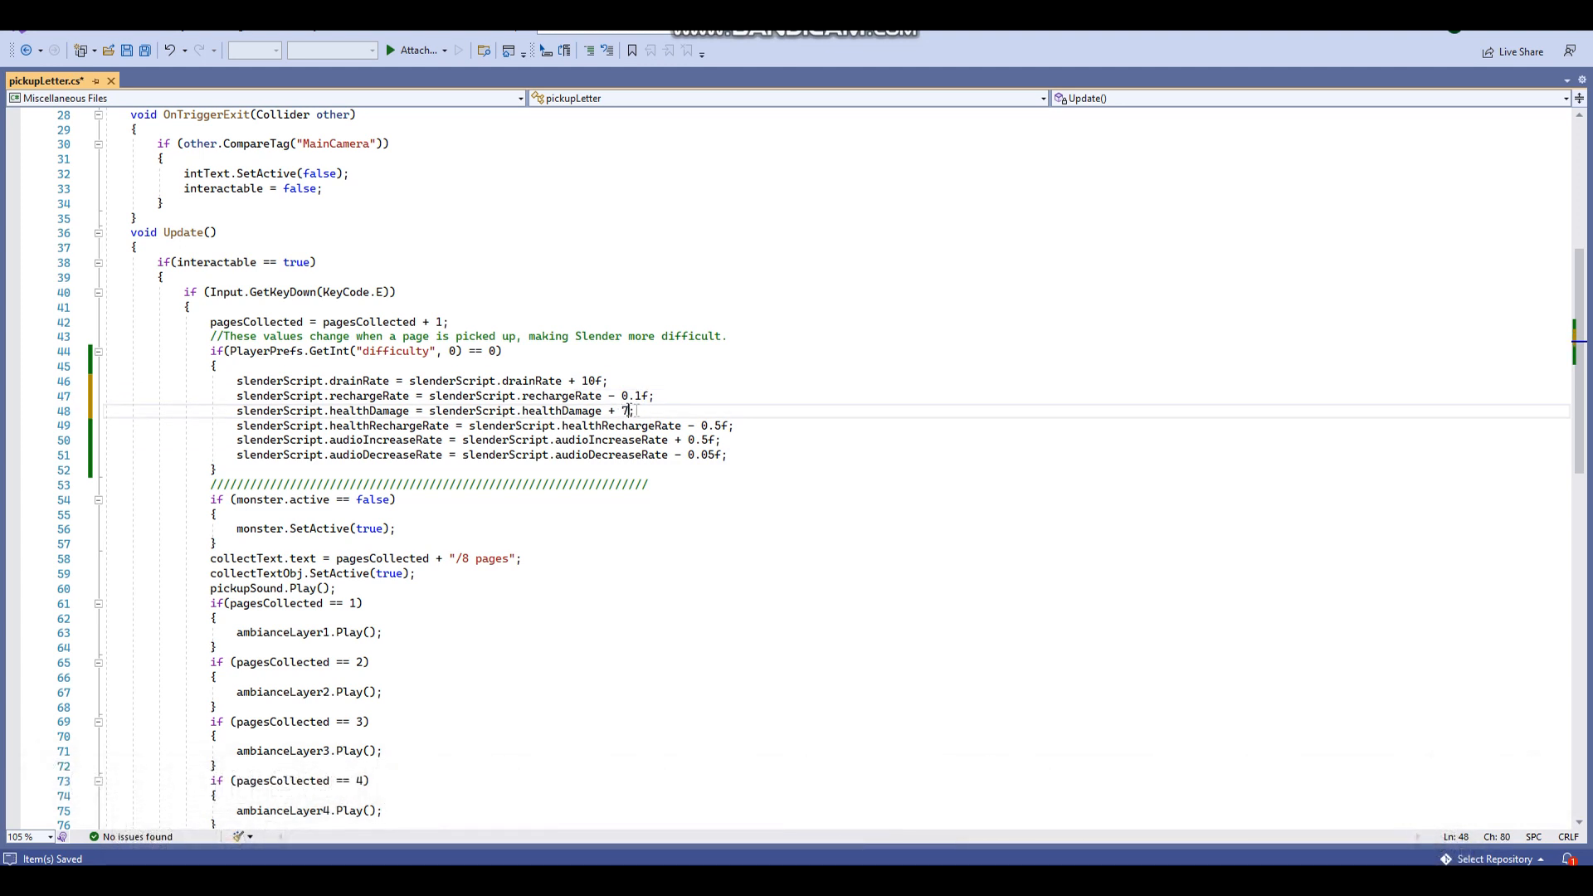
click(720, 425)
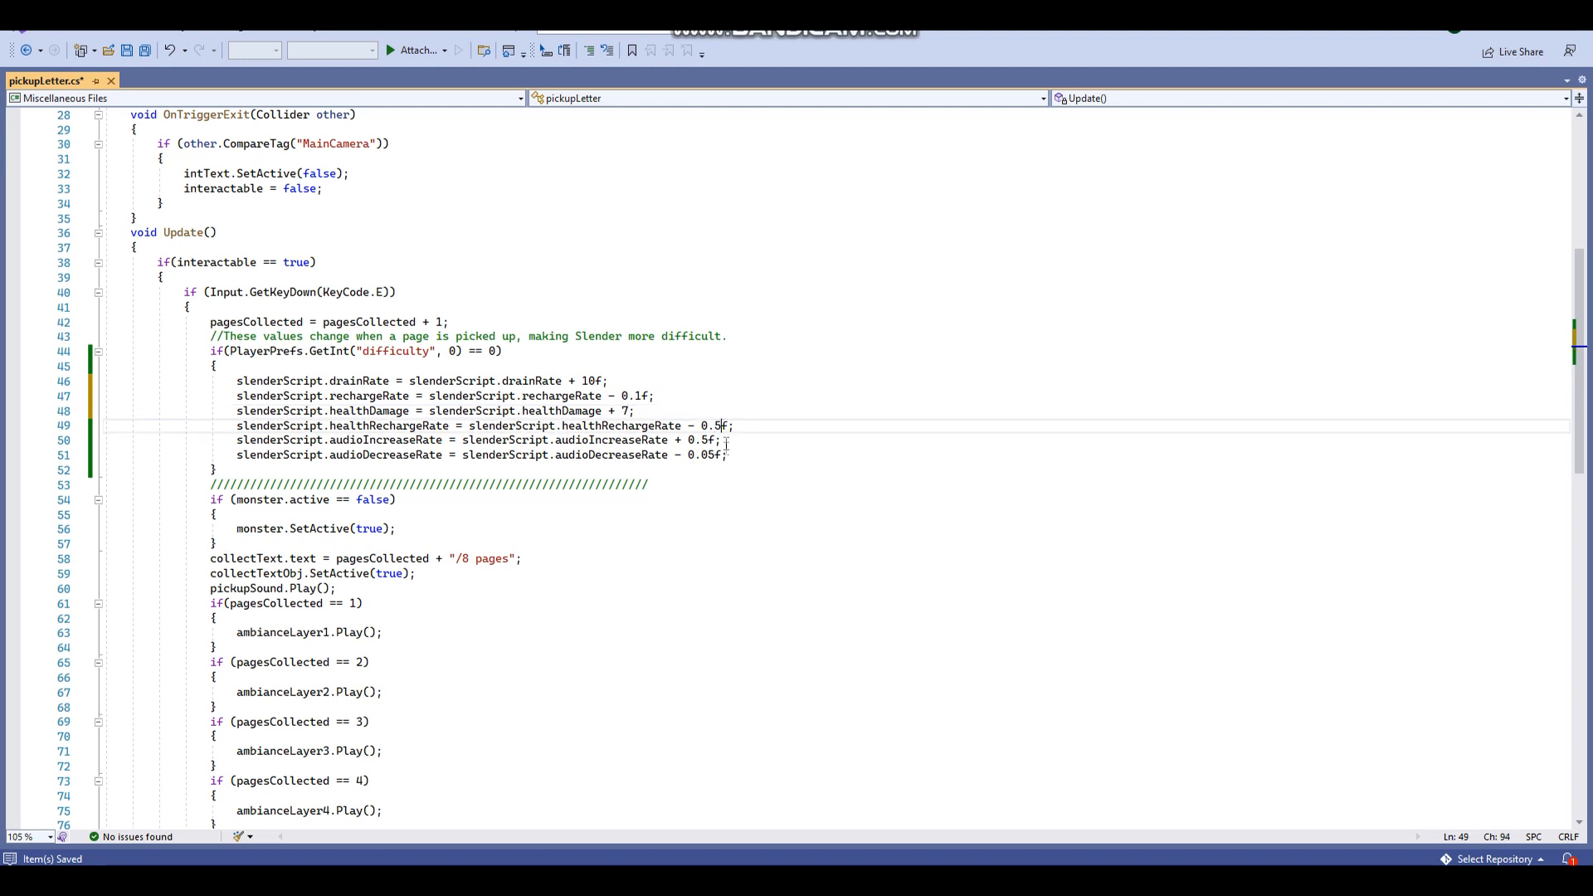
key(BackSpace)
text(8)
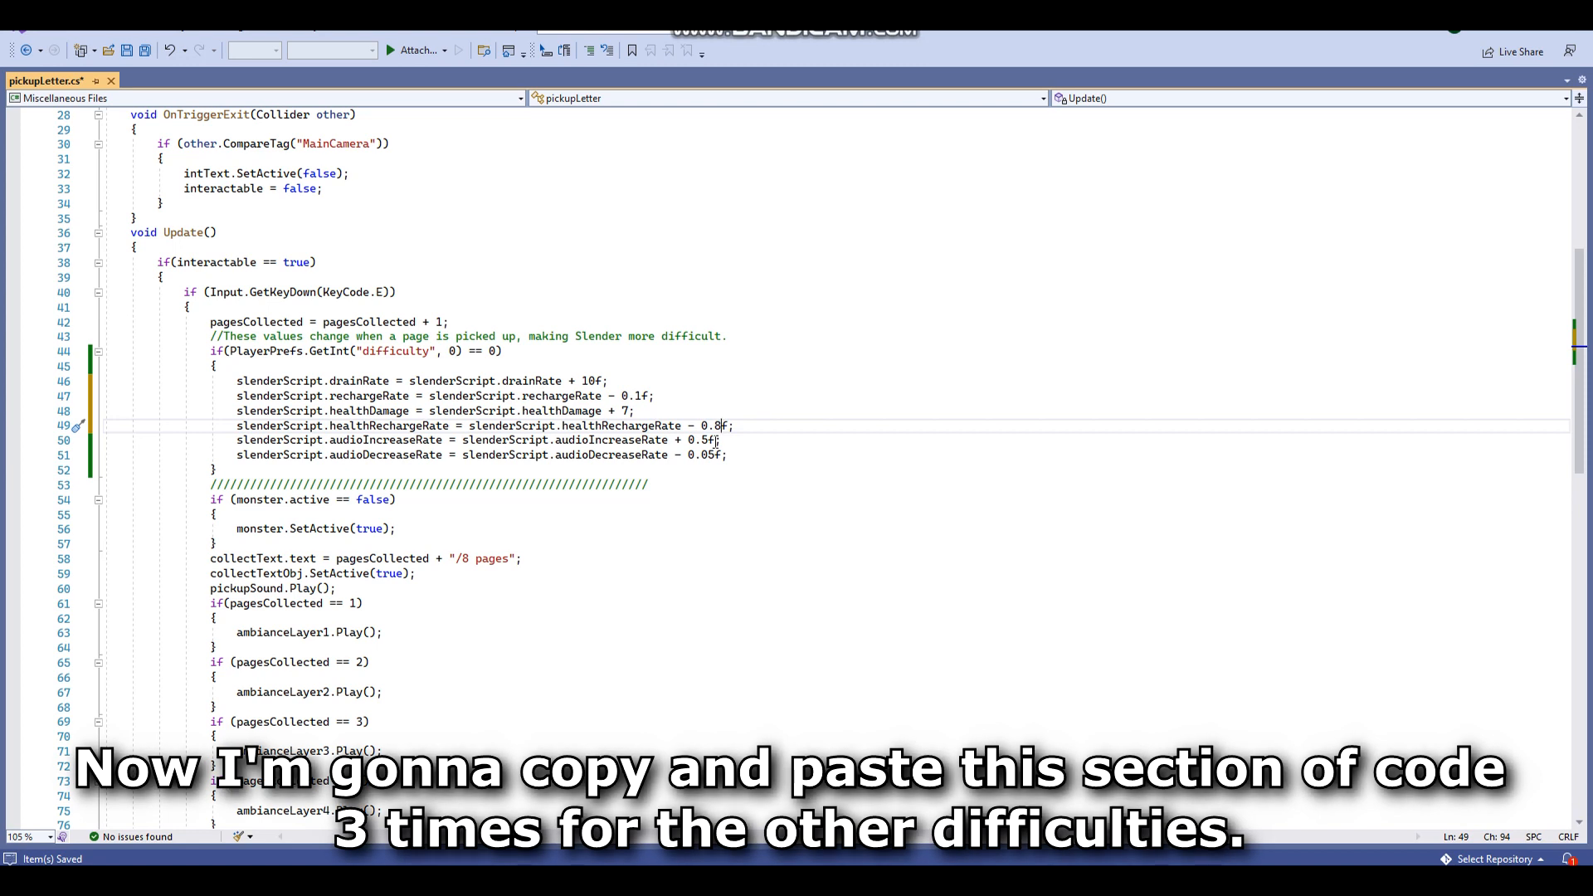
Copy the whole difficulty 0 if block and paste three duplicates directly below it.
drag(220, 470, 210, 351)
click(237, 469)
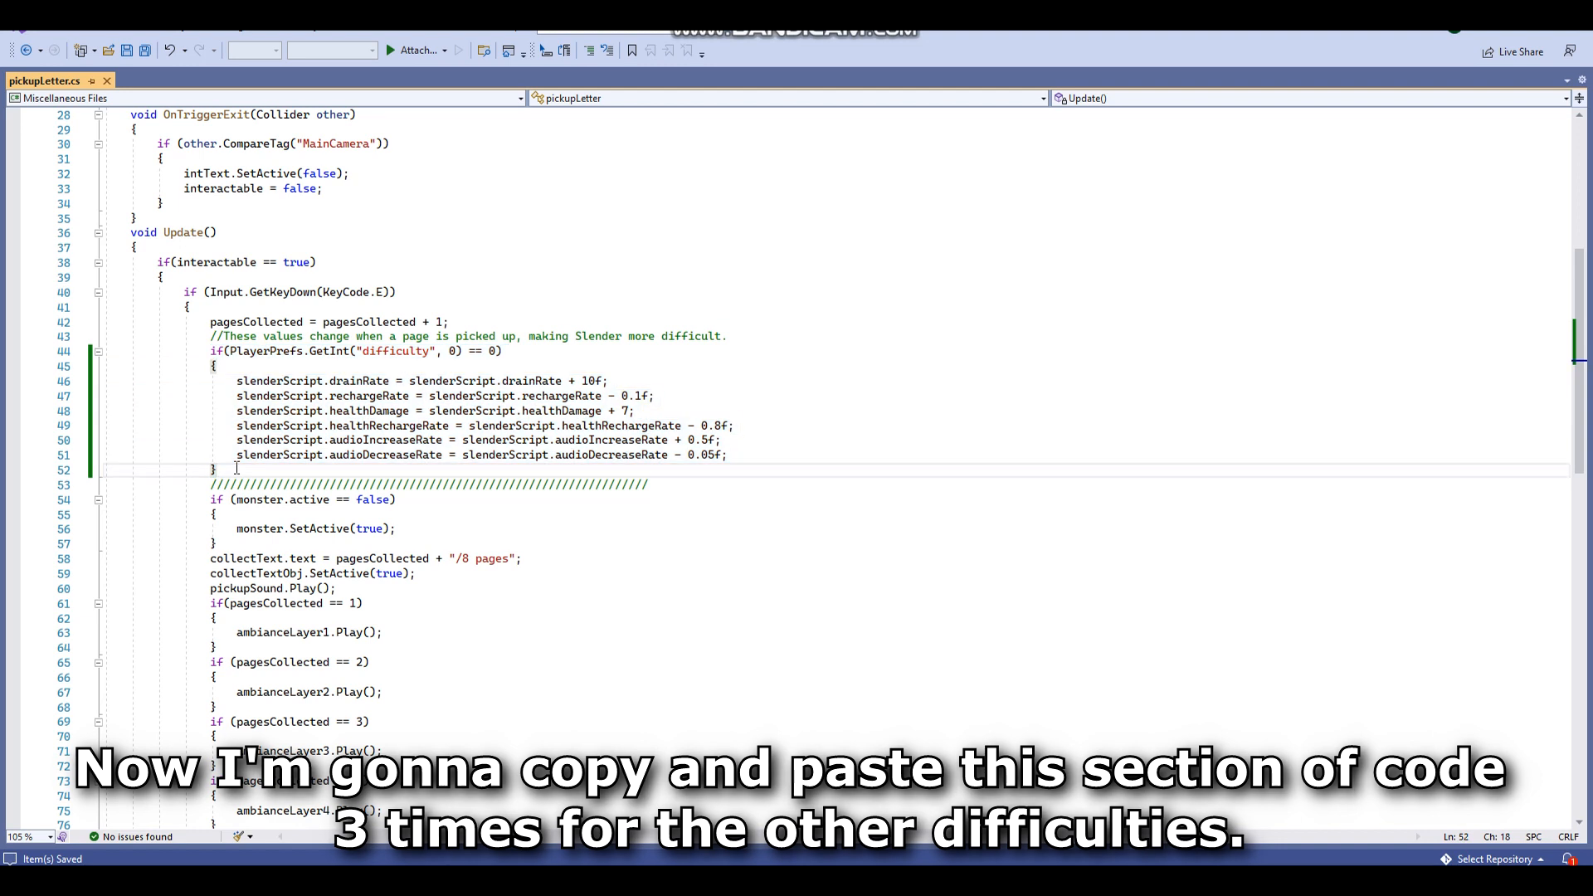
key(Return)
key(ctrl+v)
key(Return)
key(ctrl+v)
key(Return)
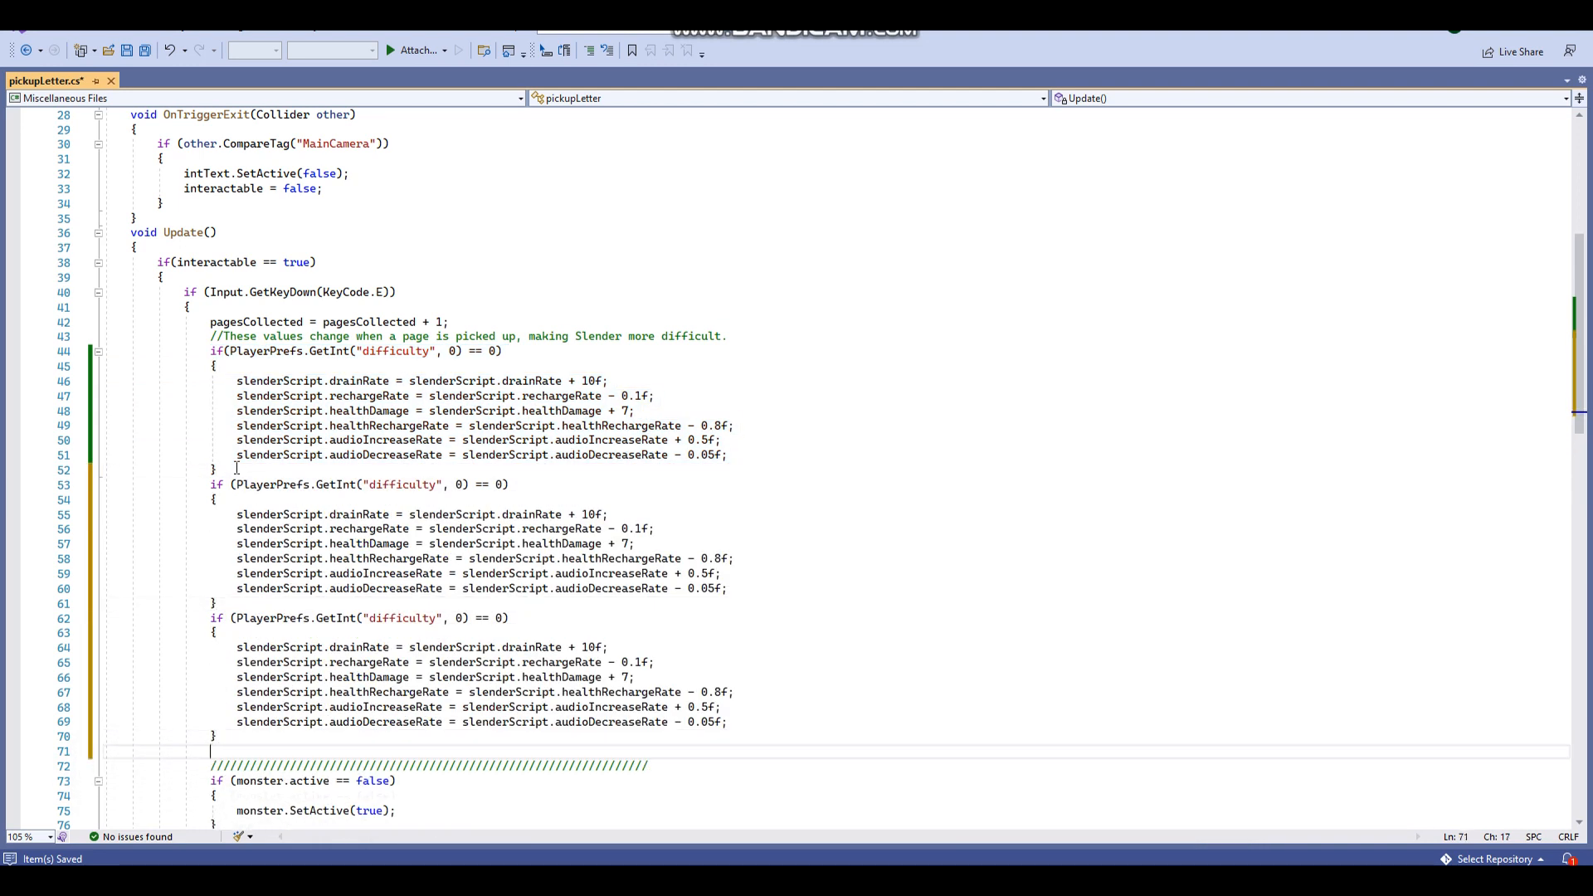
key(ctrl+v)
Change the second if block's condition to ("difficulty", 1) == 1 and set its drainRate increase to 8f.
click(462, 438)
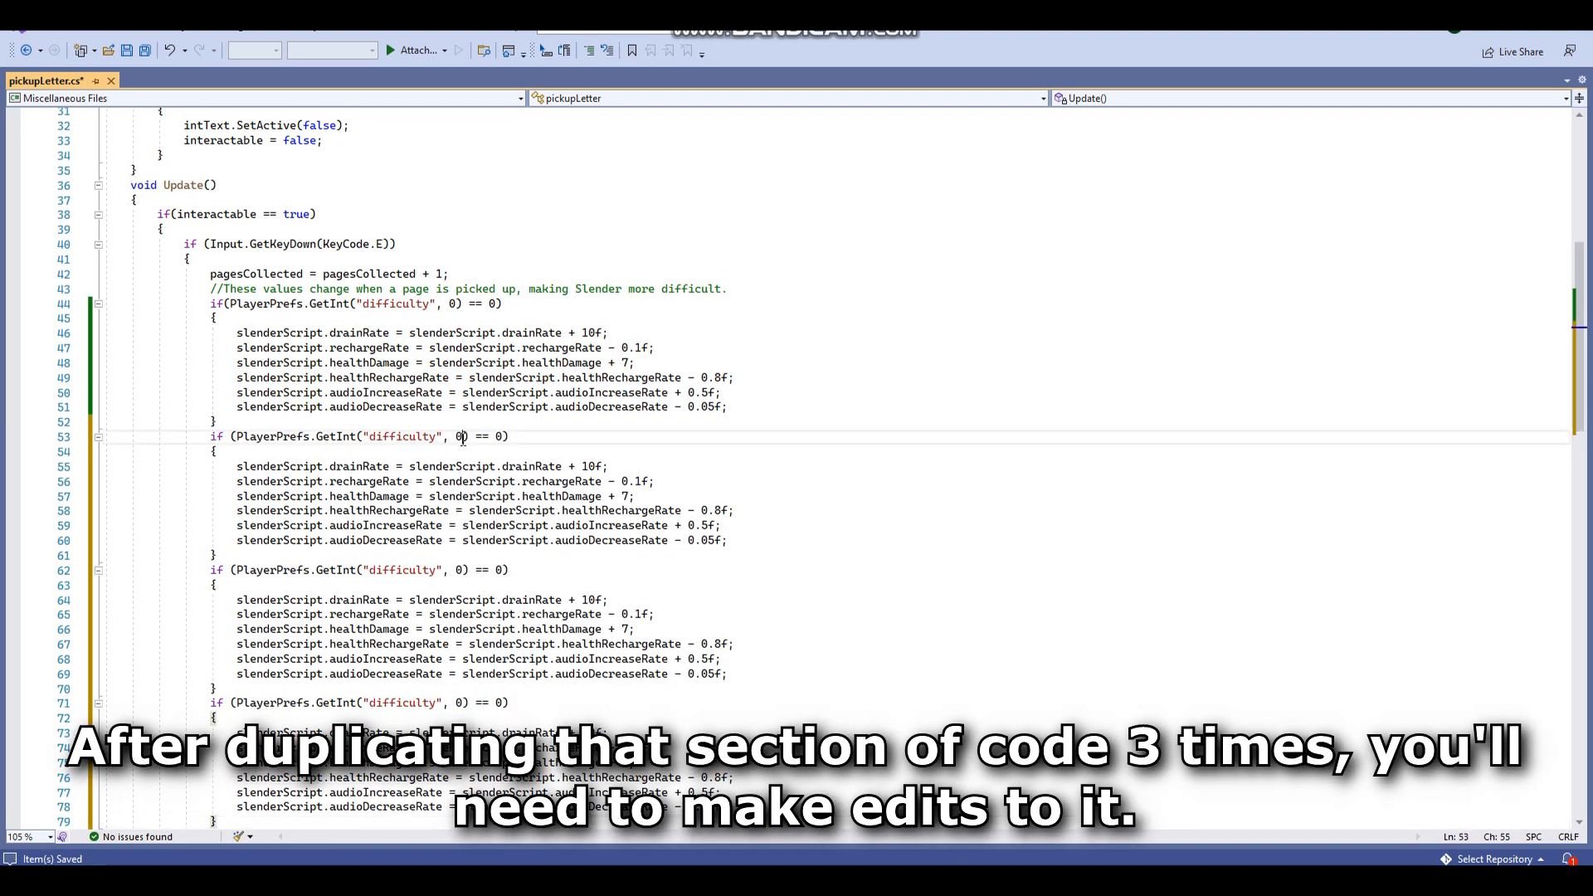
key(BackSpace)
text(1)
click(615, 469)
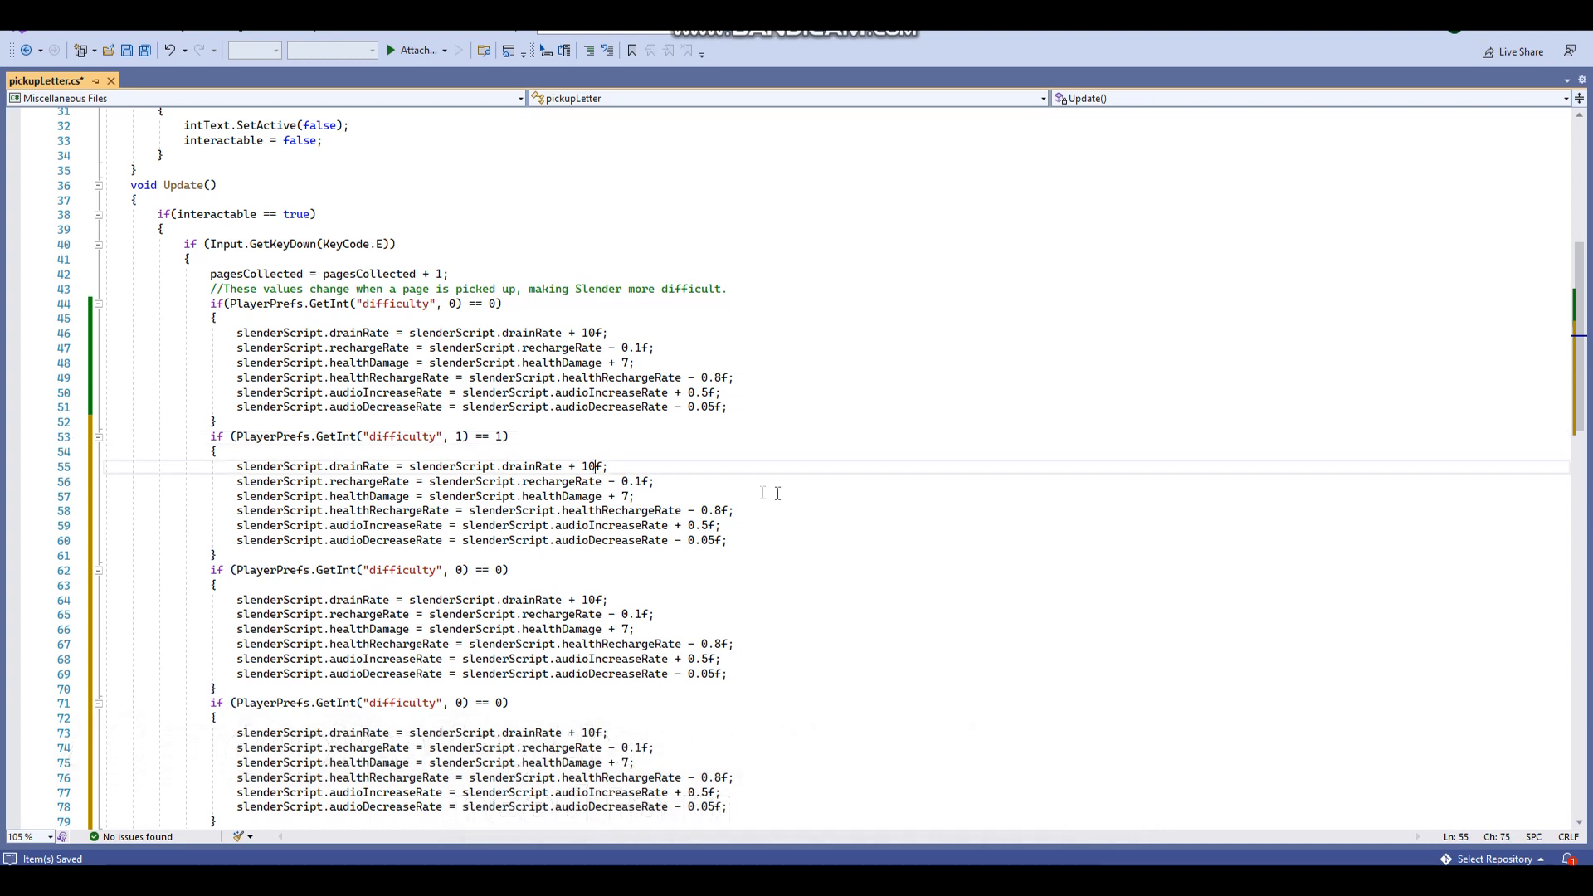
key(BackSpace)
key(BackSpace)
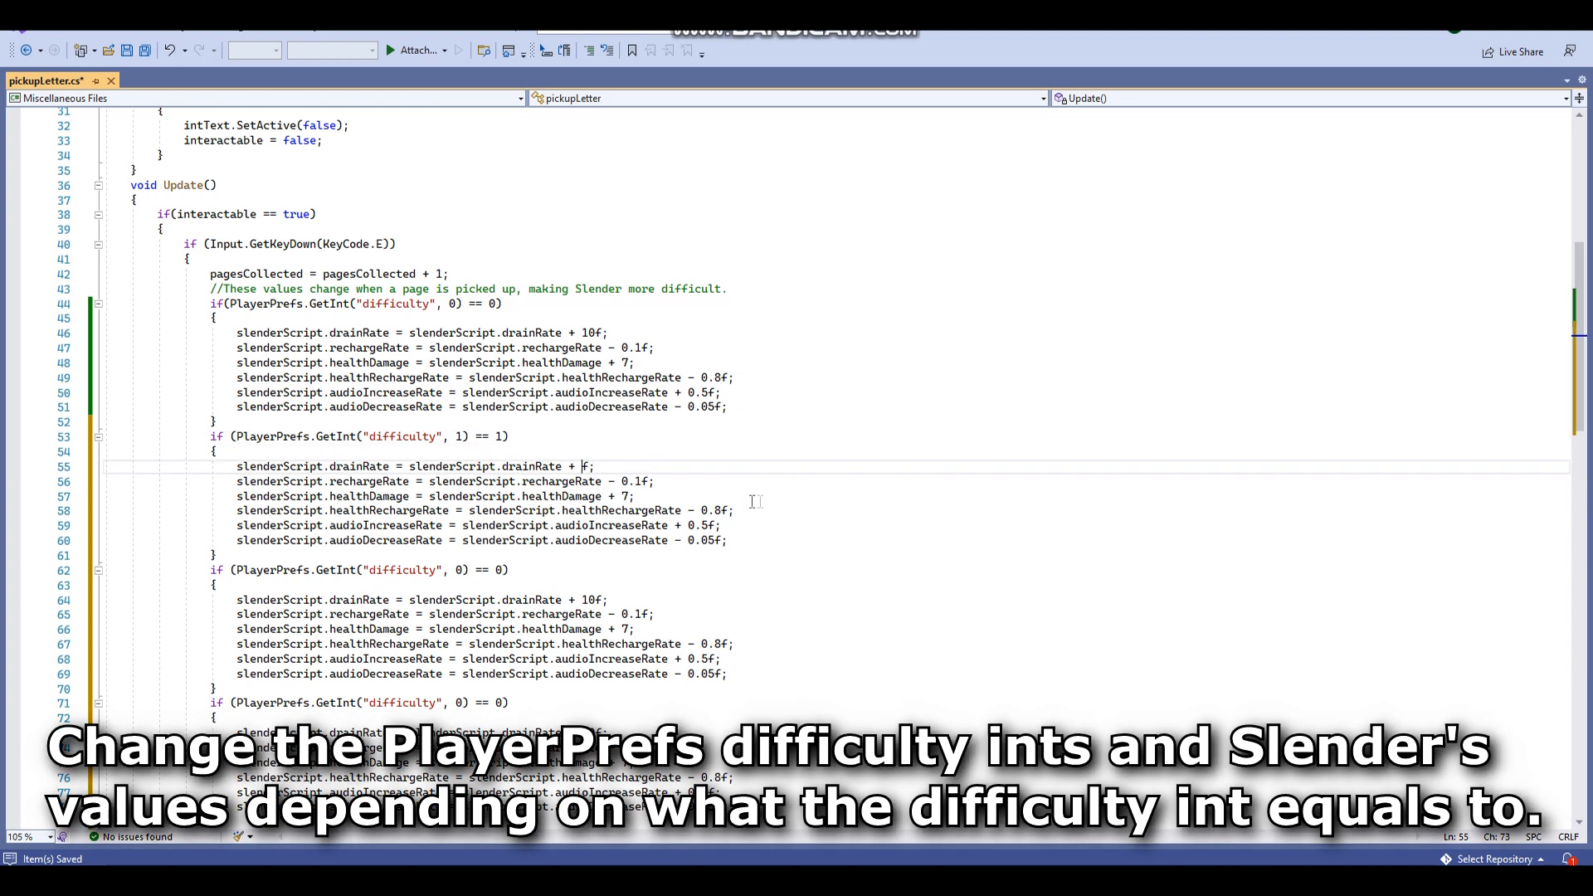
text(8)
In the difficulty 1 block, set the rechargeRate decrease to 0.08f and the healthRechargeRate decrease to 0.6f, and save.
click(644, 482)
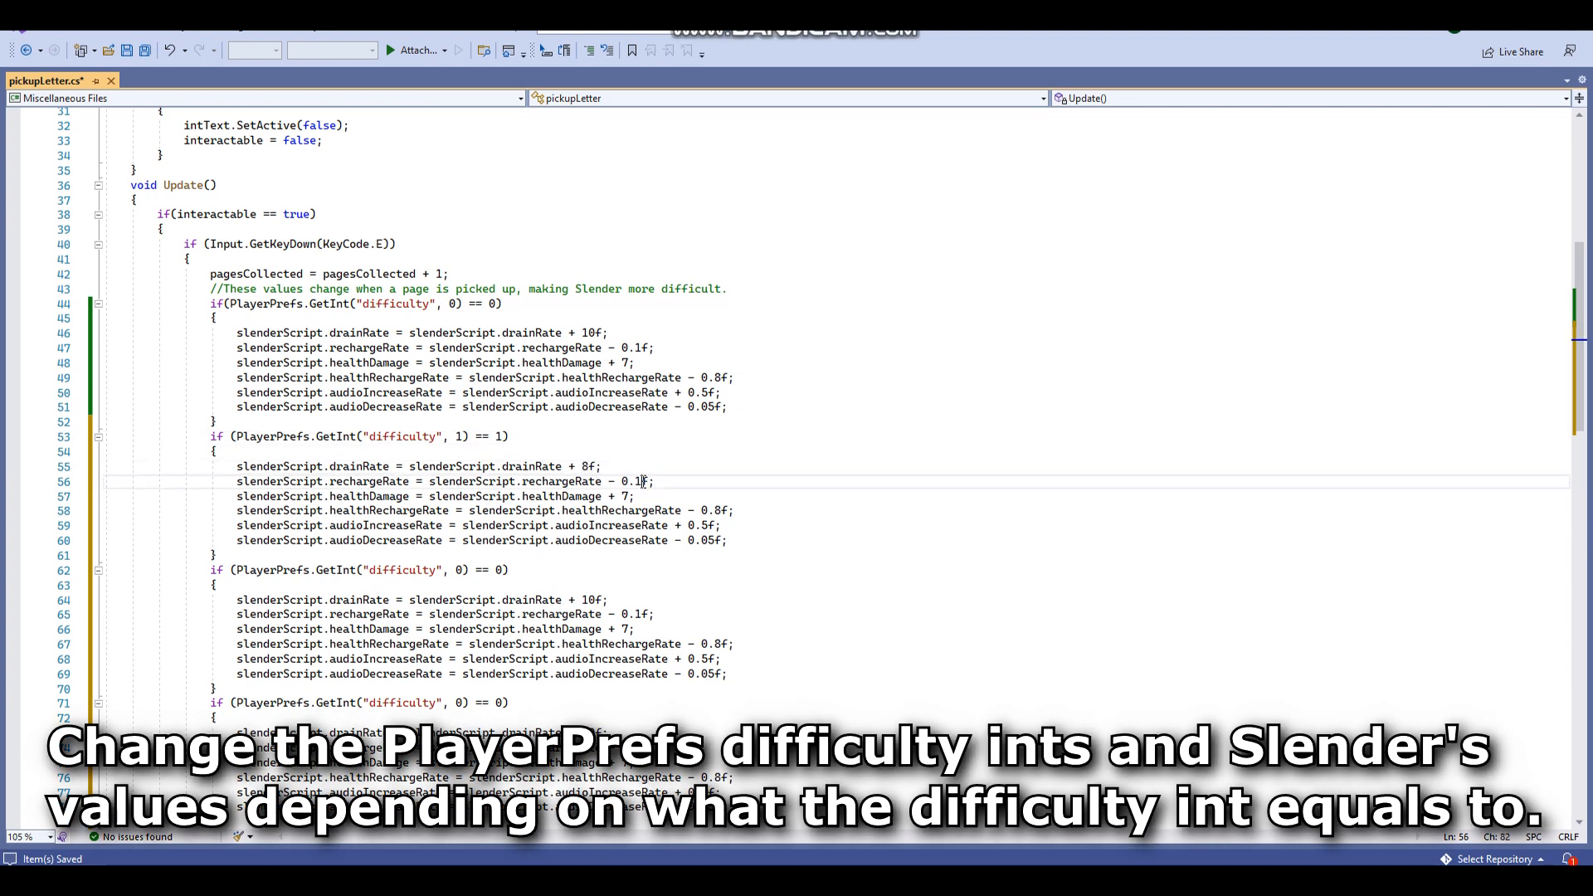
text(08)
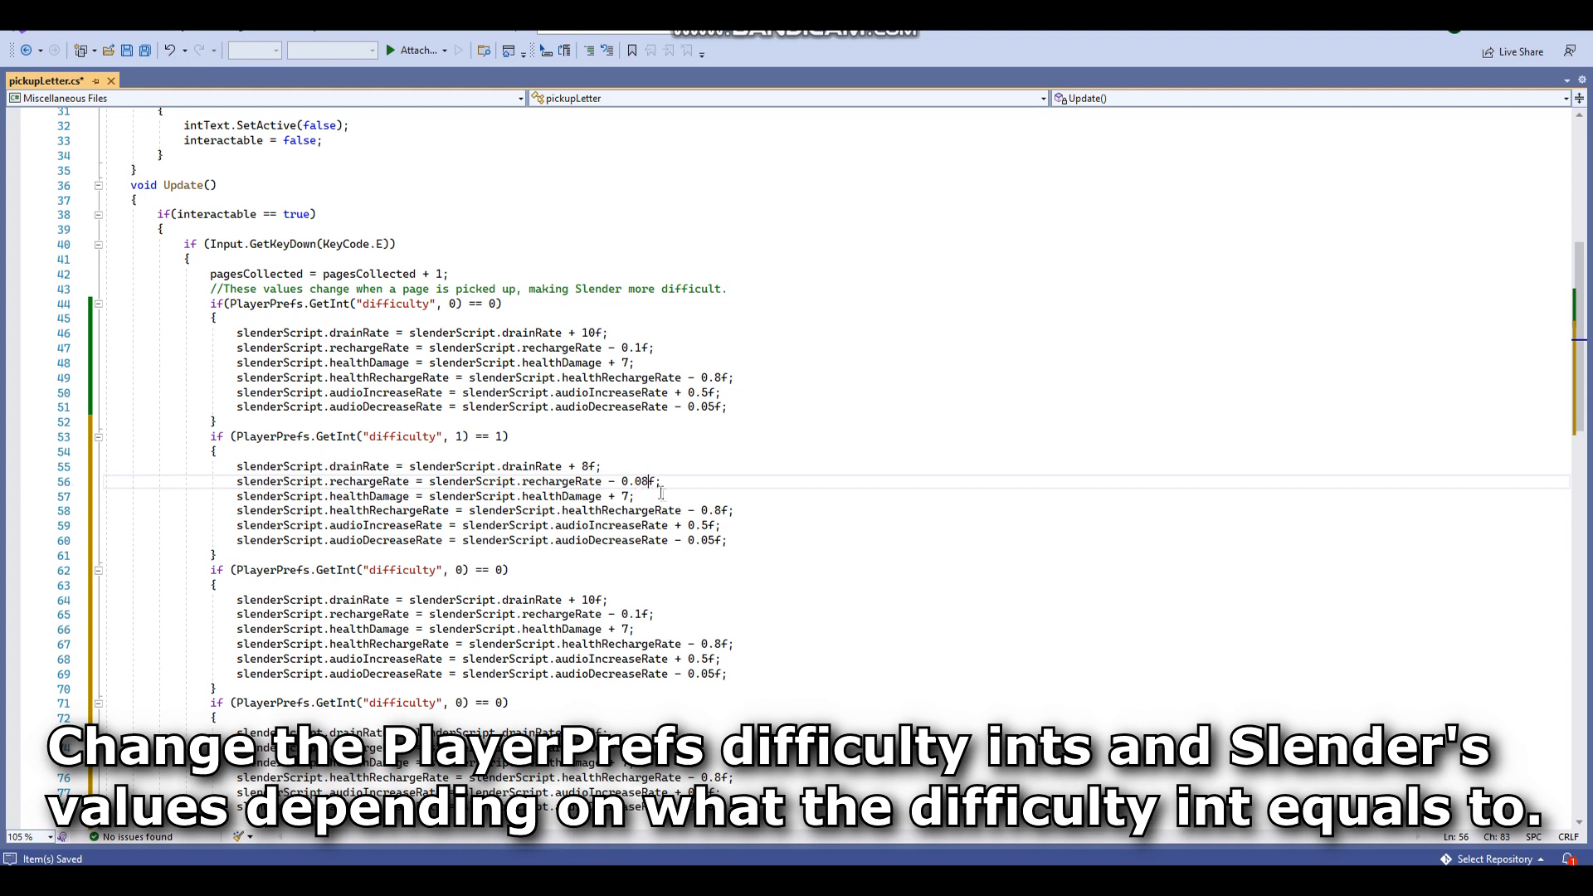
click(718, 511)
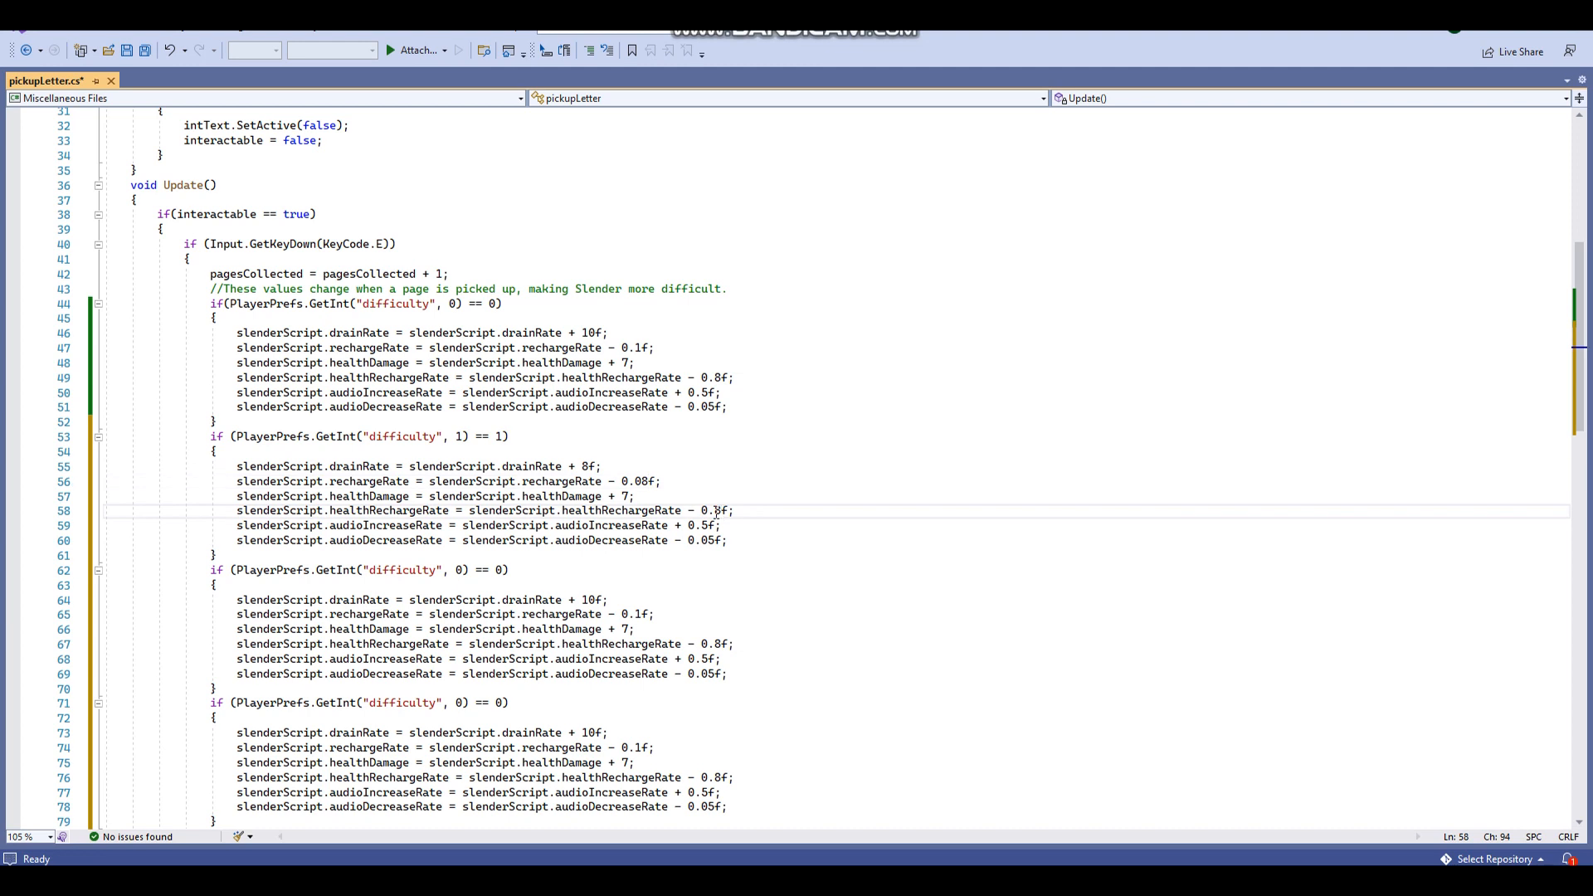
key(ctrl+s)
Change the third if block's condition to ("difficulty", 2) == 2 and set its drainRate increase to 6f.
double_click(461, 570)
text(2)
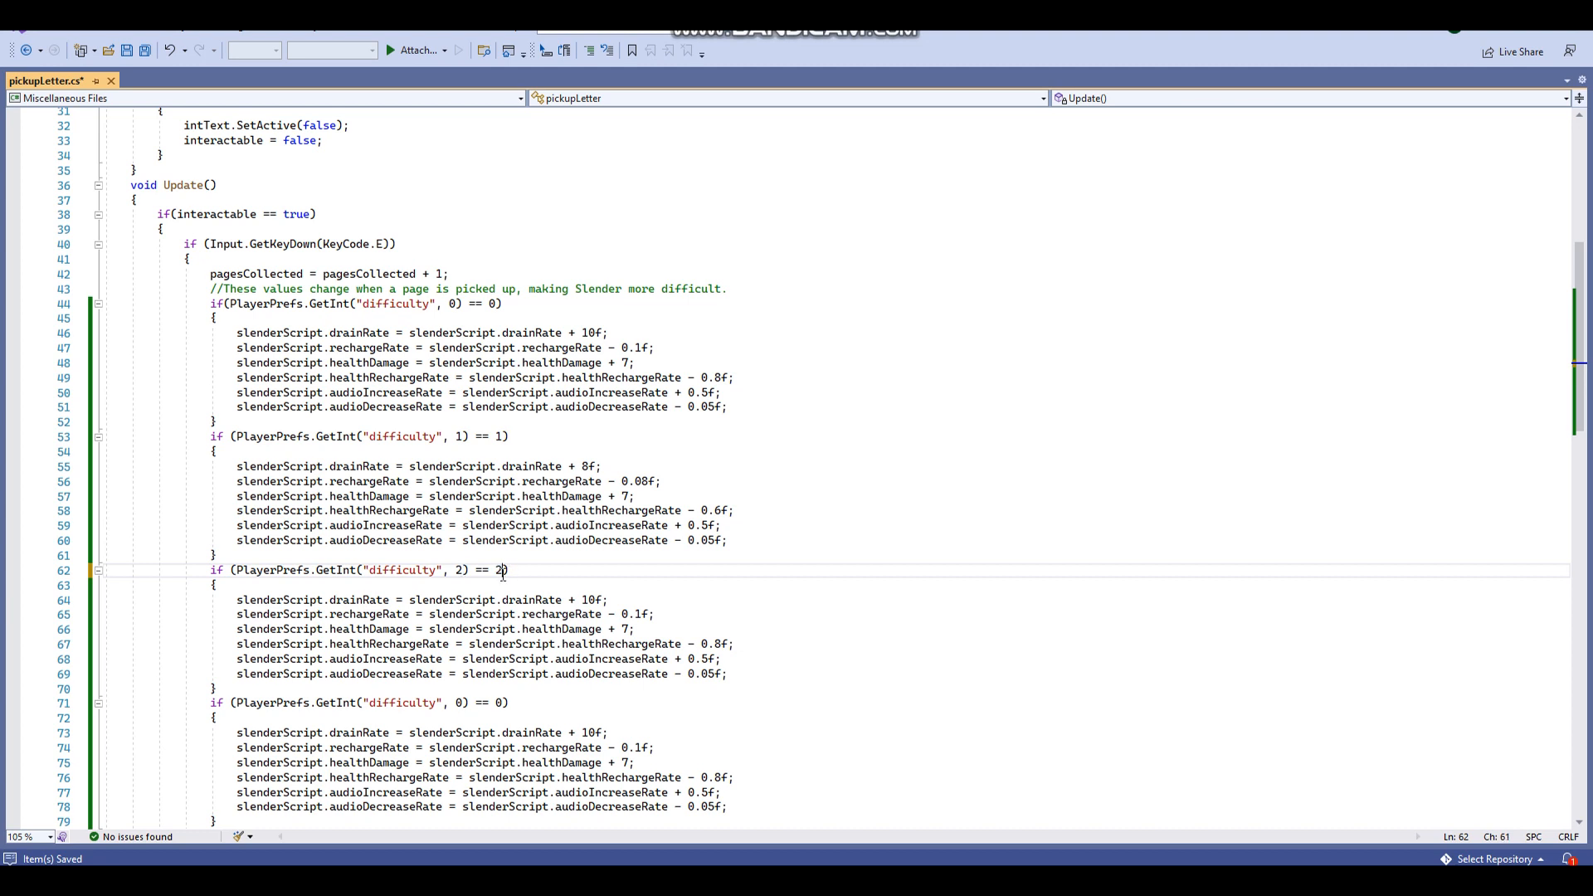
scroll(503, 573, down, 1)
drag(596, 557, 581, 557)
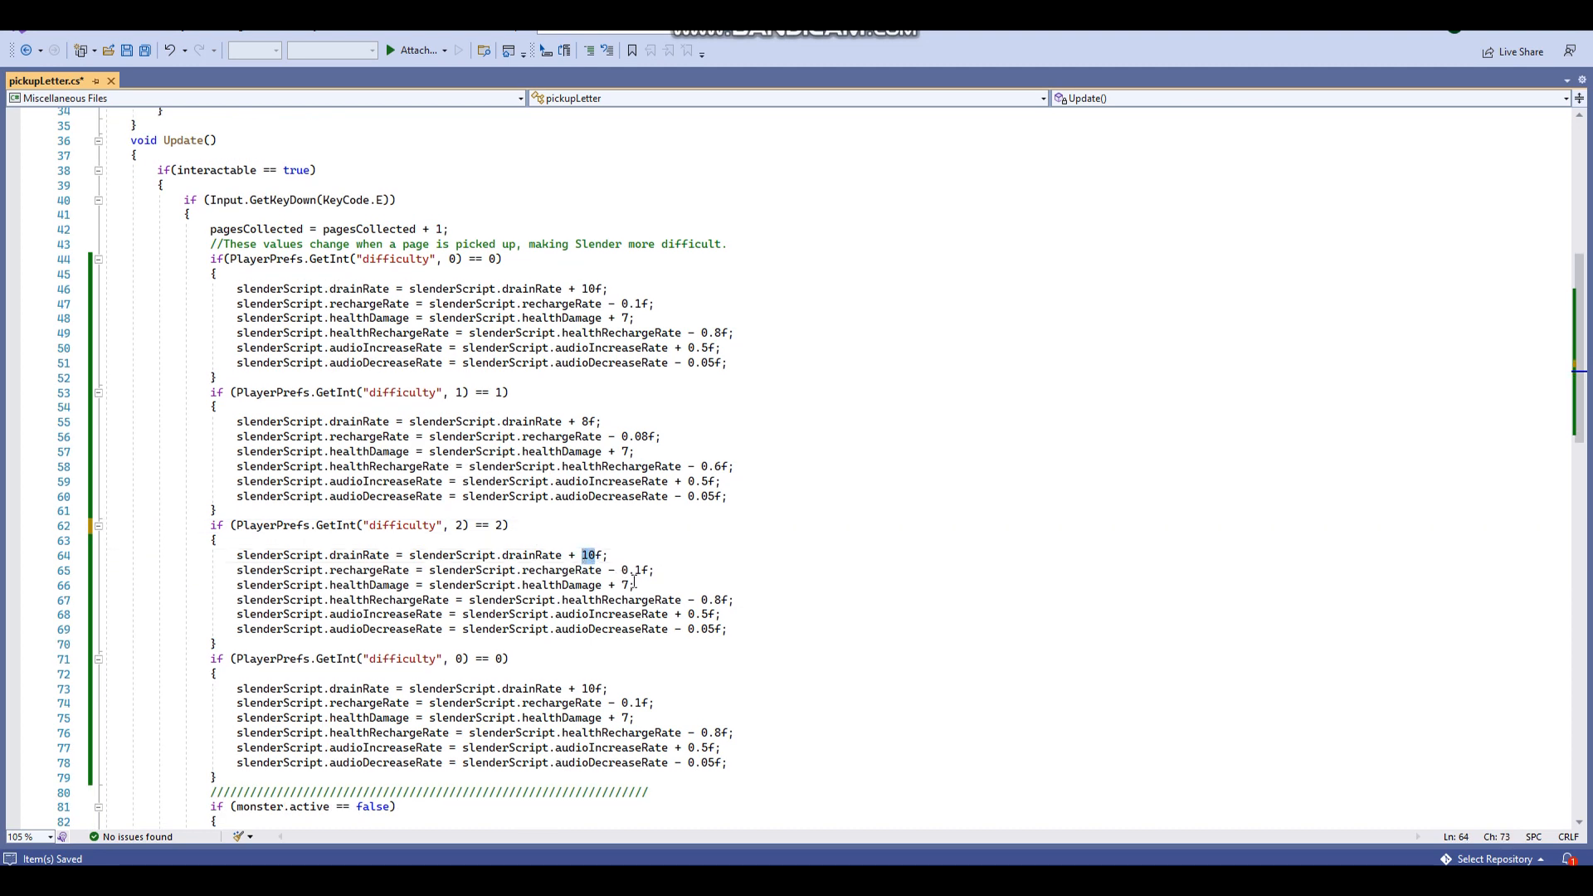
text(6)
Set the rechargeRate decrease in the difficulty 2 block to 0.06f.
click(646, 573)
key(BackSpace)
text(0)
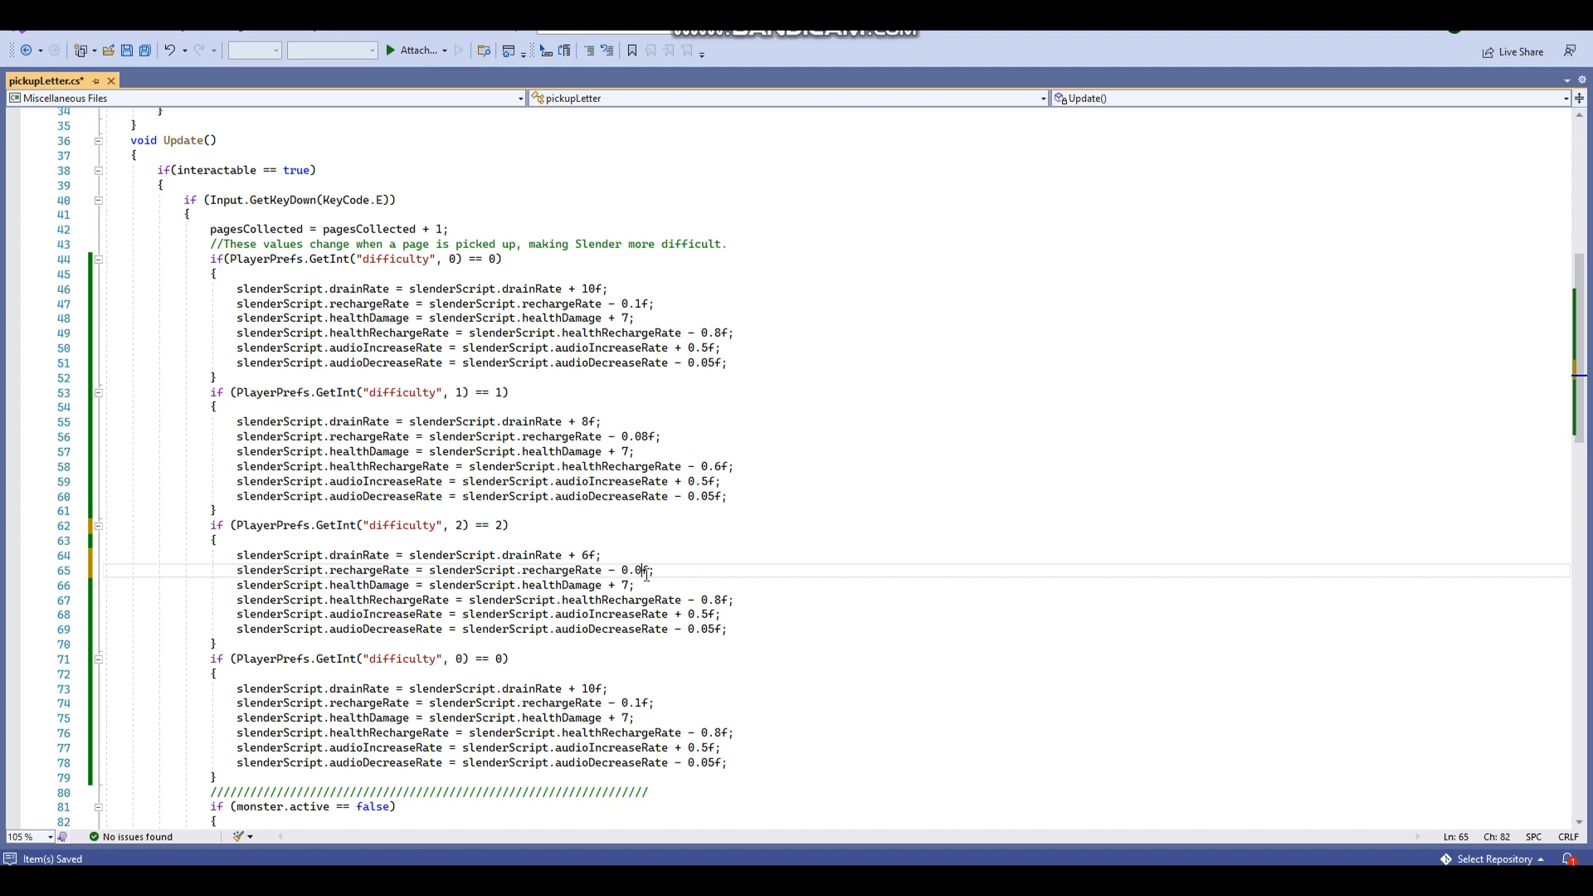
text(6)
Set the healthDamage increase to 5 in the difficulty 1 block and to 3 in the difficulty 2 block.
click(630, 453)
key(BackSpace)
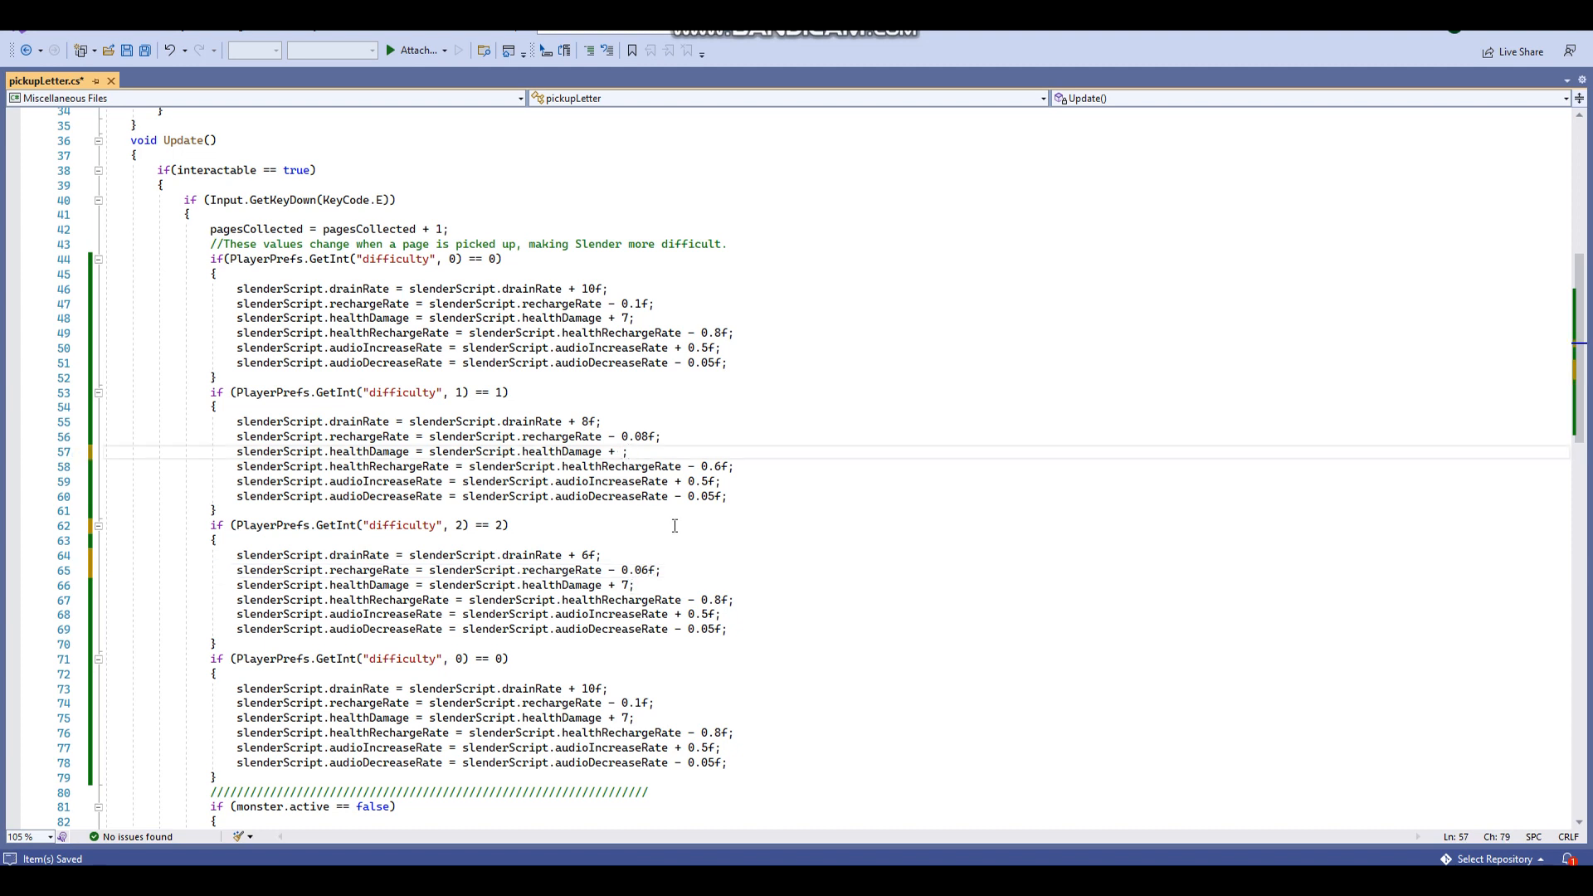
click(631, 586)
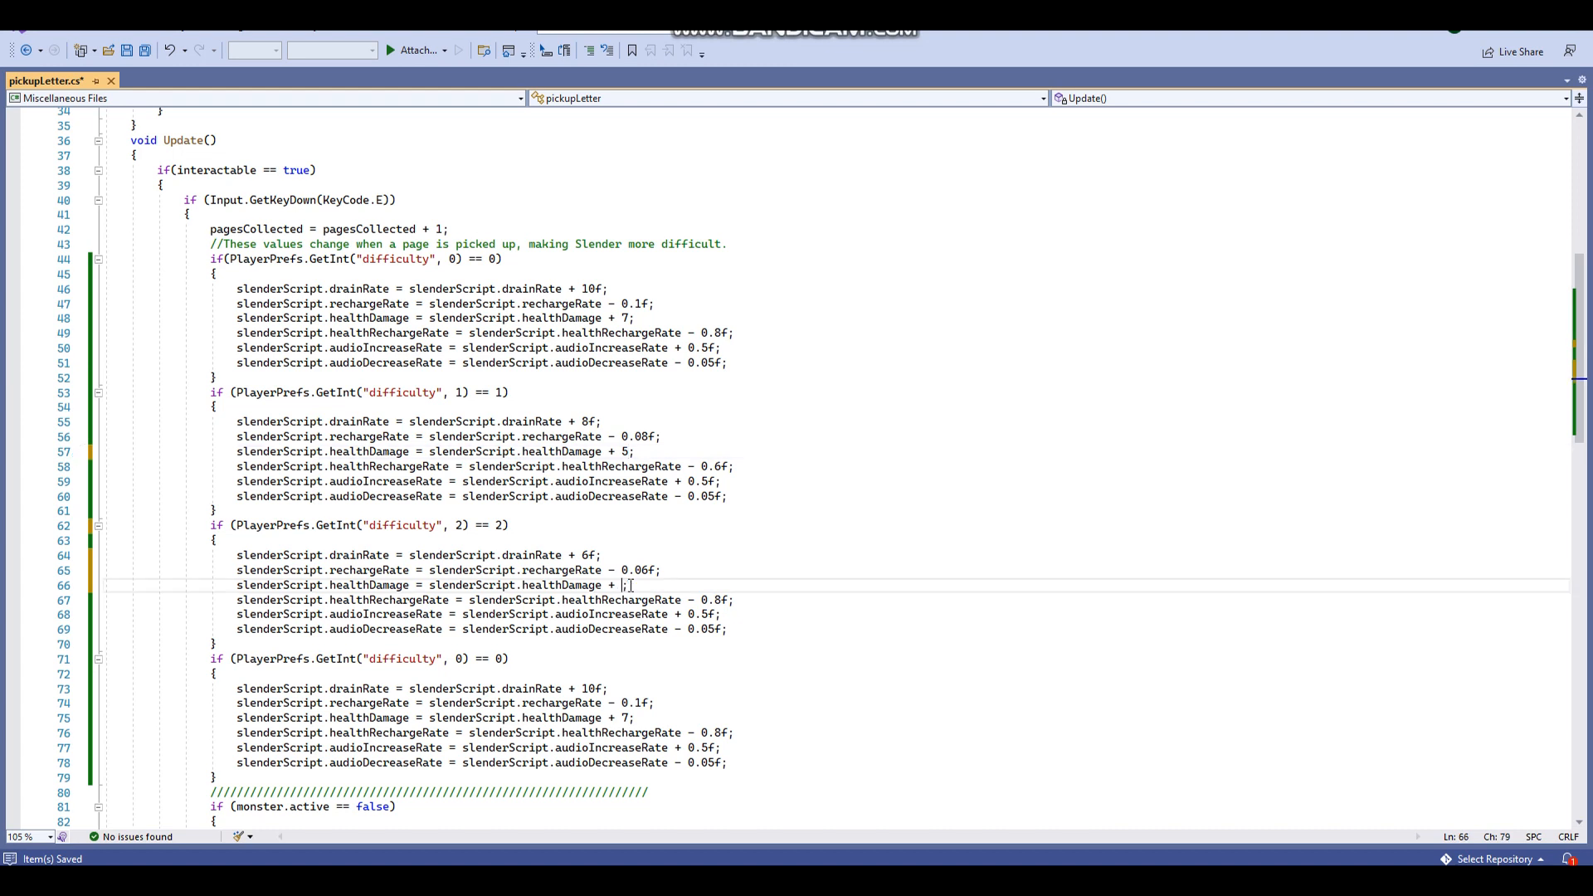
Set the healthRechargeRate decrease in the difficulty 2 block to 0.5f and save the script.
click(728, 599)
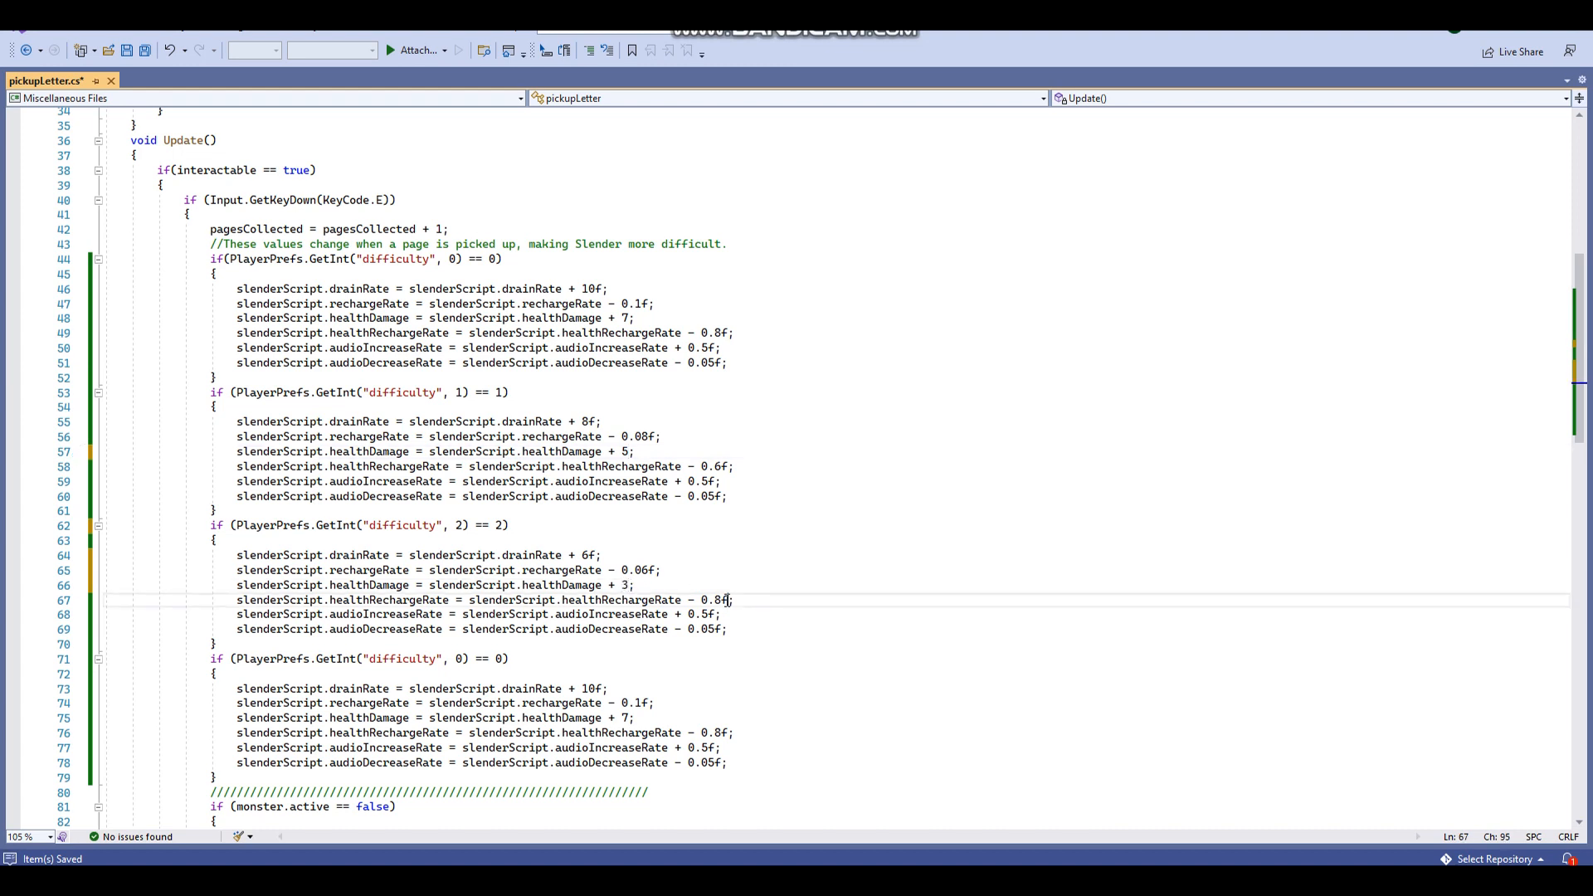
key(BackSpace)
text(5)
key(ctrl+s)
Change the fourth if block's condition to ("difficulty", 3) == 3 and set its drainRate increase to 3f.
click(464, 659)
key(BackSpace)
text(3)
text(3)
scroll(506, 657, down, 3)
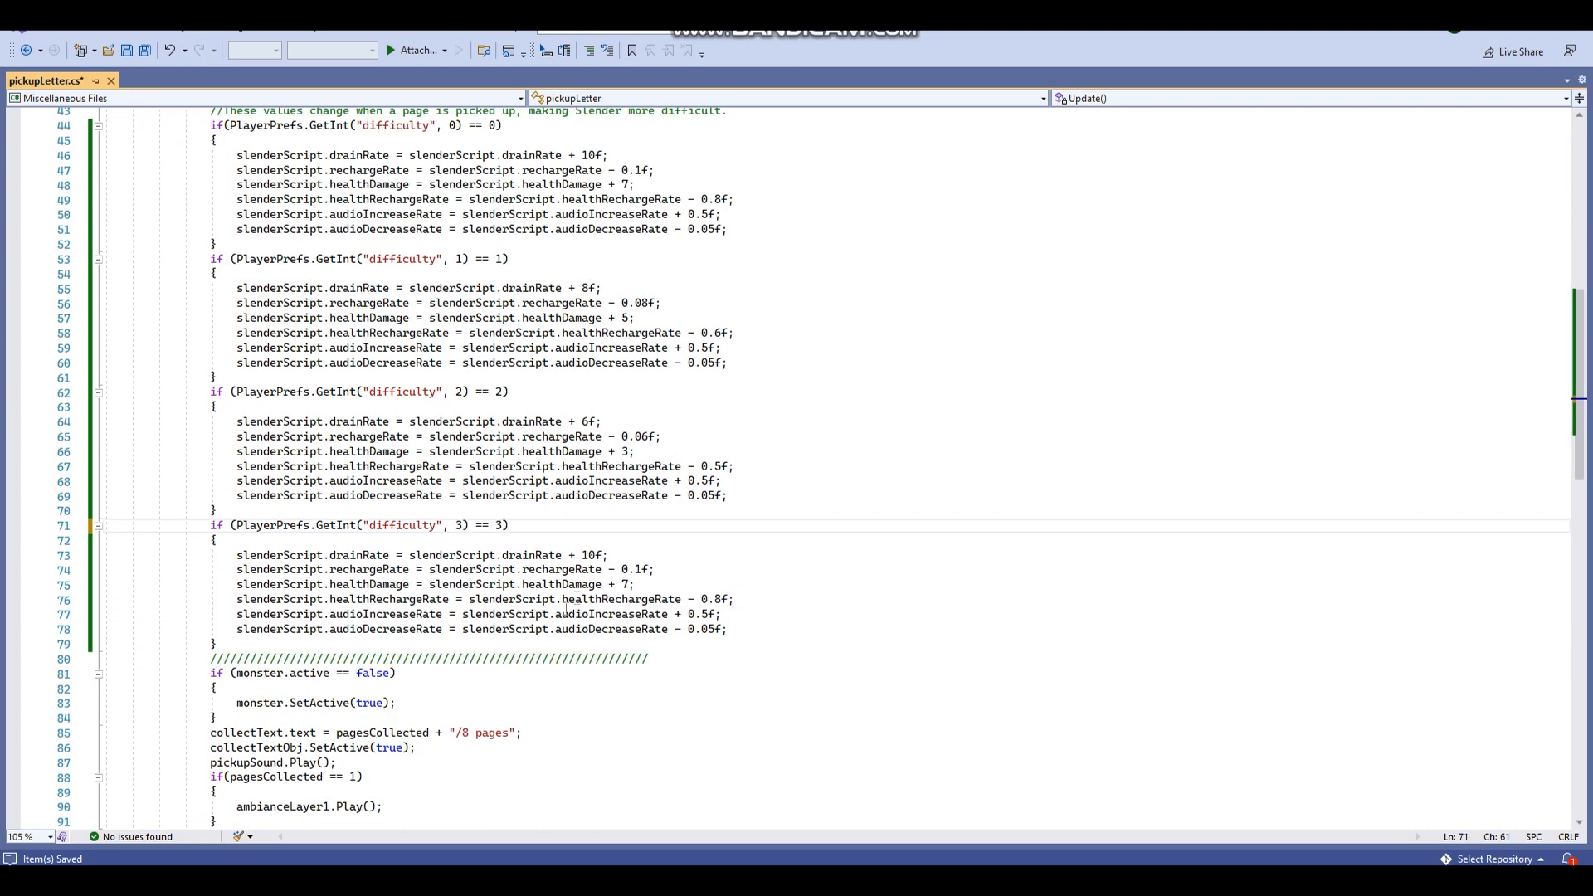
drag(596, 555, 583, 555)
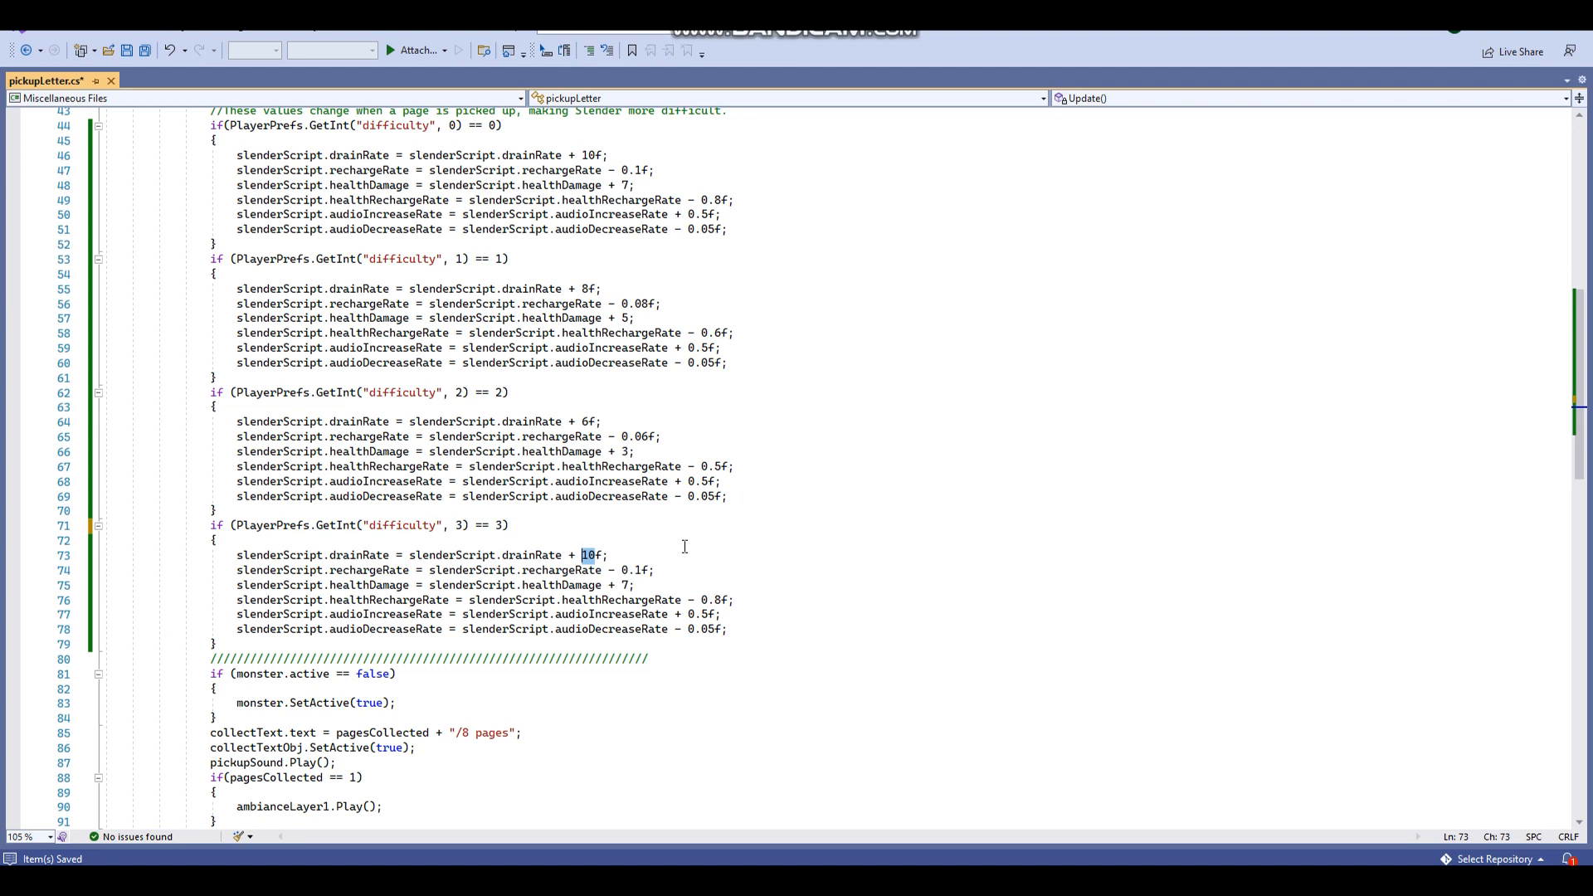
text(3)
In the difficulty 3 block, set the rechargeRate decrease to 0.03f, healthDamage increase to 1 and healthRechargeRate decrease to 0.3f, and save.
click(642, 570)
key(BackSpace)
double_click(626, 585)
text(1)
double_click(721, 600)
text(5)
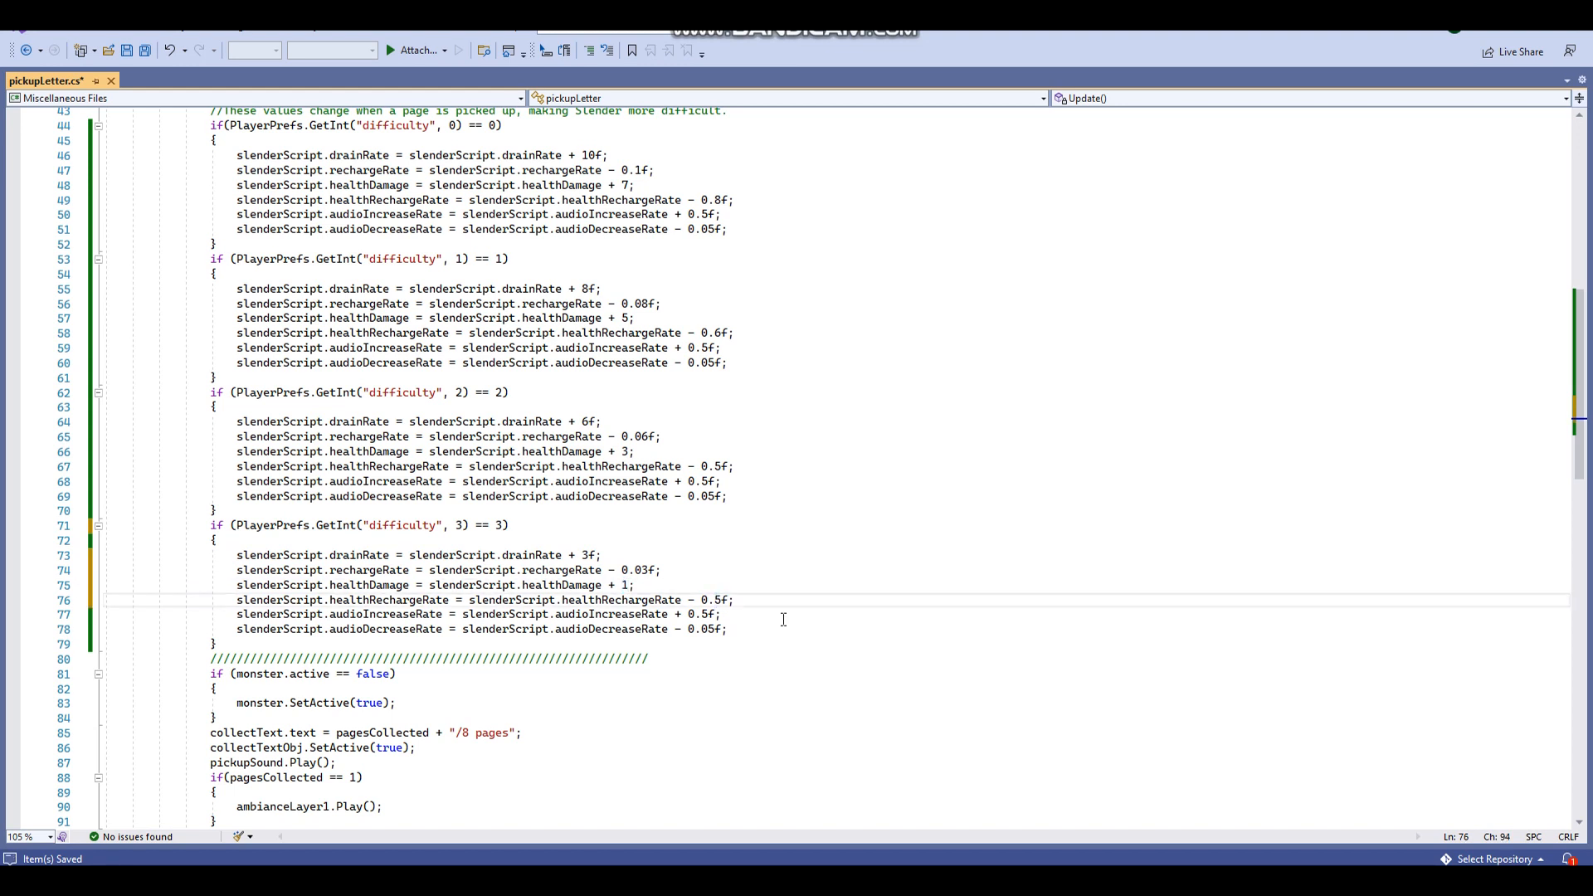
key(ctrl+s)
scroll(775, 611, up, 2)
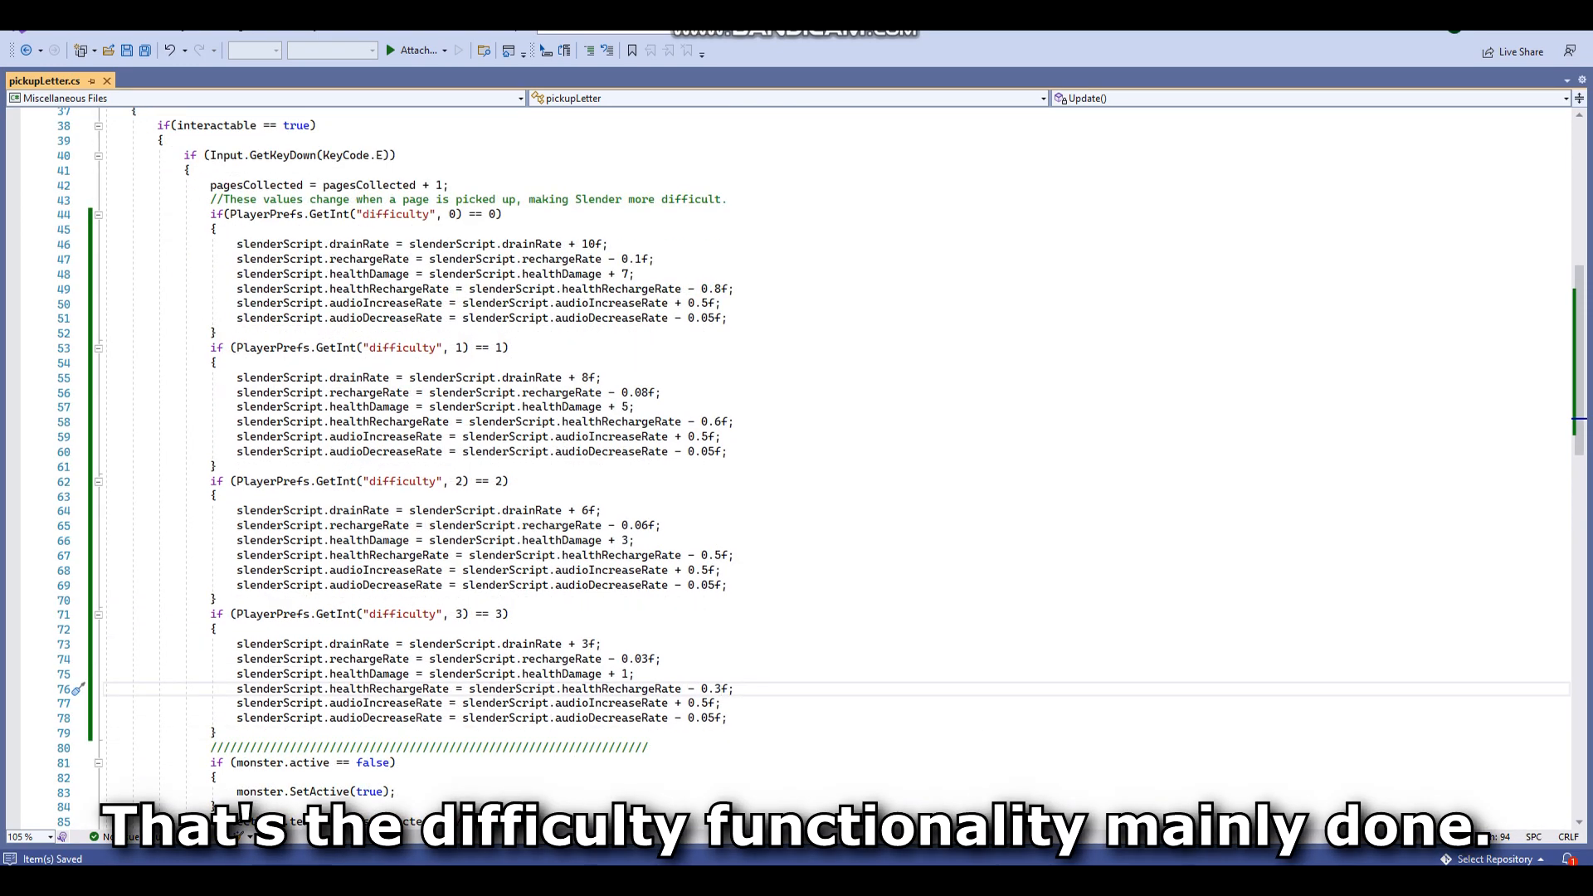
Switch to Unity, disable the Slender object in SampleScene and save the scene.
key(alt+Tab)
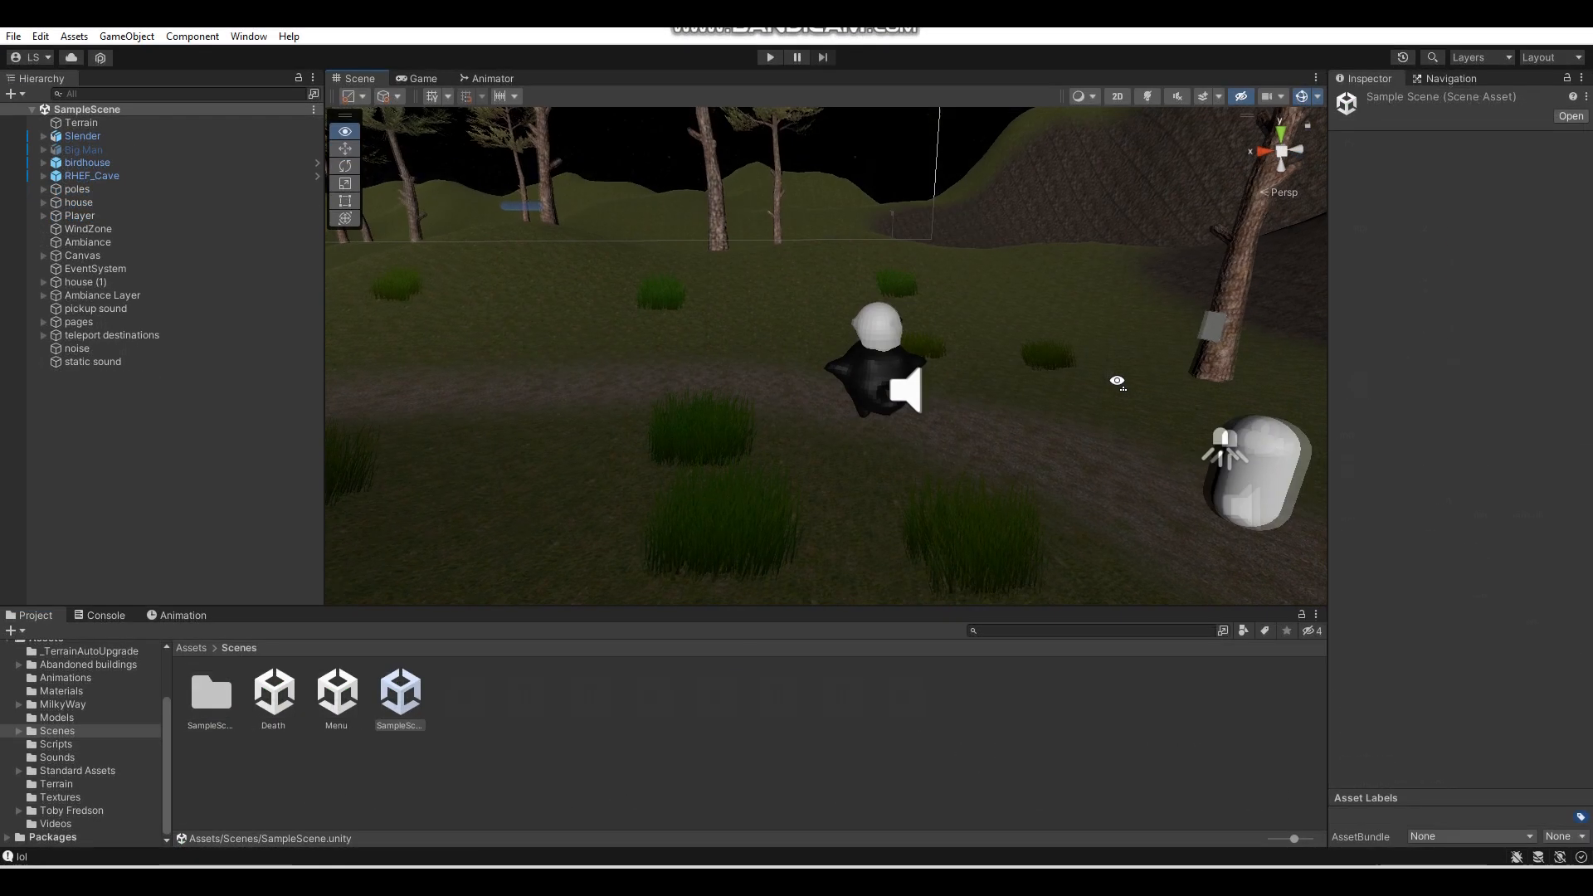
alt+drag(1114, 374, 1103, 380)
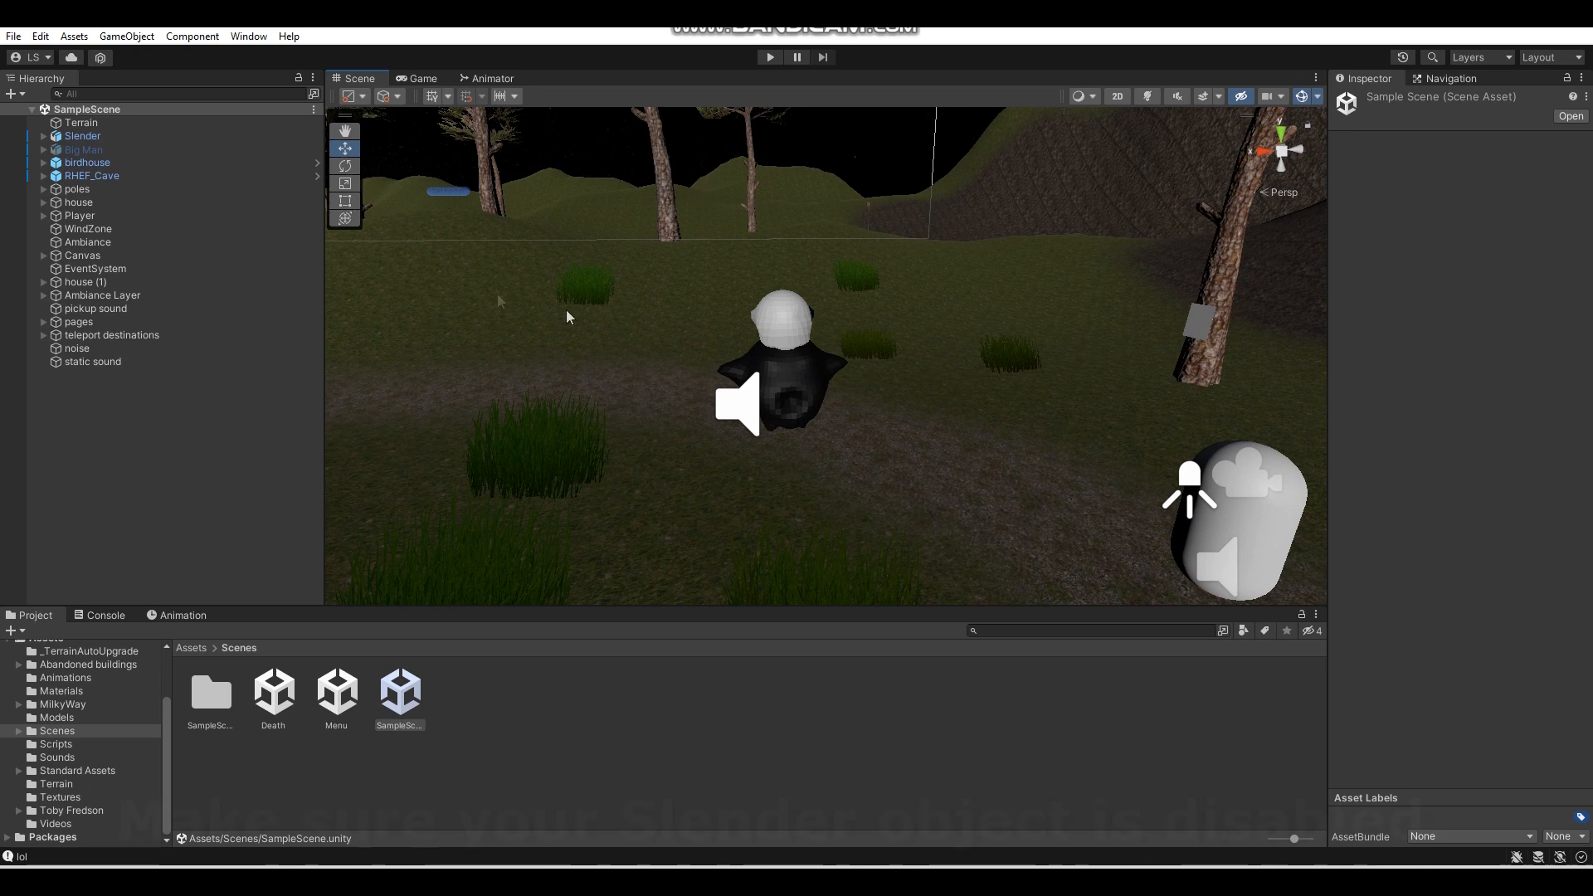
click(164, 136)
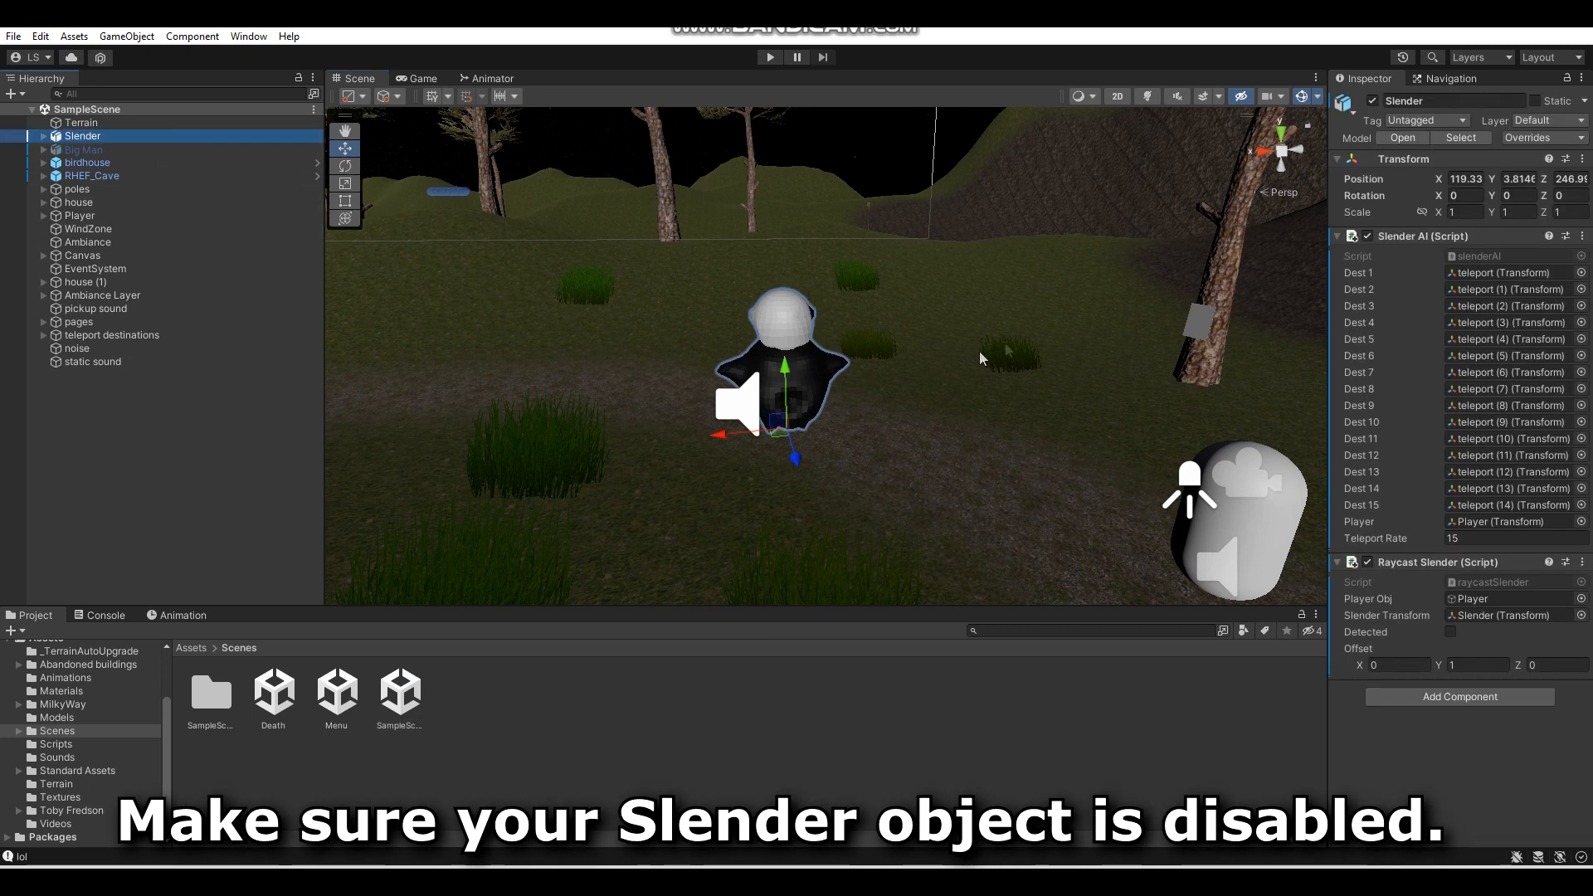
click(1372, 101)
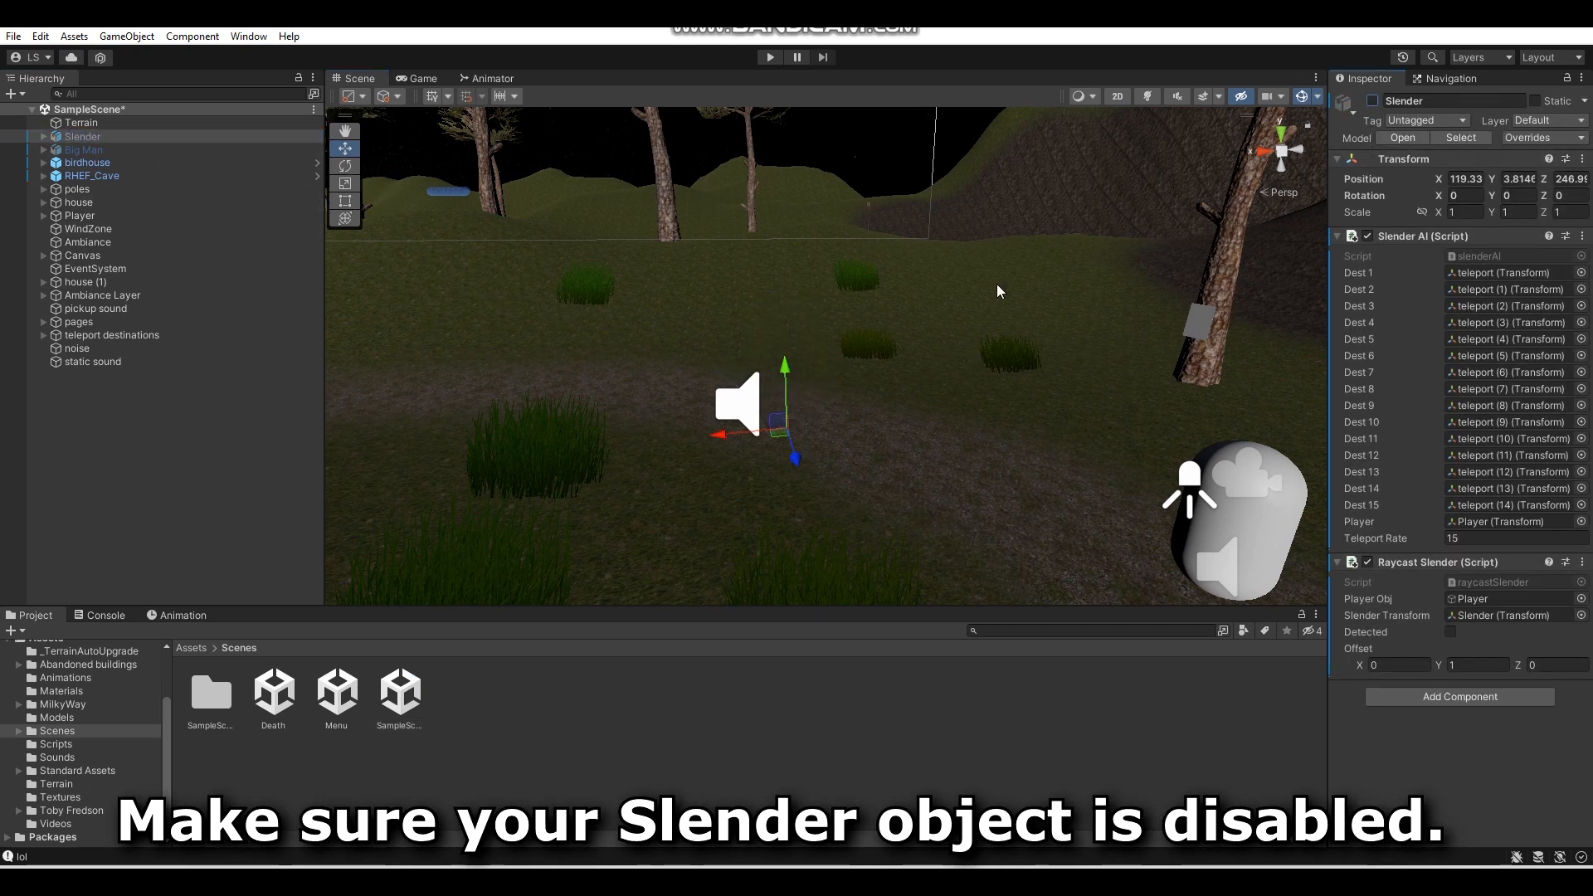
key(ctrl+s)
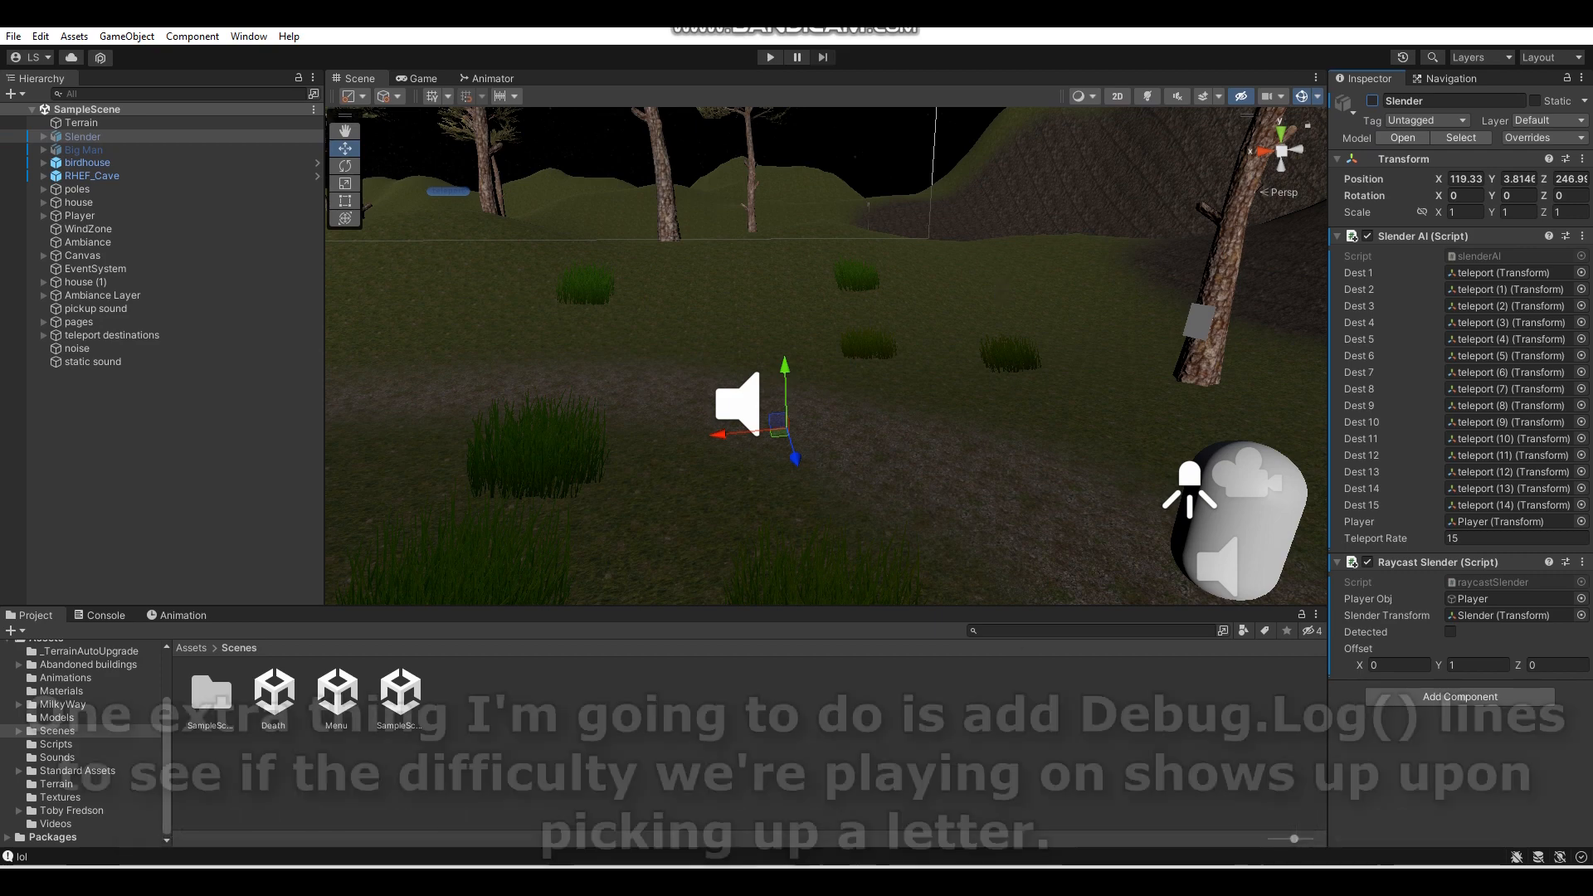
Return to the pickupLetter script in Visual Studio and add Debug.Log("very hard"); as the first line of the difficulty 0 block.
key(alt+Tab)
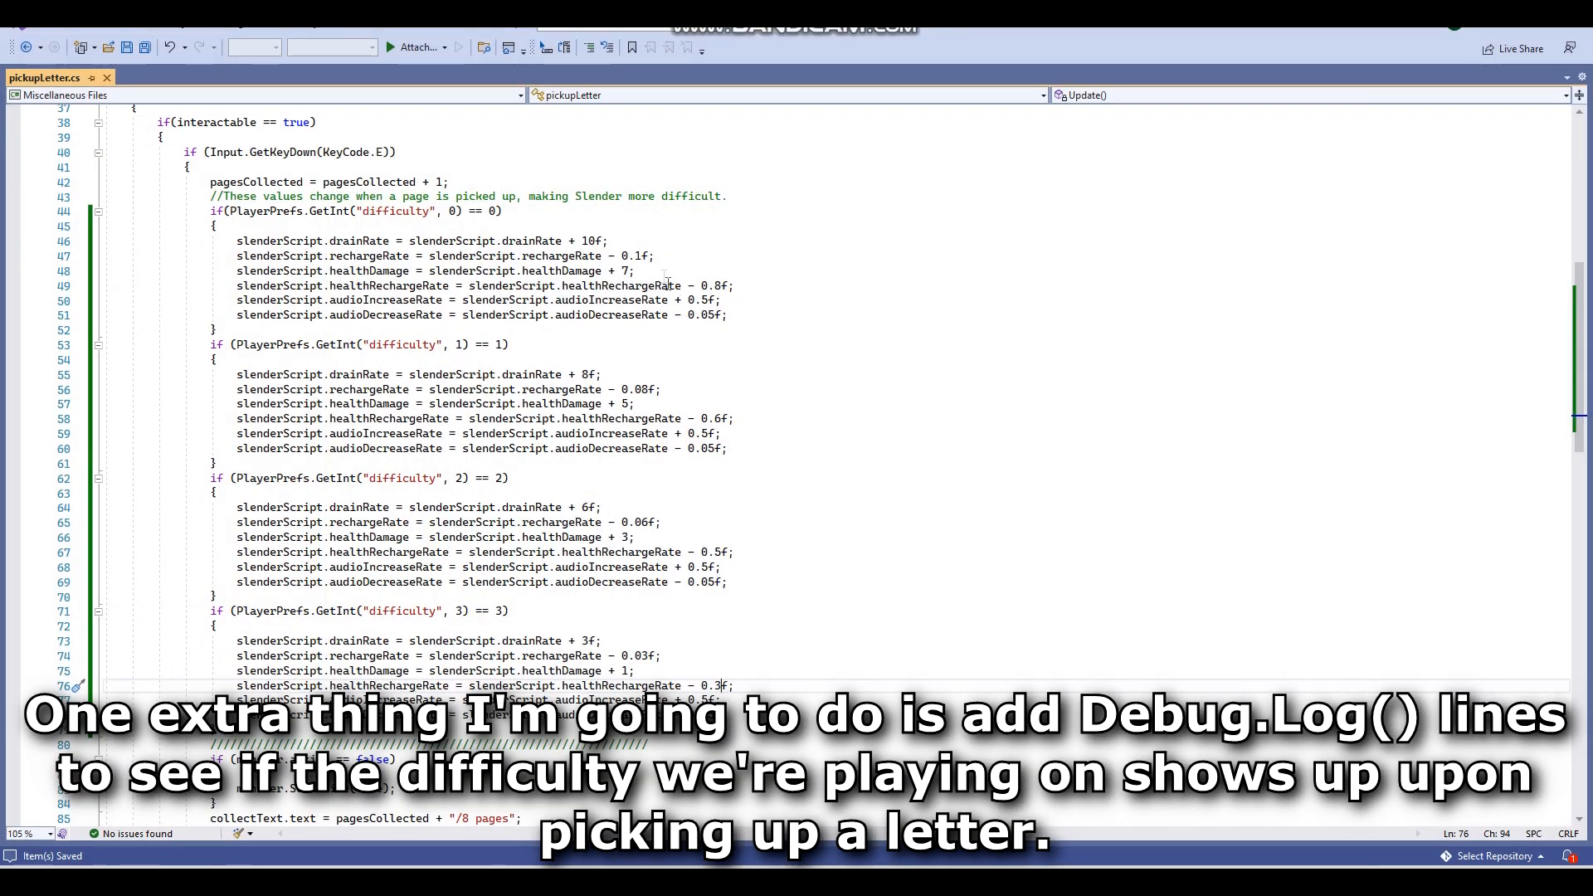
click(238, 242)
key(Return)
key(Up)
text(De)
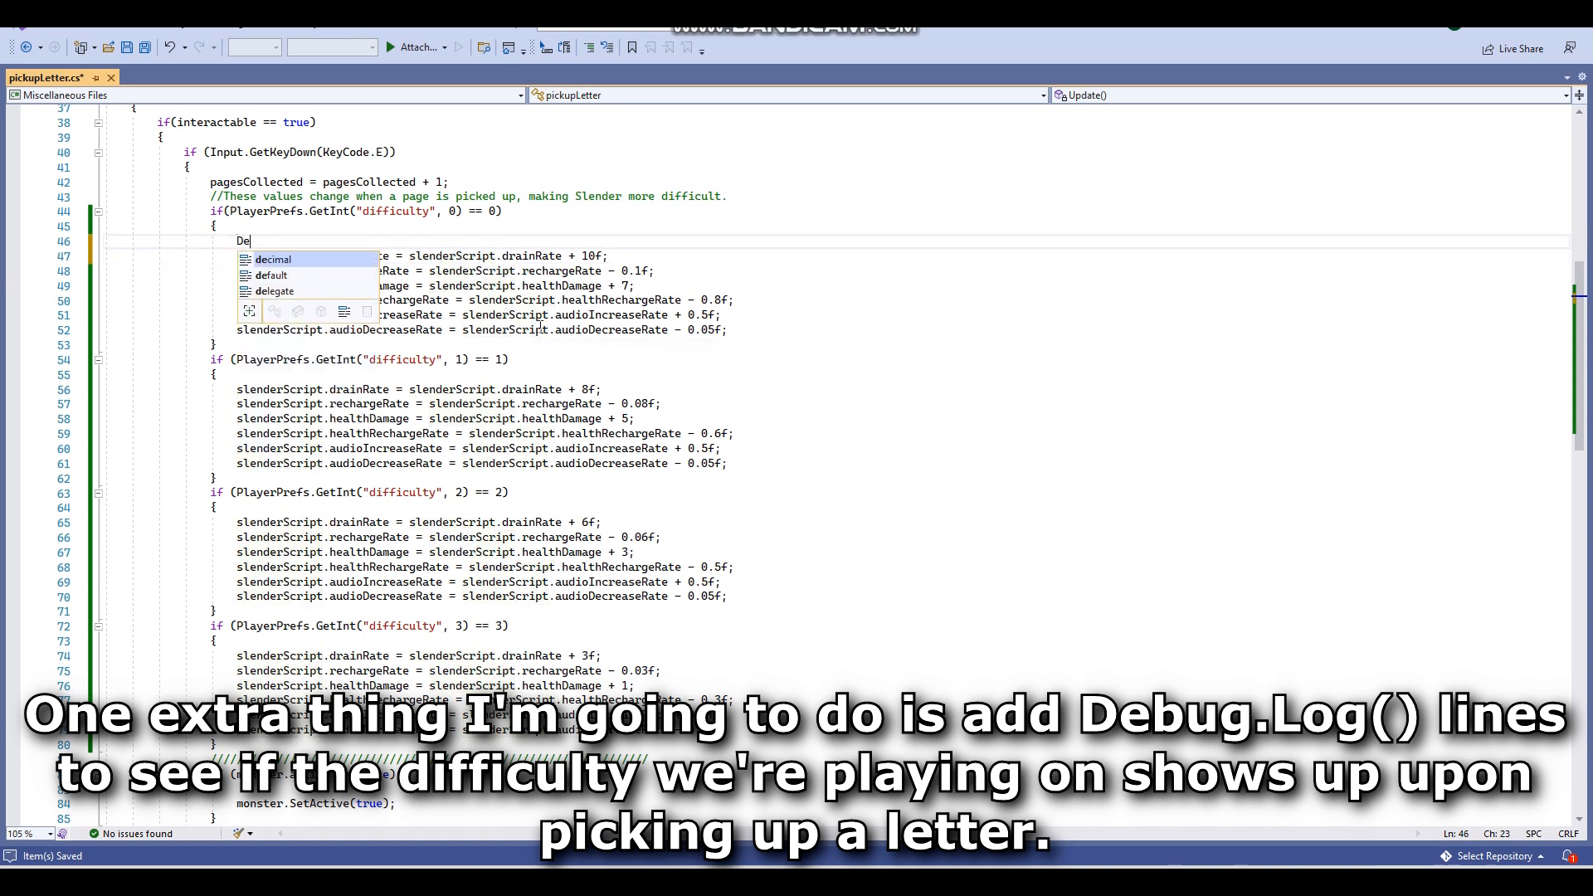
text(bug.Log)
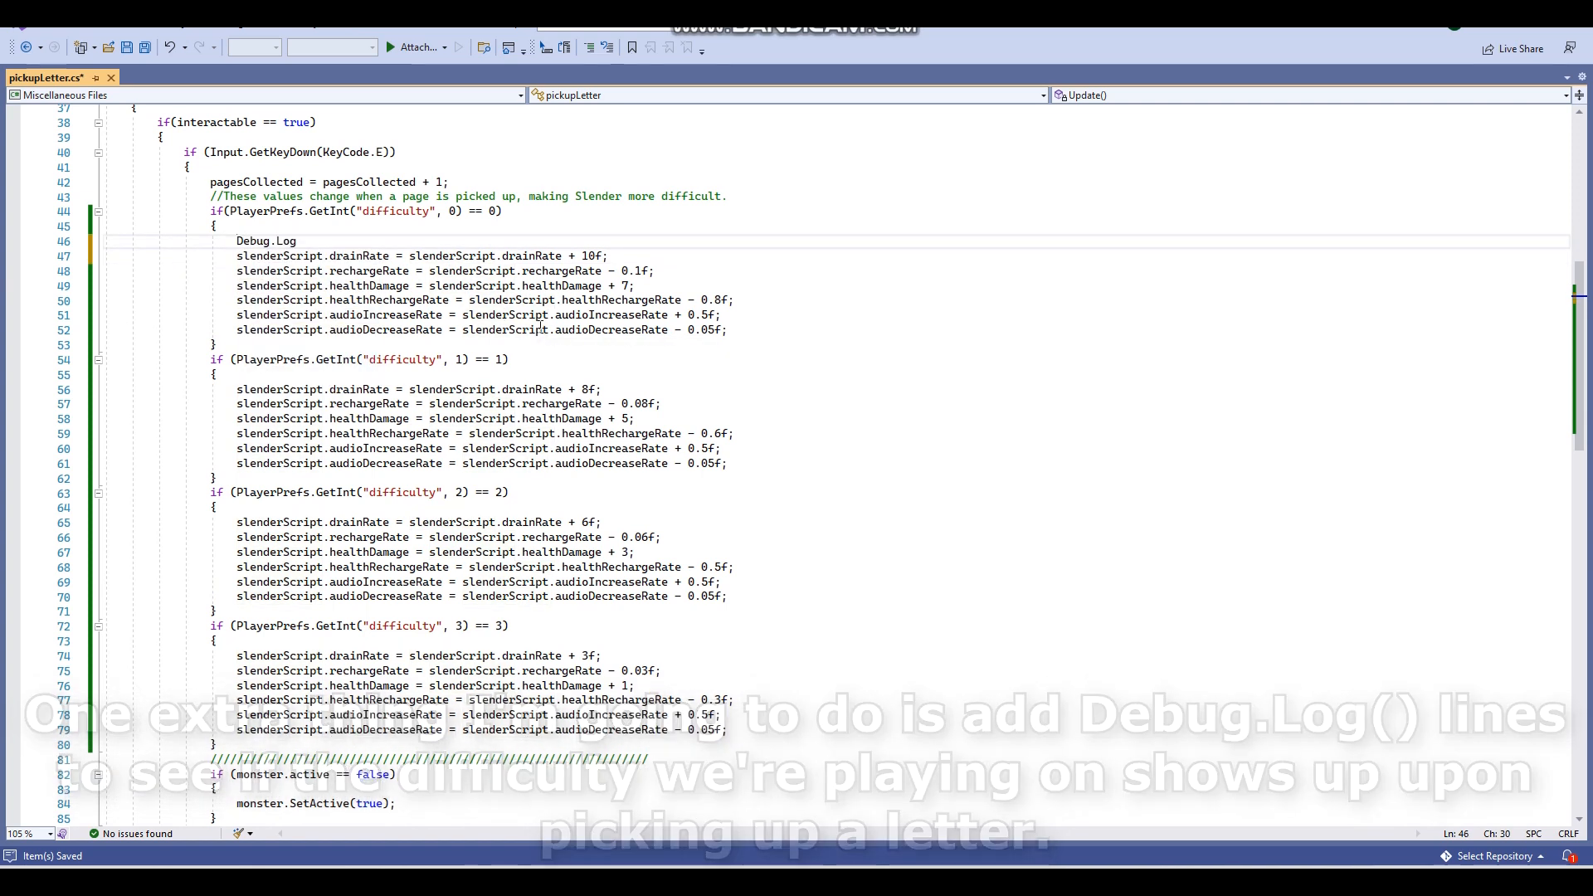
text(("very hard");)
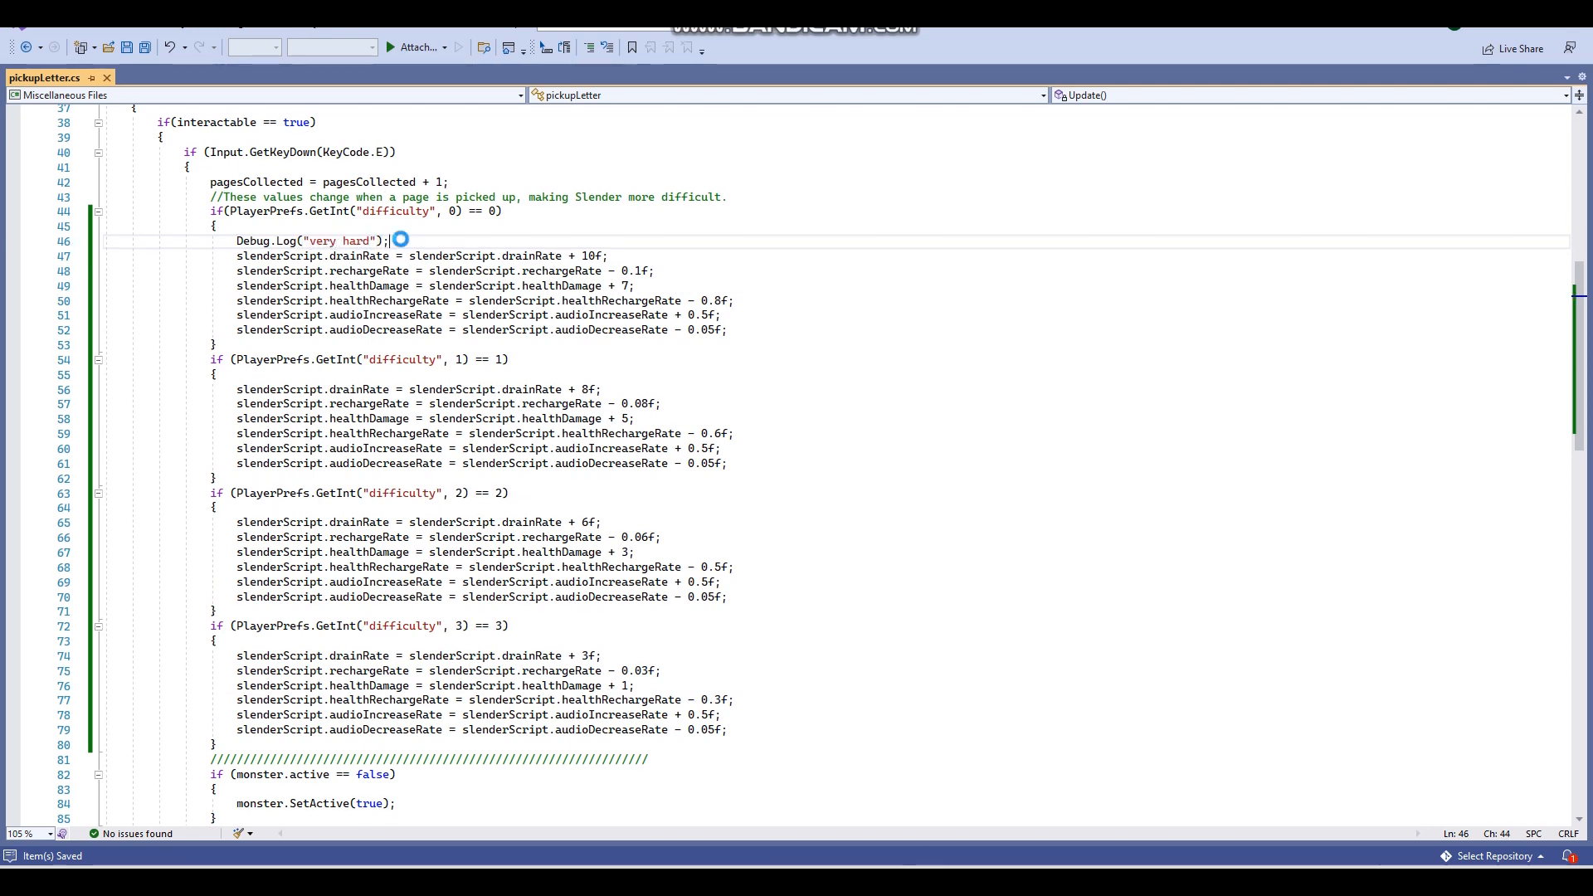
Copy the Debug.Log line to the start of the difficulty 1 block with the message "hard".
drag(411, 242, 240, 241)
click(237, 390)
key(Return)
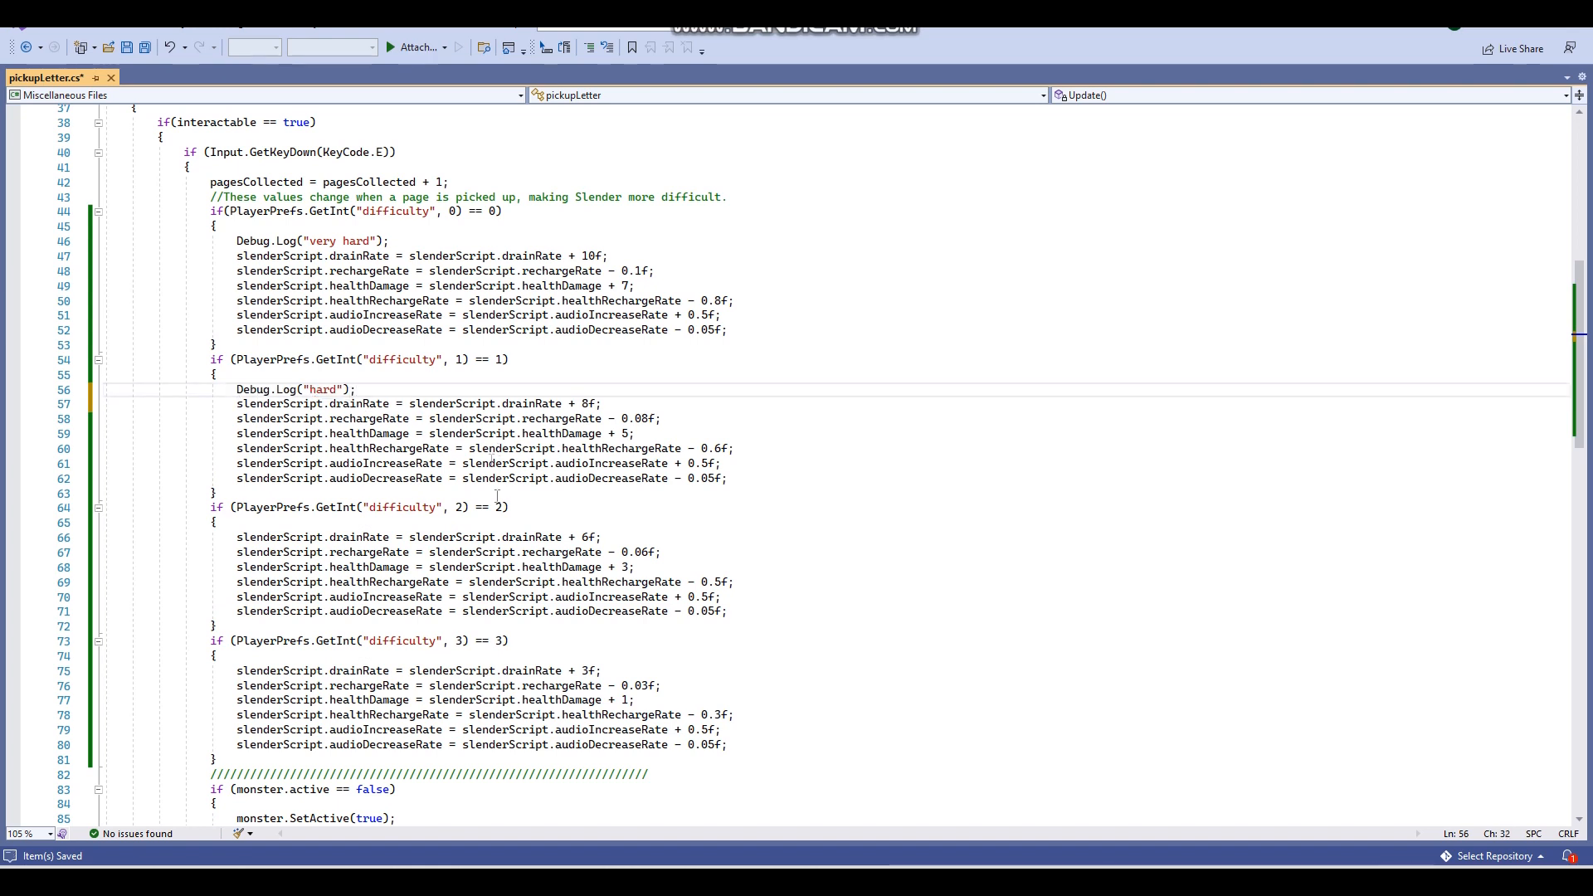
Add Debug.Log("medium"); at the start of the difficulty 2 block and Debug.Log("easy"); in the difficulty 3 block, and save.
click(238, 537)
key(Return)
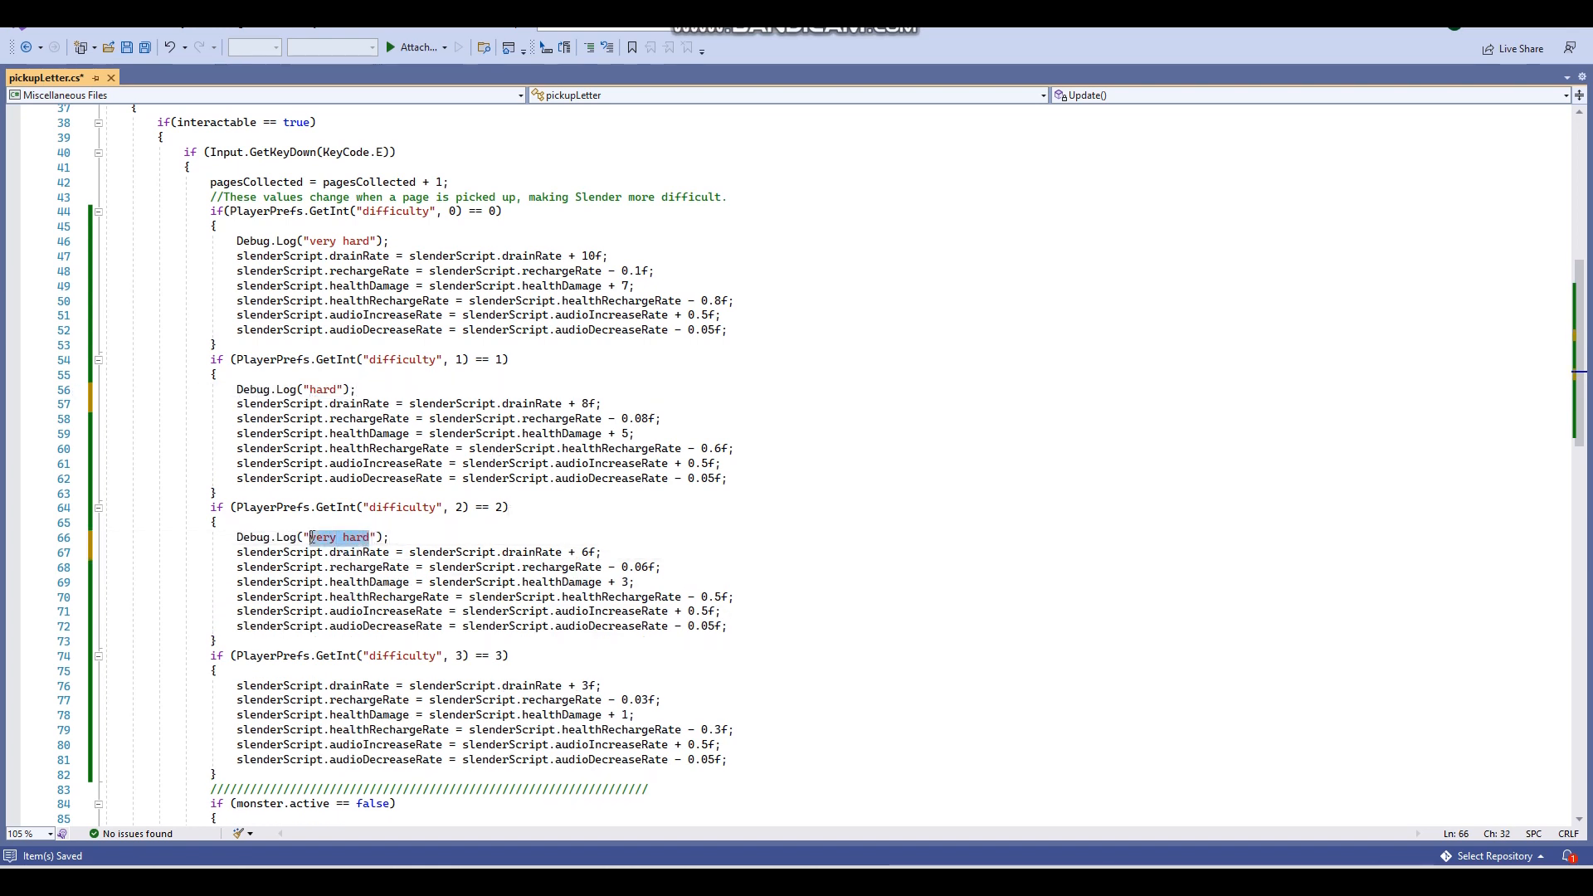
click(235, 687)
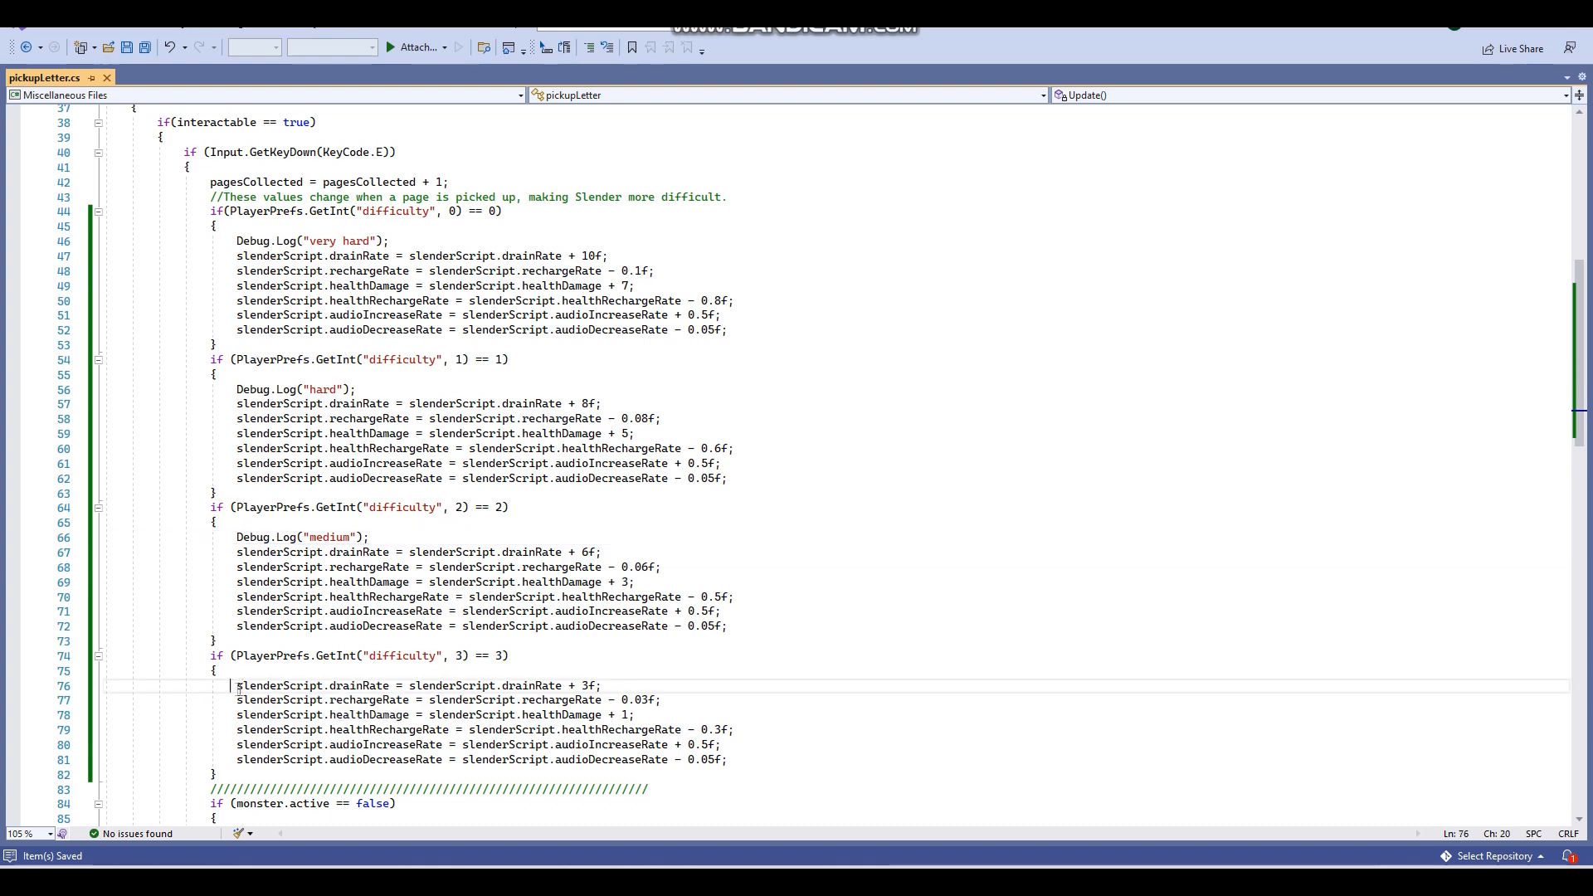
key(Return)
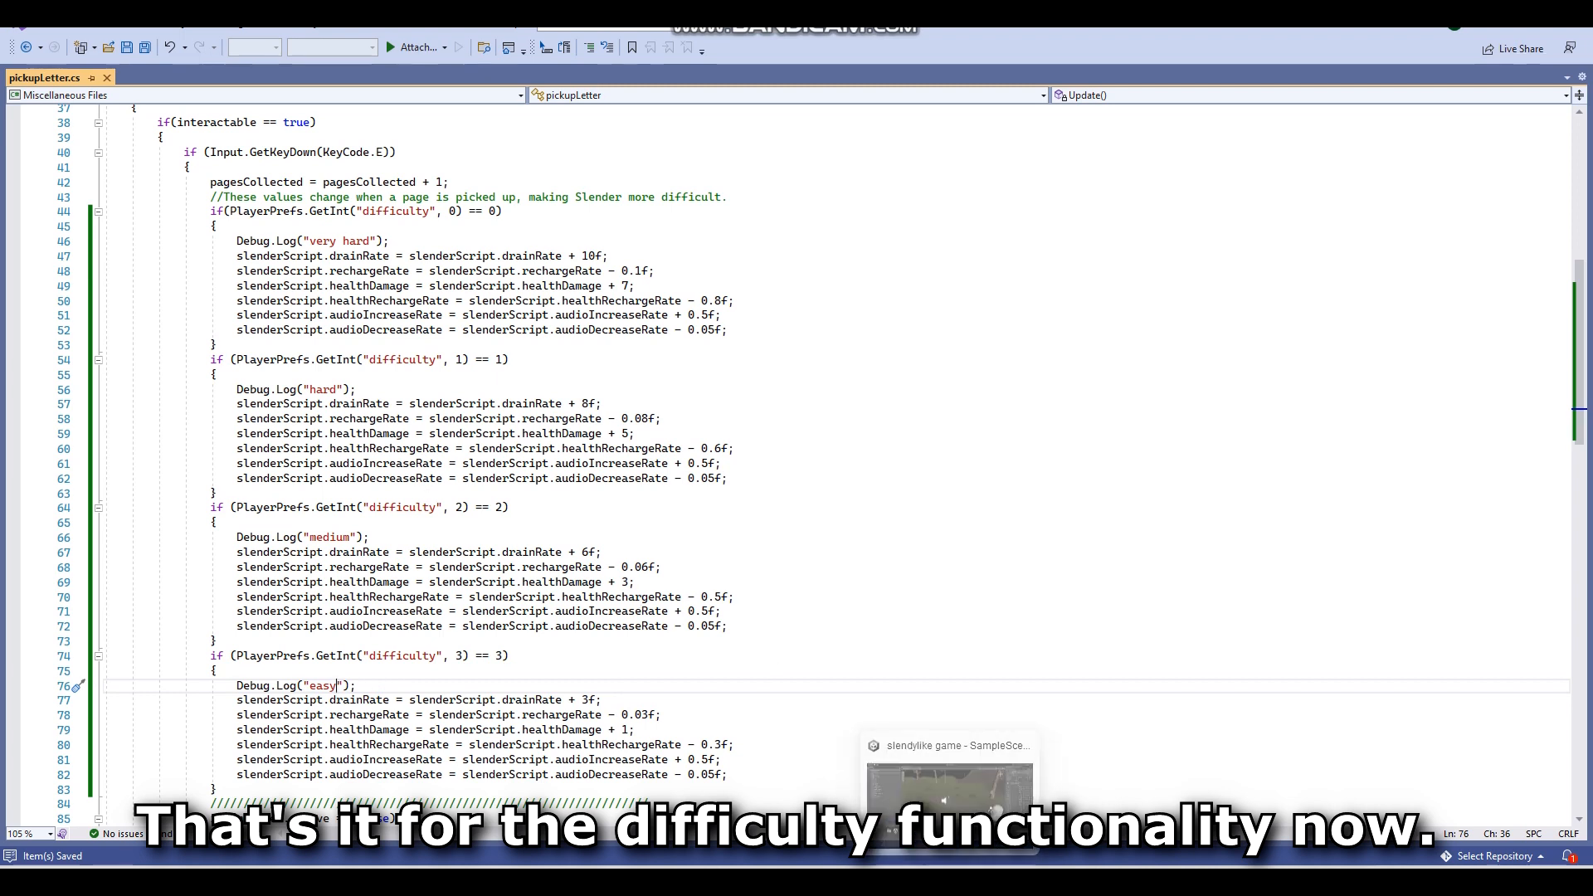
Open the raycastSlender script from Unity, comment out its "hit" and "lol" Debug.Log lines, and save.
key(alt+Tab)
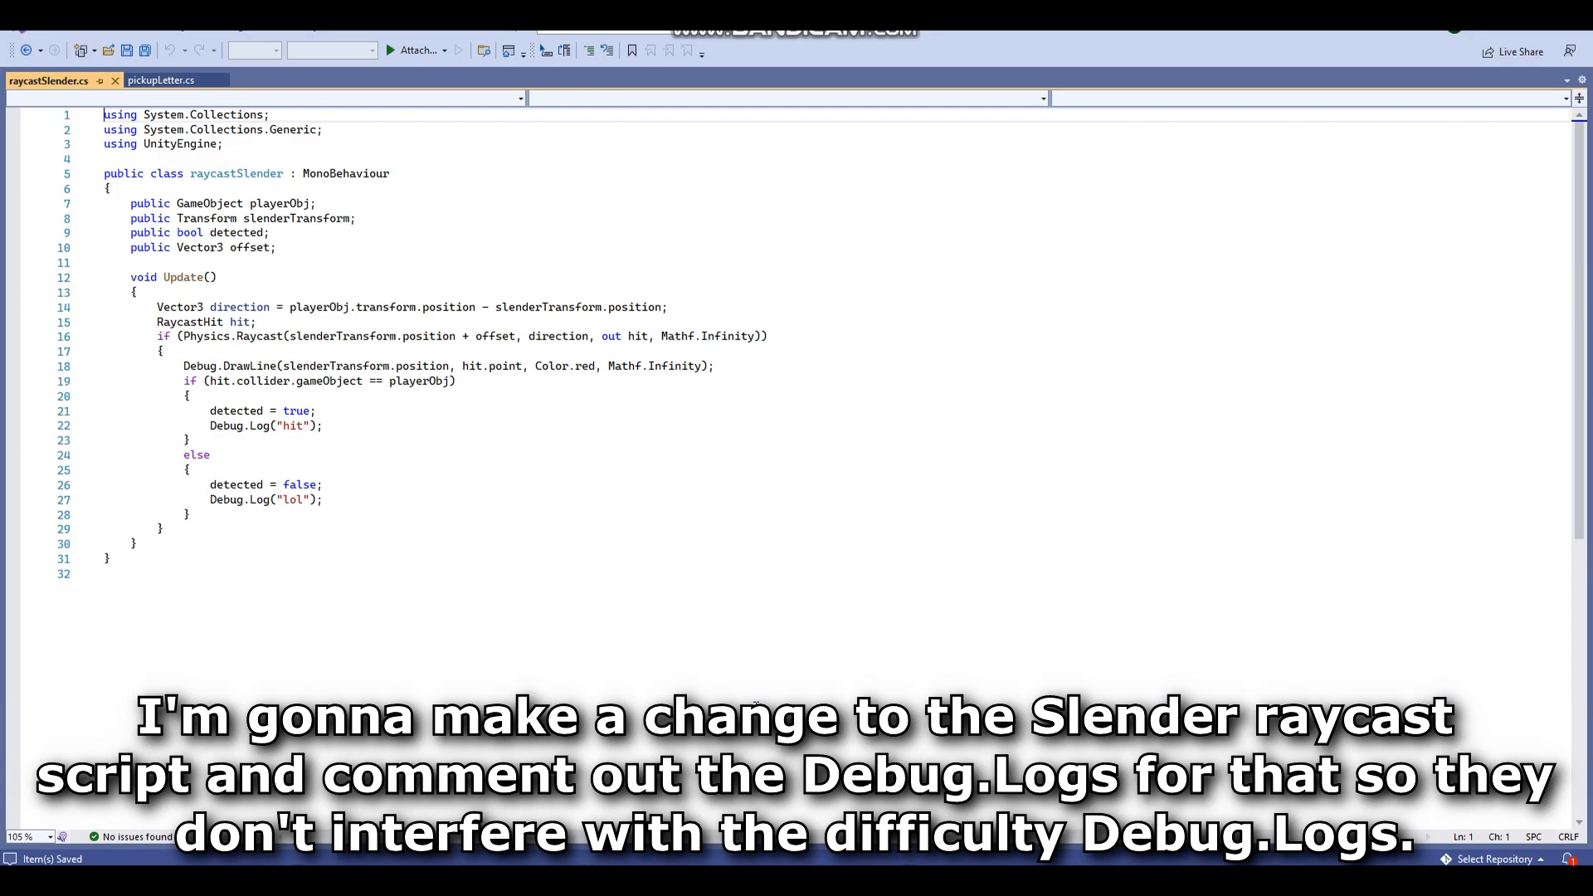
click(209, 428)
text(//)
click(212, 499)
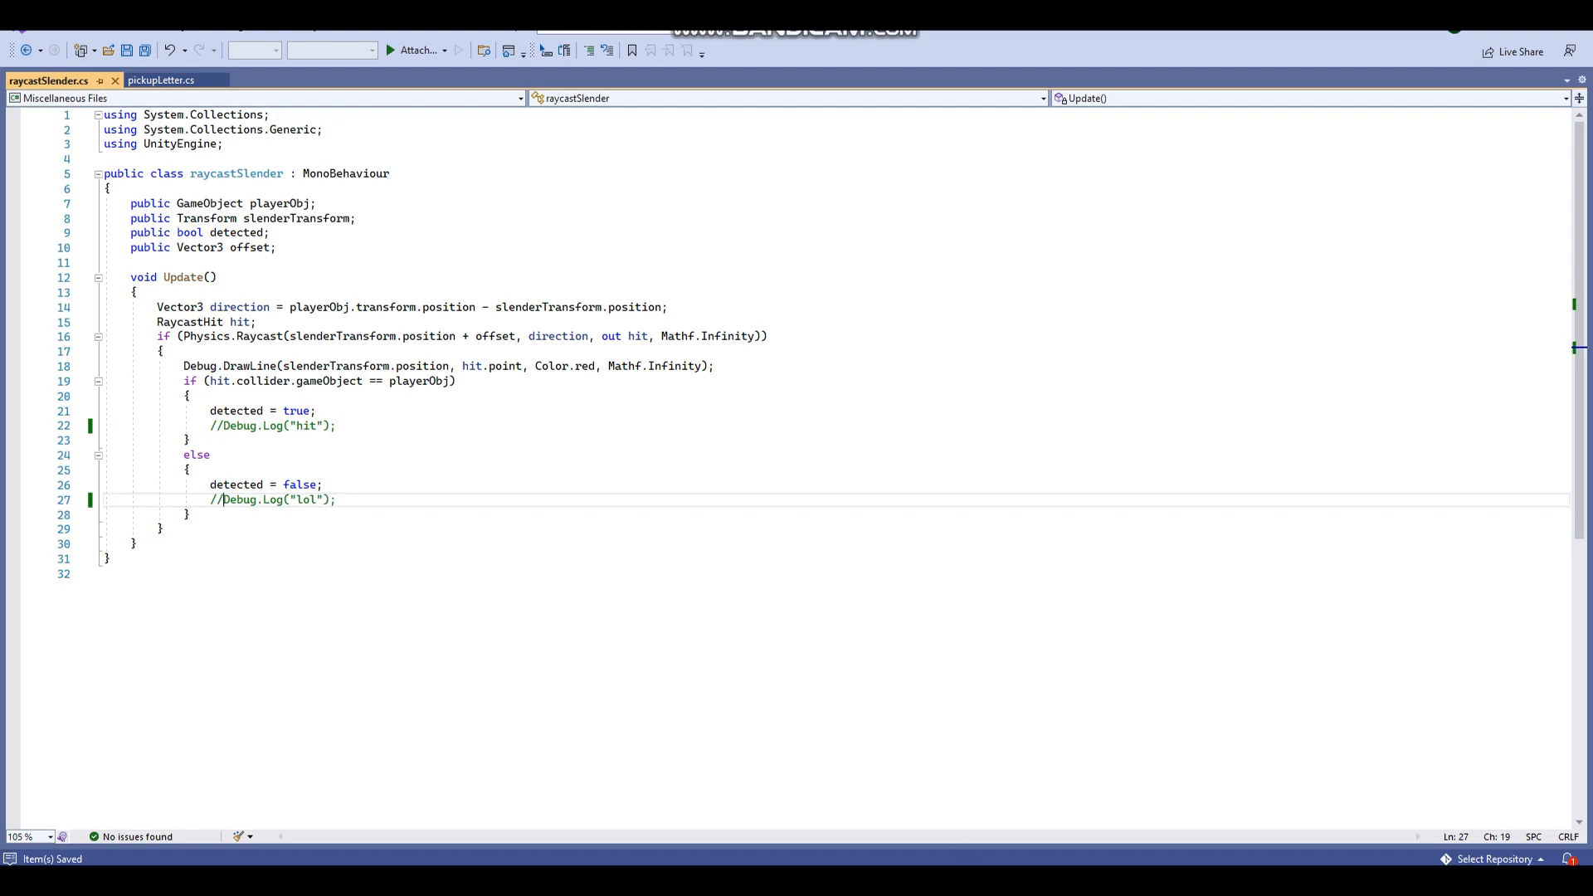
Playtest the game from the menu in Unity on Medium difficulty and pick up the page on the tree to check the logged difficulty.
key(alt+Tab)
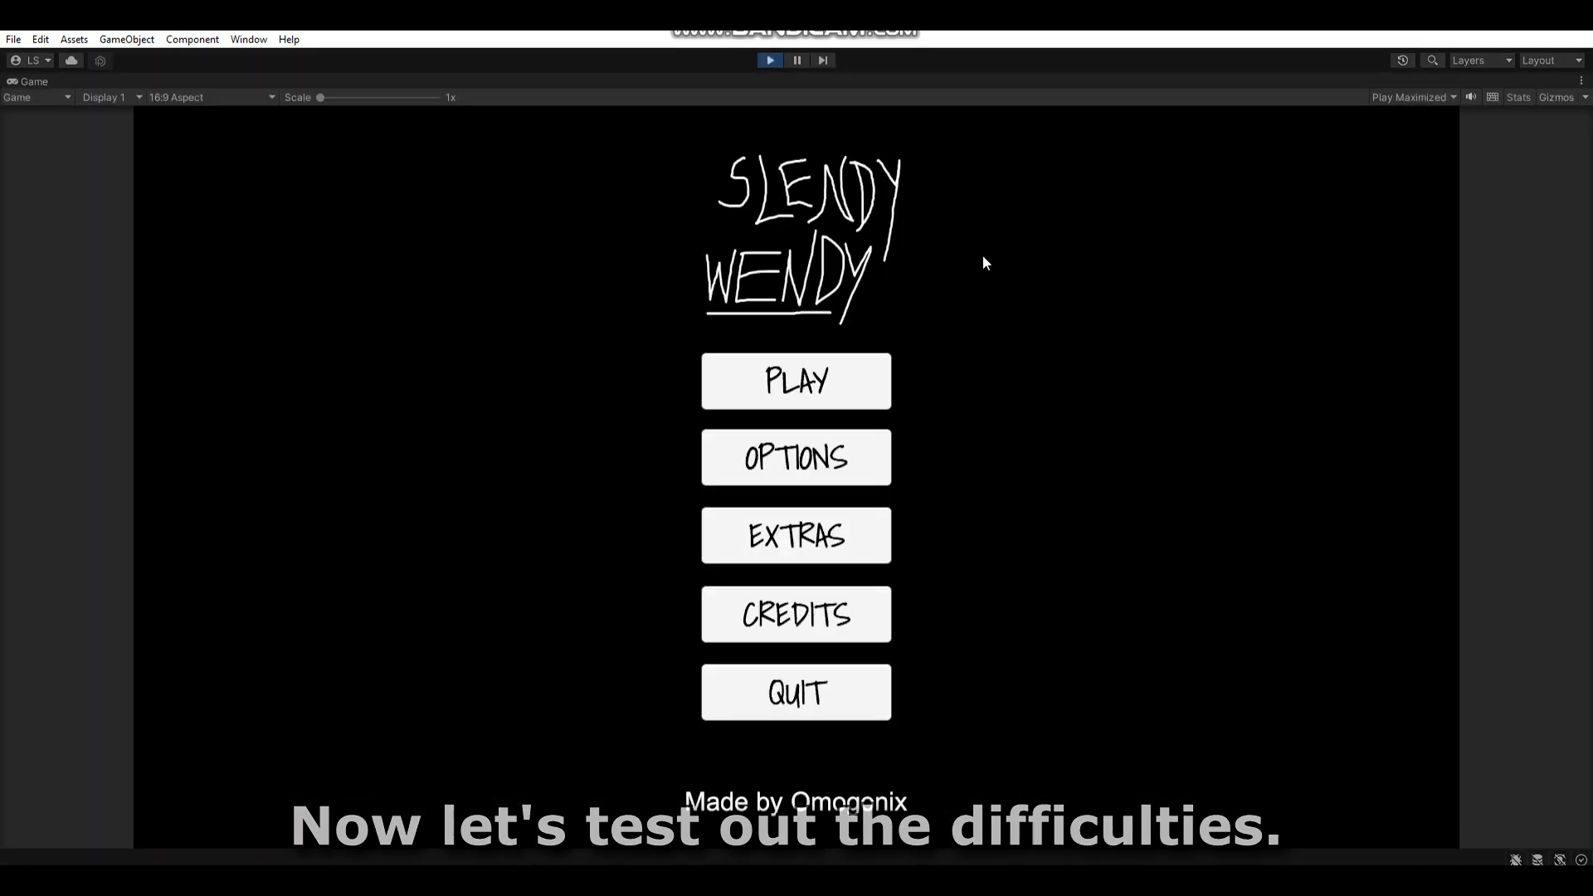
click(847, 371)
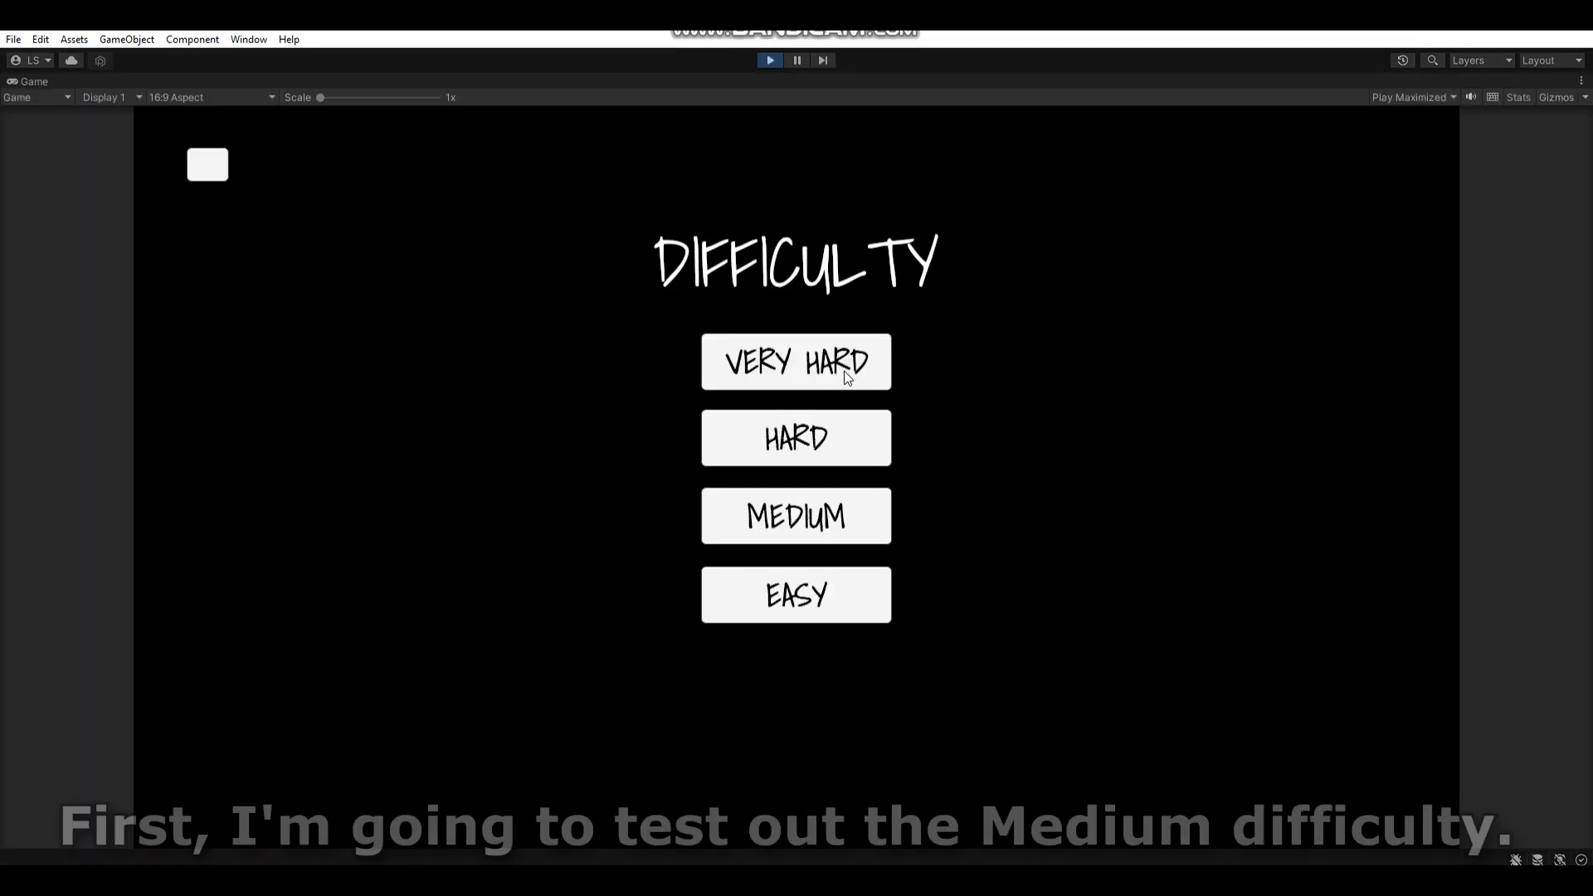
click(863, 528)
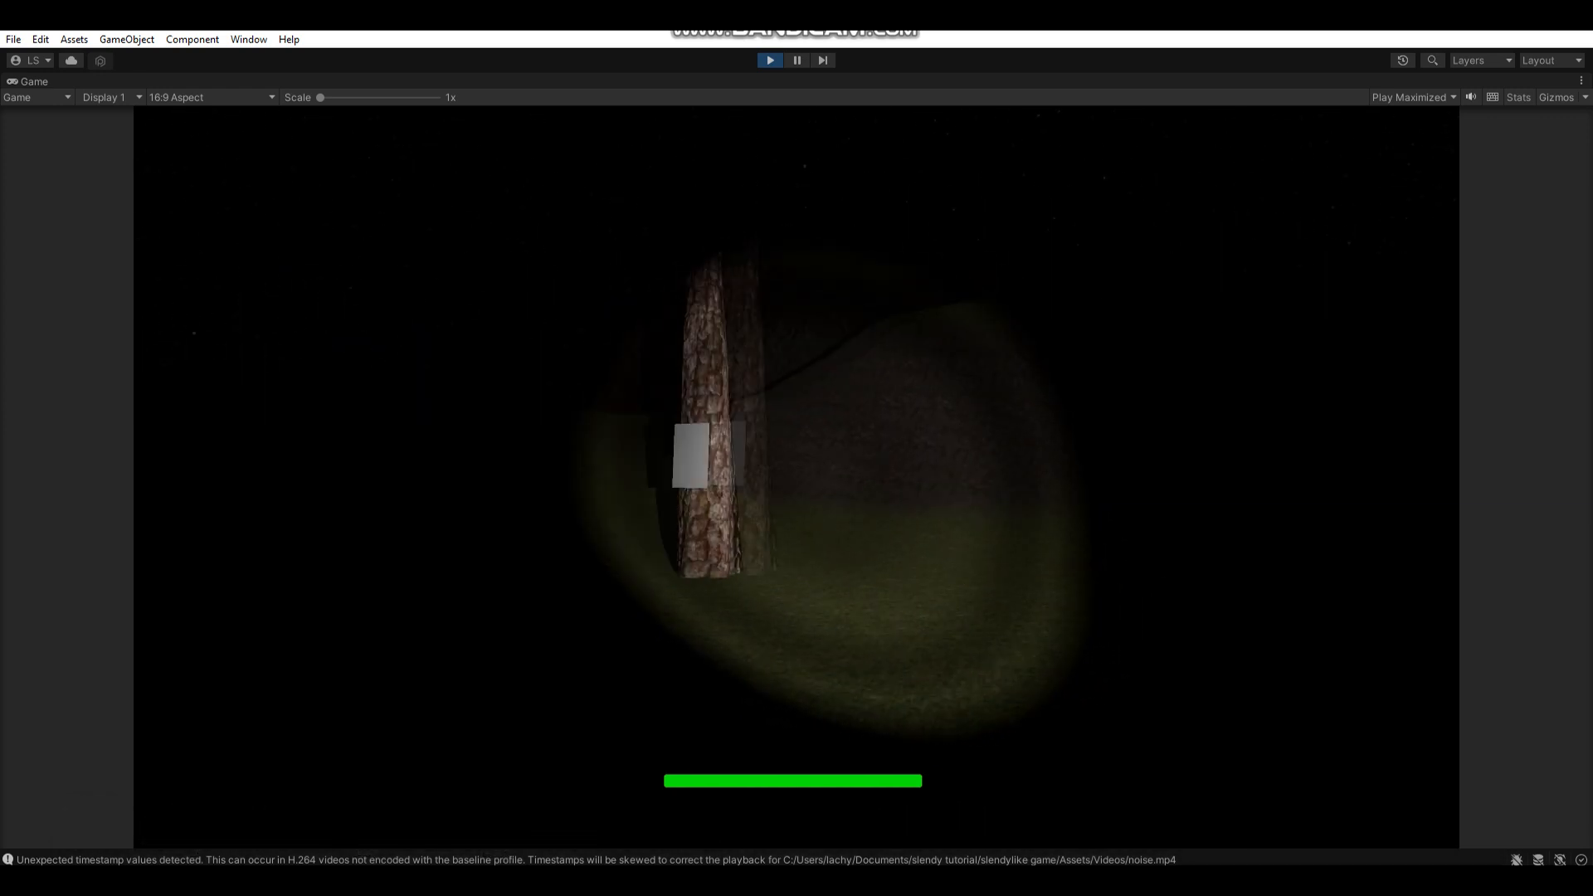
key(w)
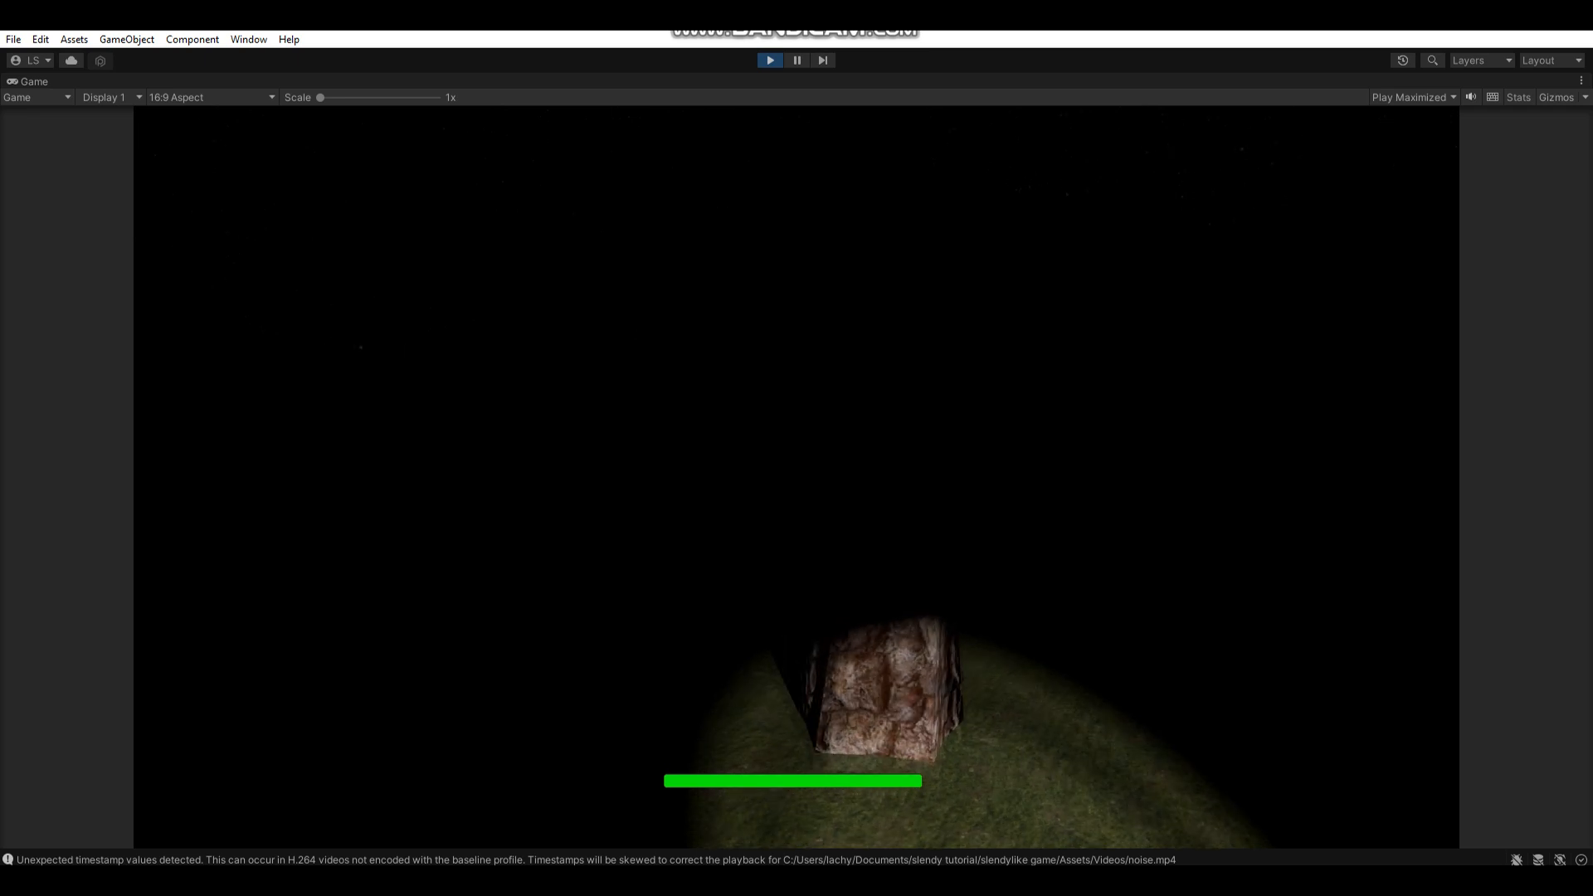
key(e)
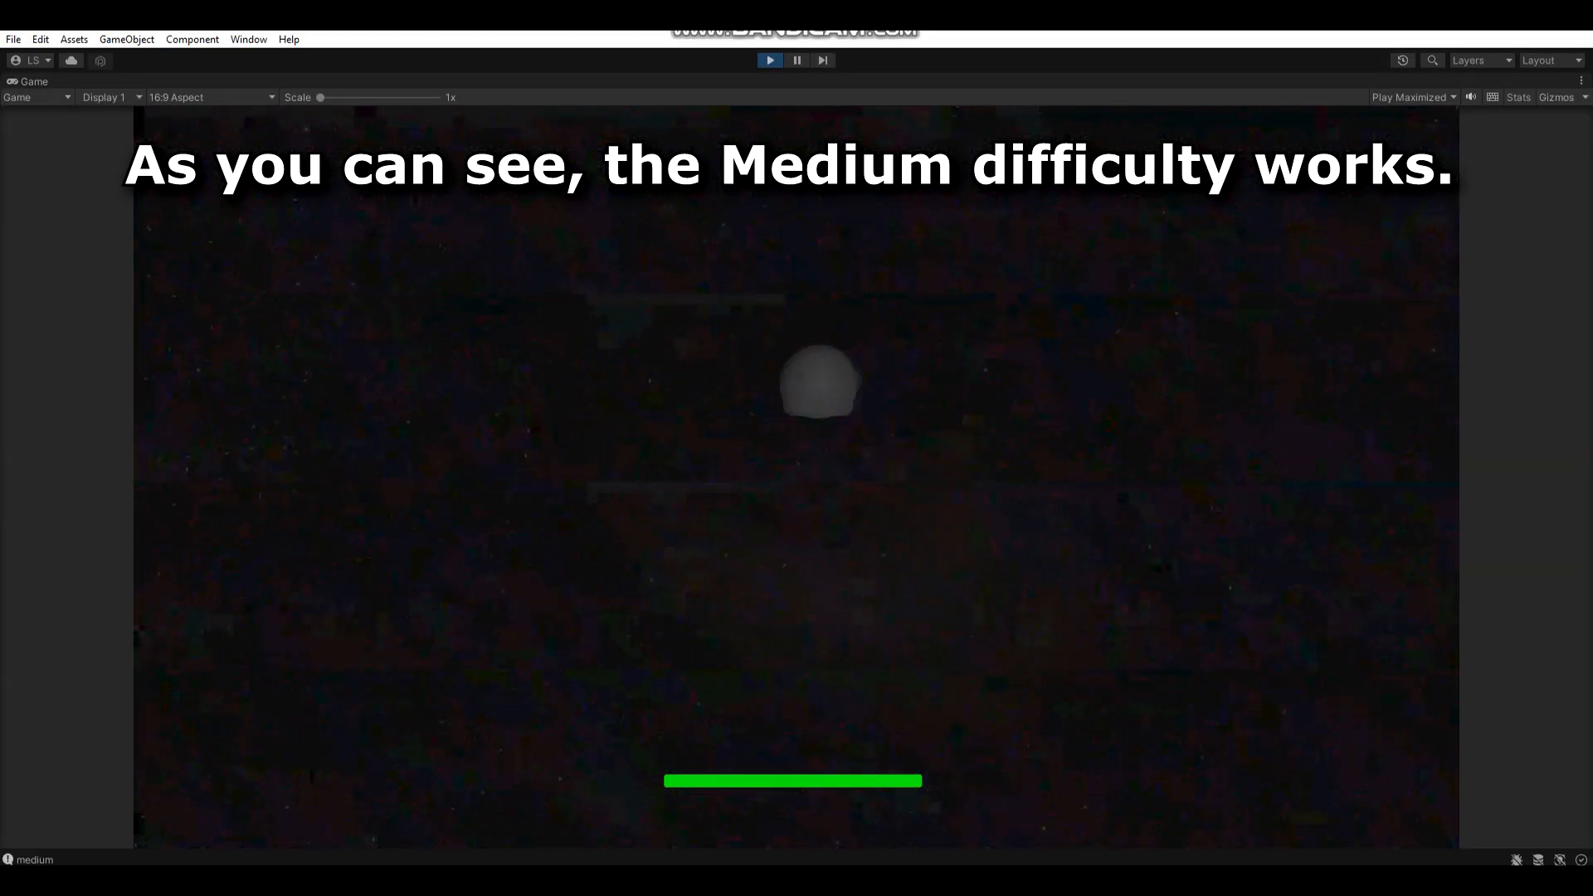
key(w)
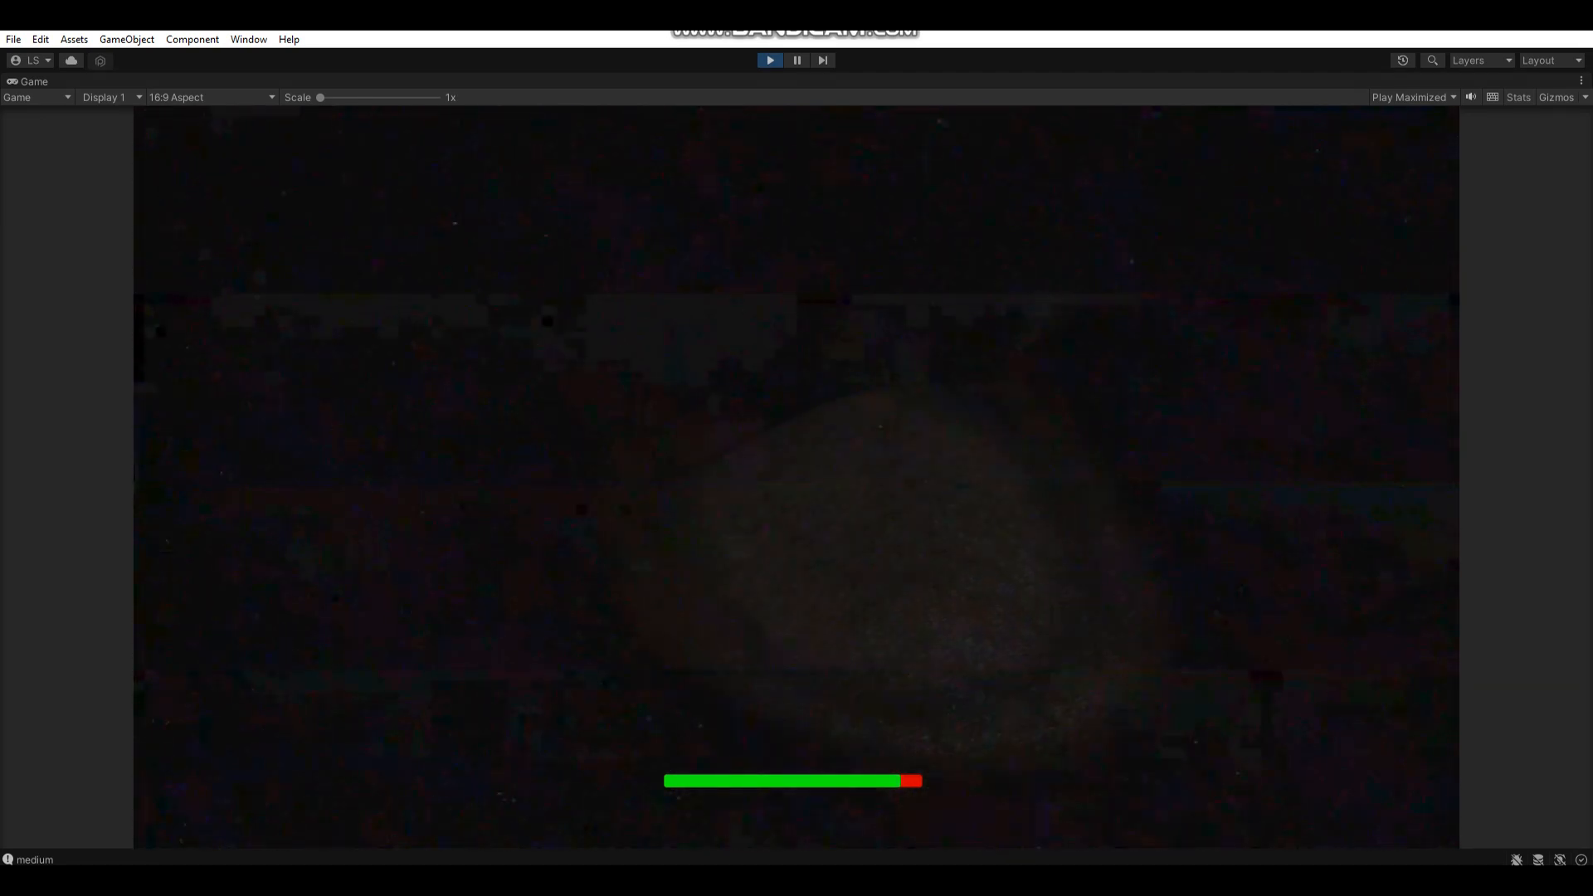
Start a new playtest on Hard difficulty and pick up the page on the tree to check the logged difficulty.
click(865, 391)
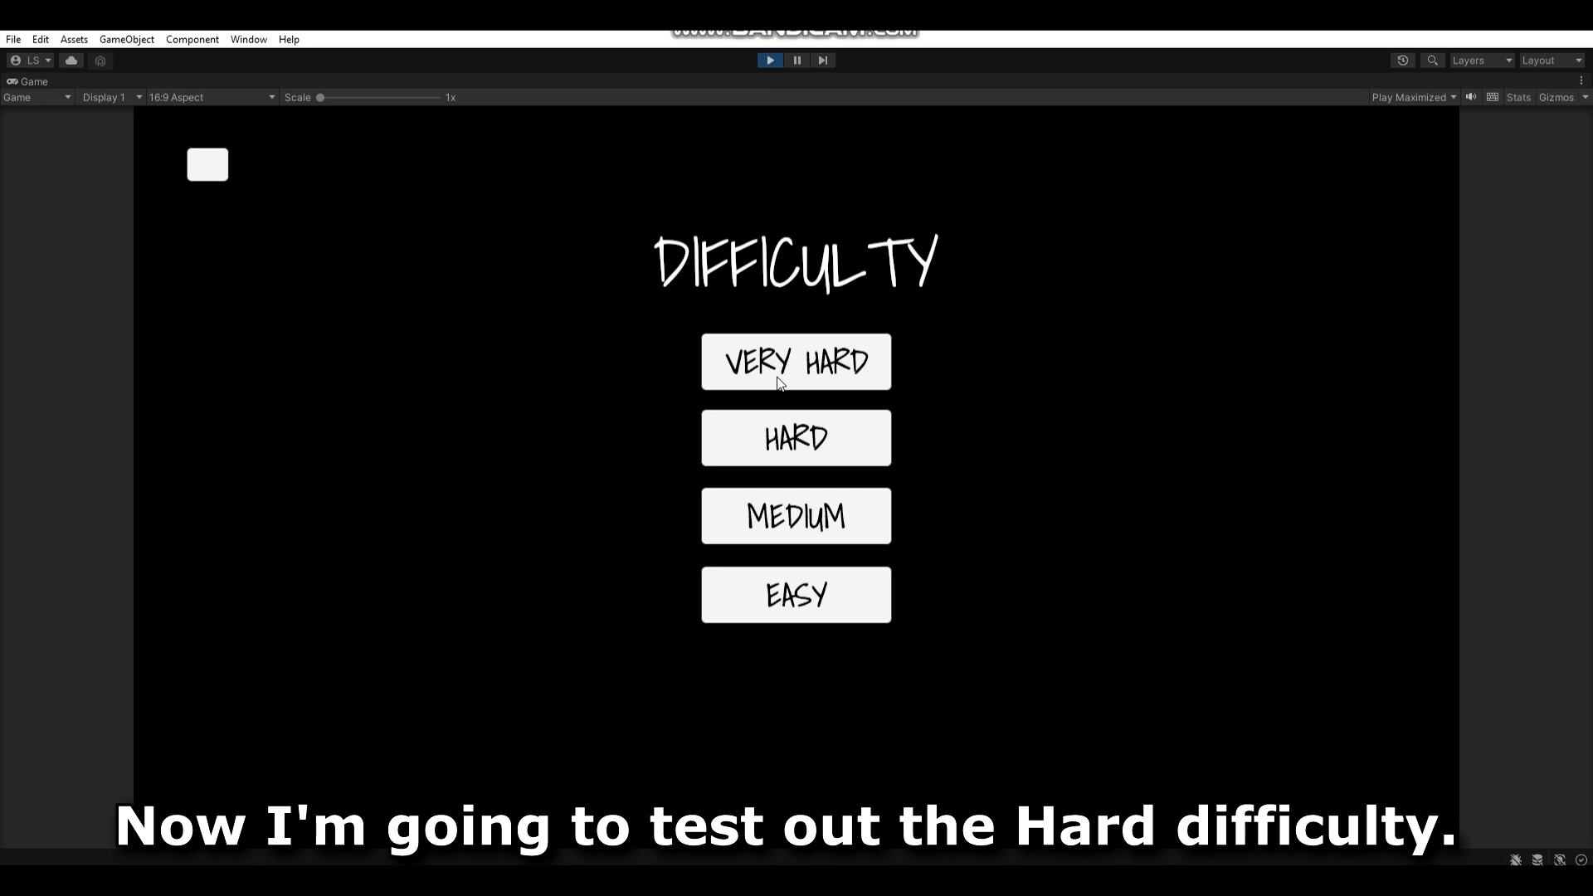
click(739, 434)
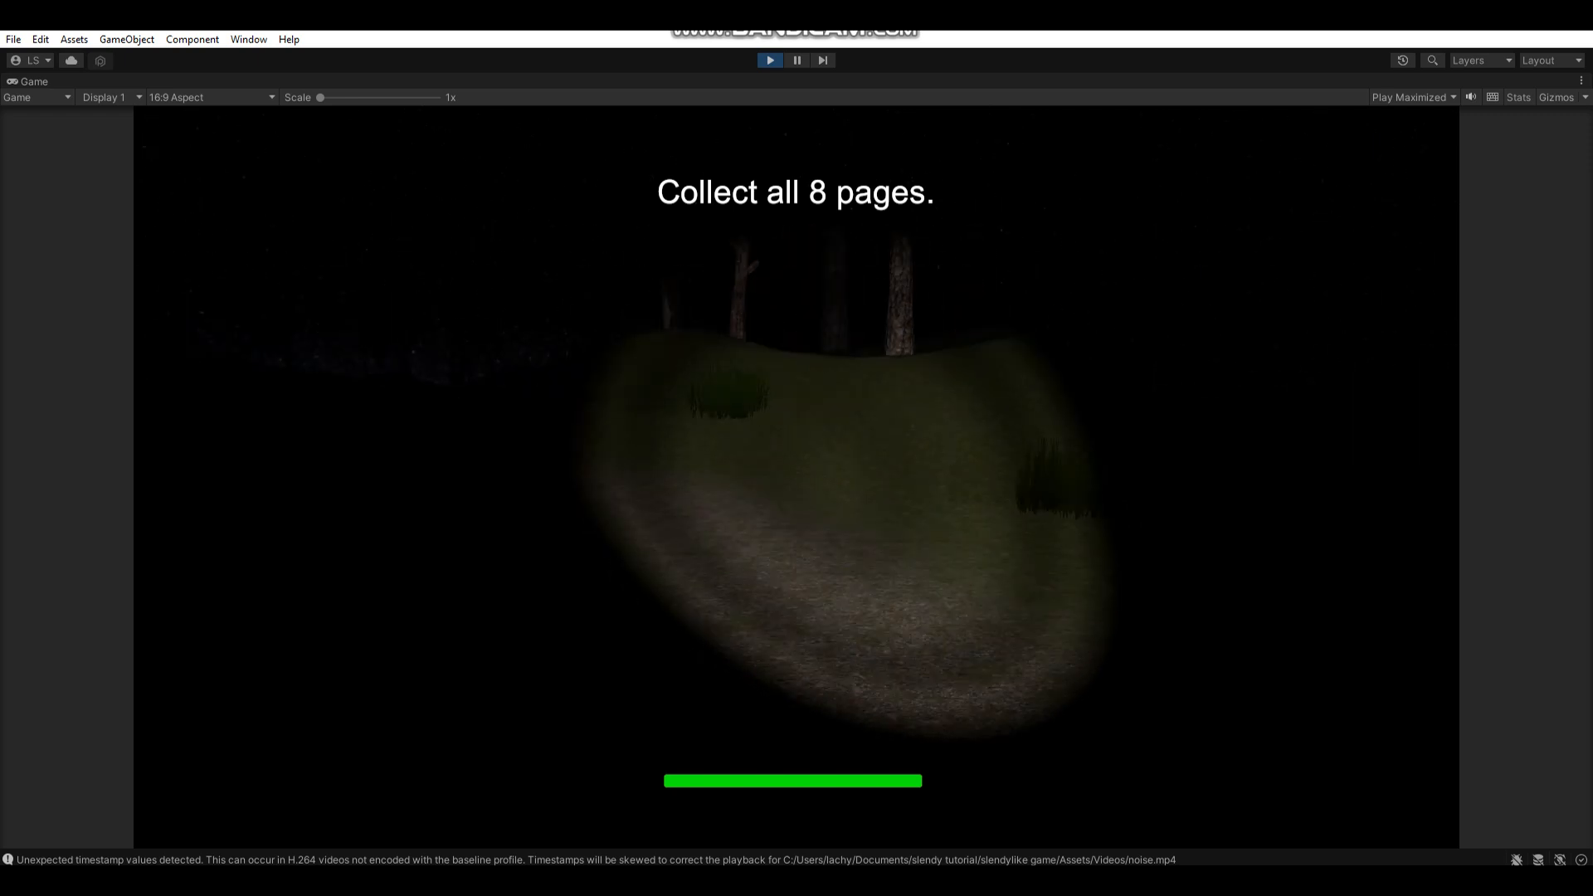
key(w)
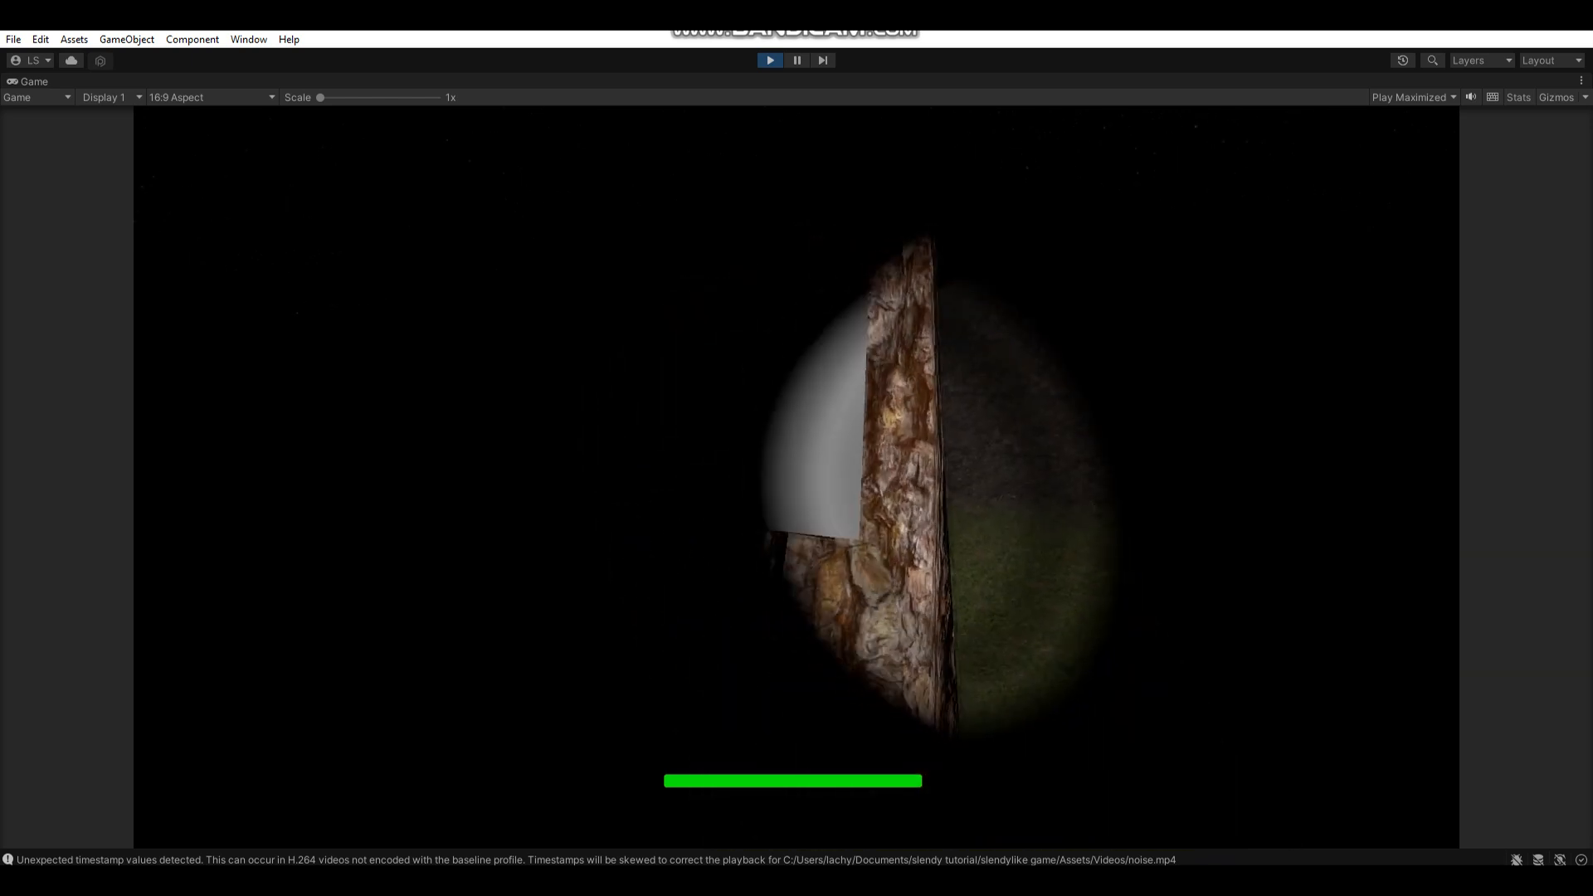
key(e)
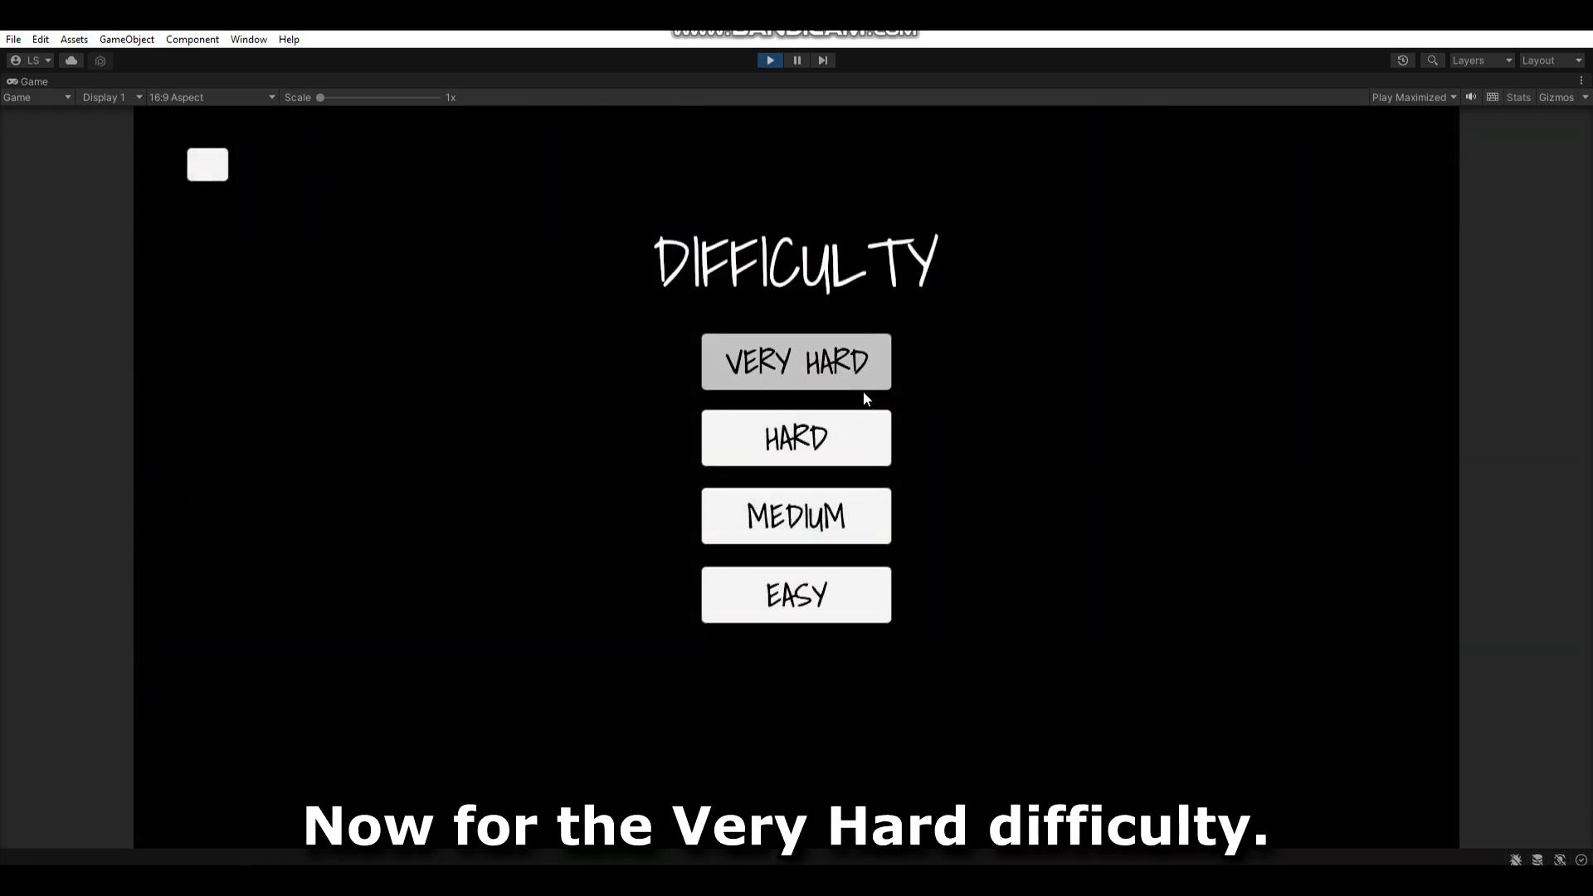
Start a playtest on Very Hard difficulty and pick up the page on the tree to check the logged difficulty.
click(864, 387)
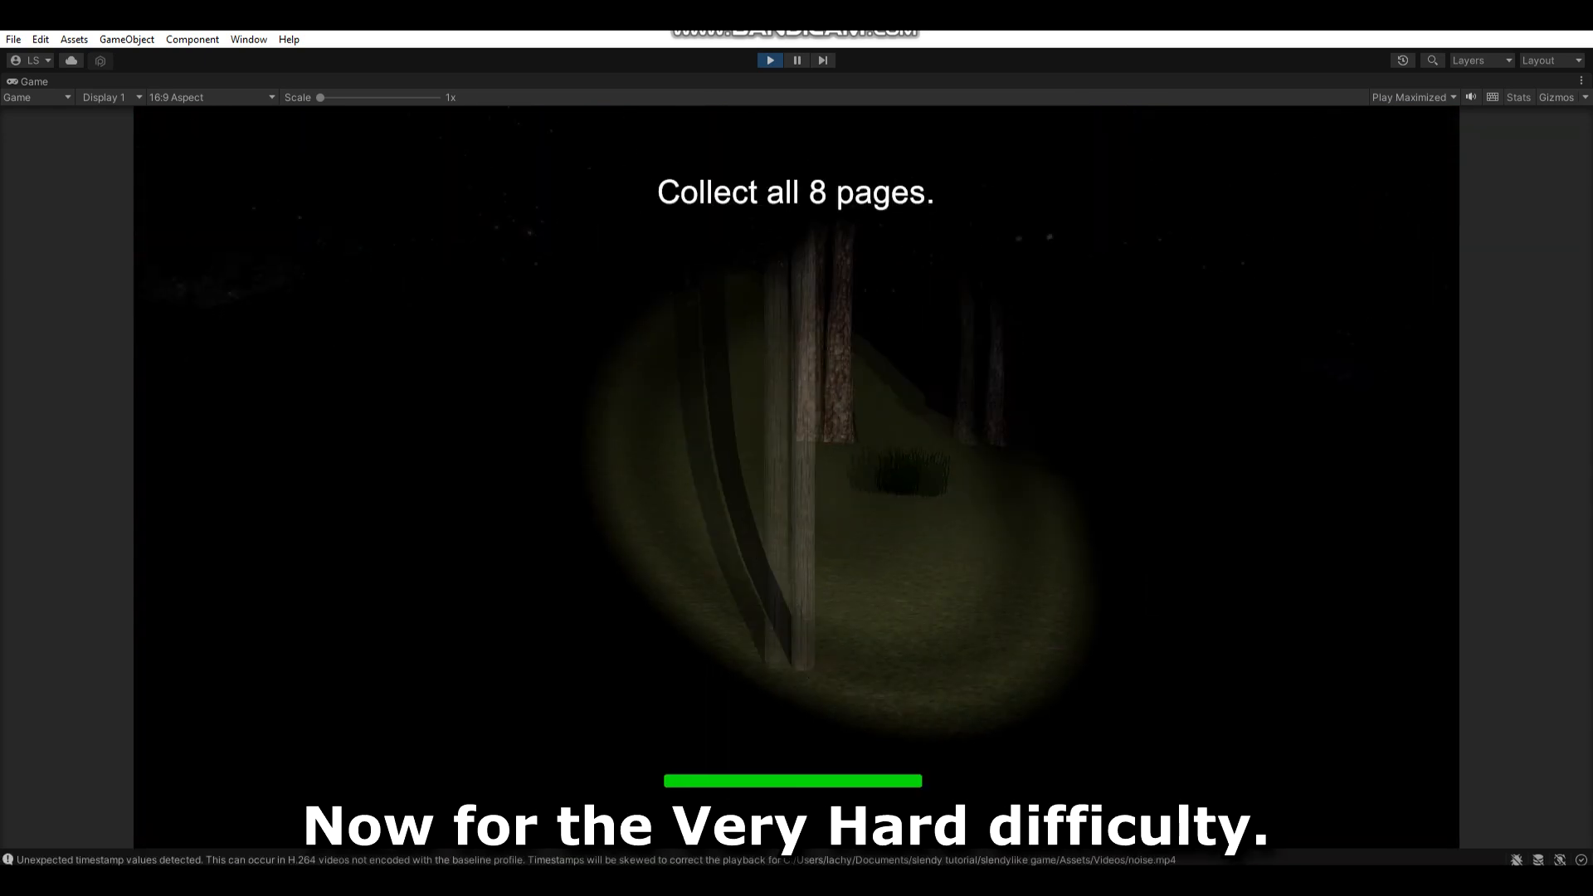
key(w)
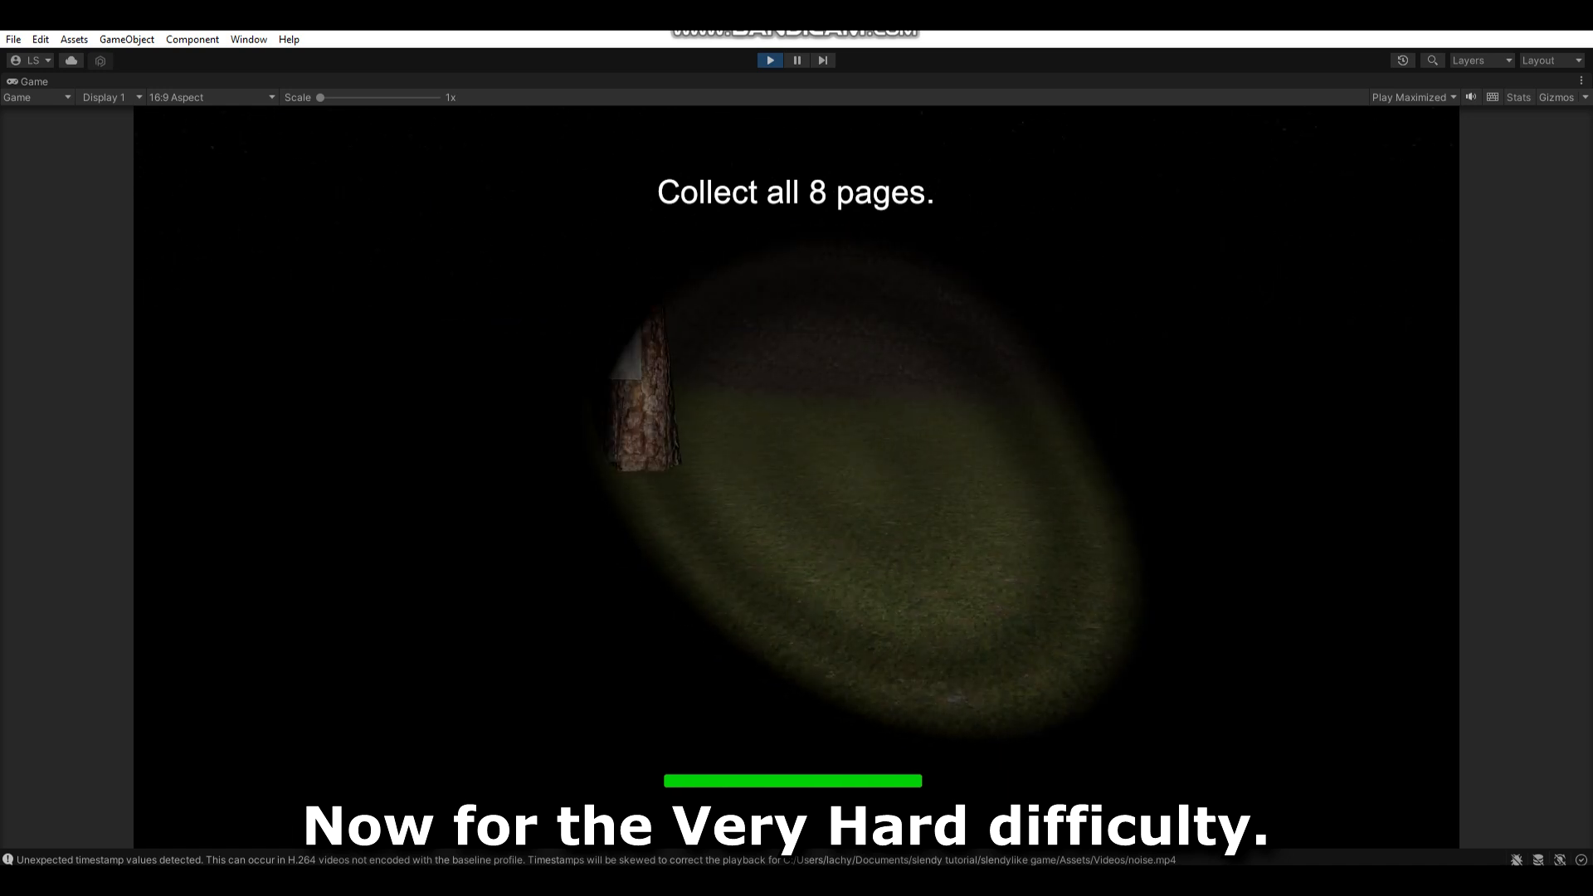
key(w)
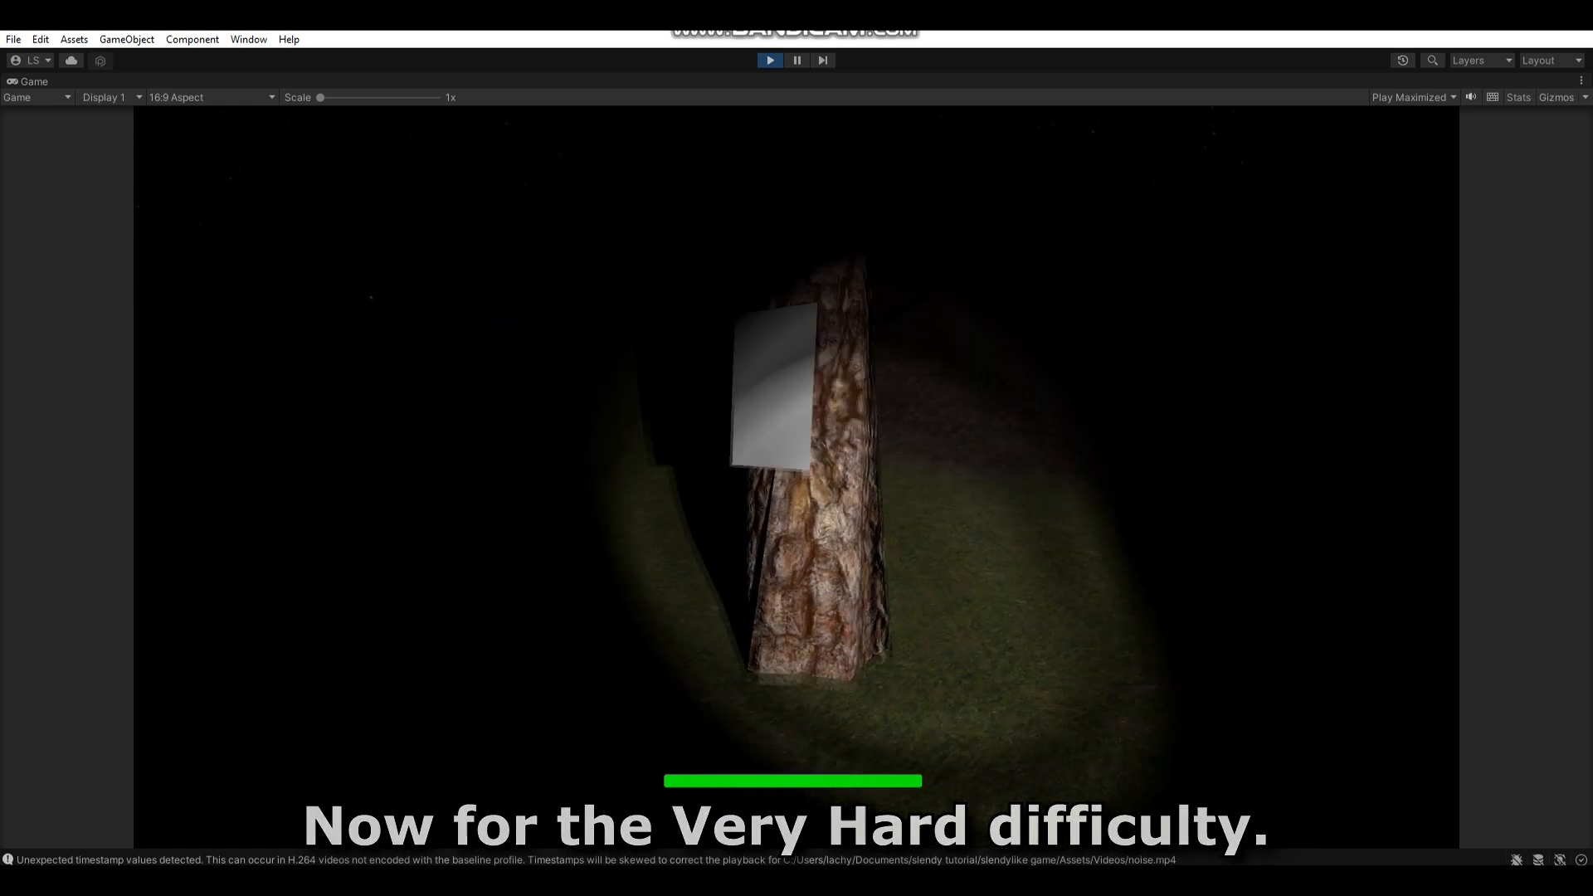
key(e)
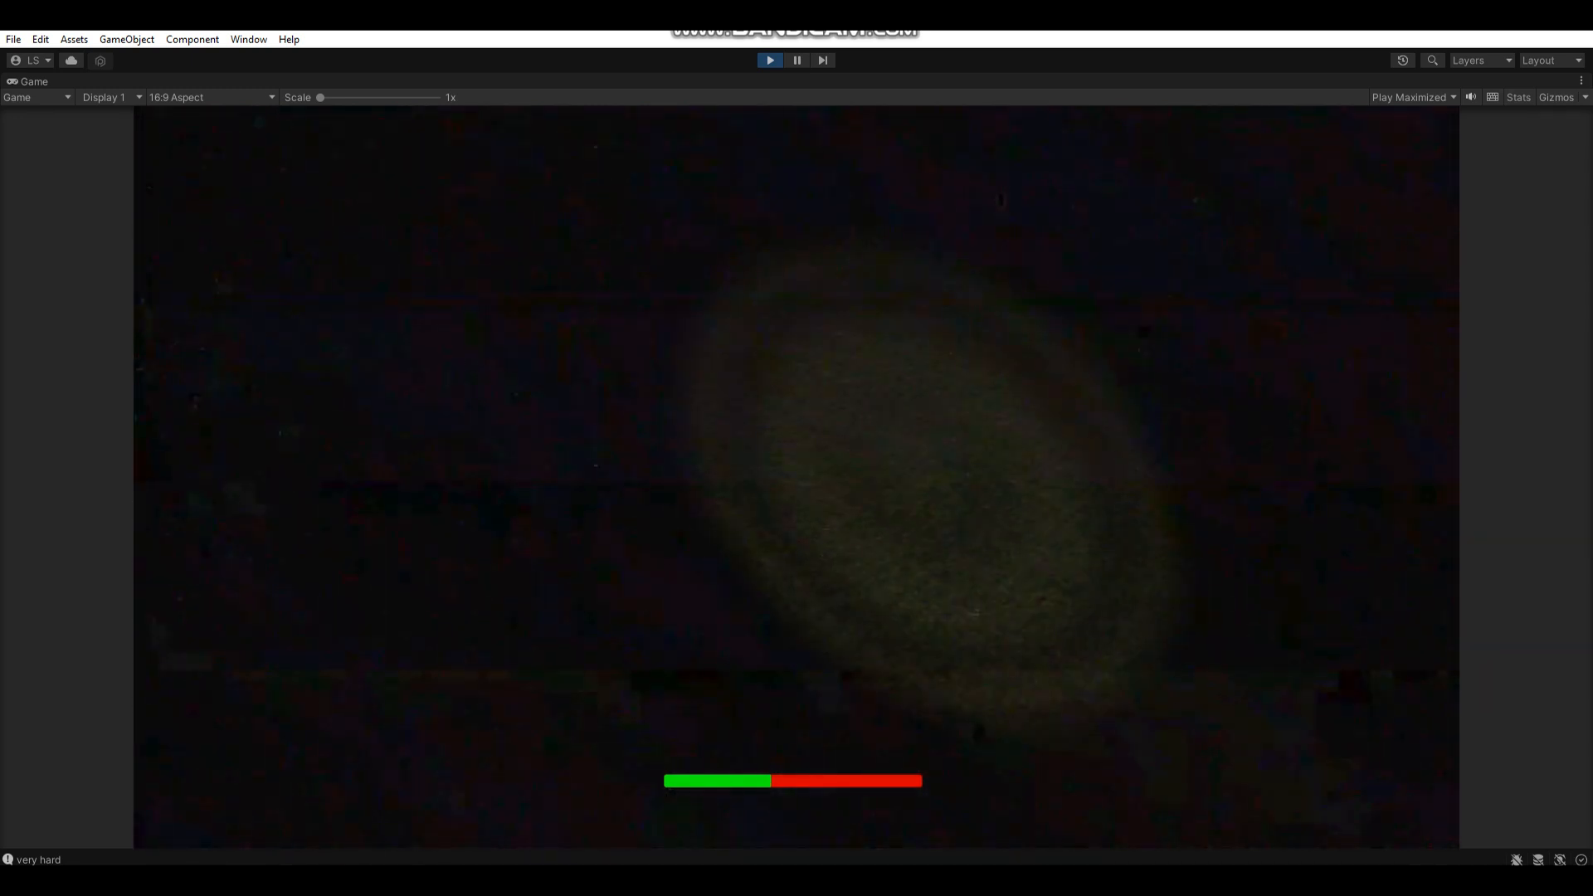
Start another playtest on Easy difficulty and pick up the page on the tree to check the logged difficulty.
click(828, 591)
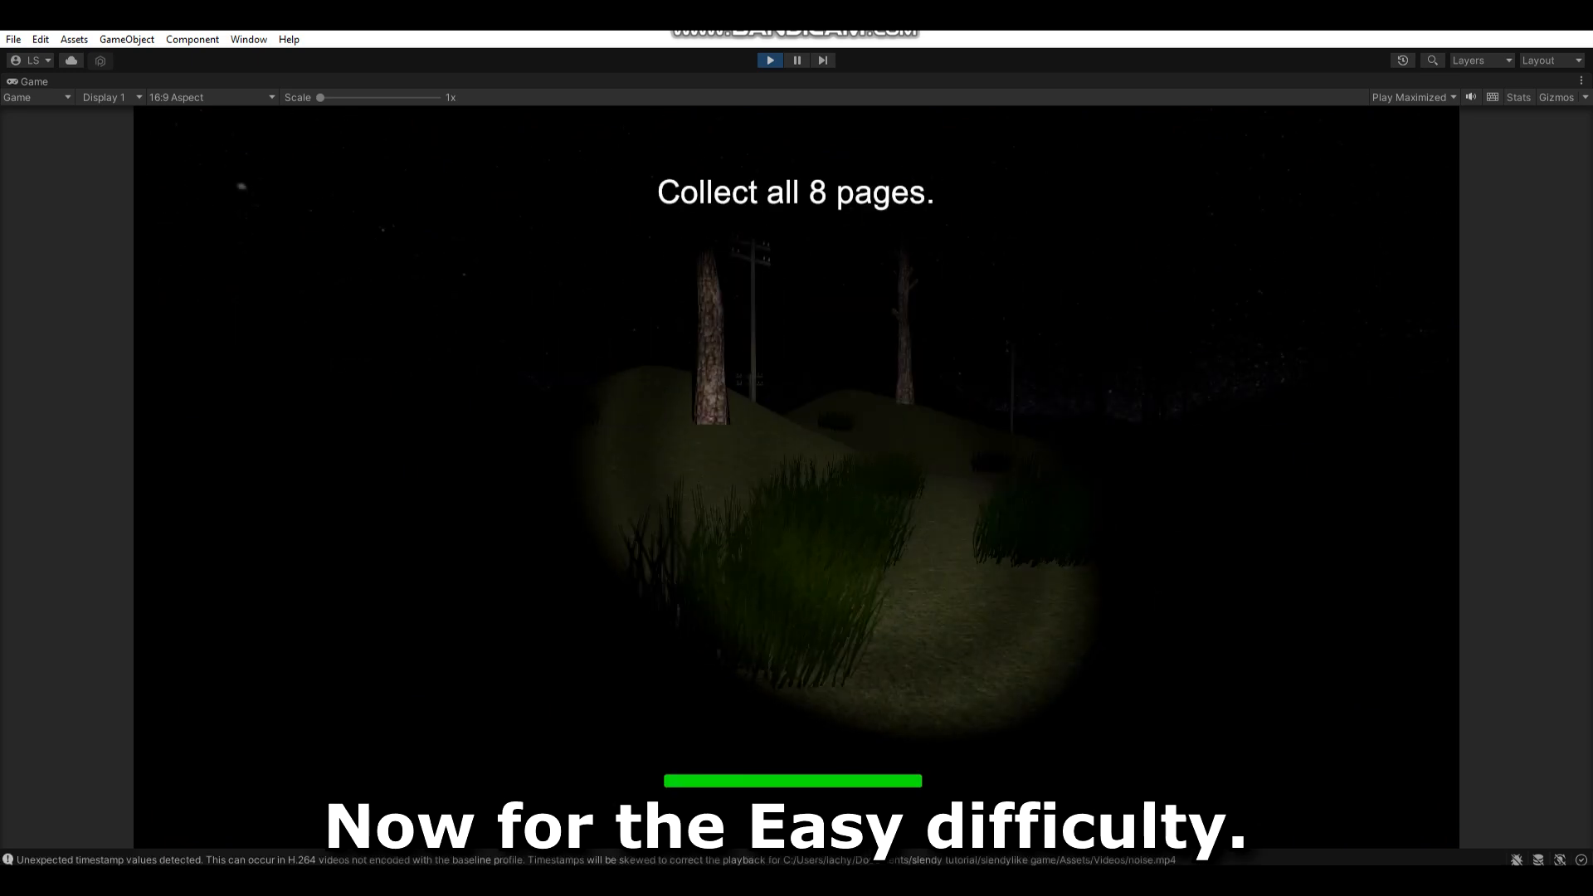
key(w)
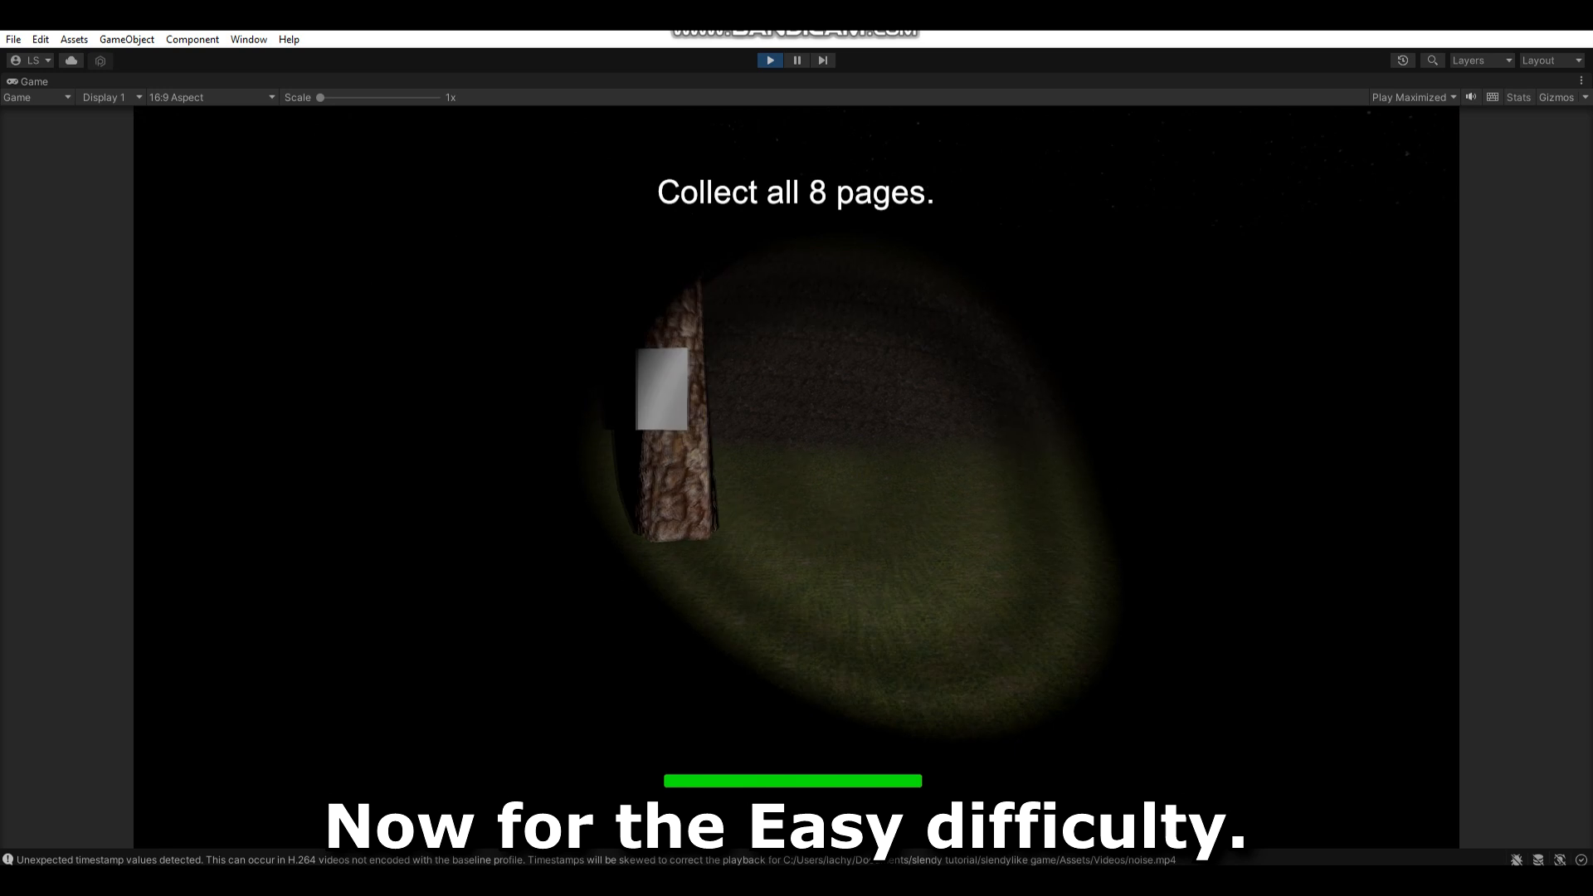
key(w)
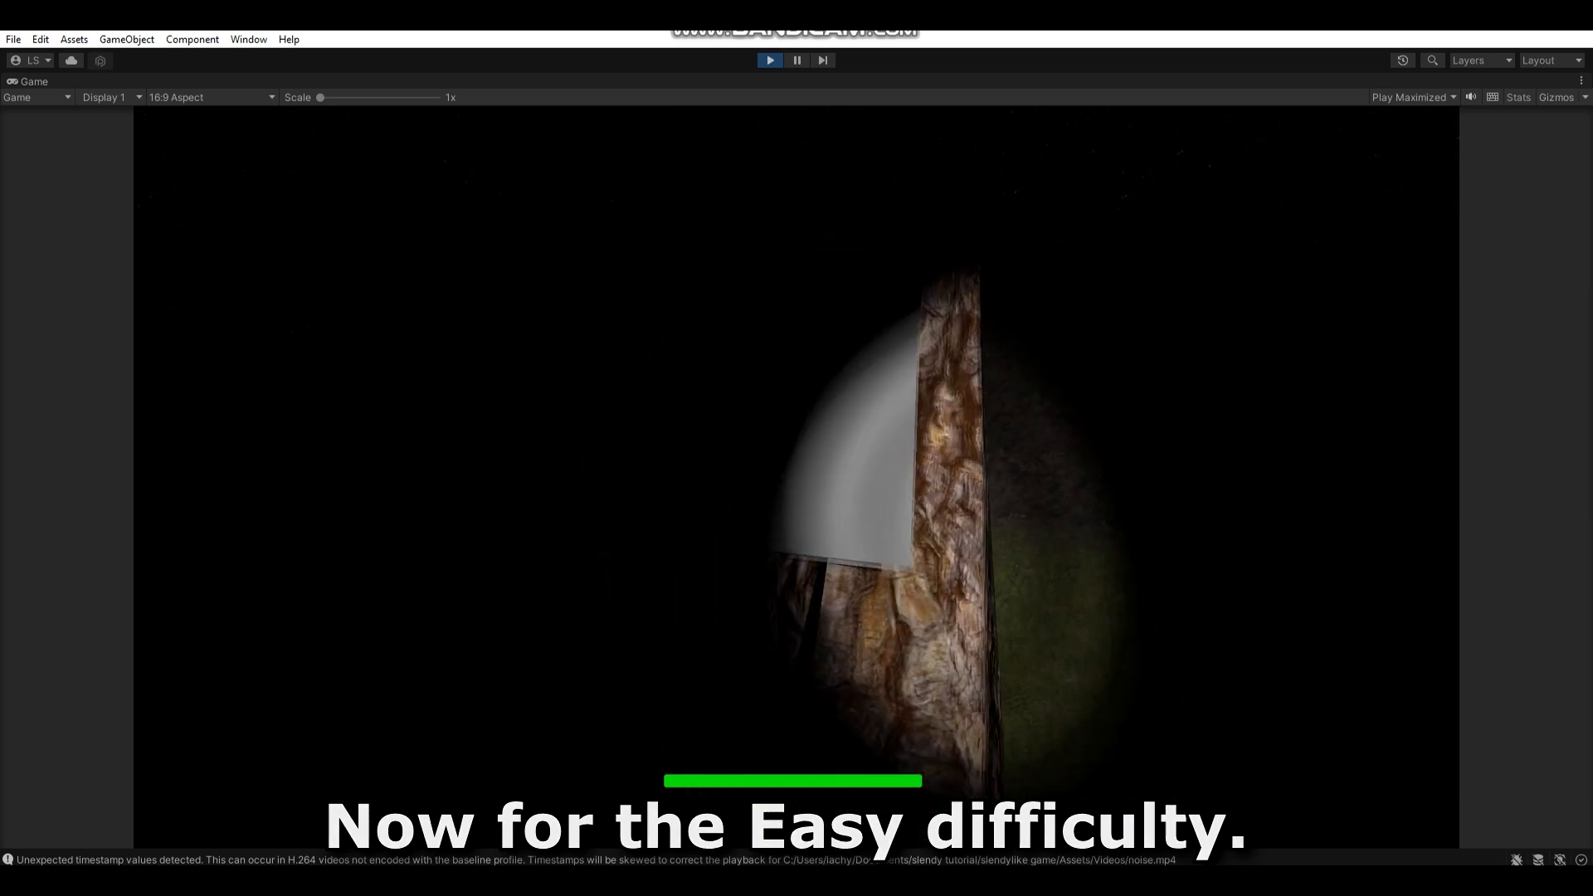
key(e)
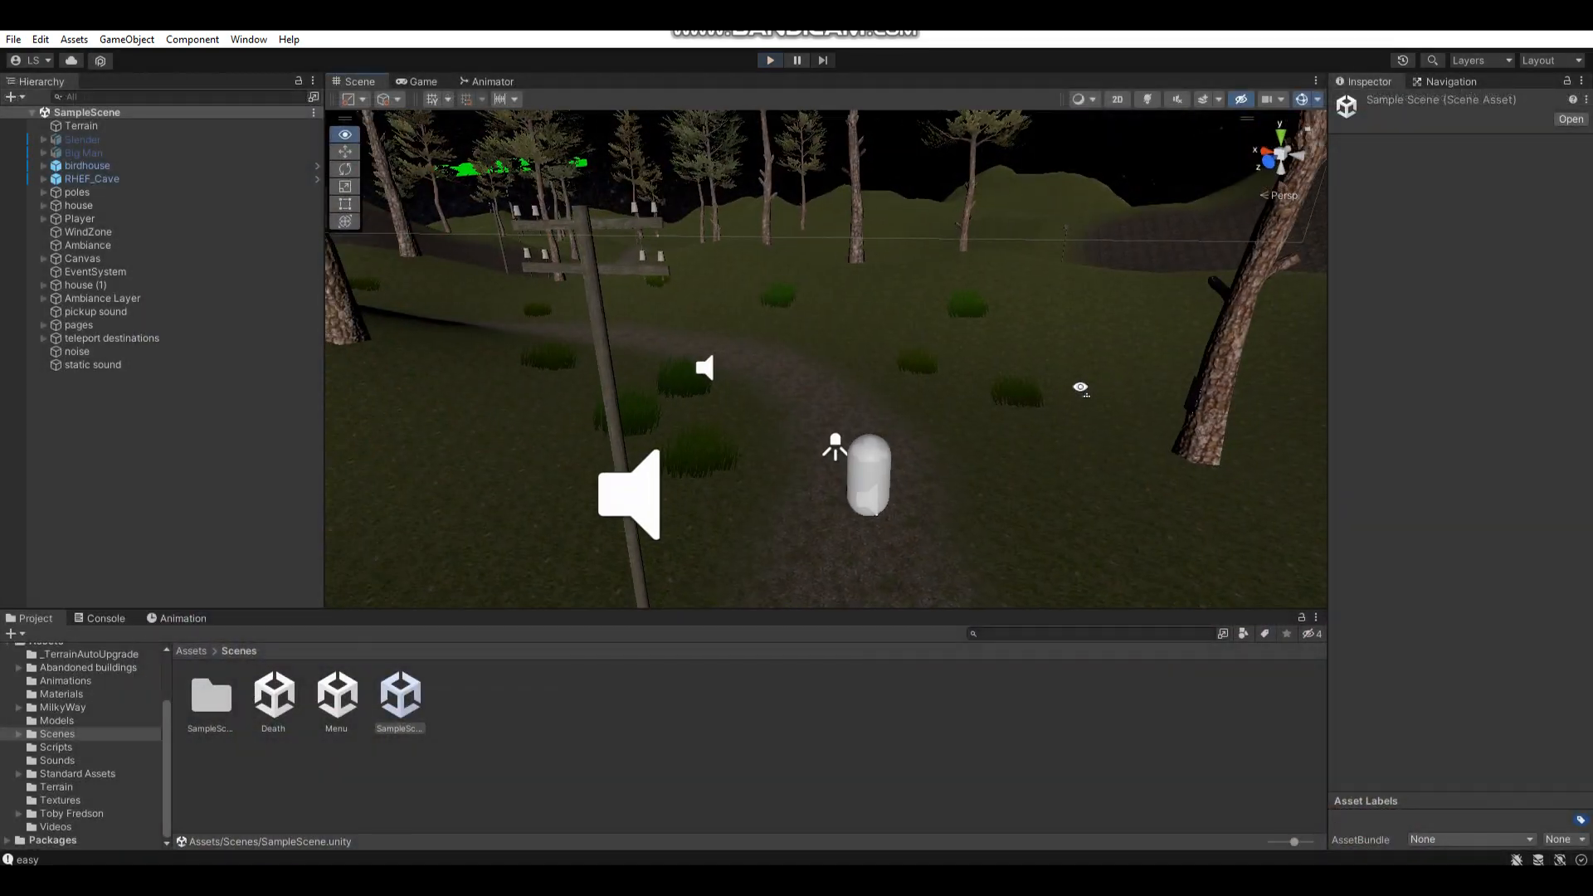
Add a UI Image to the Canvas in SampleScene as the pause menu background, with the game view displayed.
right_drag(1080, 387, 928, 380)
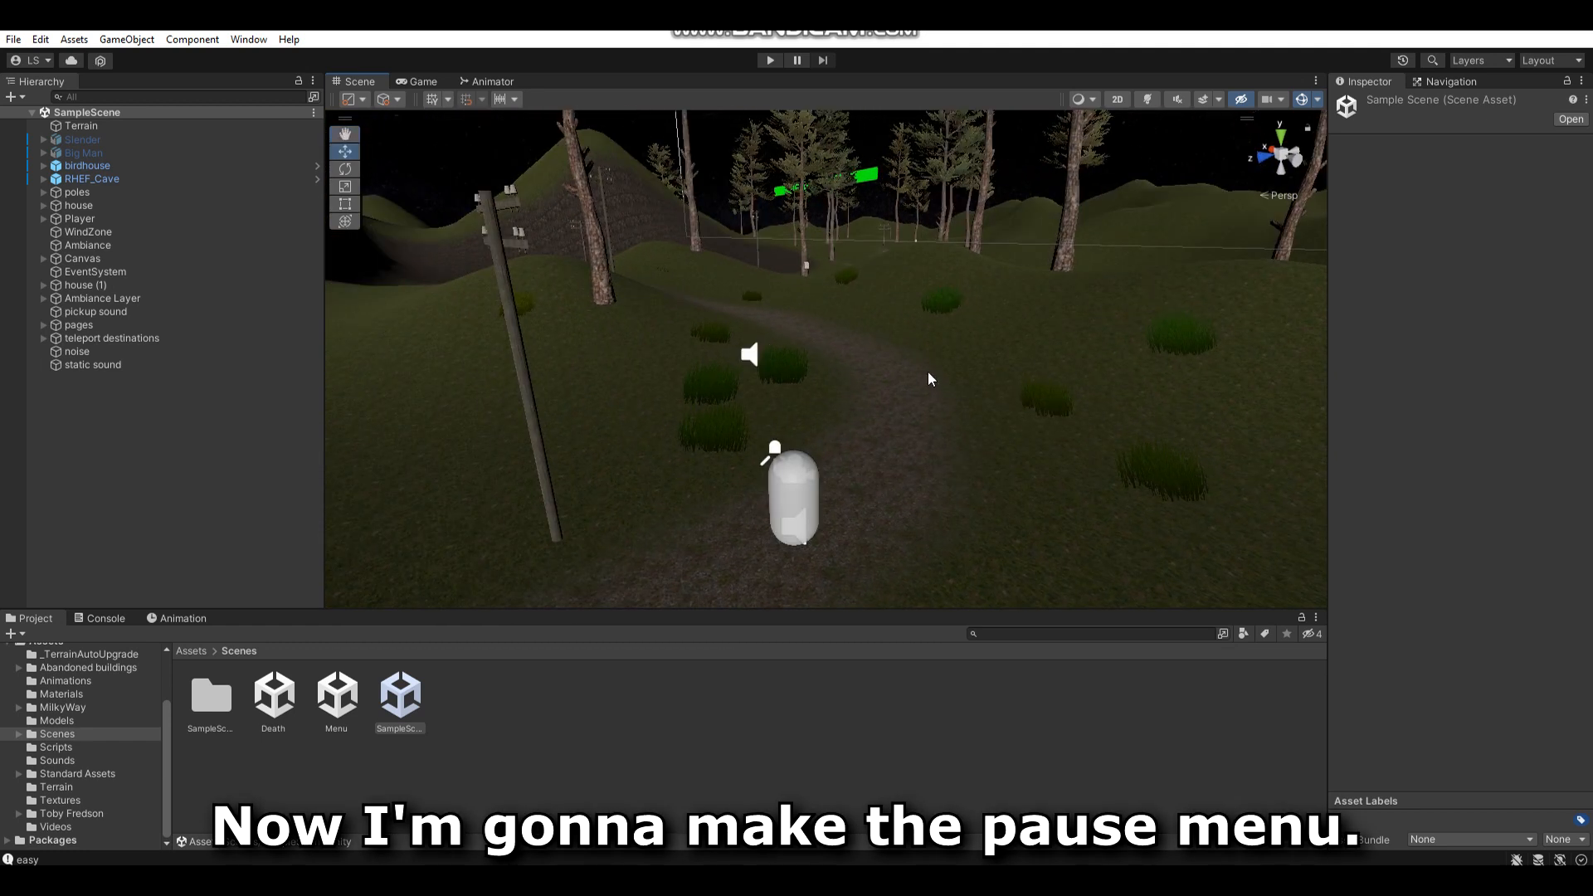
click(430, 82)
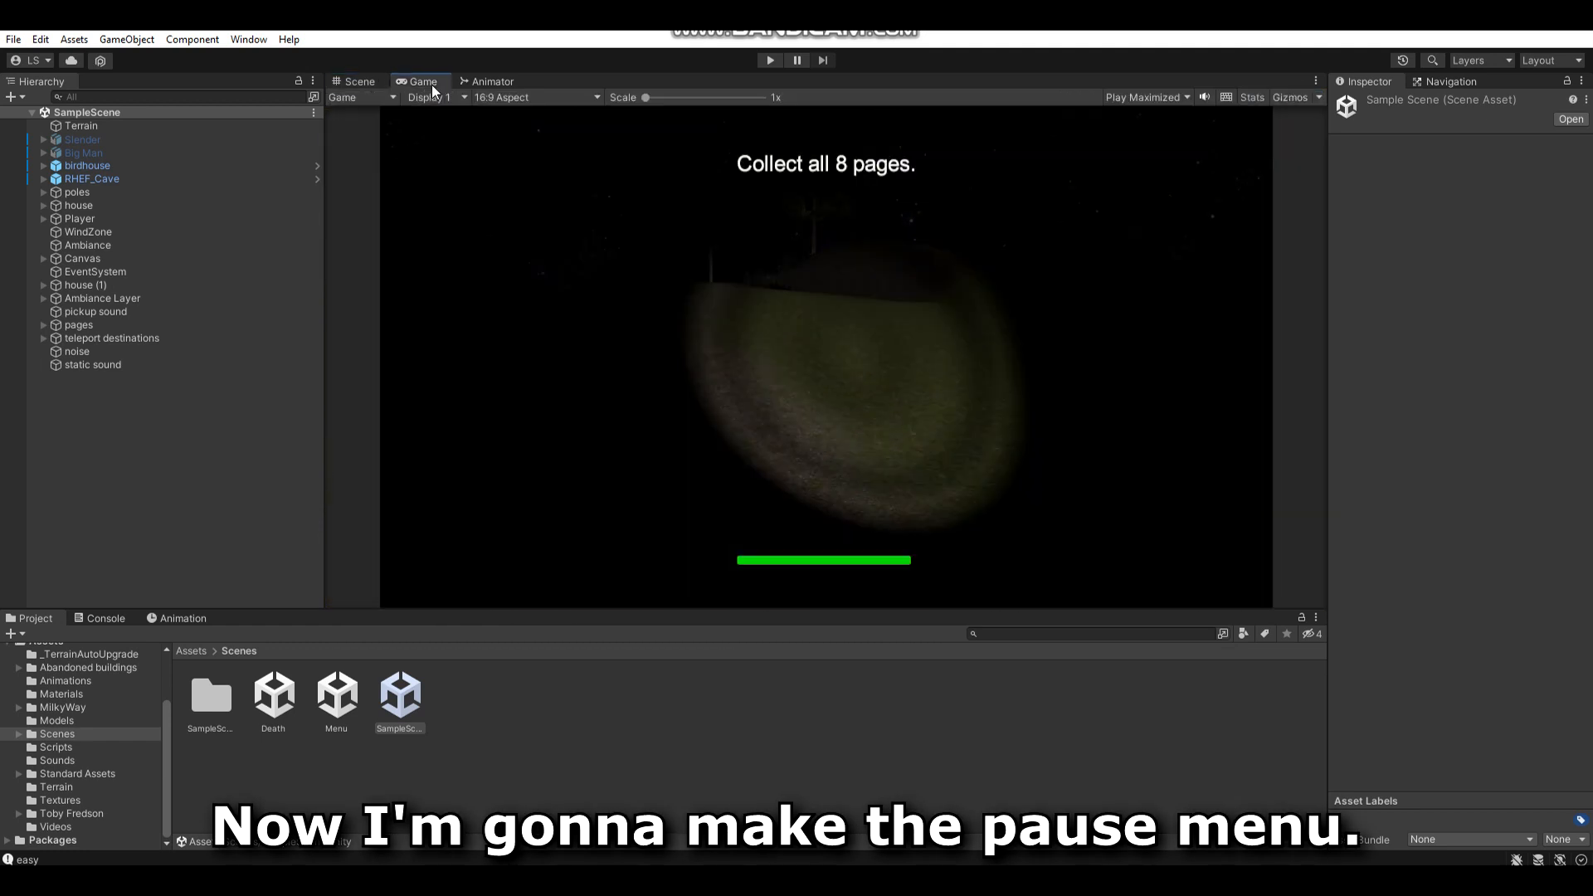
click(43, 258)
click(98, 259)
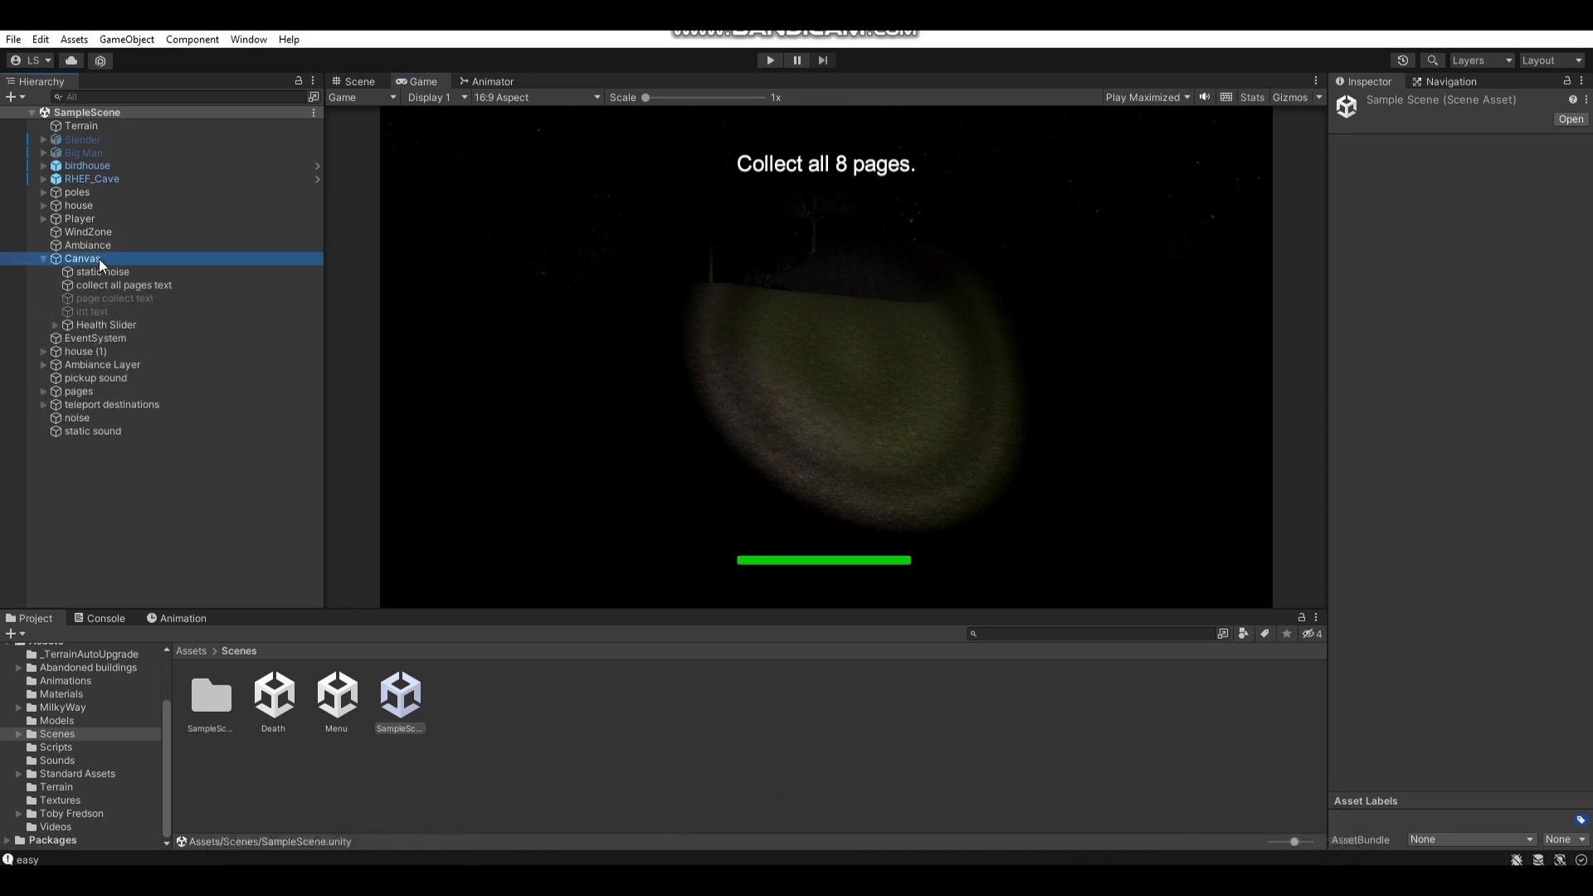
right_click(98, 259)
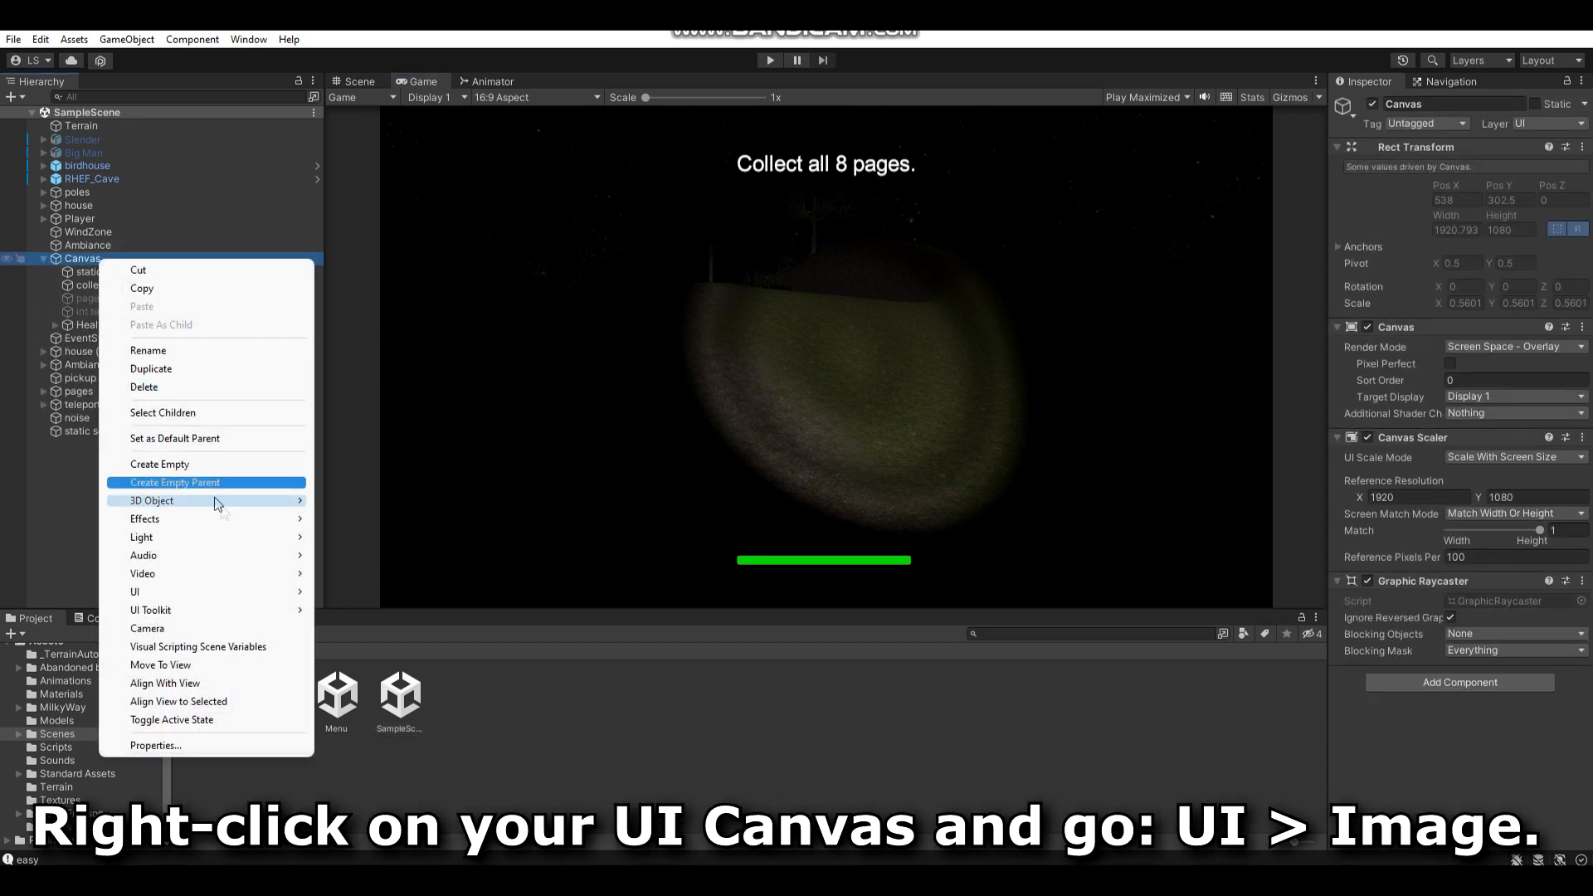
mouse_move(237, 591)
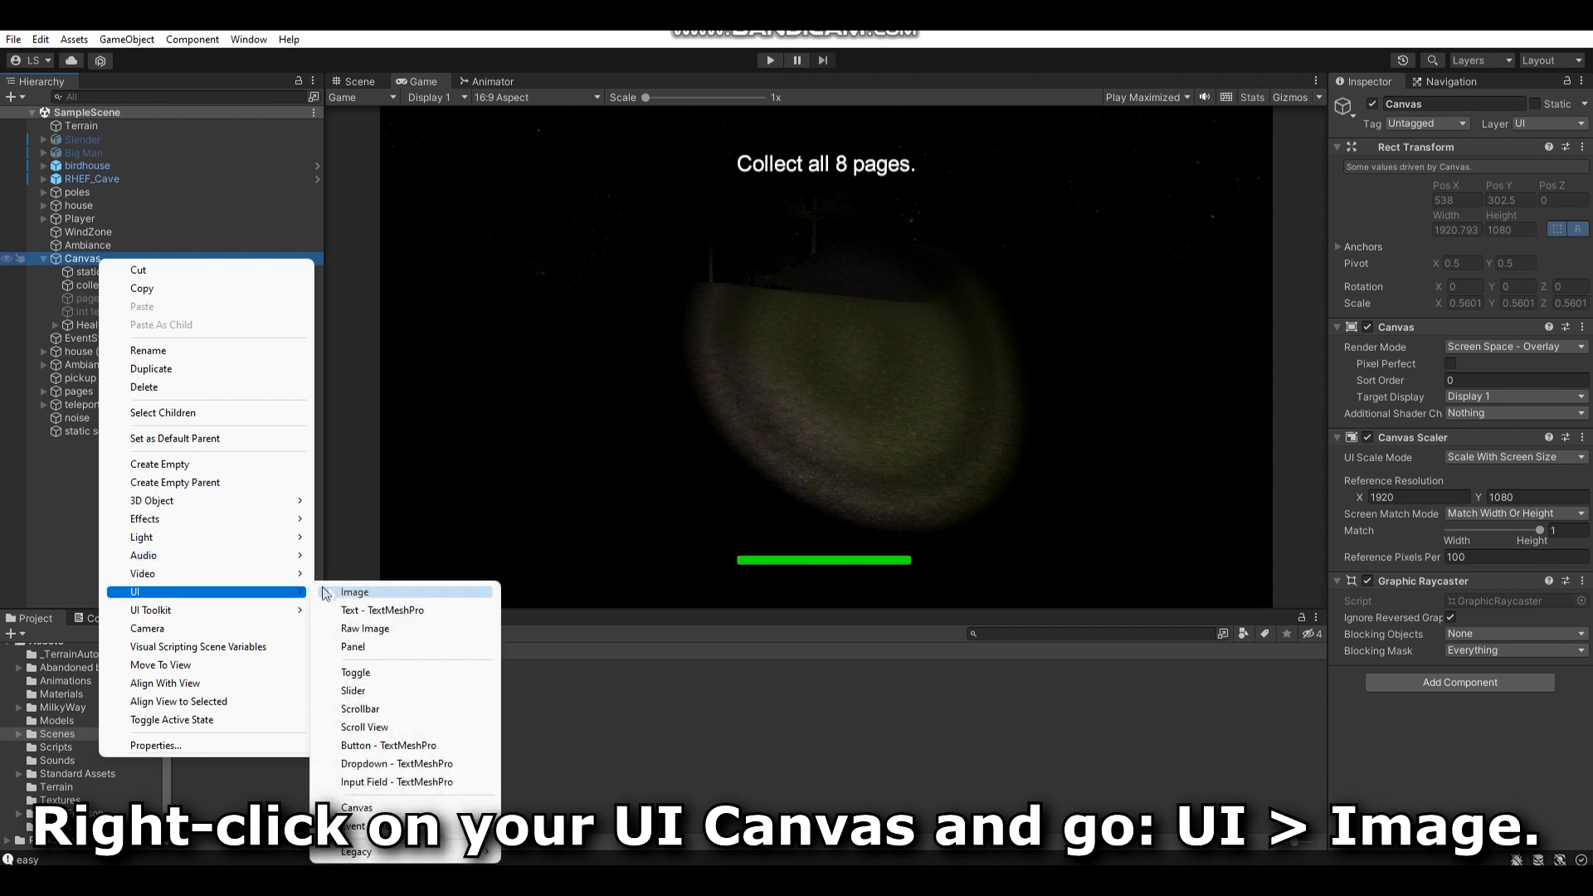
click(336, 590)
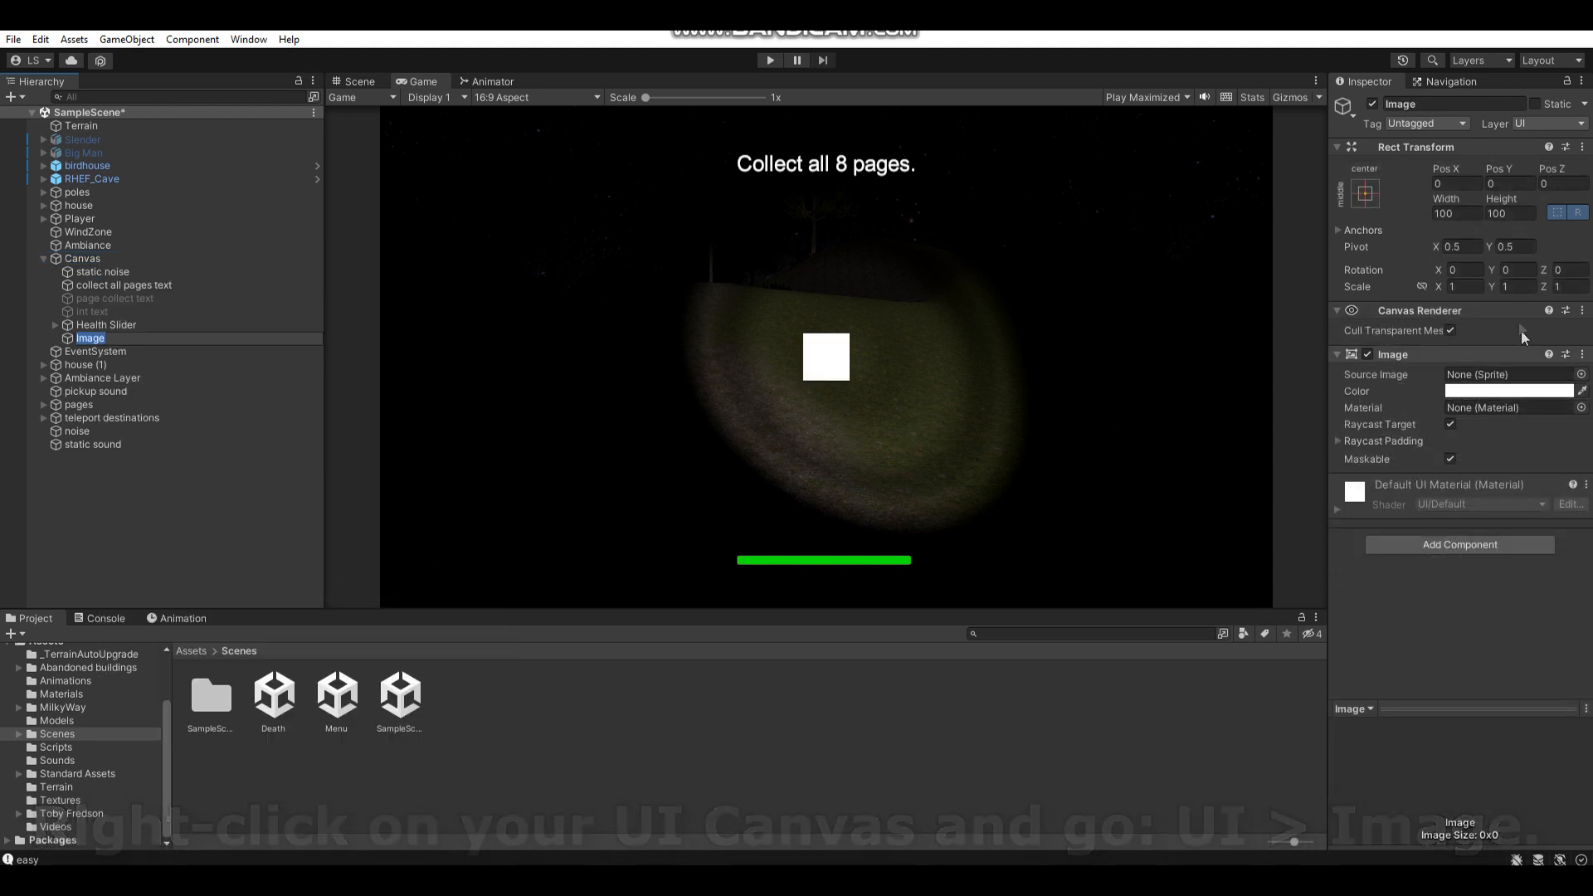
Scale the new image to about 6.45 on X and 7.16 on Y.
click(1498, 286)
drag(1497, 283, 1575, 288)
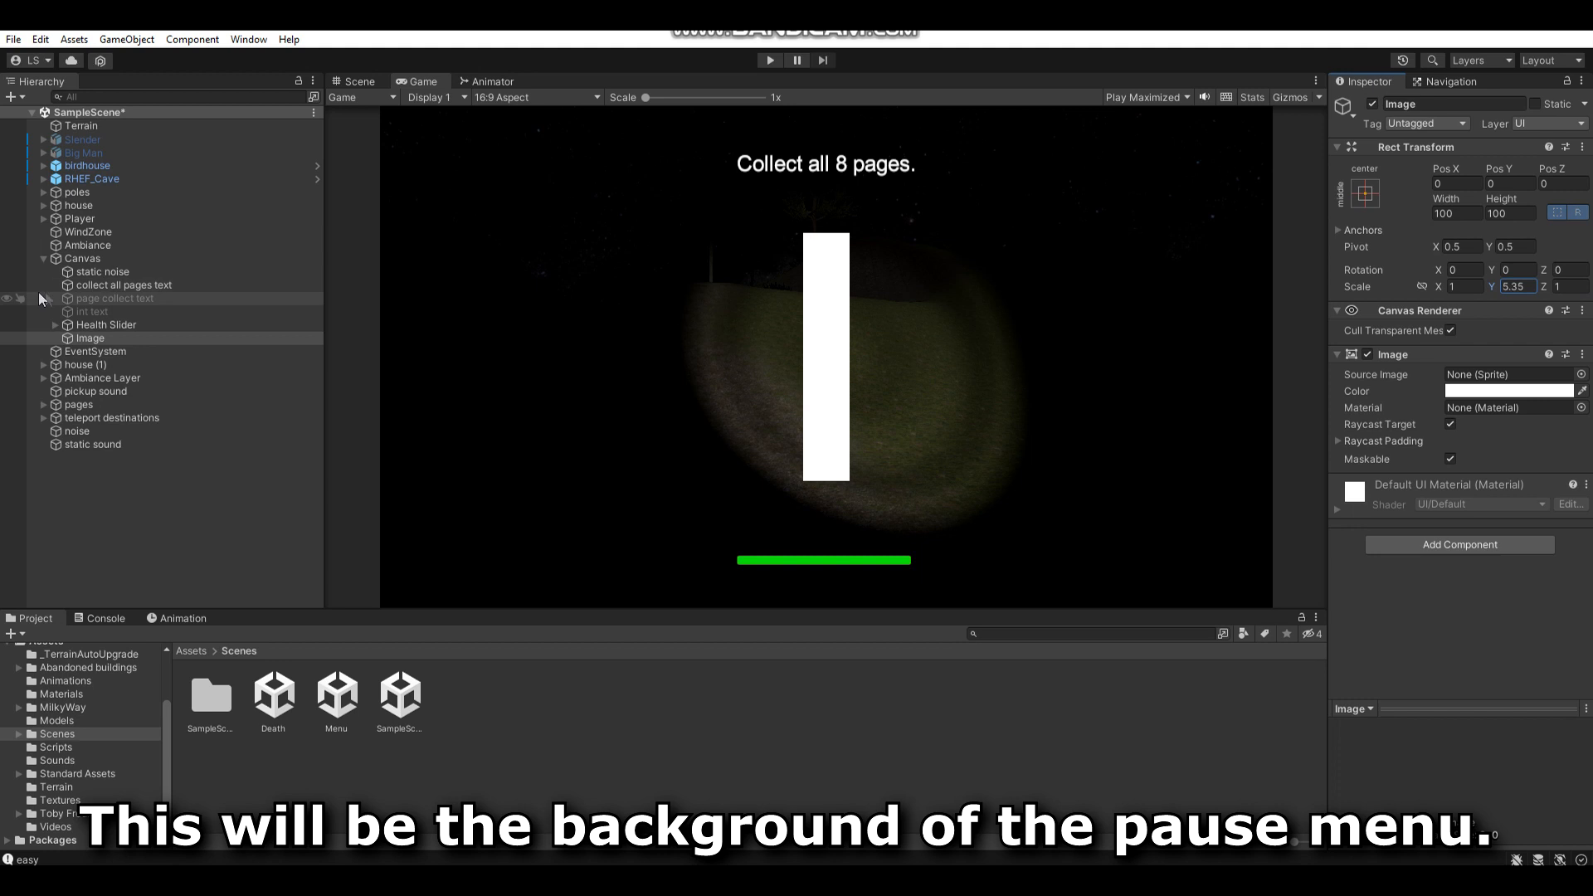
drag(122, 300, 133, 297)
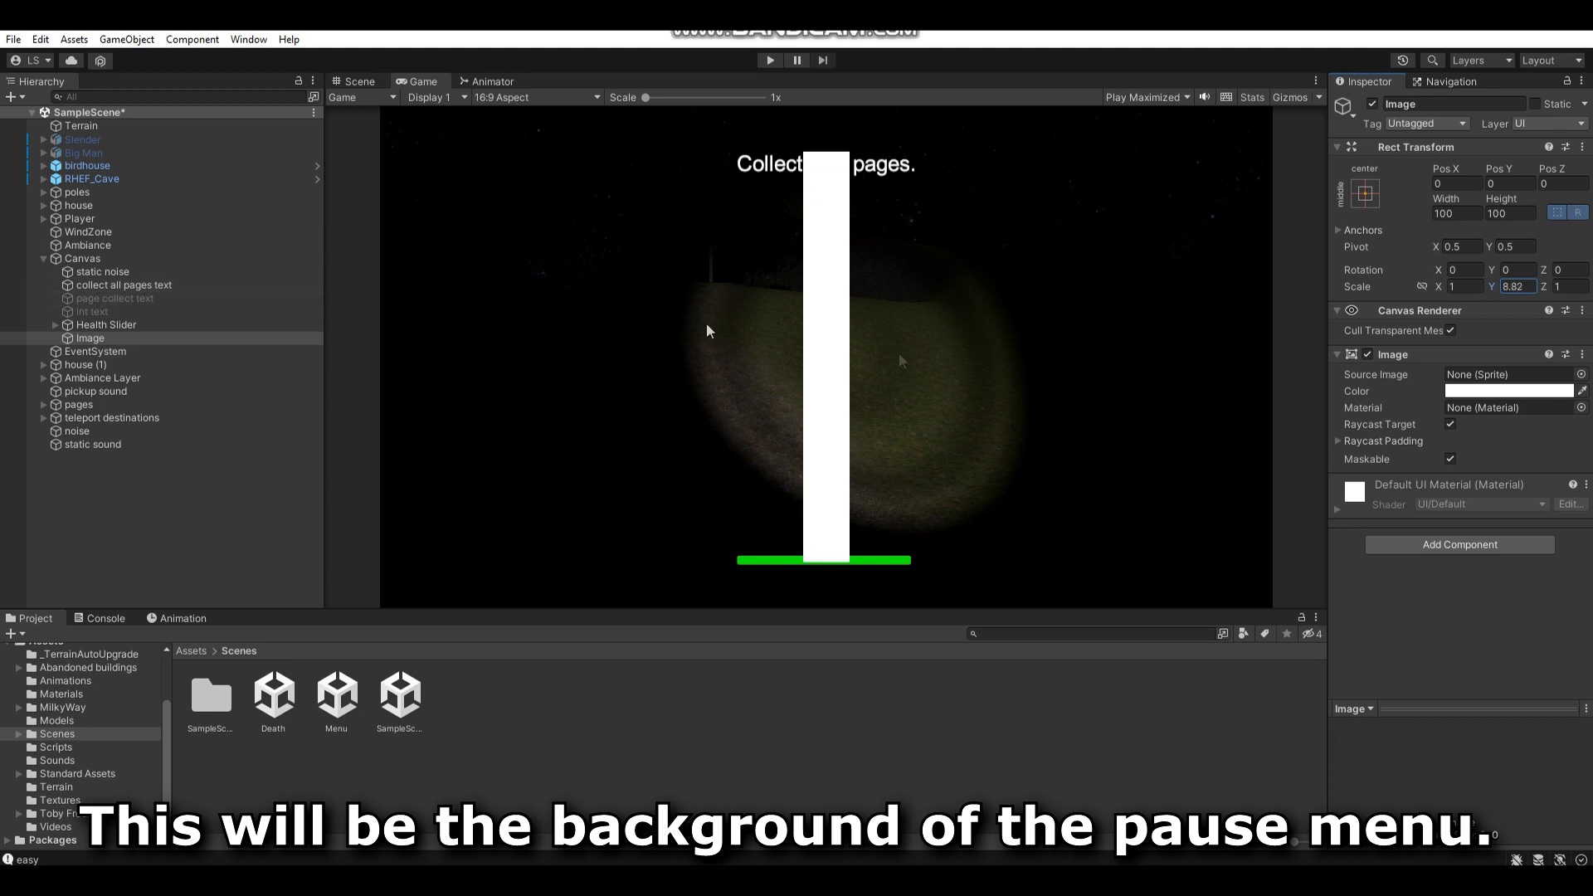
drag(1442, 288, 21, 326)
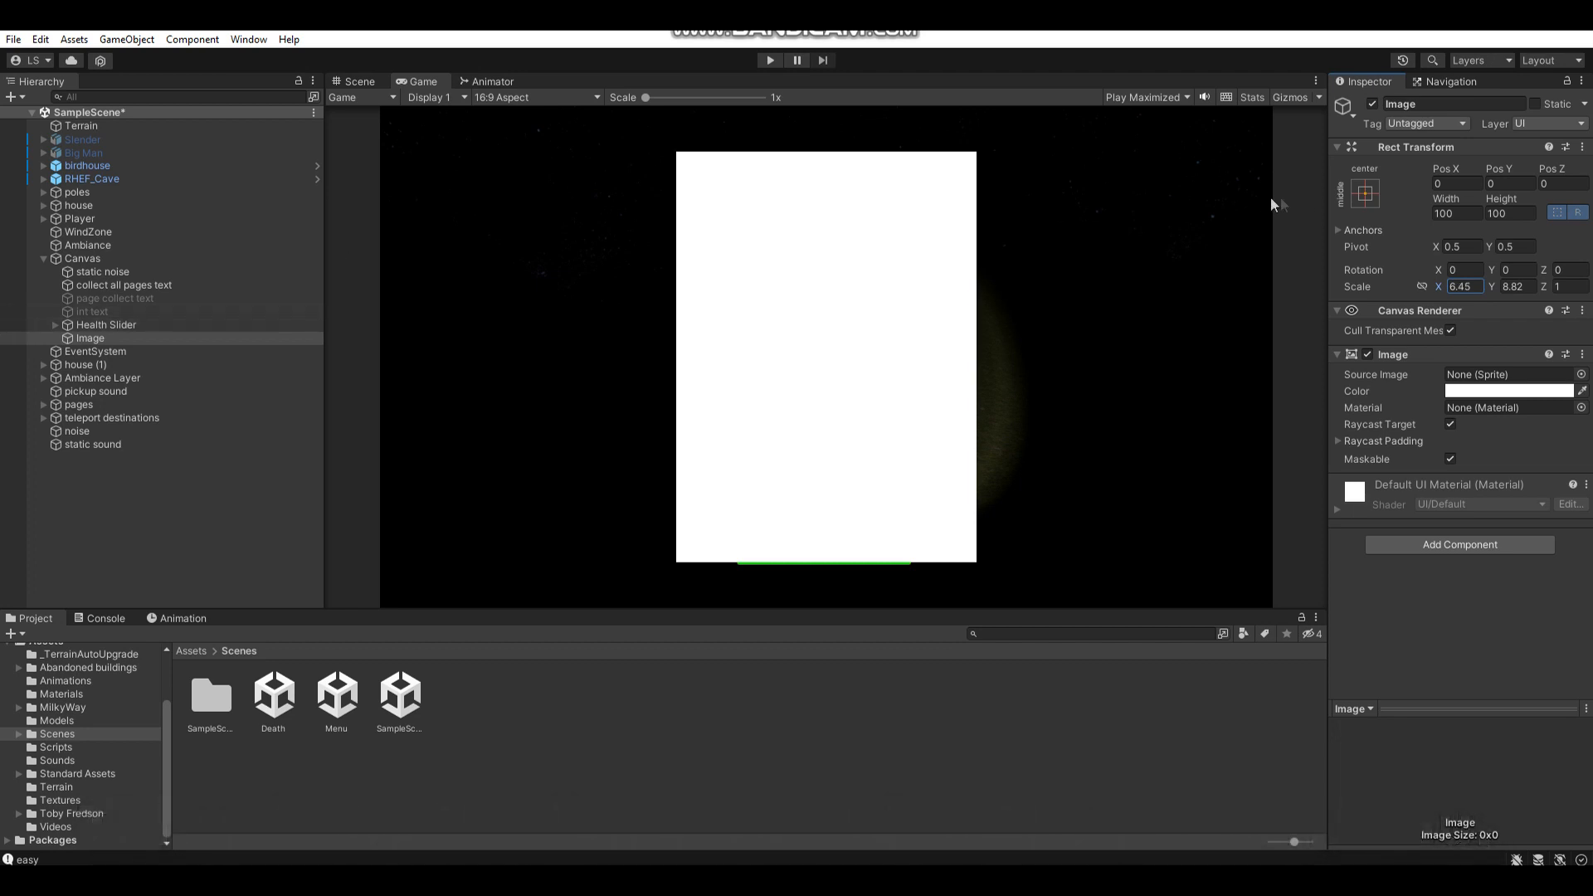
drag(1486, 286, 1450, 302)
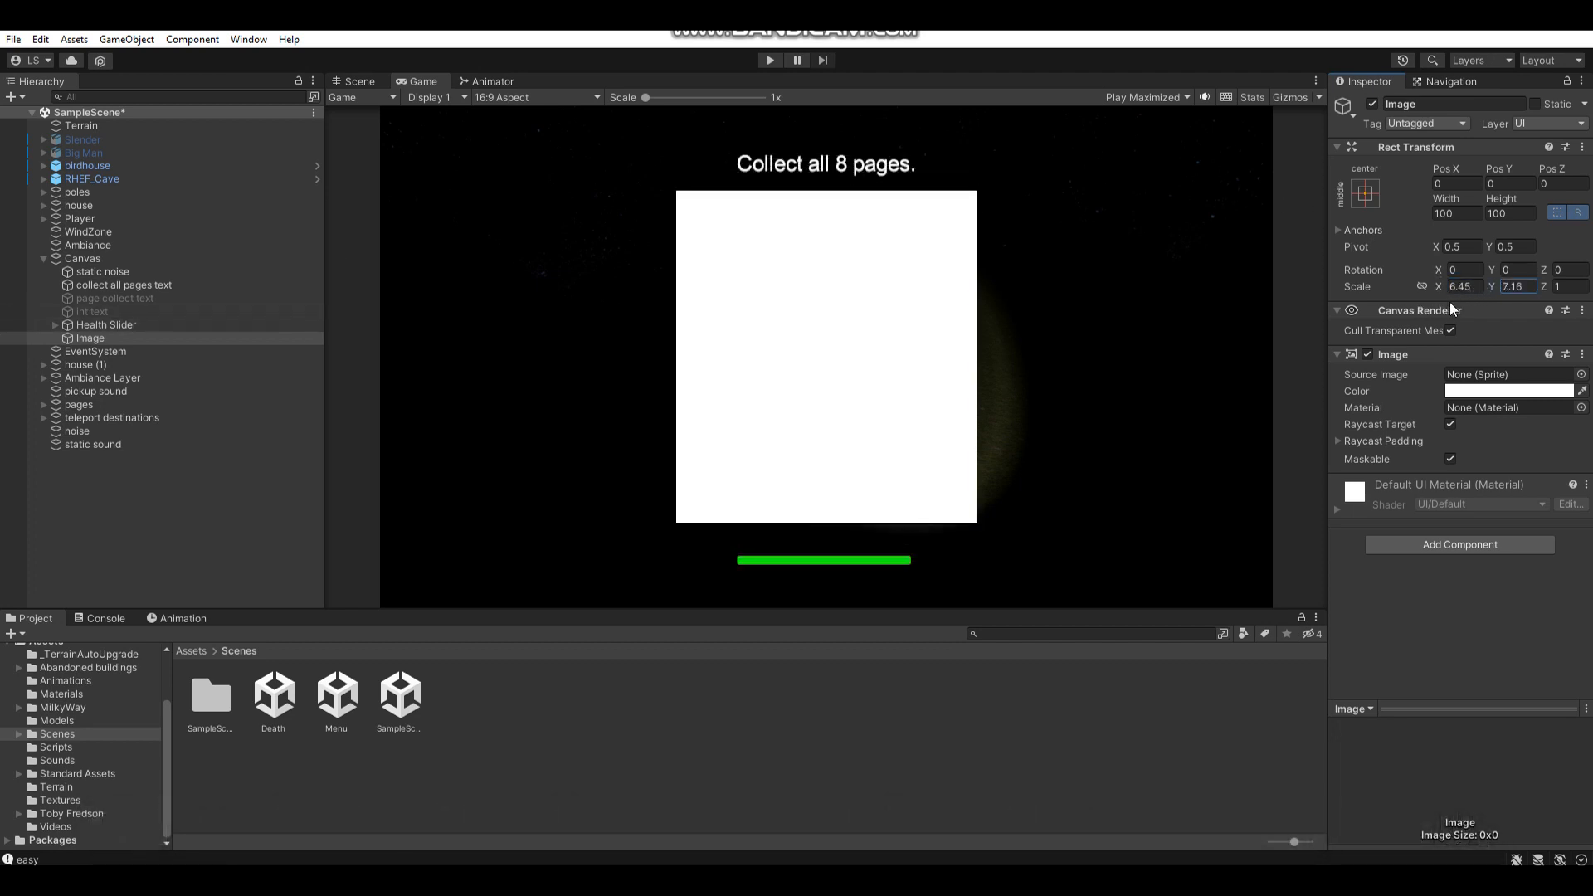
Create an empty parent for the background image and name it "pause menu".
right_click(111, 337)
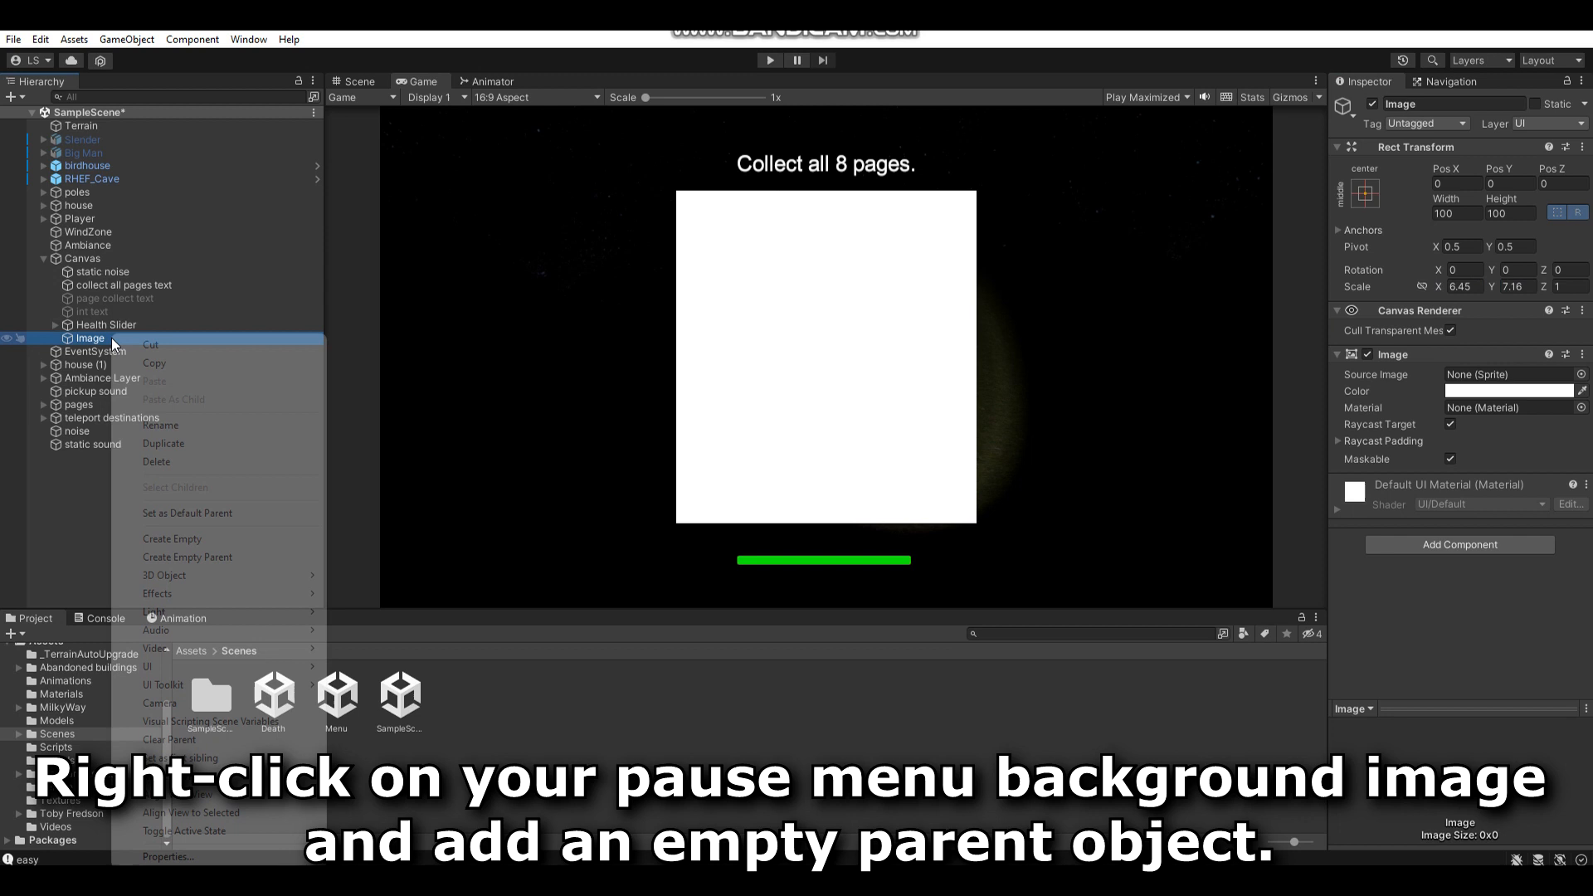
click(232, 560)
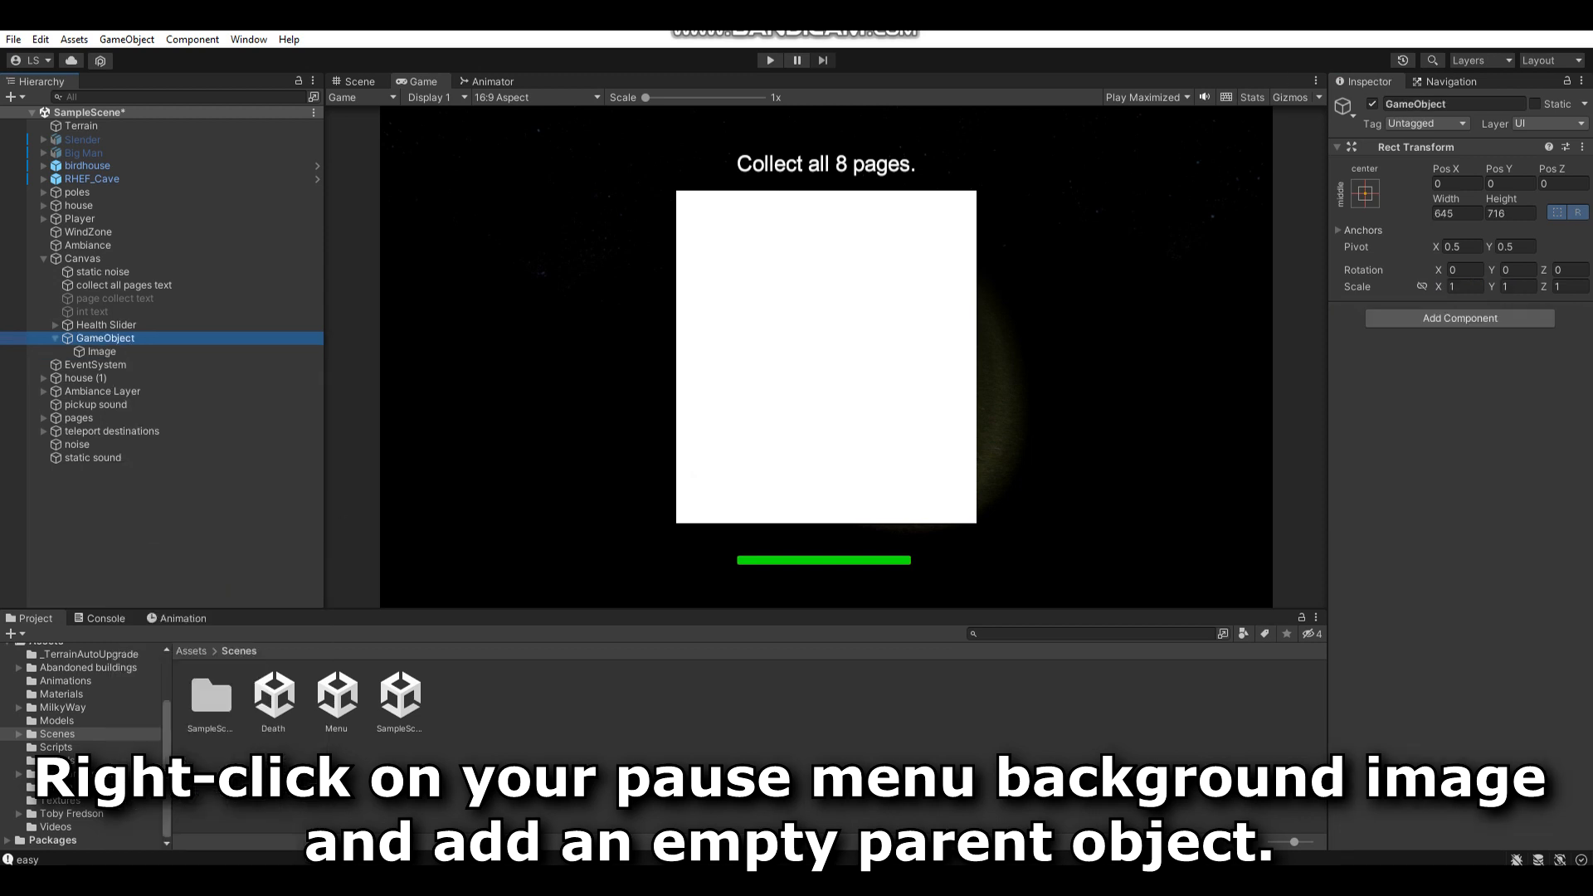
click(1416, 104)
text(paus)
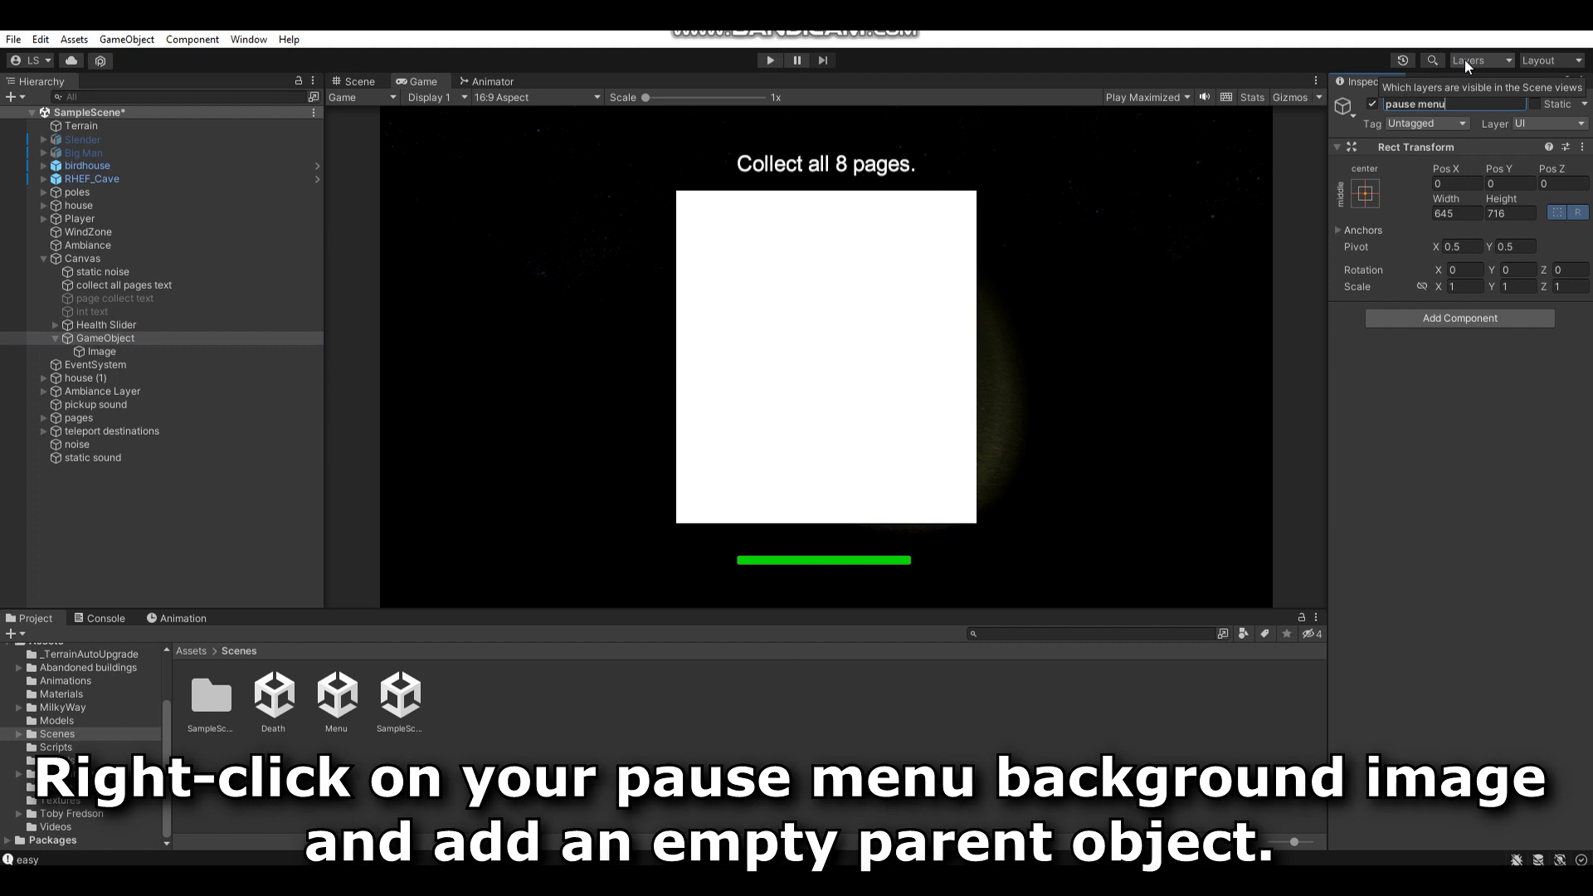
text(e menu)
key(Return)
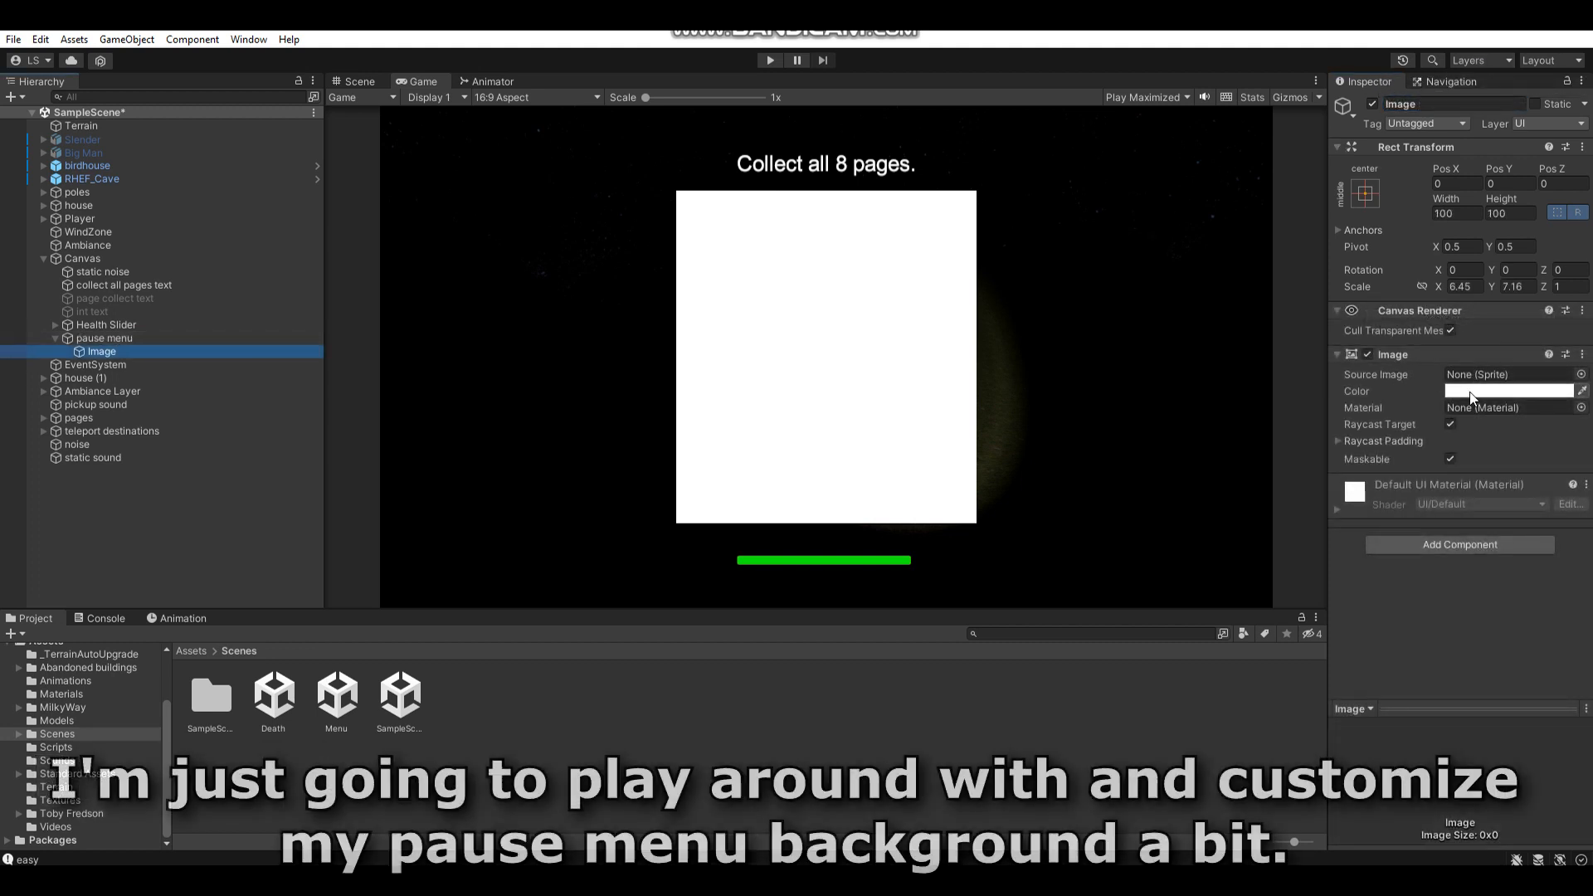
Recolour the background image near-black, 0A0A0A, and place a duplicate of it above the original in the pause menu's child order.
click(1471, 397)
drag(1456, 535, 1362, 562)
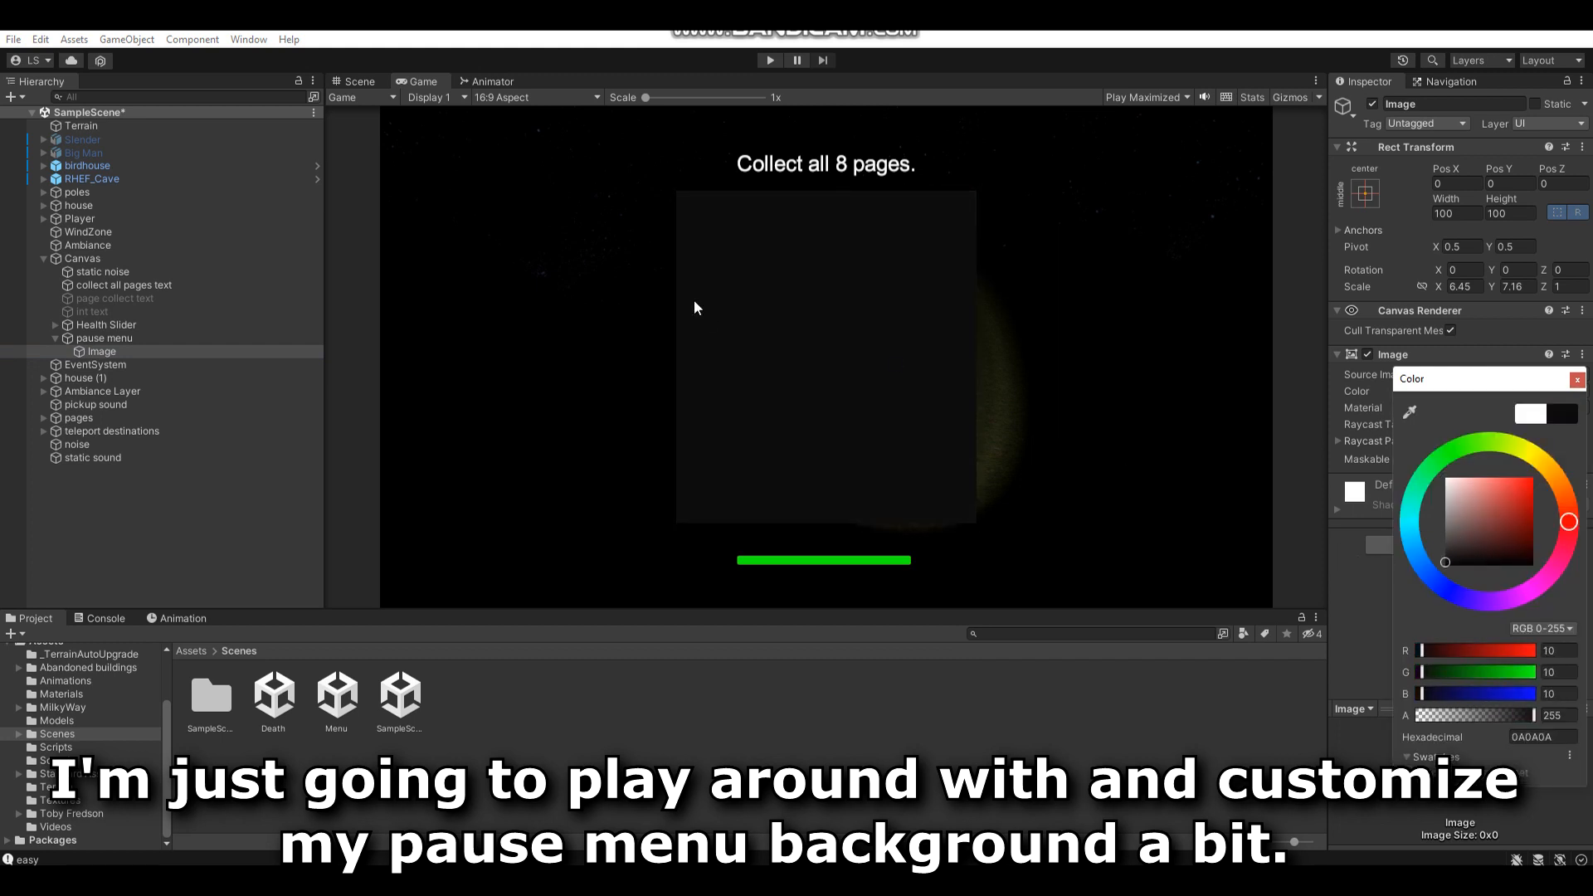
click(121, 355)
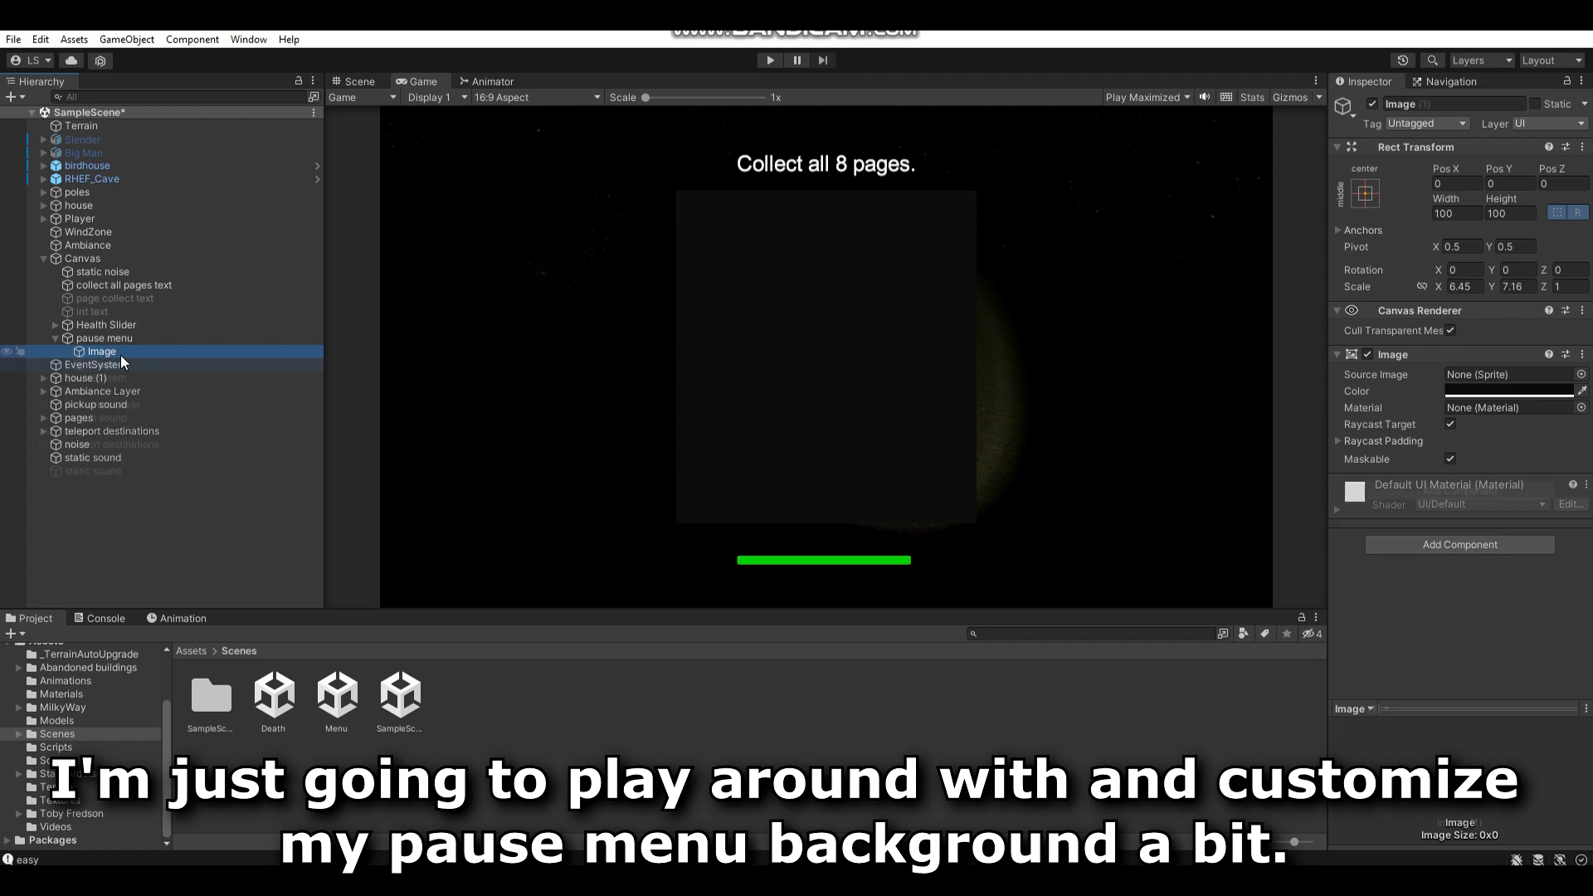
key(ctrl+d)
drag(117, 362, 108, 348)
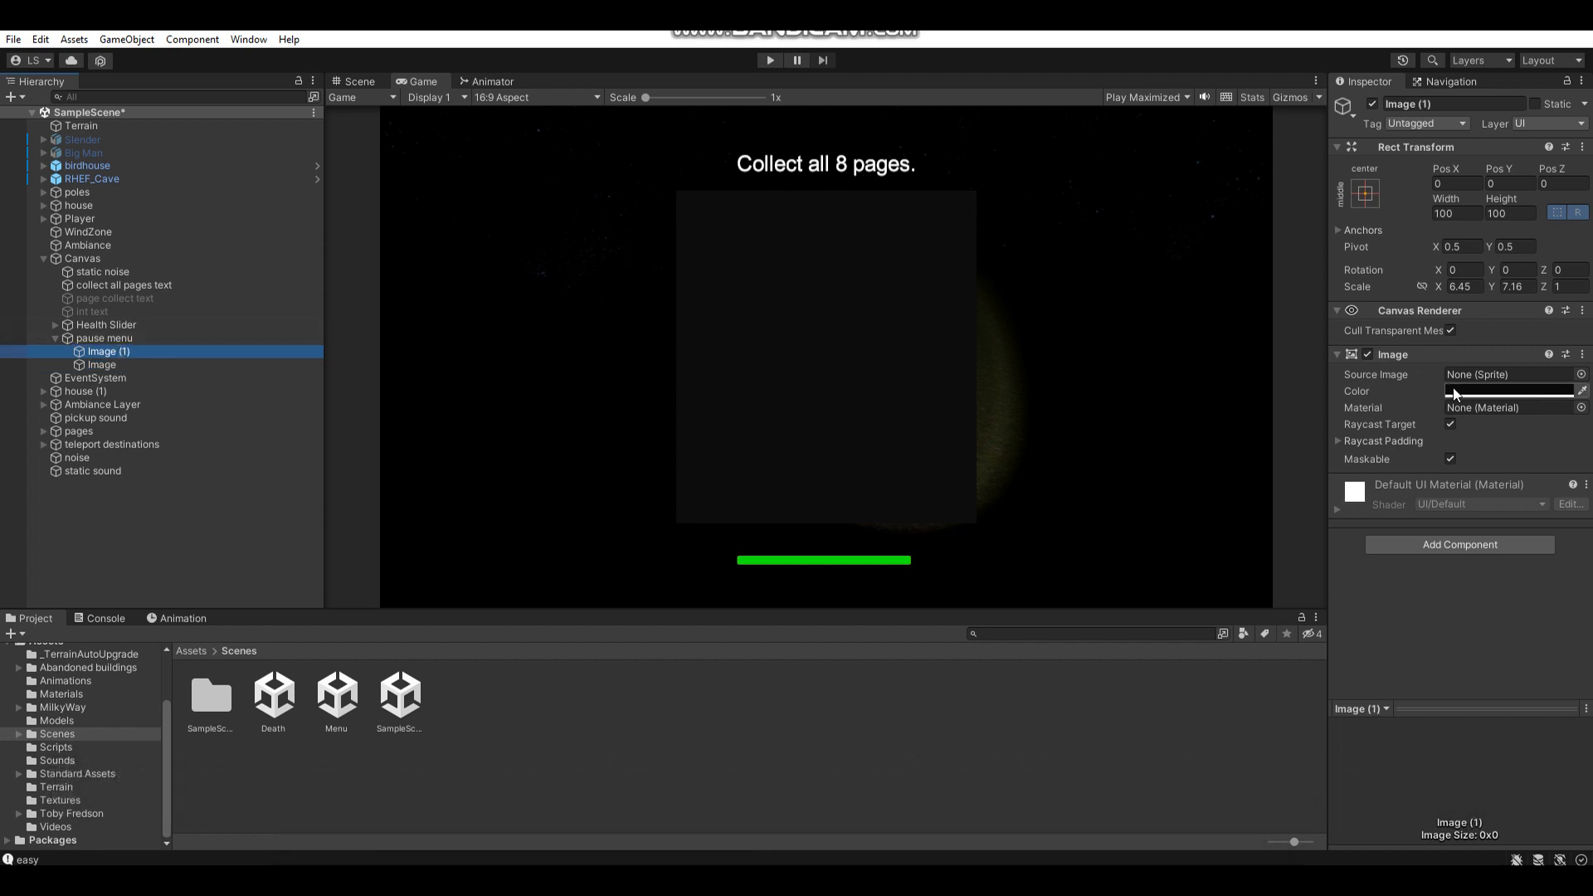
Make the duplicate image white and scale it to 6.6 on X and 7.3 on Y as a border around the background.
click(1510, 391)
click(1574, 378)
click(1530, 287)
text(7.3)
click(1484, 284)
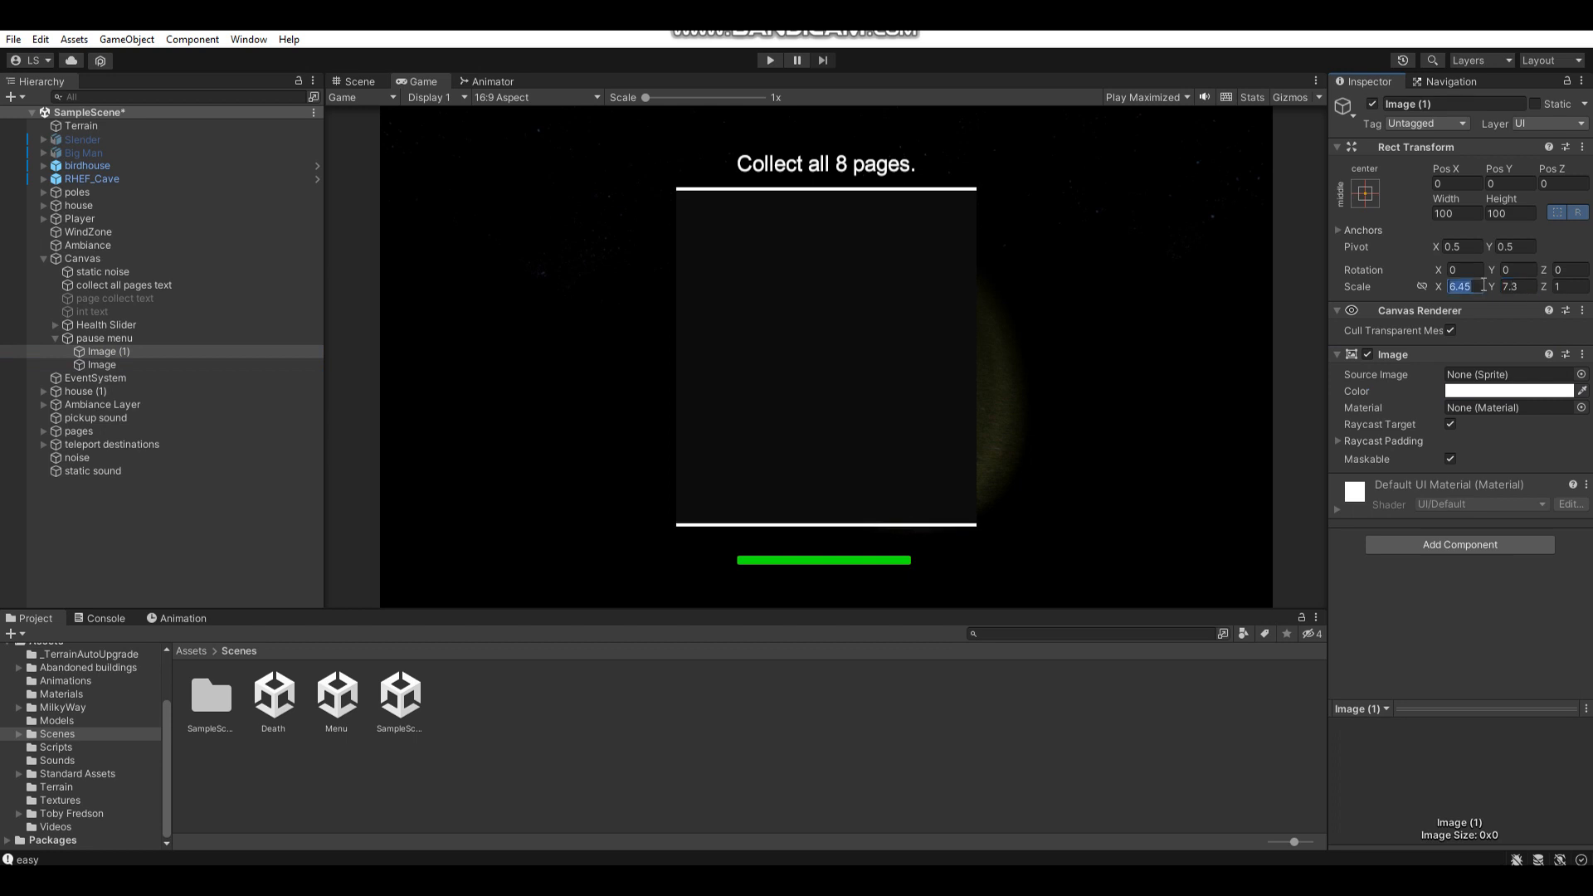
text(6.6)
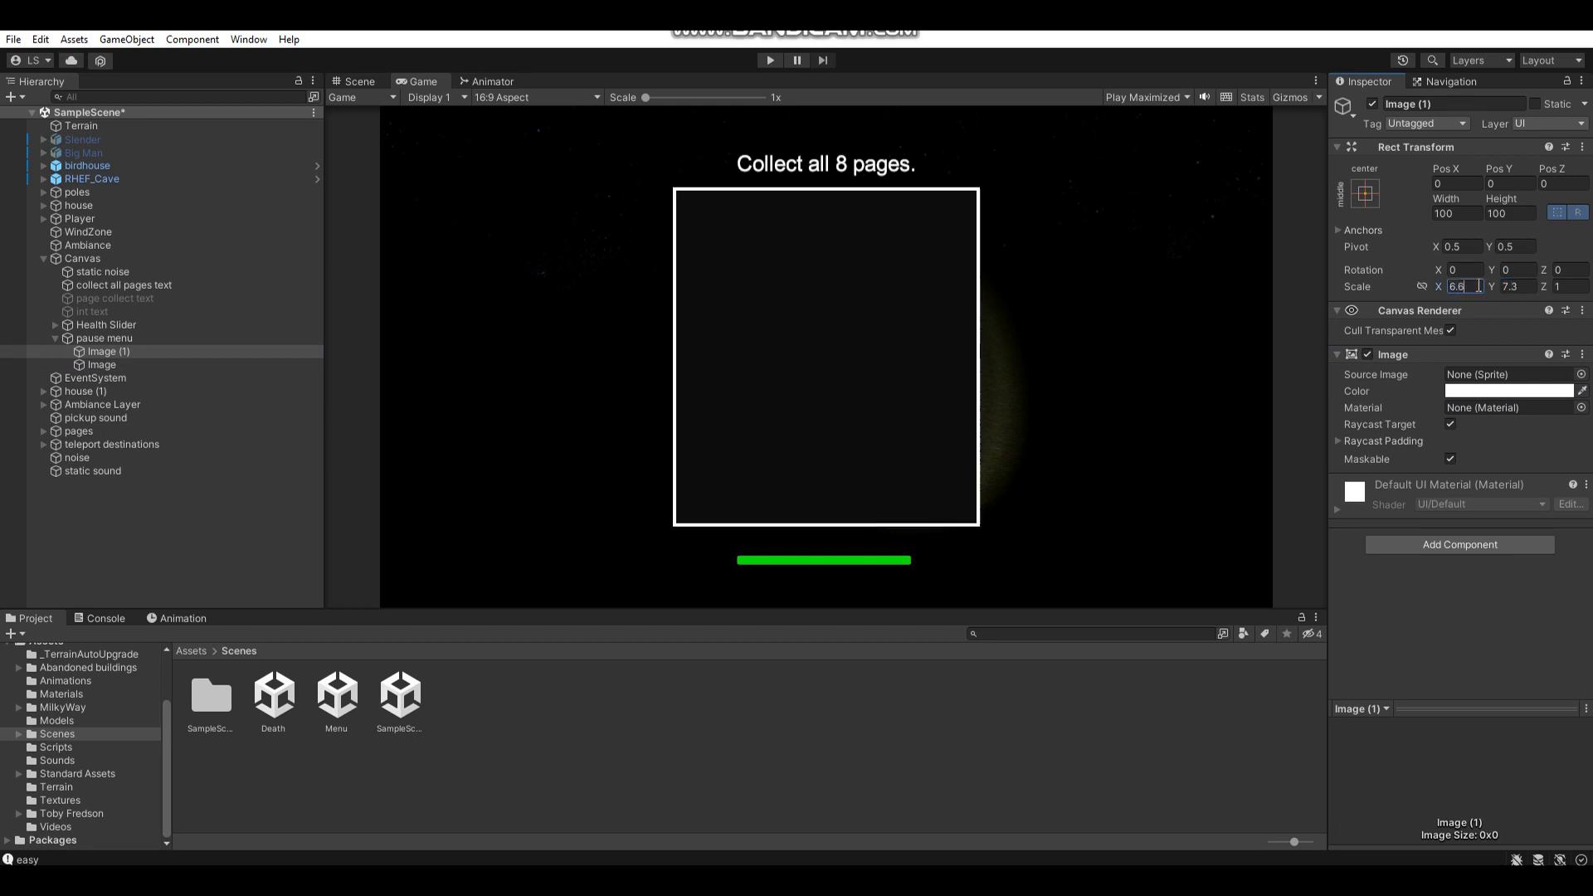
Add a legacy Text object under pause menu and centre its alignment horizontally and vertically.
click(216, 341)
right_click(215, 340)
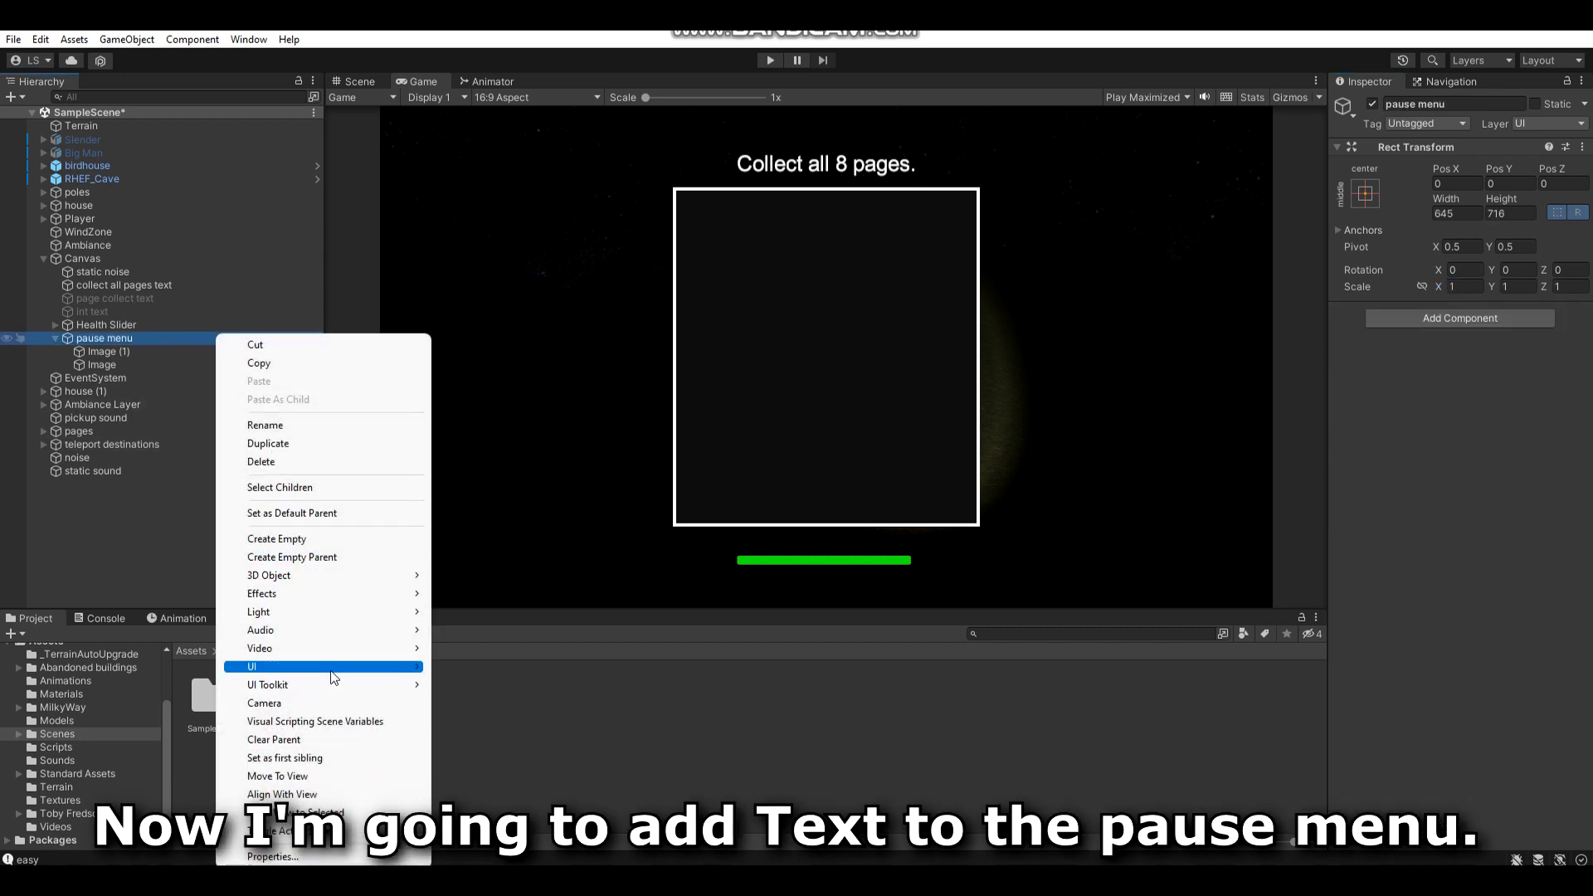
mouse_move(409, 670)
mouse_move(477, 666)
click(669, 672)
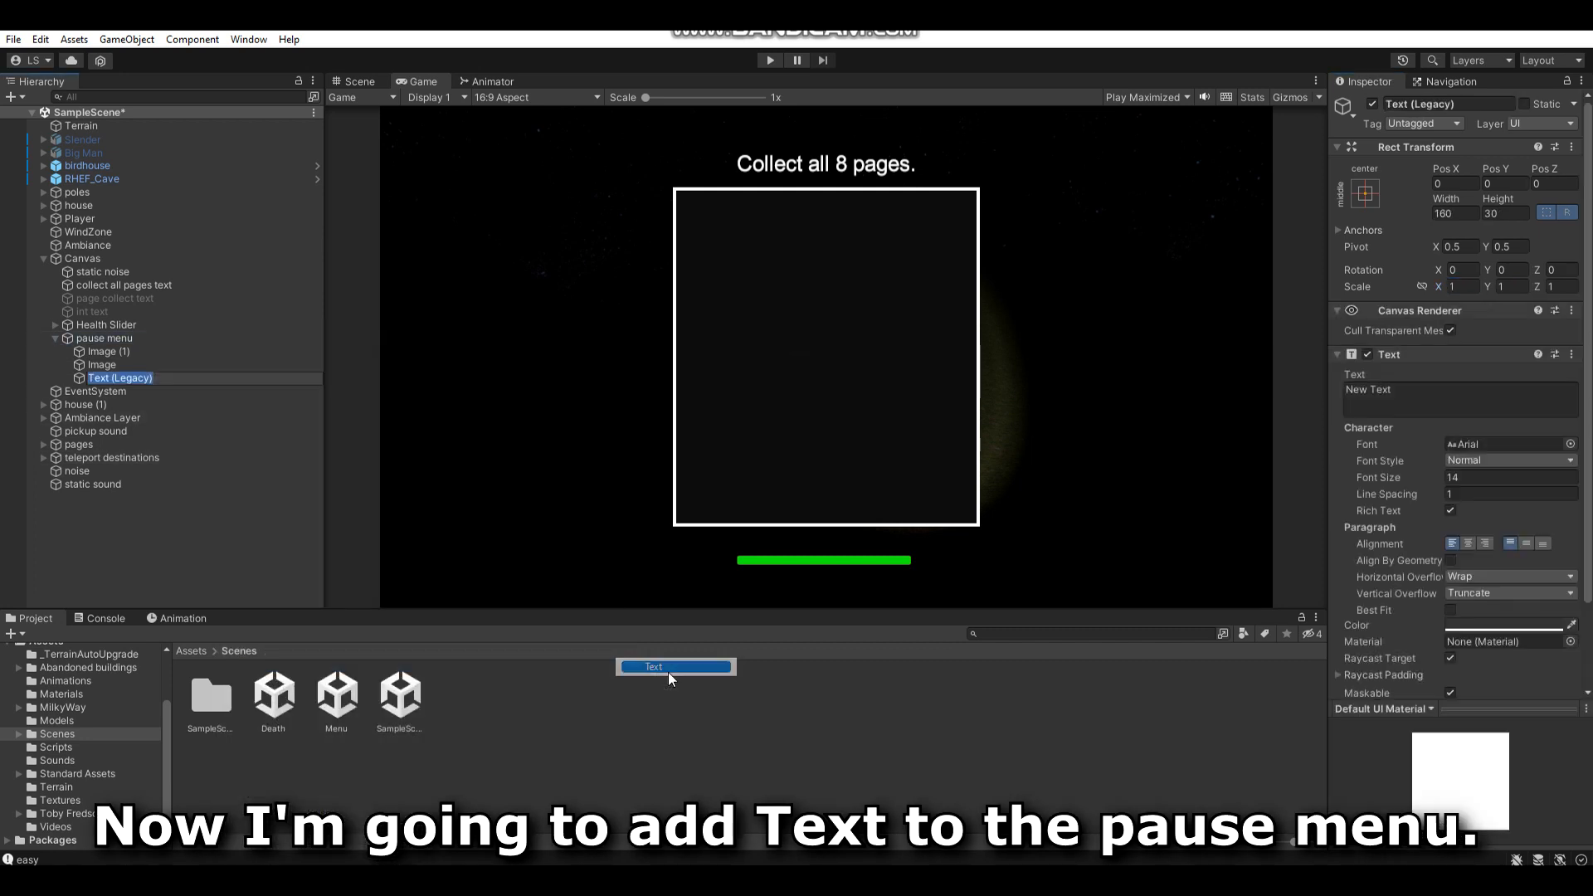
click(1469, 544)
click(1526, 543)
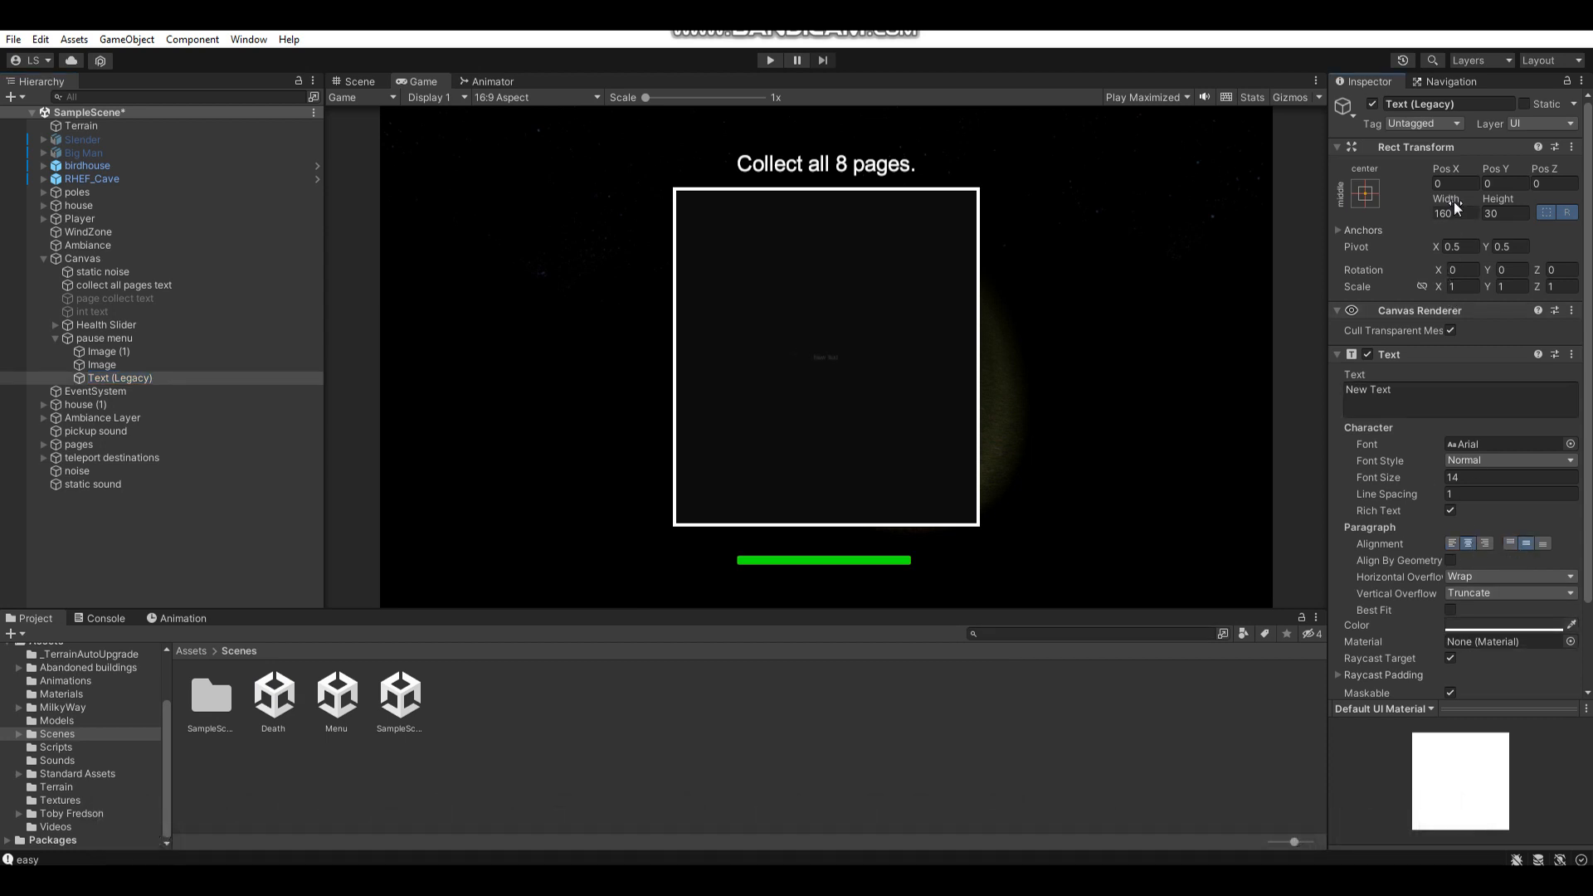
Enlarge the text box to about 538.63 by 192.5 with font size 71, and set its text to "PAUSED".
drag(566, 462, 625, 491)
drag(1434, 476, 1489, 483)
click(1442, 399)
text(PAUSED)
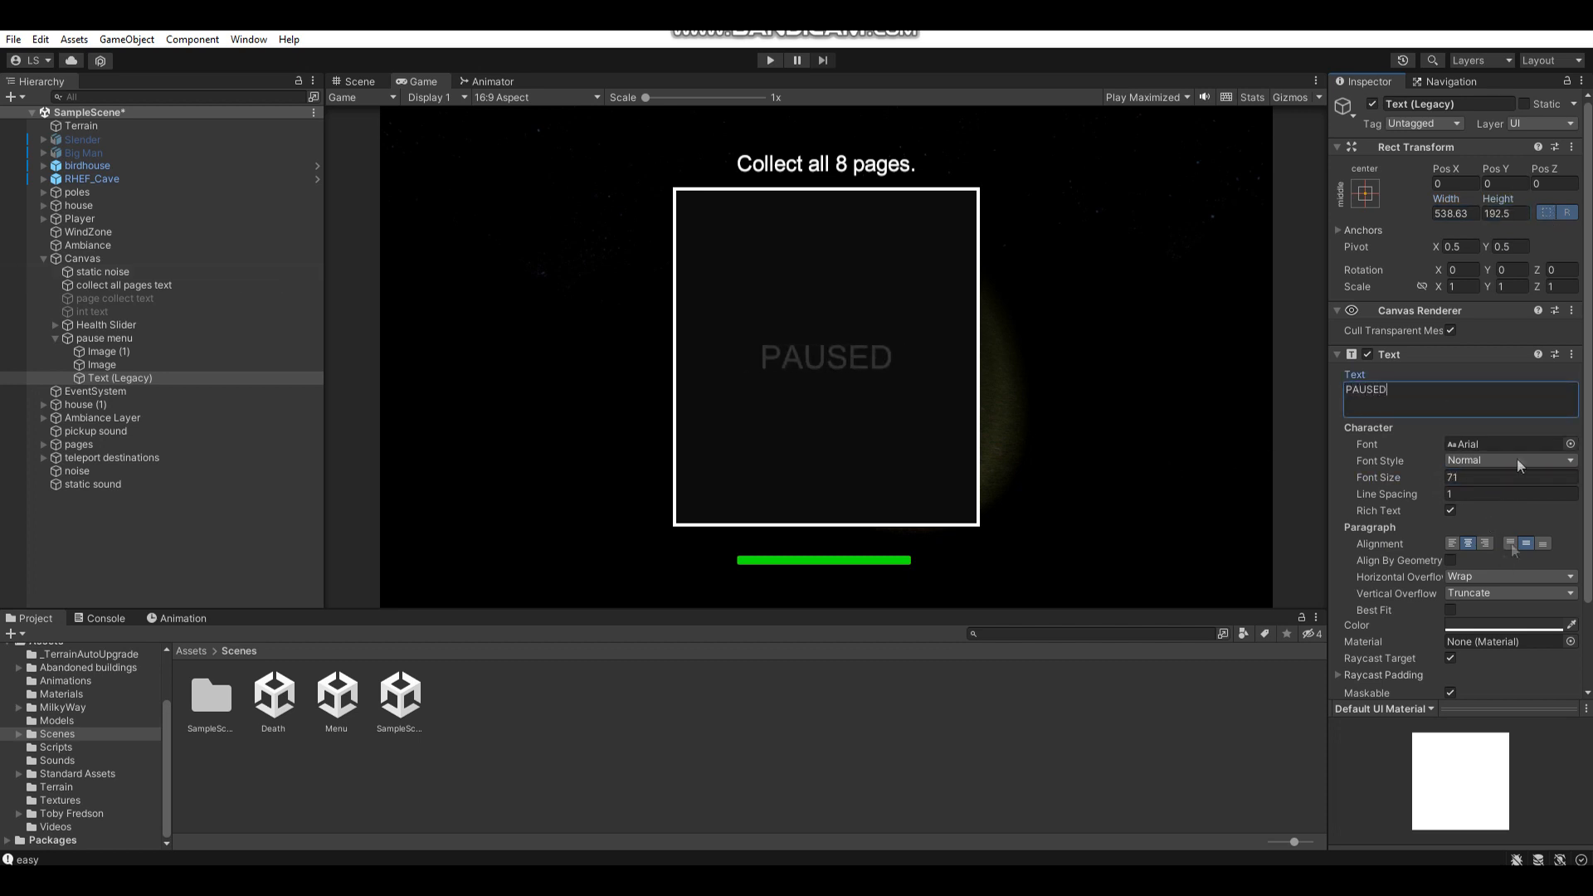
Set the PAUSED text's colour to white.
click(1492, 623)
drag(1490, 618, 1442, 549)
click(1577, 454)
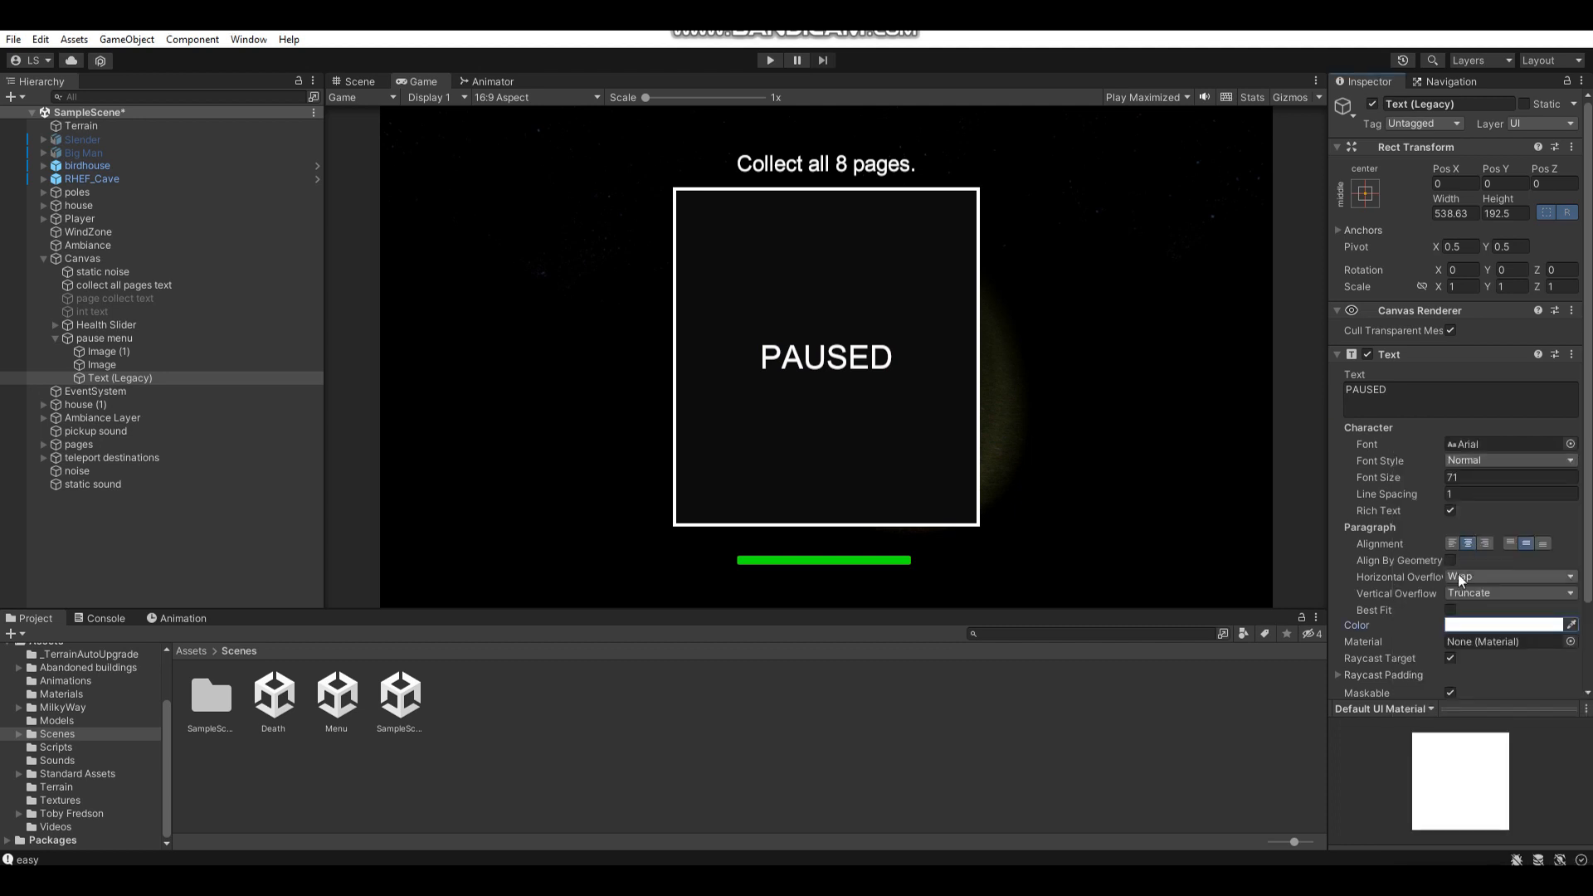
Set the PAUSED text's font to ShadowsIntoLight and its font style to Bold.
click(1571, 444)
click(1463, 604)
double_click(1463, 604)
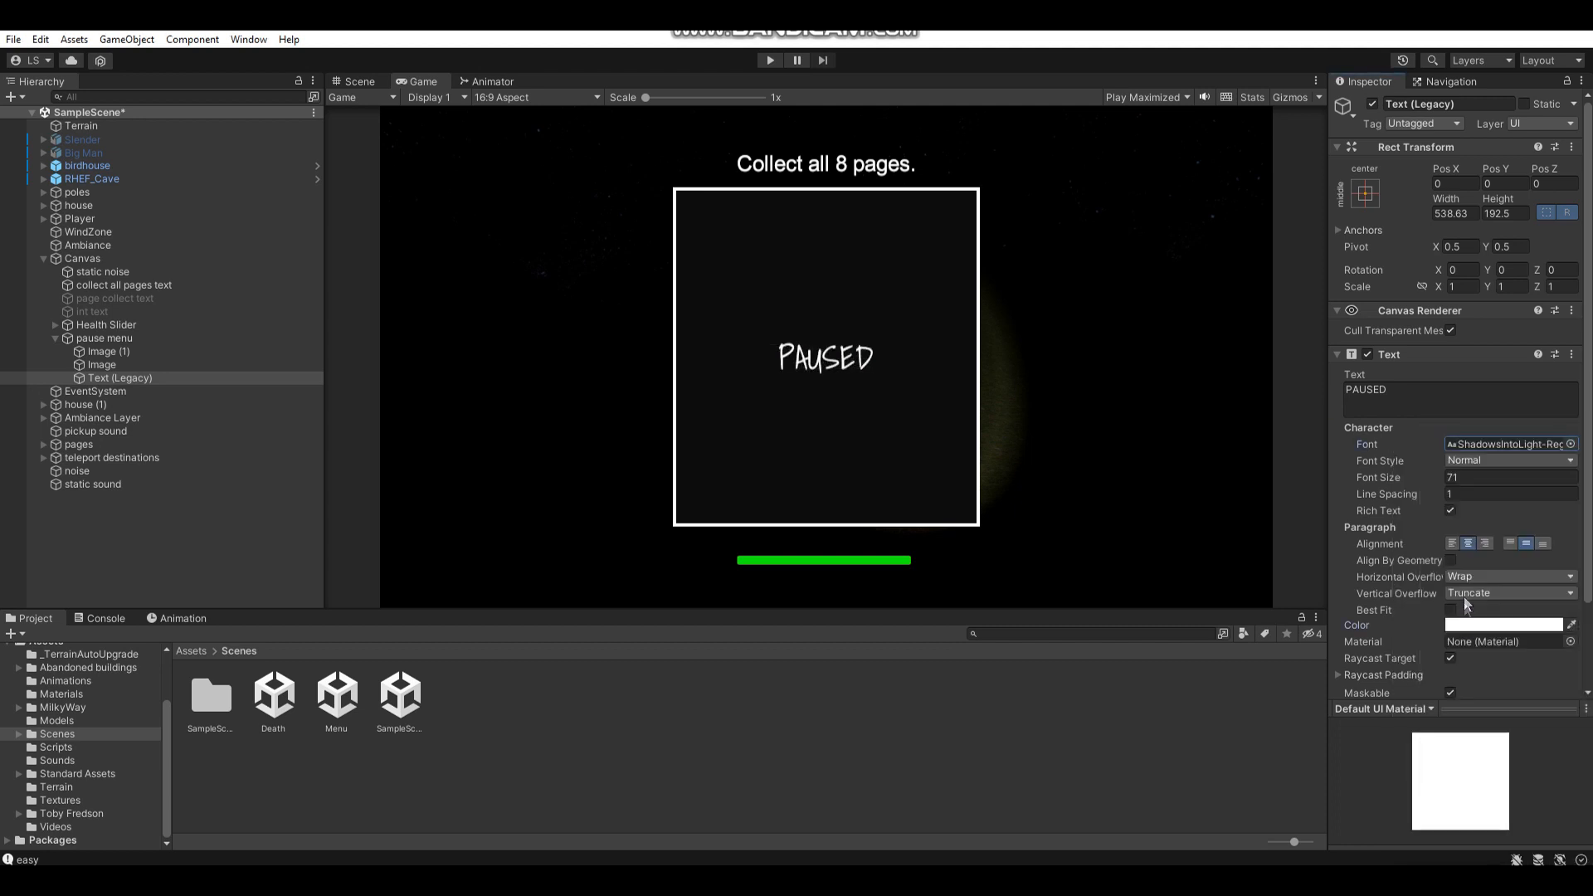
click(1485, 461)
click(1468, 496)
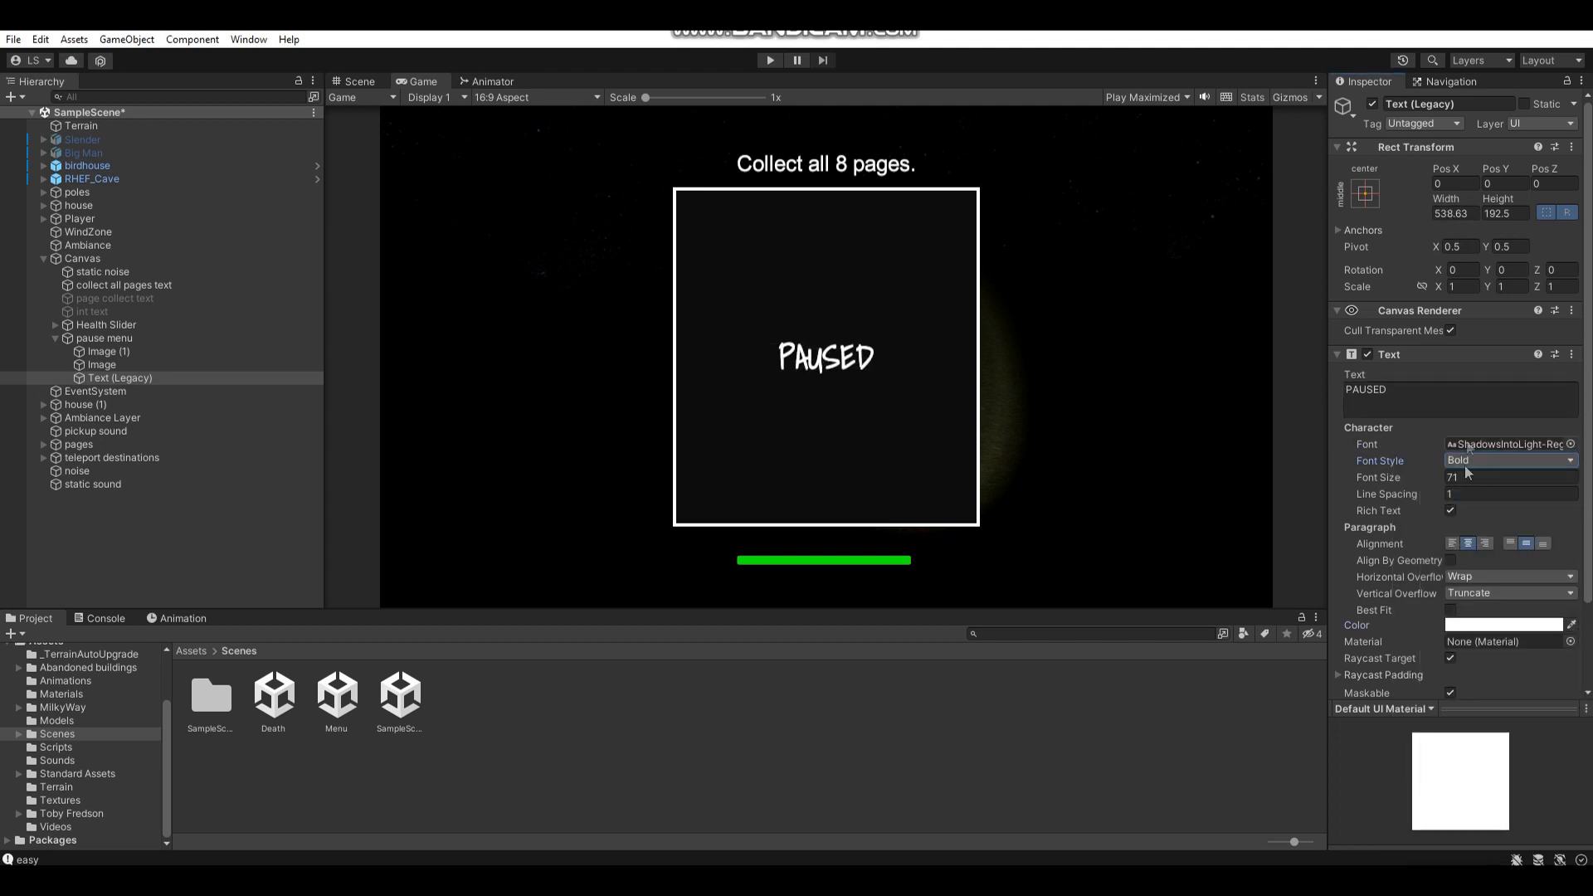
Increase the PAUSED text's font size to 101 and move it to the top of the background at about Pos Y 280.04.
drag(1442, 475, 1474, 455)
drag(1496, 169, 1282, 595)
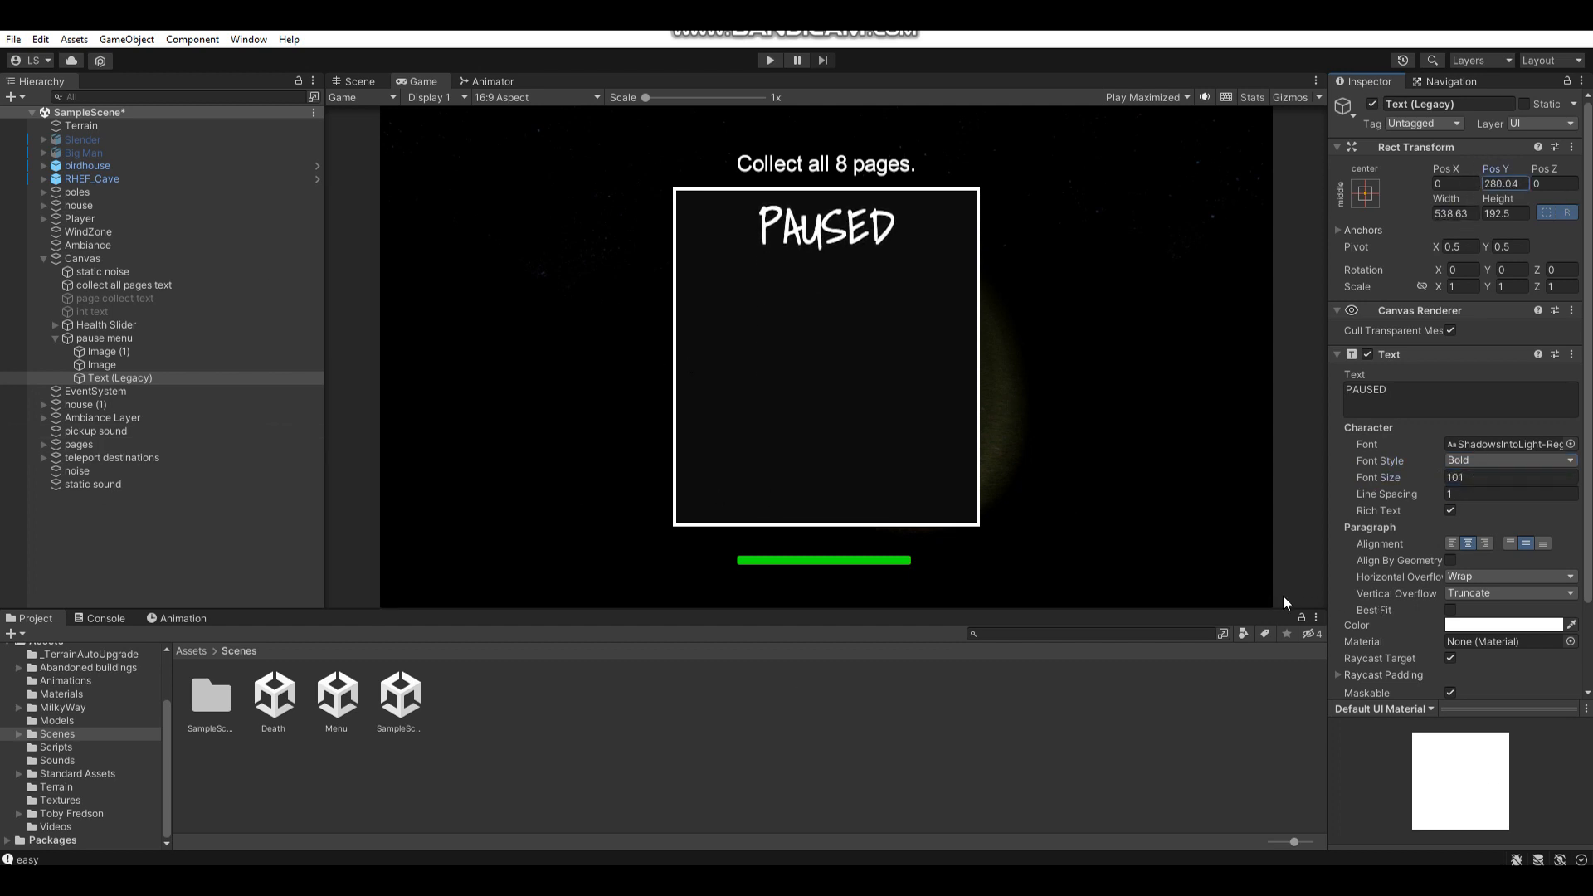
Add a legacy UI button as a child of the pause menu object.
click(227, 343)
right_click(227, 344)
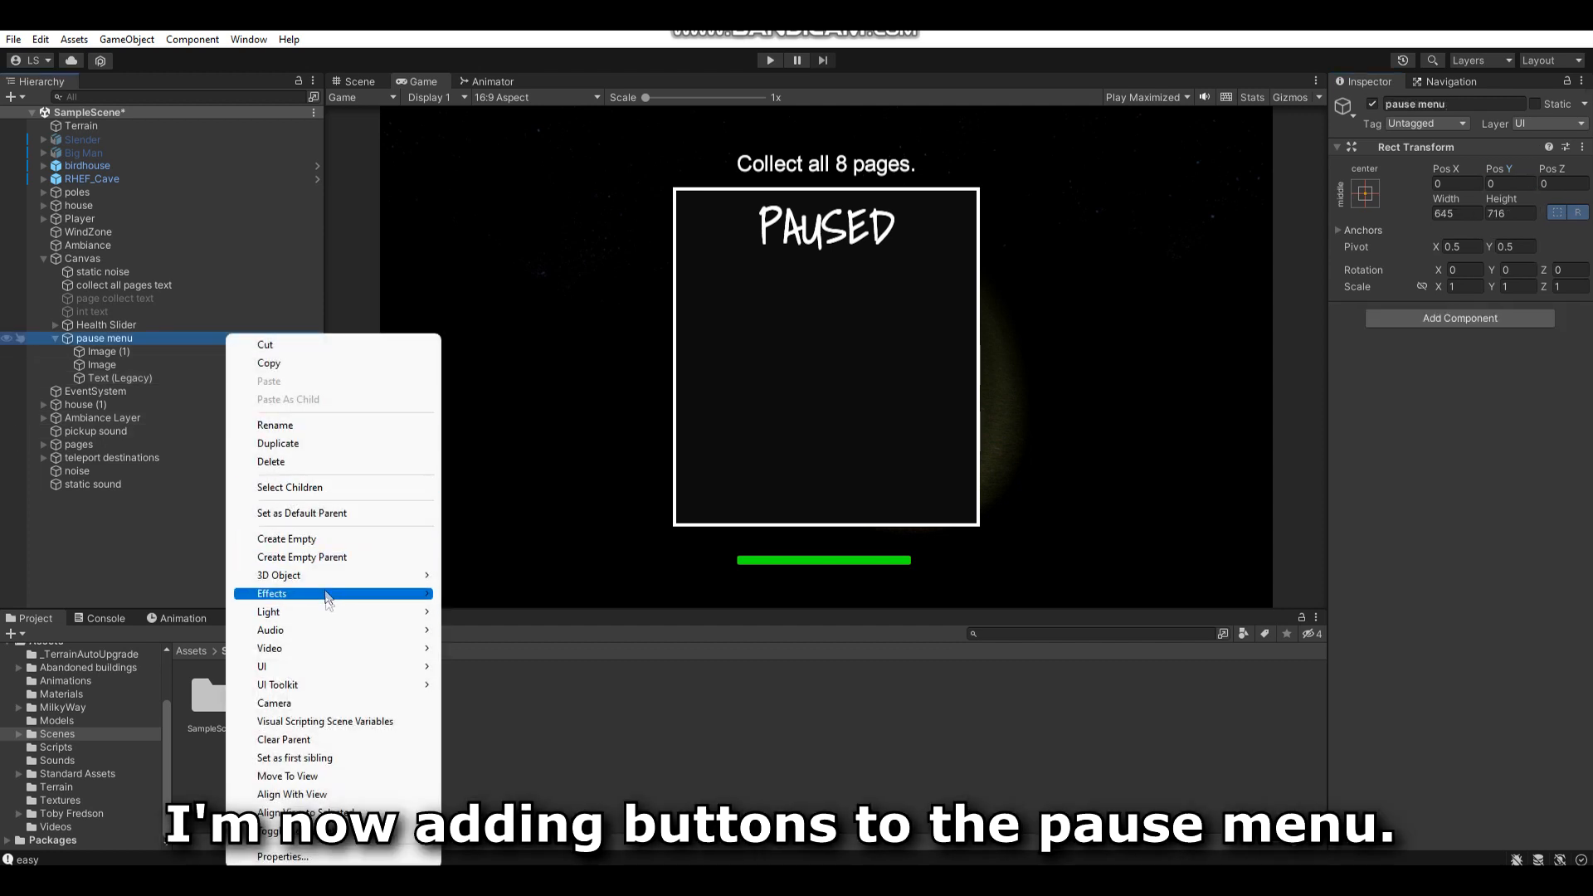
mouse_move(330, 668)
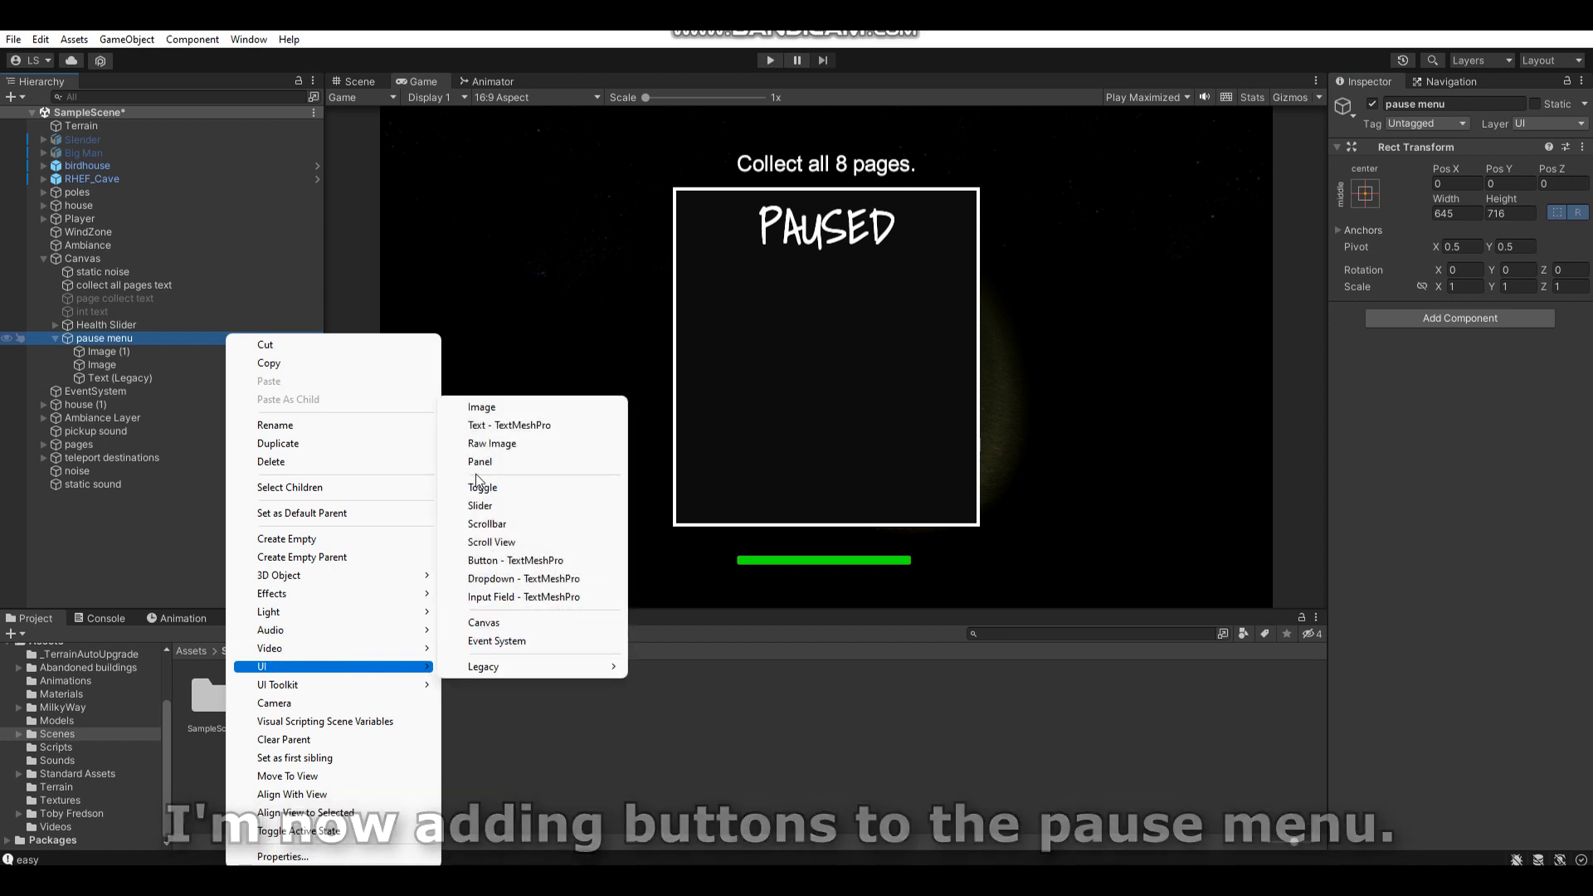
mouse_move(524, 668)
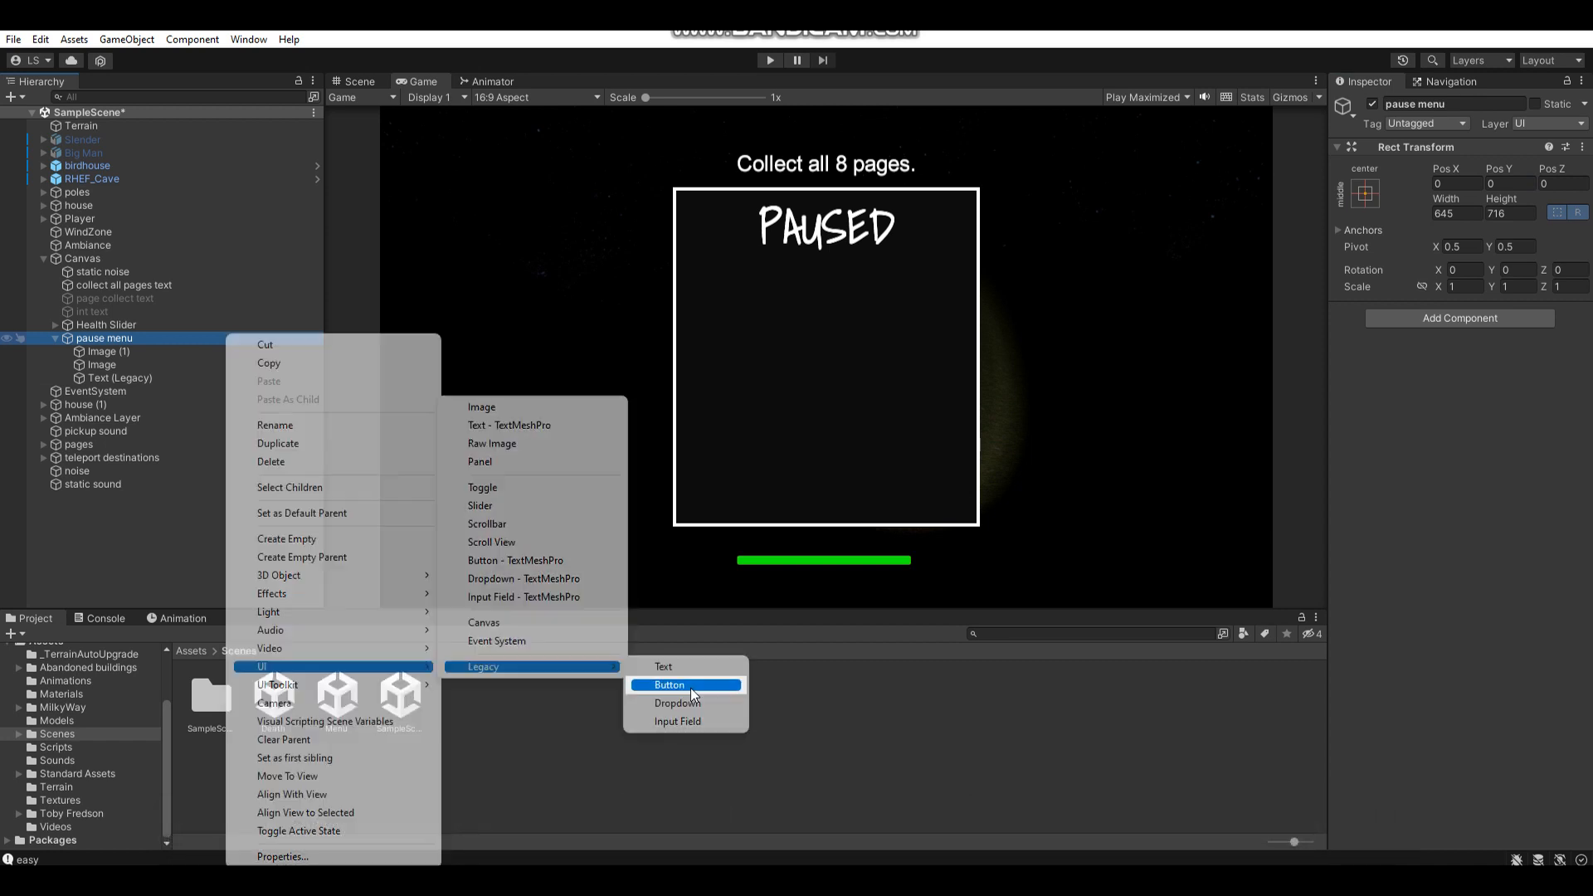
click(691, 687)
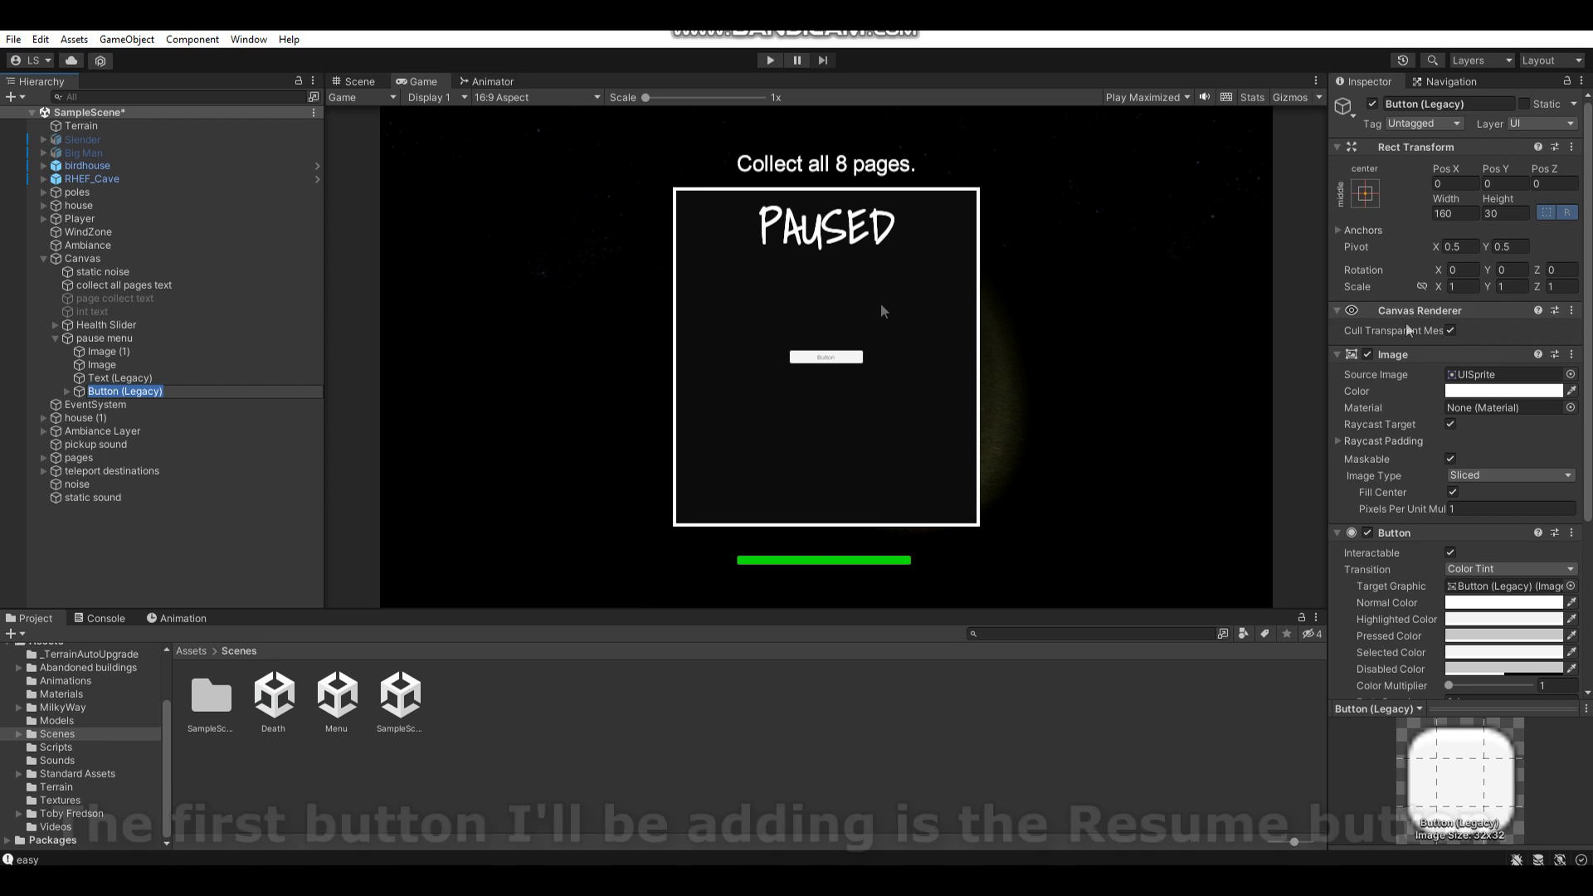
Enlarge the new button to about 255.5 wide and 82.3 high.
click(77, 391)
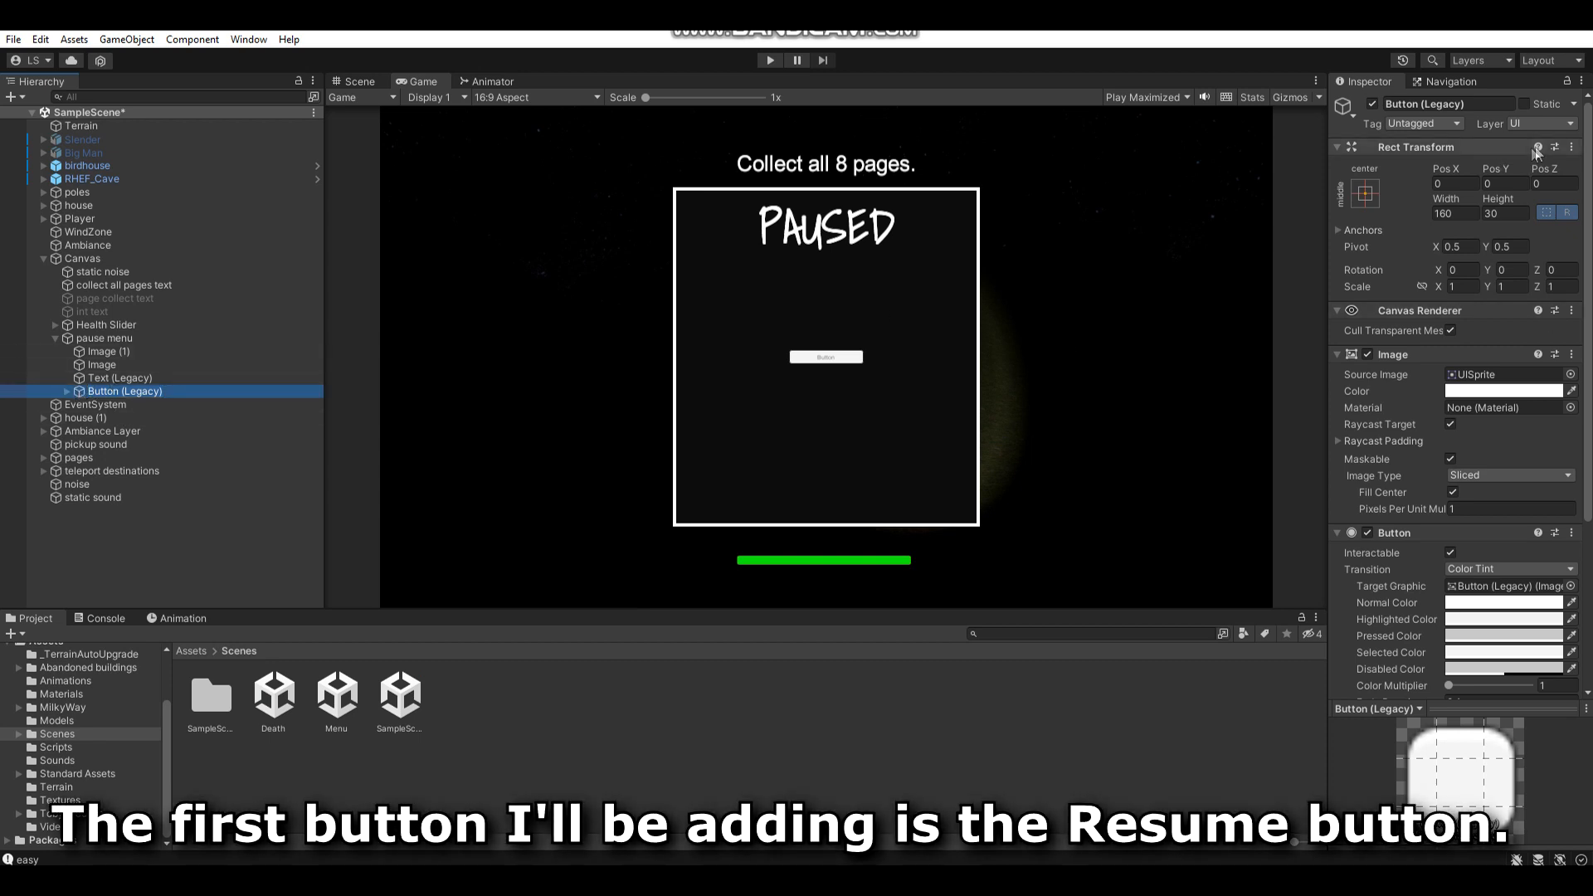
drag(1450, 199, 1546, 200)
drag(1059, 299, 373, 360)
drag(916, 404, 918, 405)
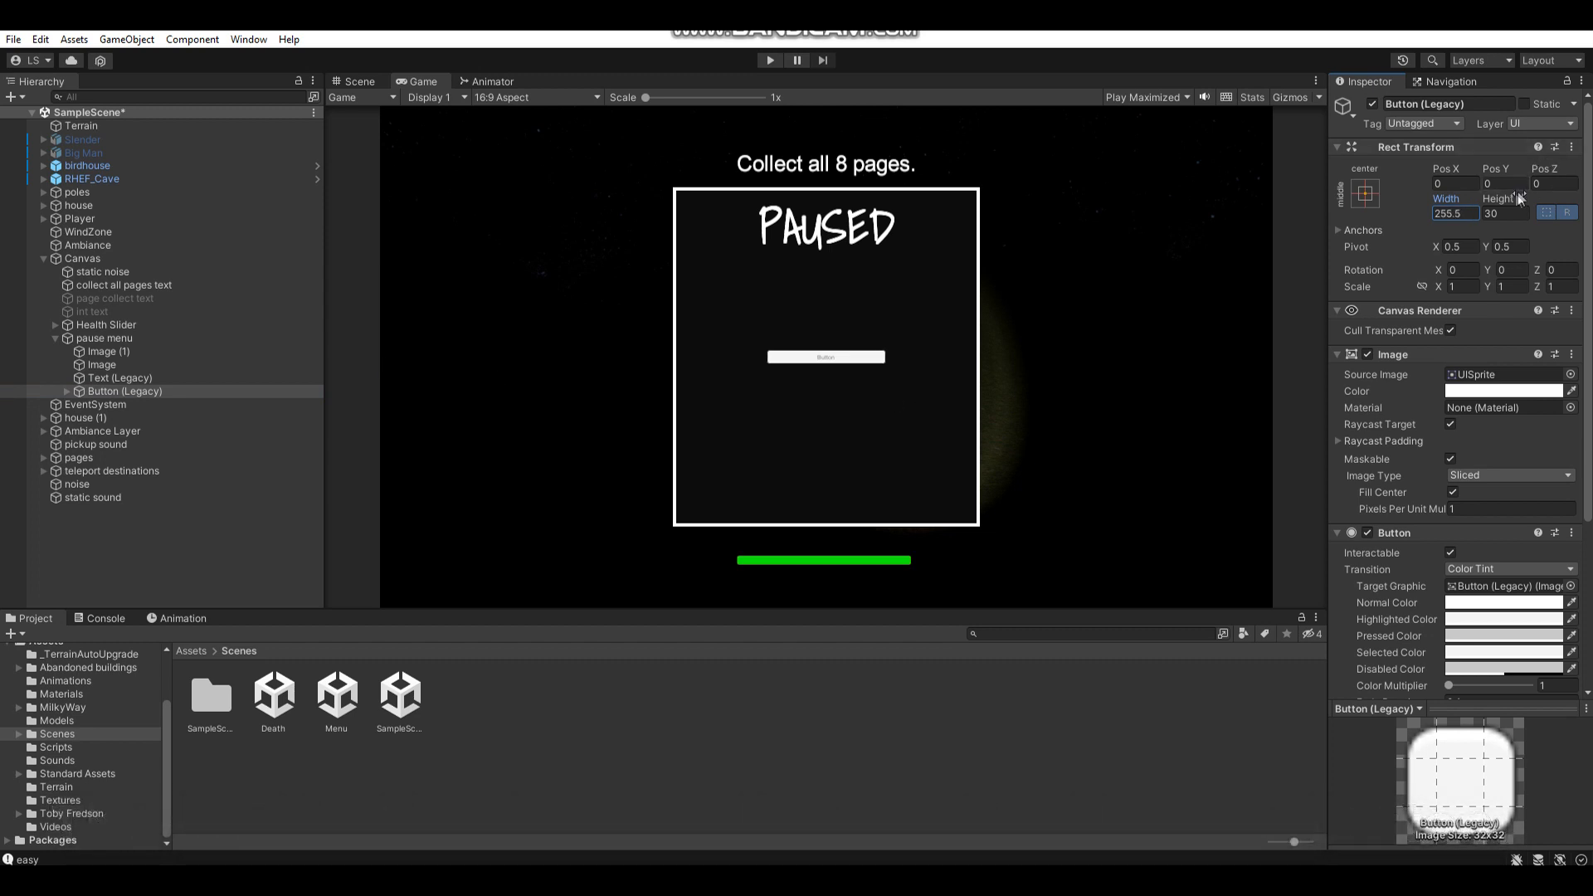
drag(1516, 199, 55, 206)
Change the button's label to "RESUME" with font size 44 and the Bold font style.
click(66, 391)
click(131, 404)
click(1427, 406)
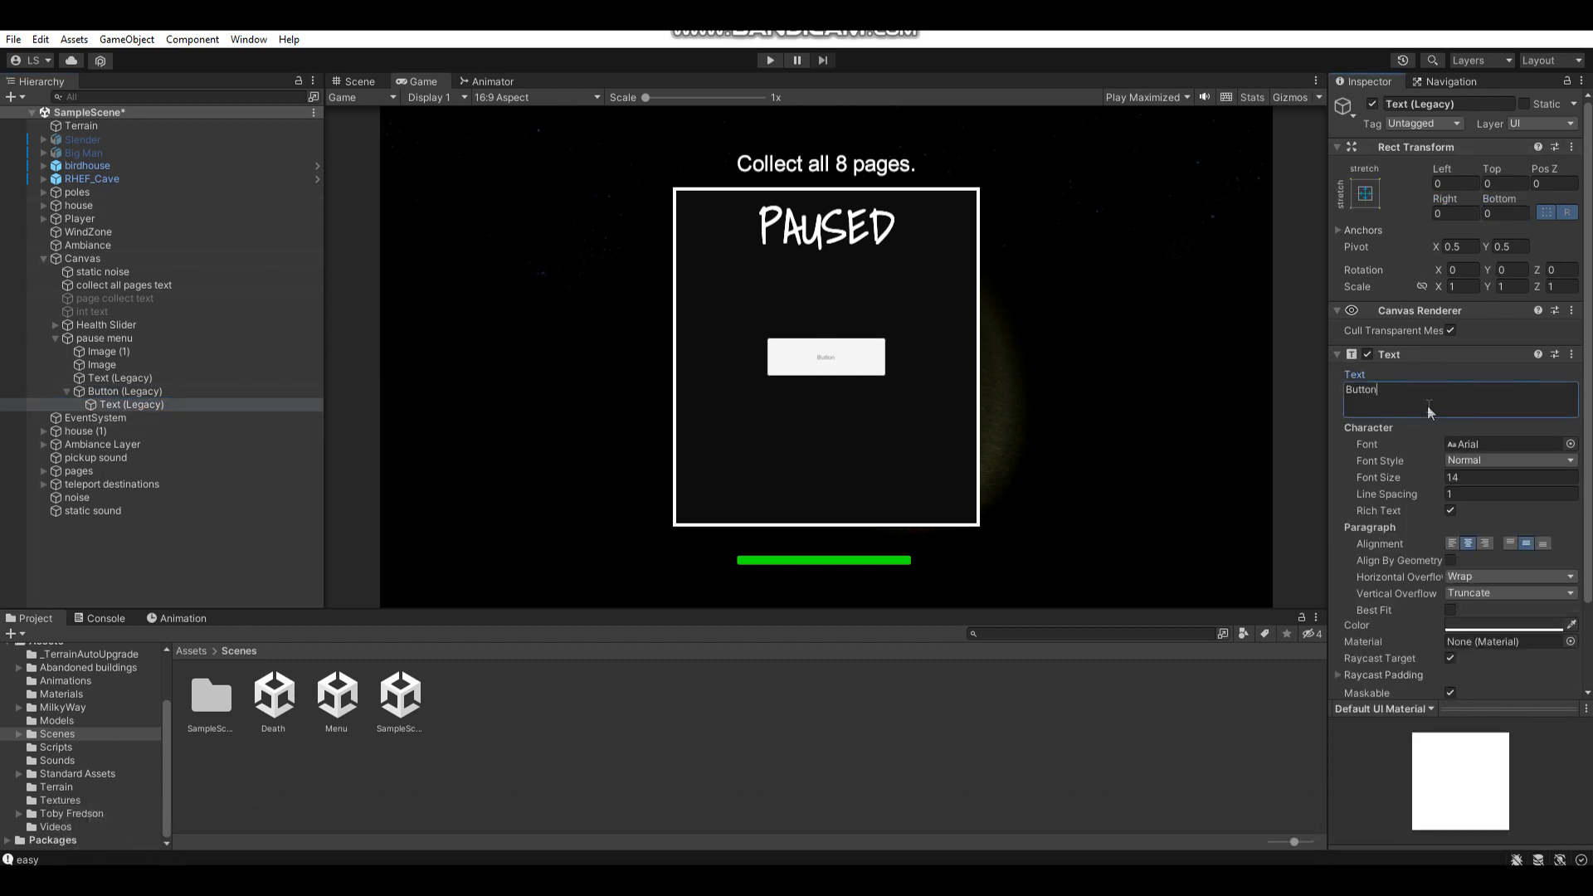
drag(1432, 474, 1460, 470)
click(1502, 625)
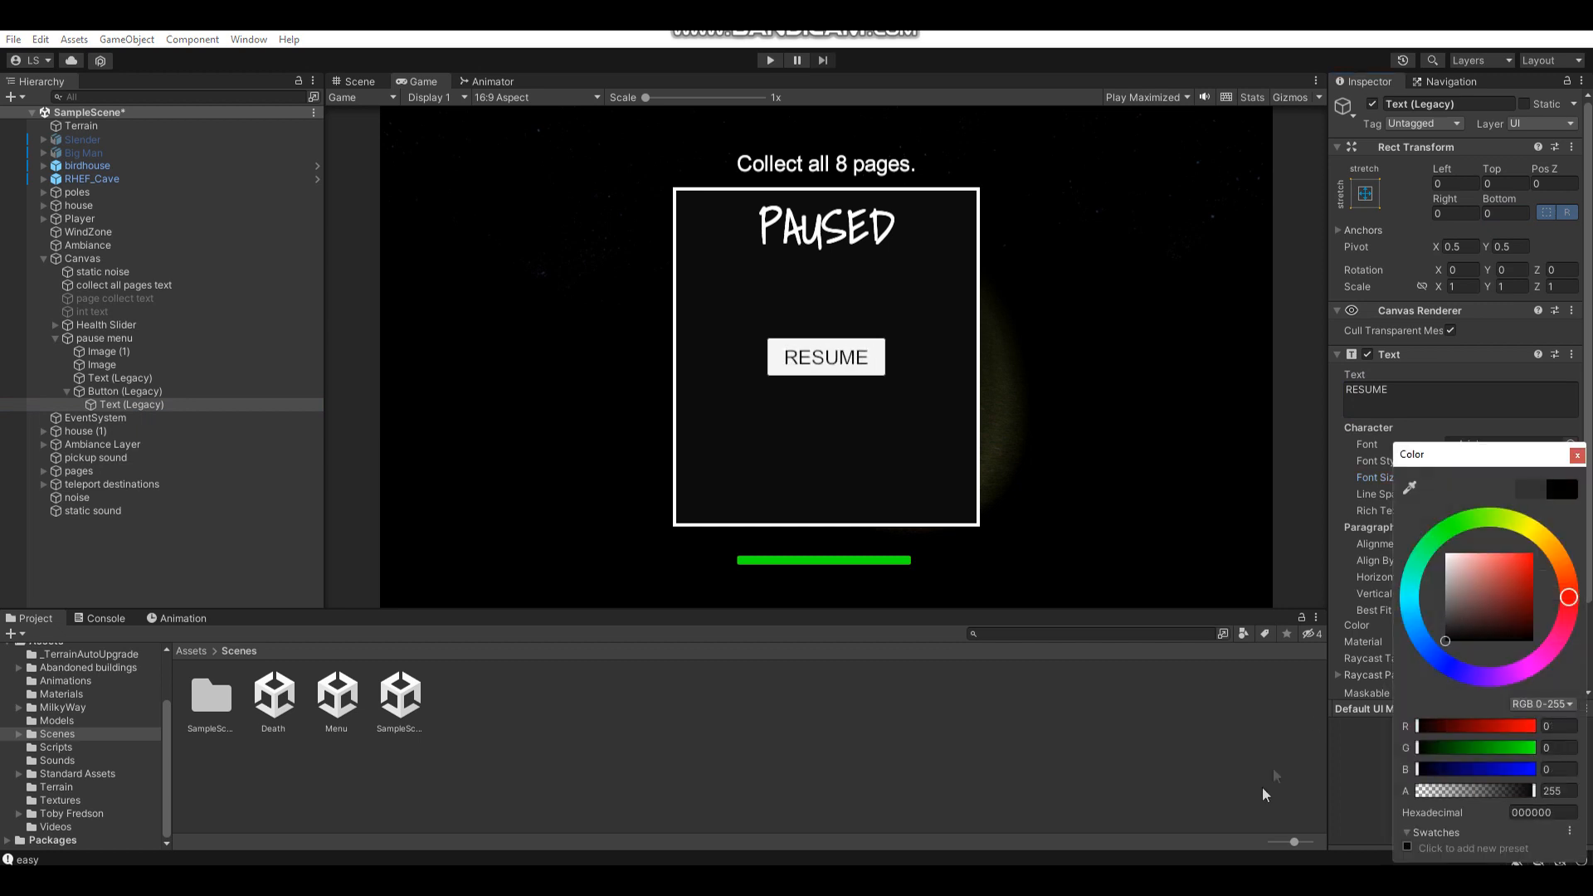
click(1576, 456)
click(1506, 461)
click(1501, 502)
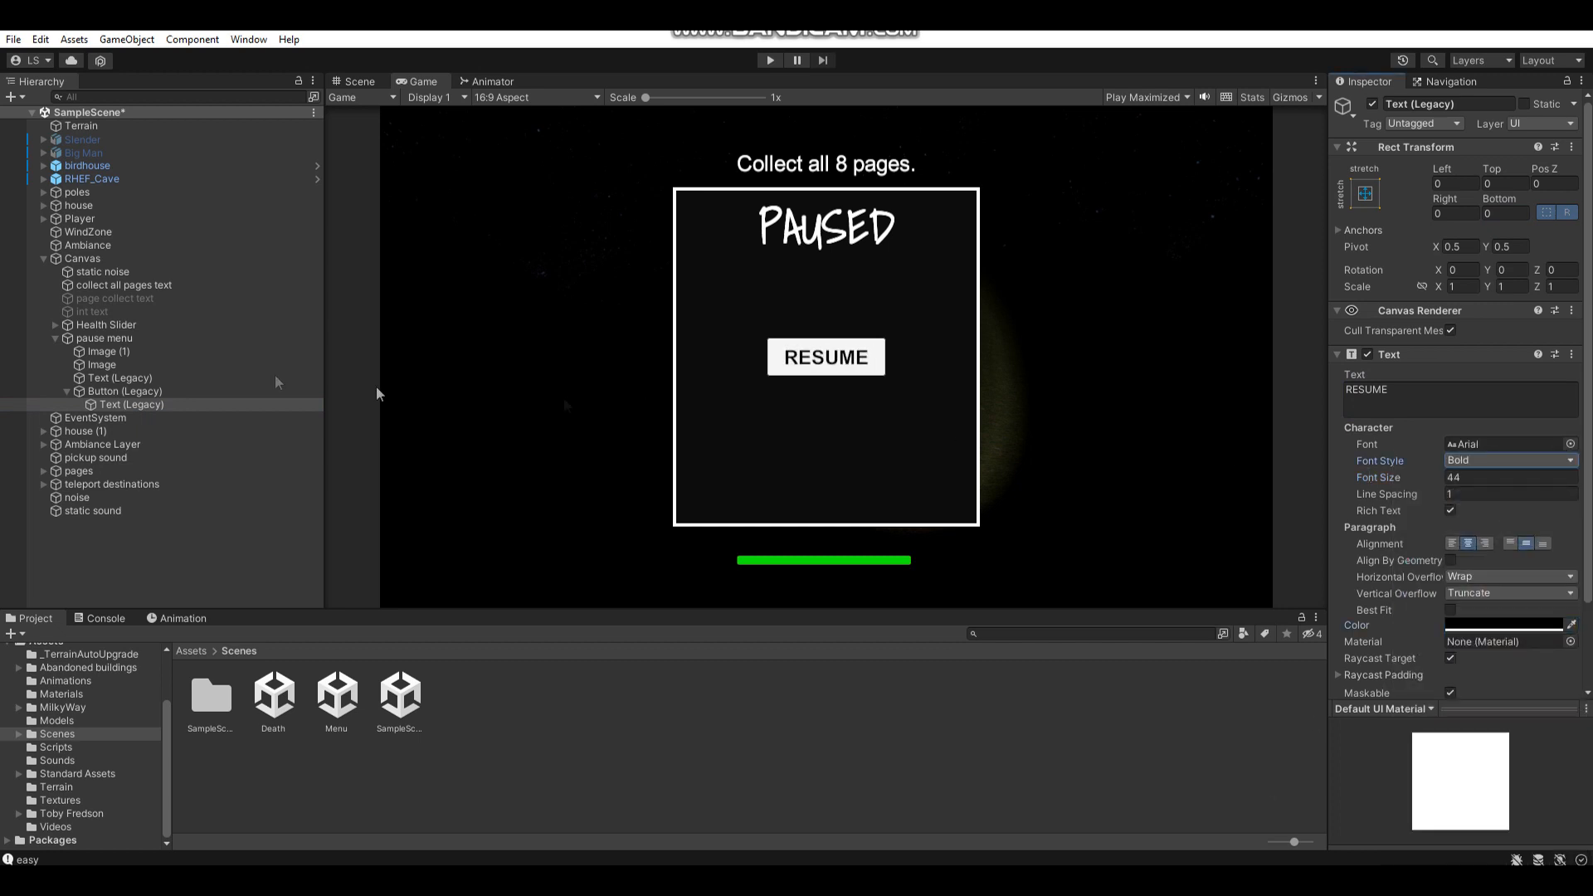
Raise the RESUME button to about Pos Y 132.64 below the title and widen it to about 301.82.
click(143, 391)
drag(1499, 170, 418, 644)
drag(1543, 224, 1191, 401)
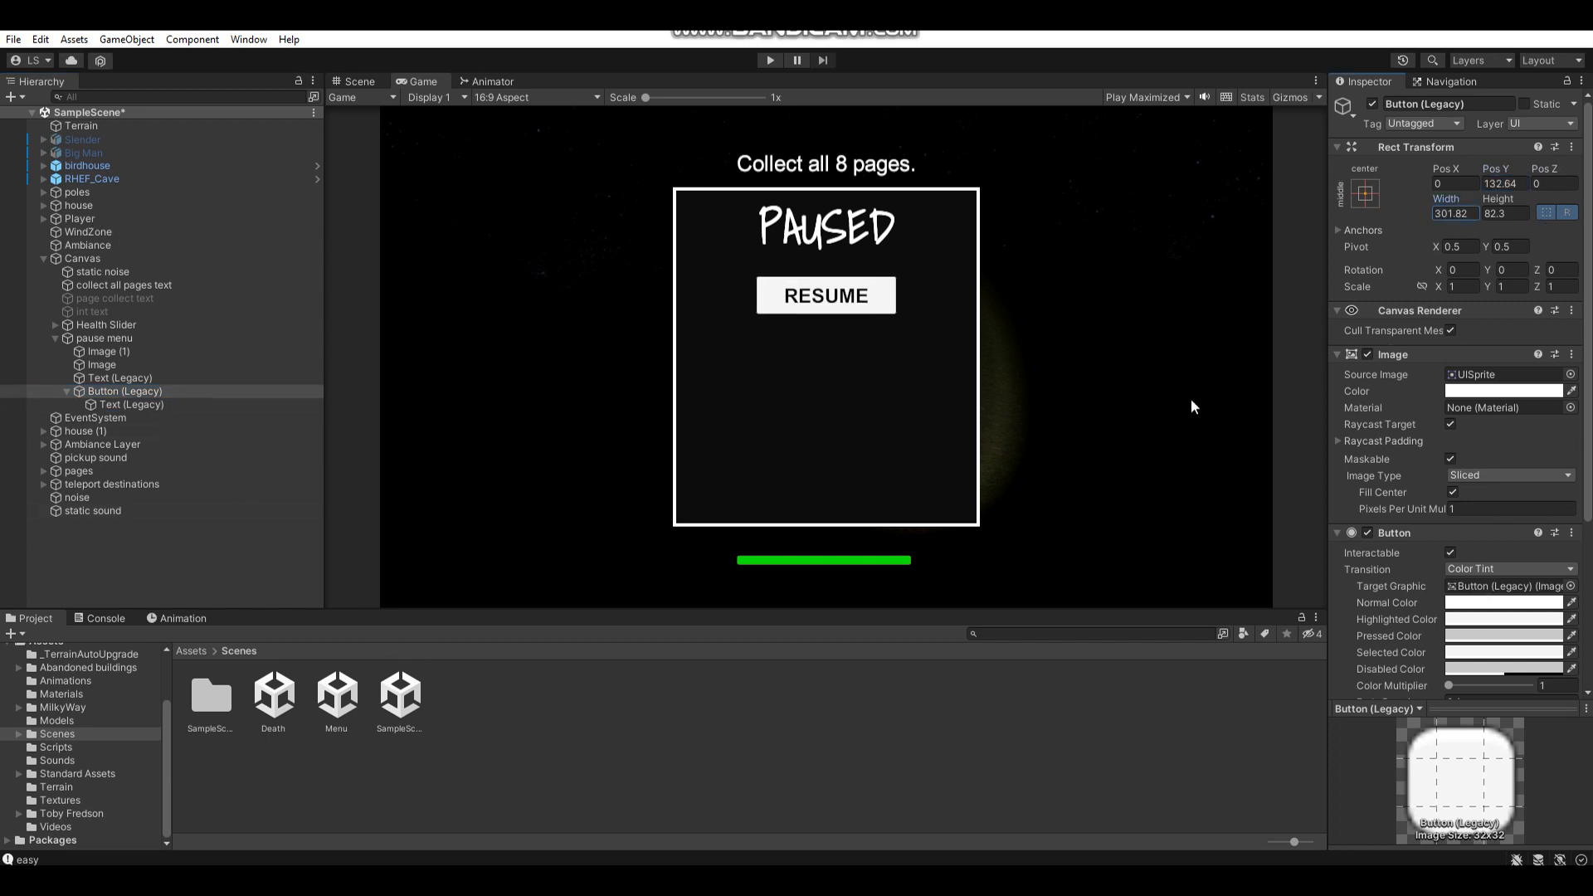
Enlarge the RESUME button to about 306.71 by 96.1 and increase its label's font size to 51.
drag(1495, 199, 1534, 200)
click(133, 405)
drag(1429, 477, 1465, 475)
Duplicate the RESUME button three times and stack the copies evenly below it, from about Pos Y 17.72 down to -214.4.
click(126, 391)
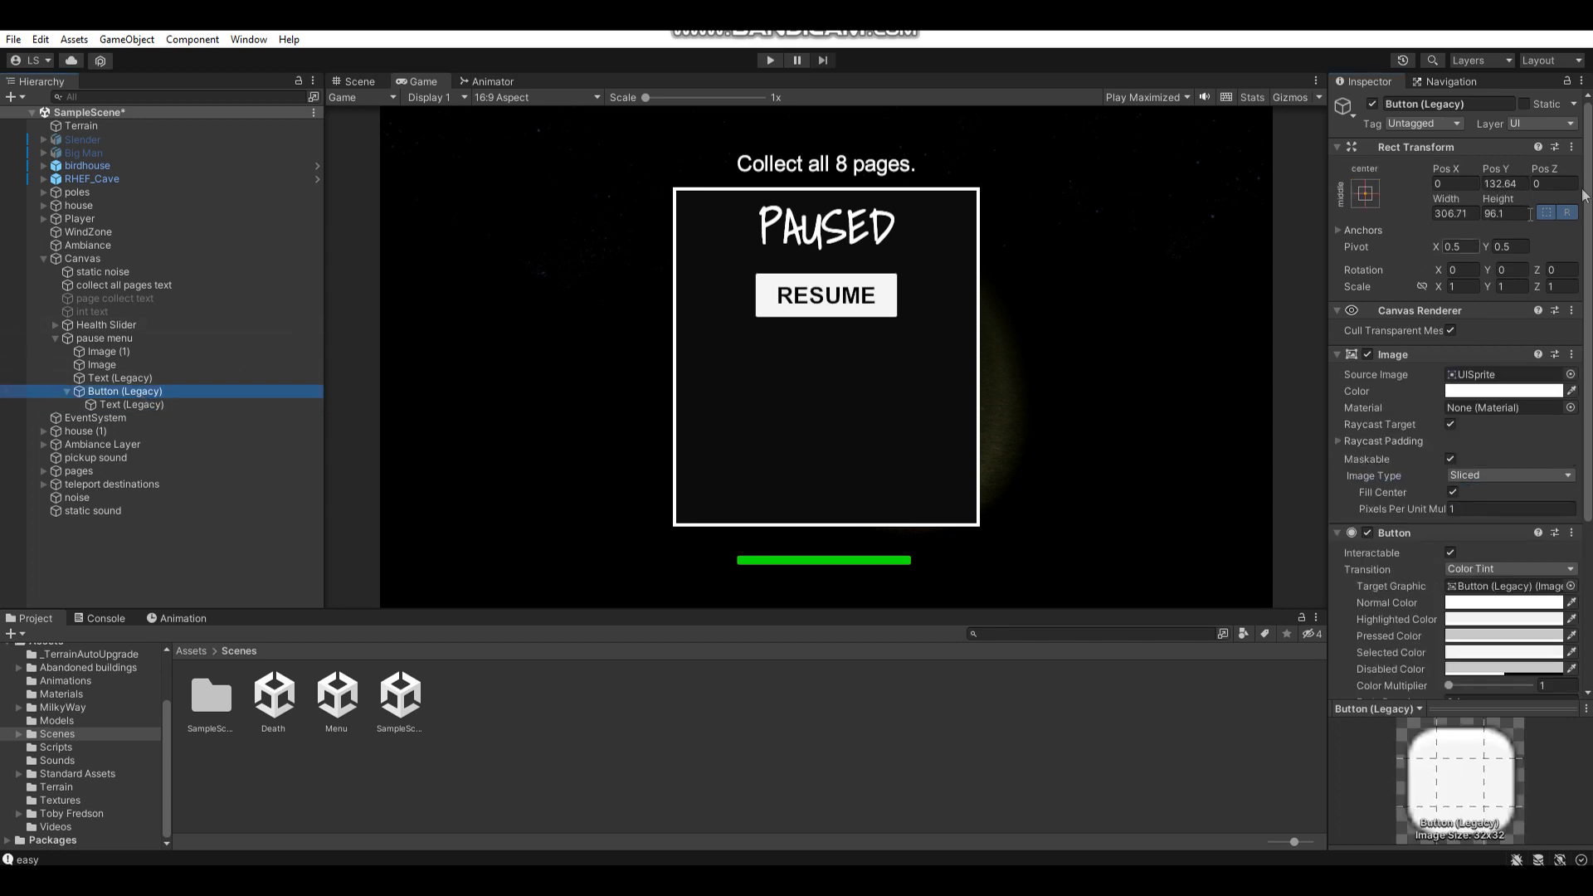
key(ctrl+d)
drag(1516, 167, 1475, 345)
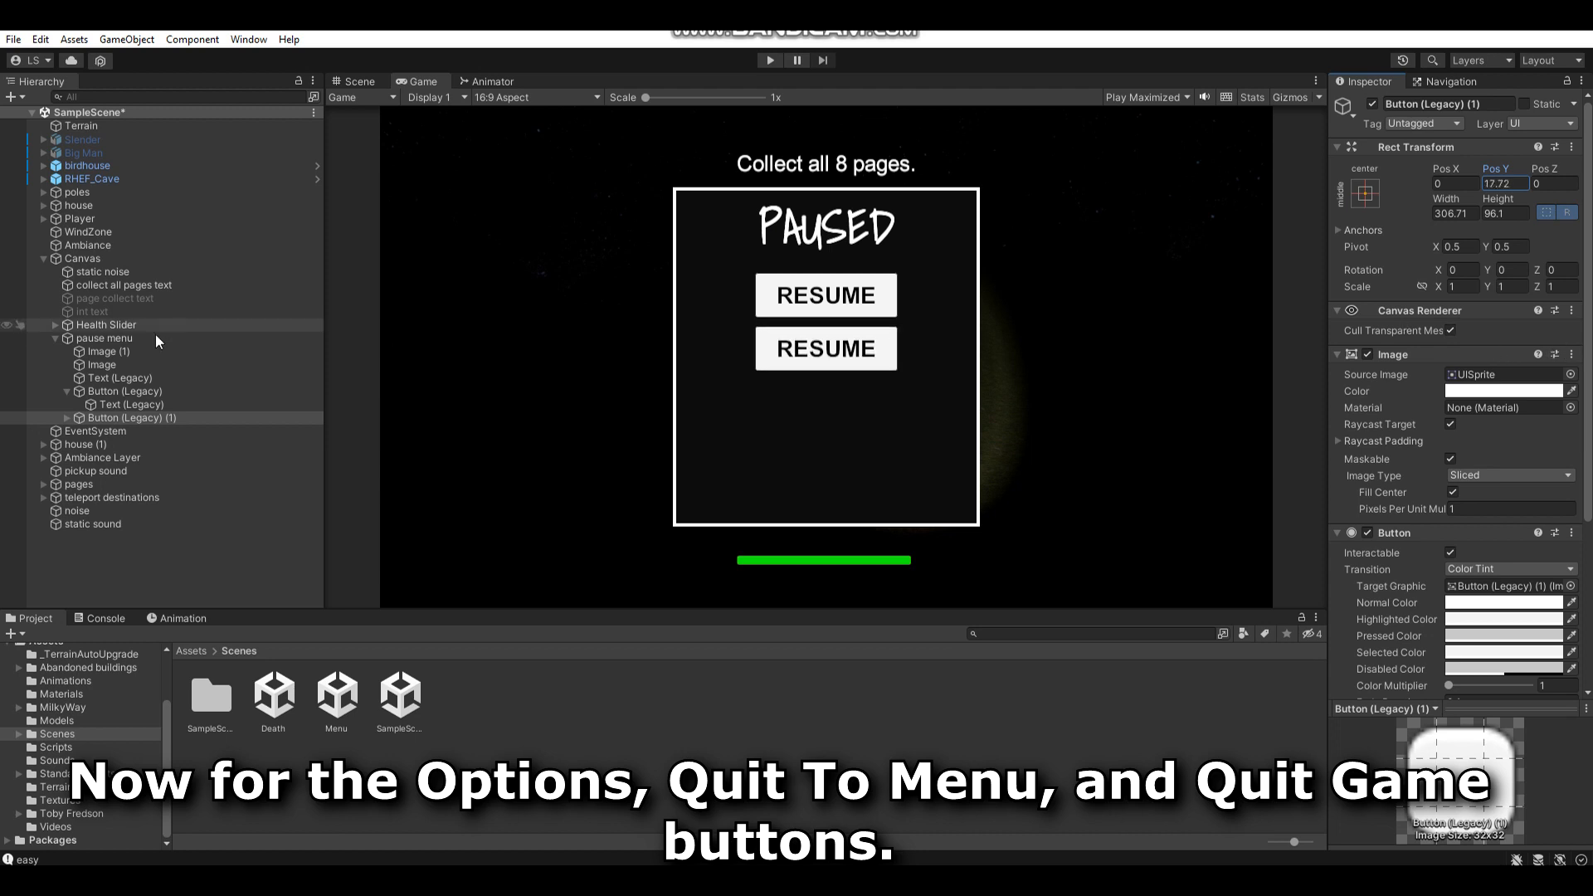
click(138, 415)
key(ctrl+d)
drag(1521, 174, 1232, 202)
click(201, 420)
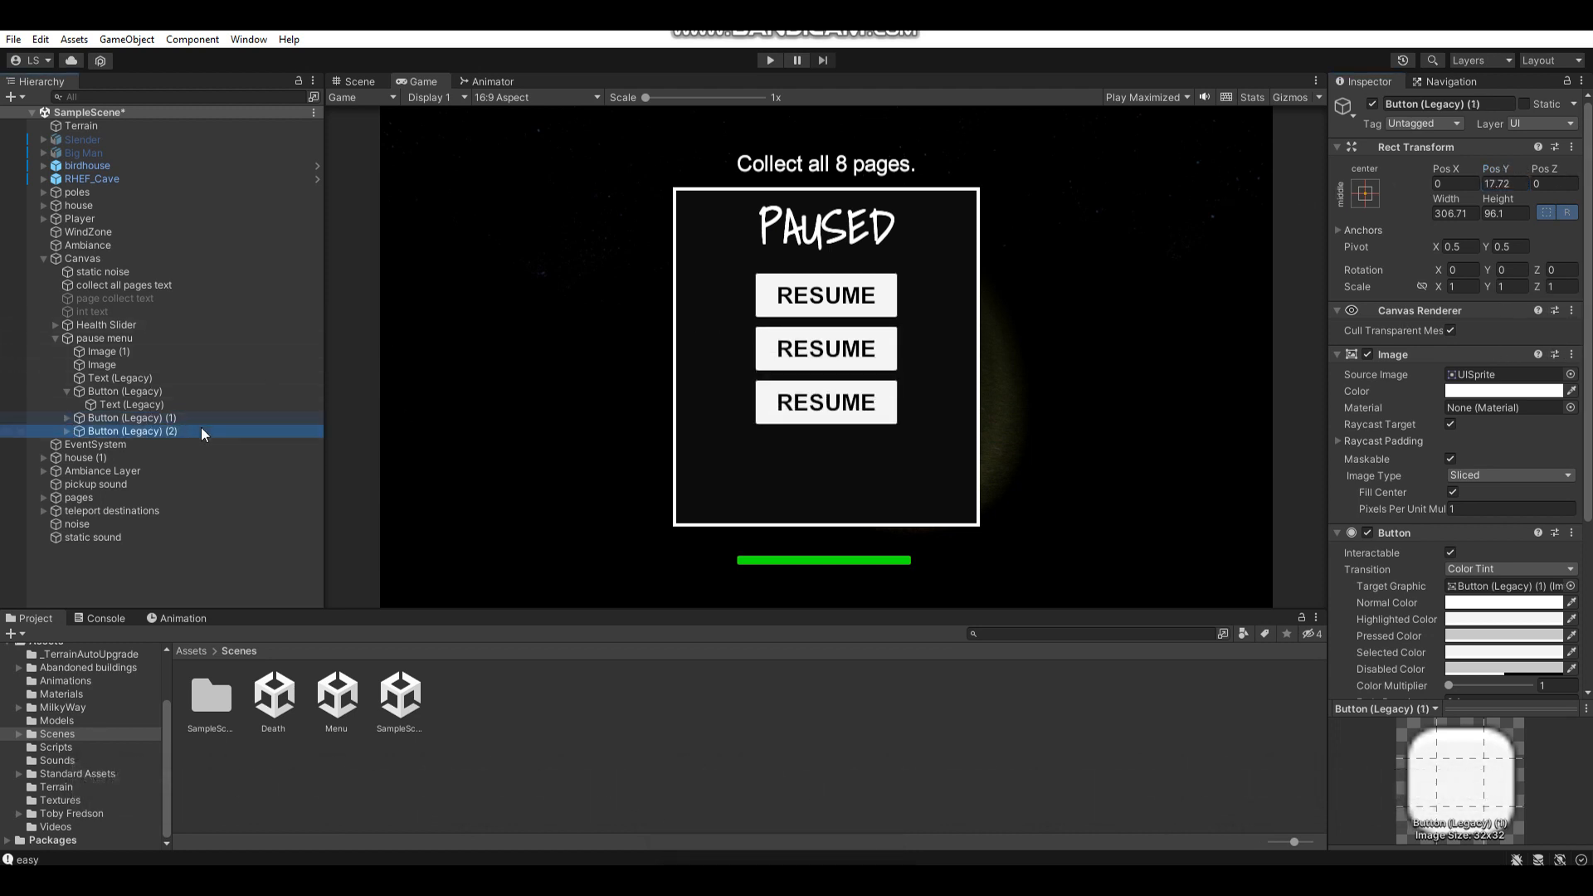
key(ctrl+d)
drag(1495, 168, 43, 411)
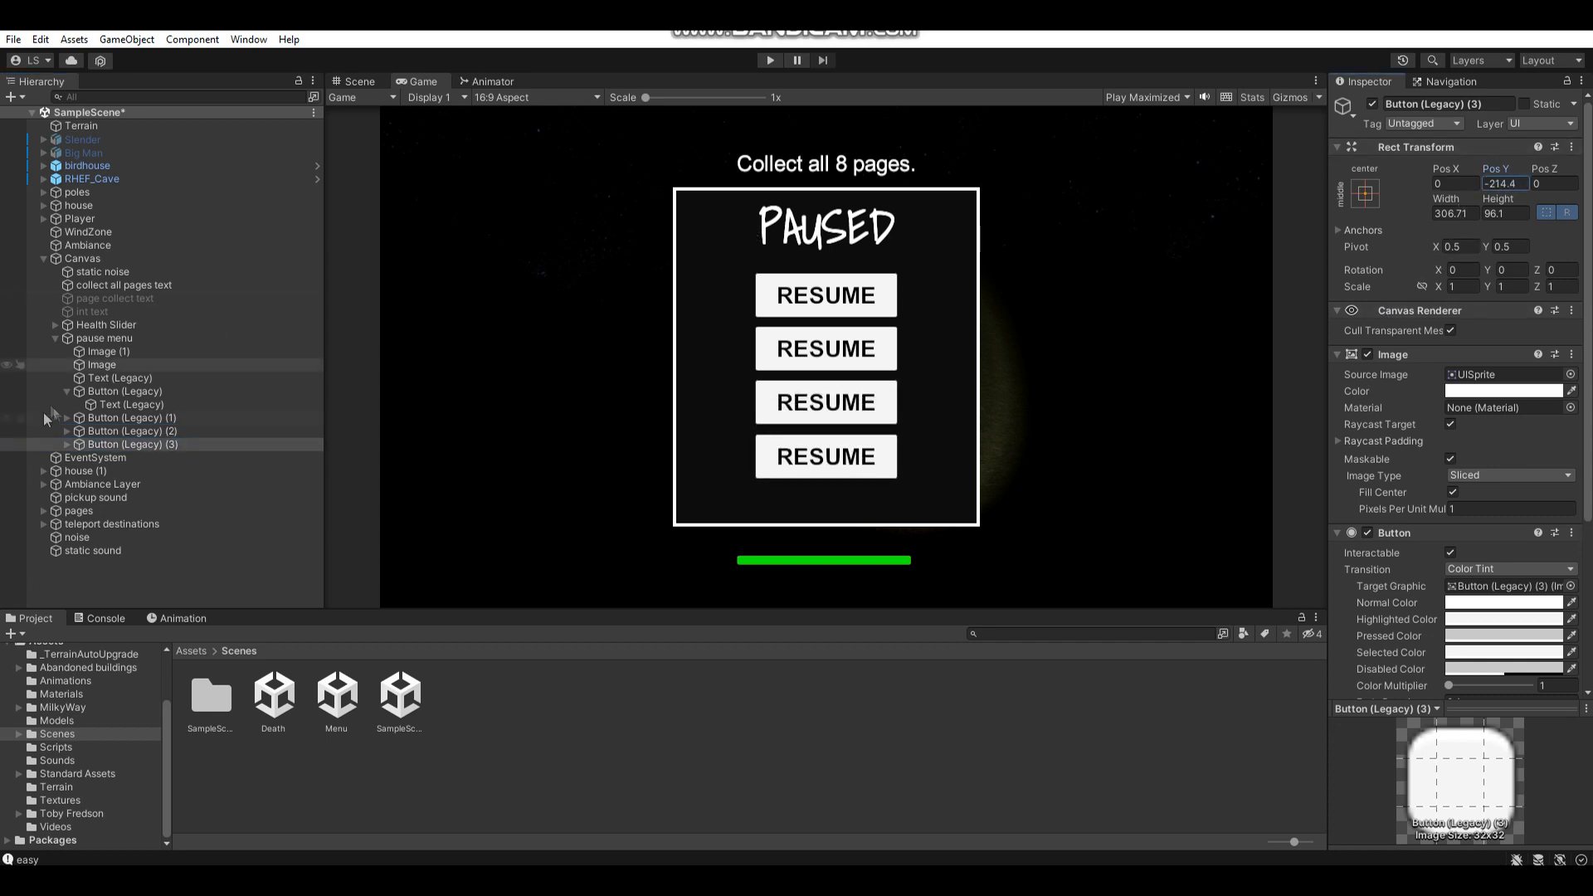
Change the label of the second button to "OPTIONS".
click(67, 418)
click(125, 431)
click(1528, 398)
text(OPTIONS)
Change the third button's label to "QUIT TO MENU" and reduce its font size to 37.
click(67, 444)
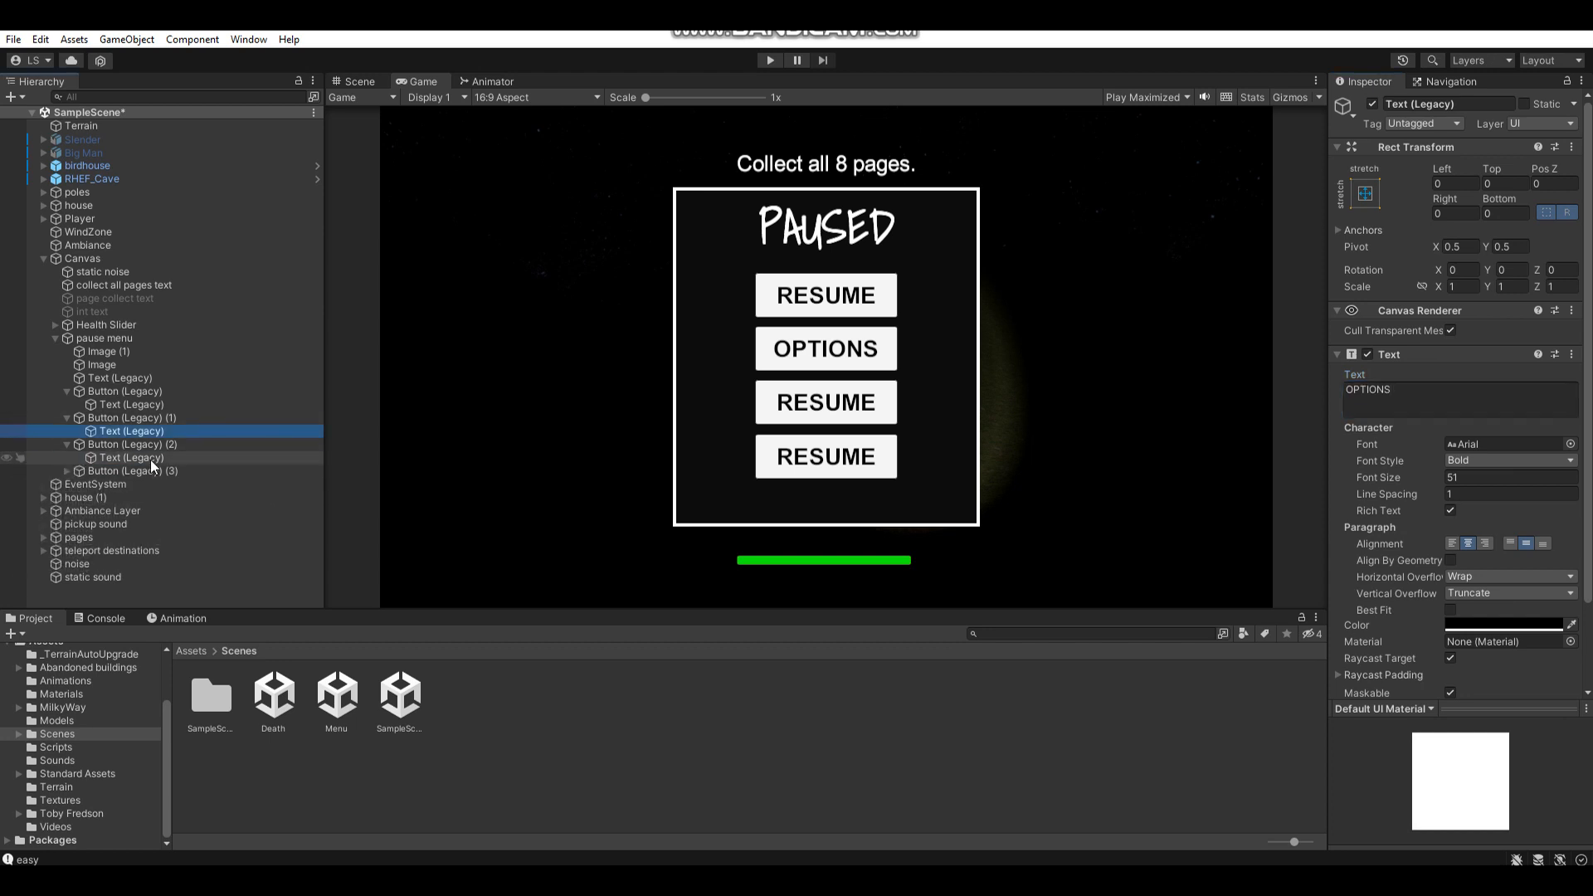
click(119, 456)
click(1503, 388)
text(QUIT TO MEN)
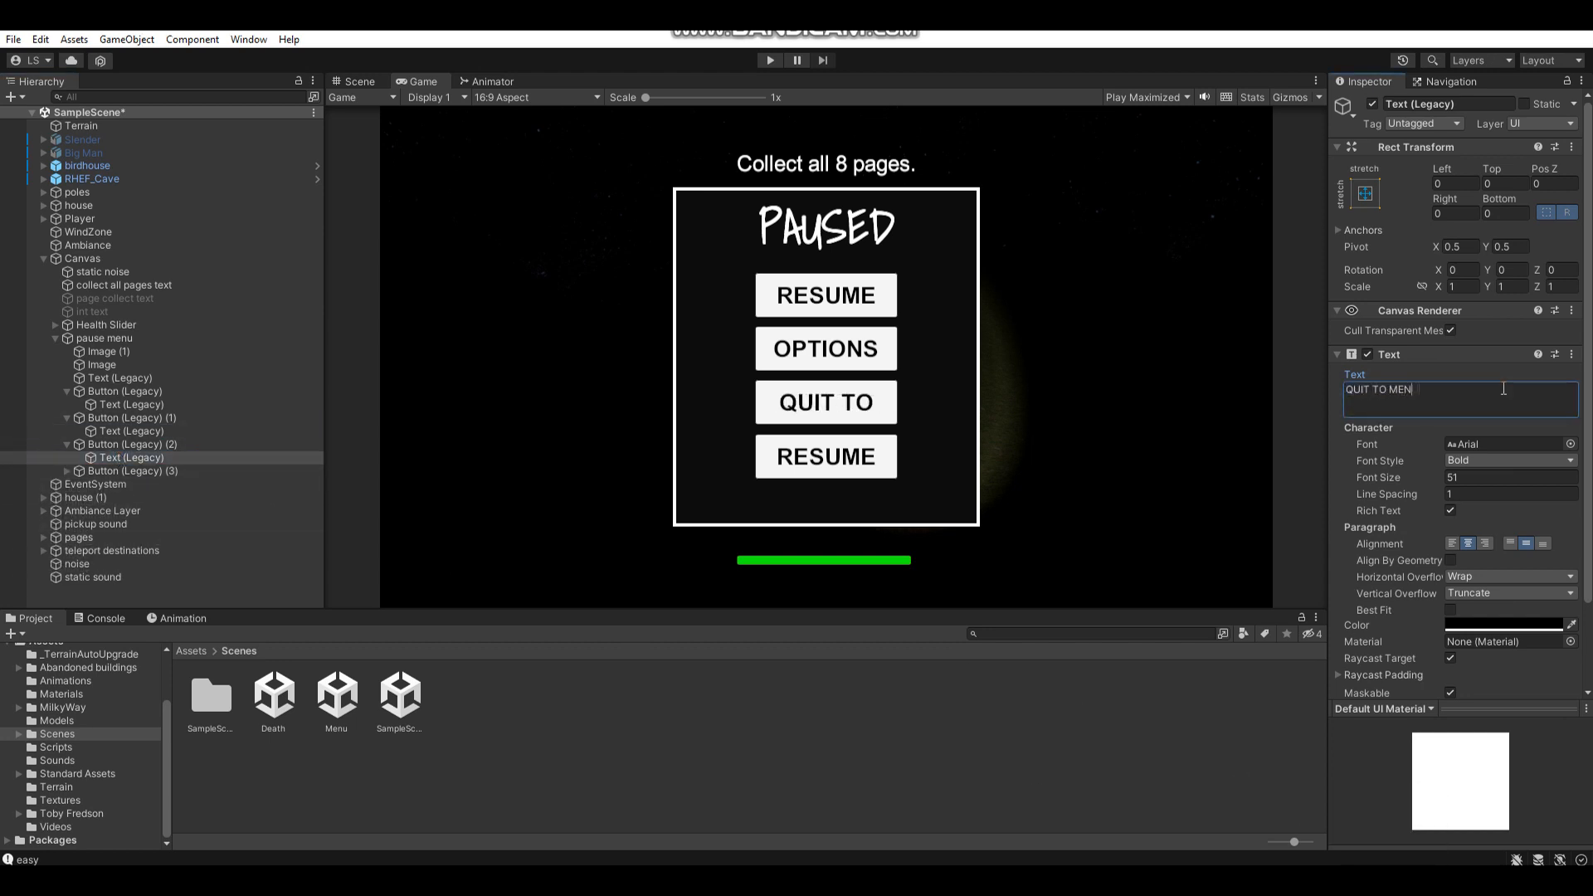
drag(1428, 470, 1416, 470)
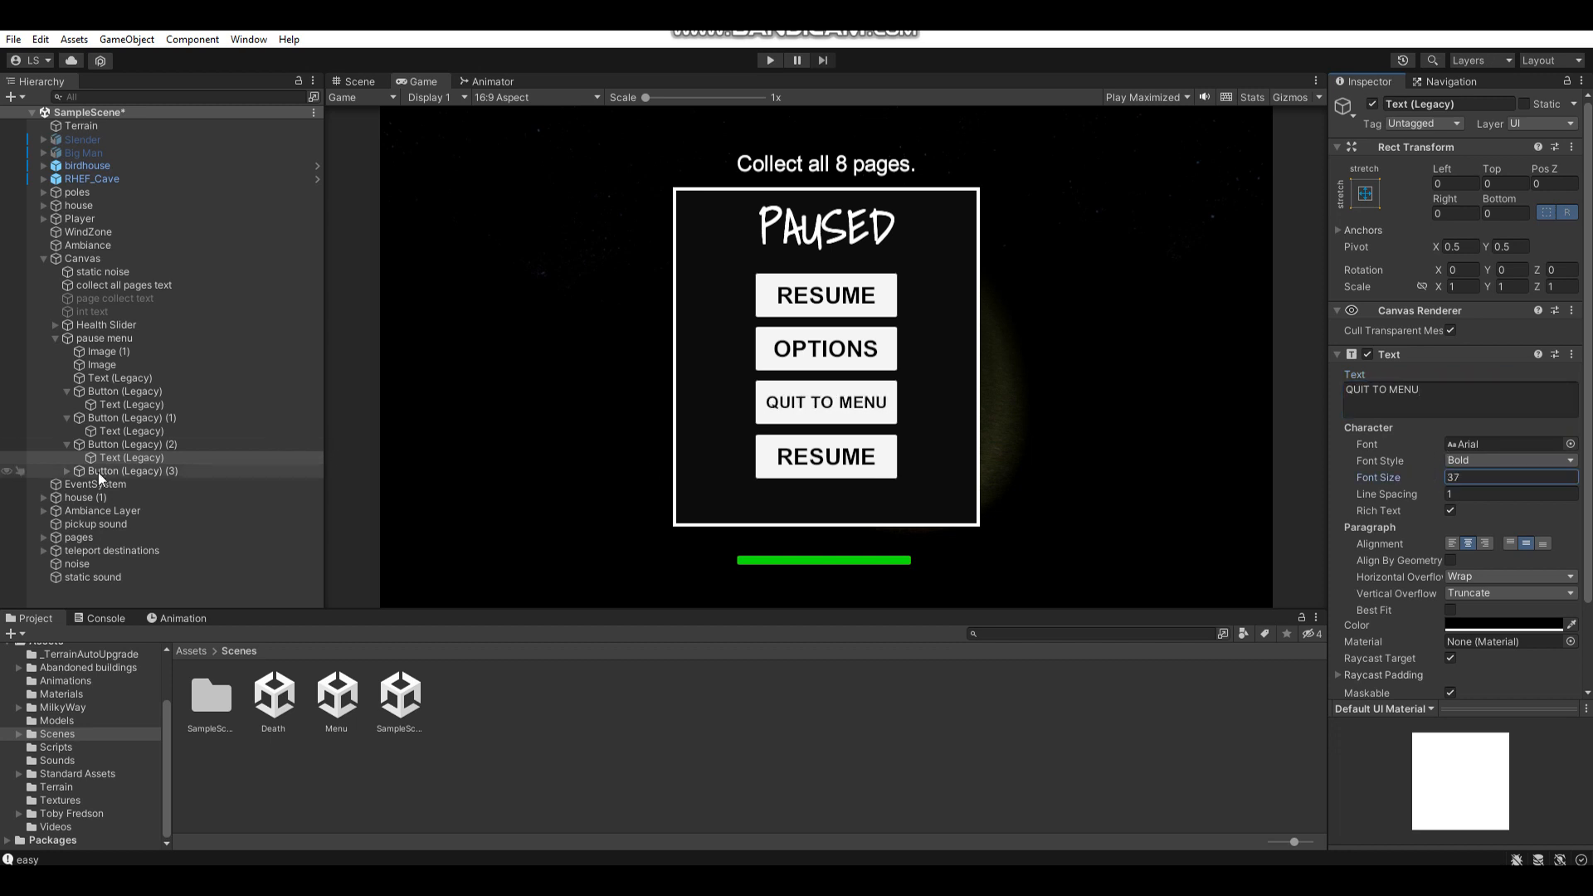
Change the fourth button's label to "QUIT GAME" with font size 46, and save the scene.
click(67, 471)
click(118, 485)
click(1379, 400)
text(QUIT GAME)
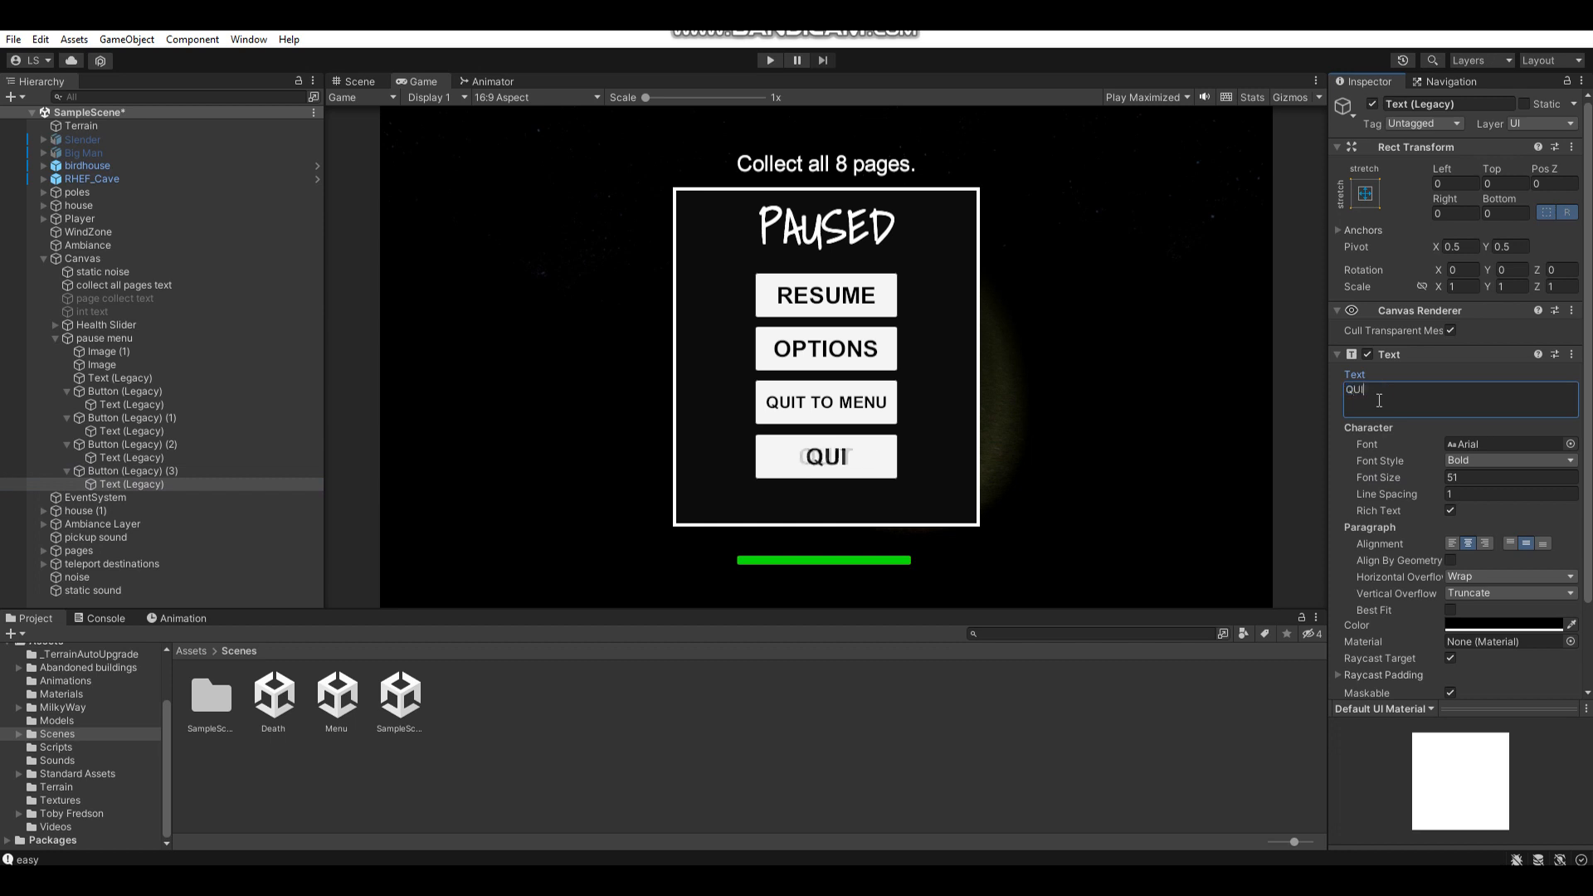
click(1432, 478)
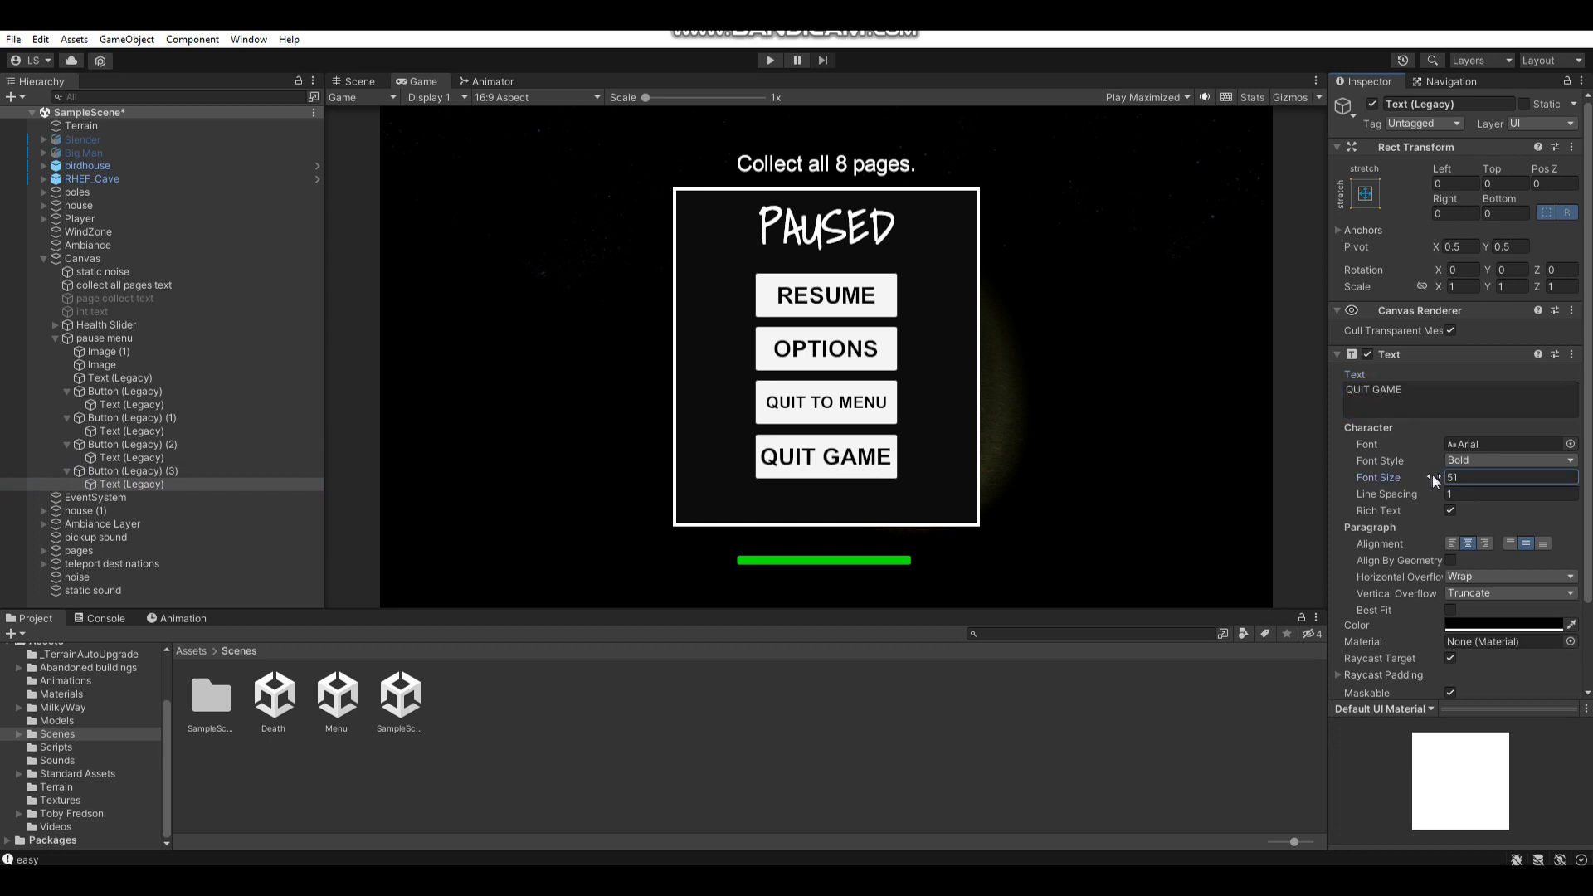
drag(1427, 475, 1422, 473)
key(ctrl+s)
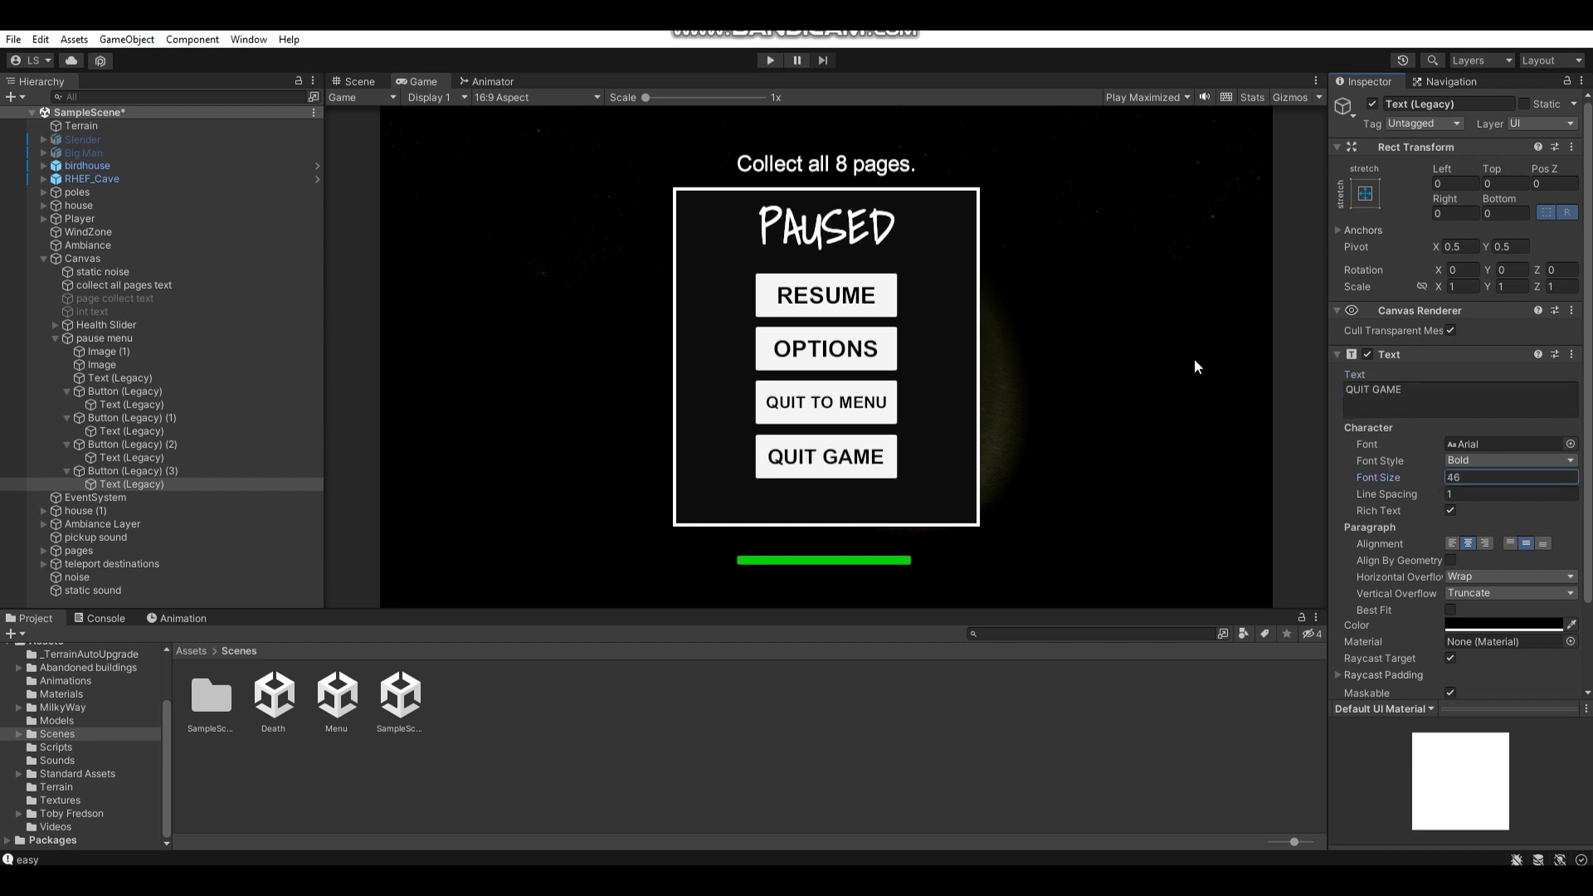
Deactivate the whole pause menu object so it is hidden in the scene.
click(242, 336)
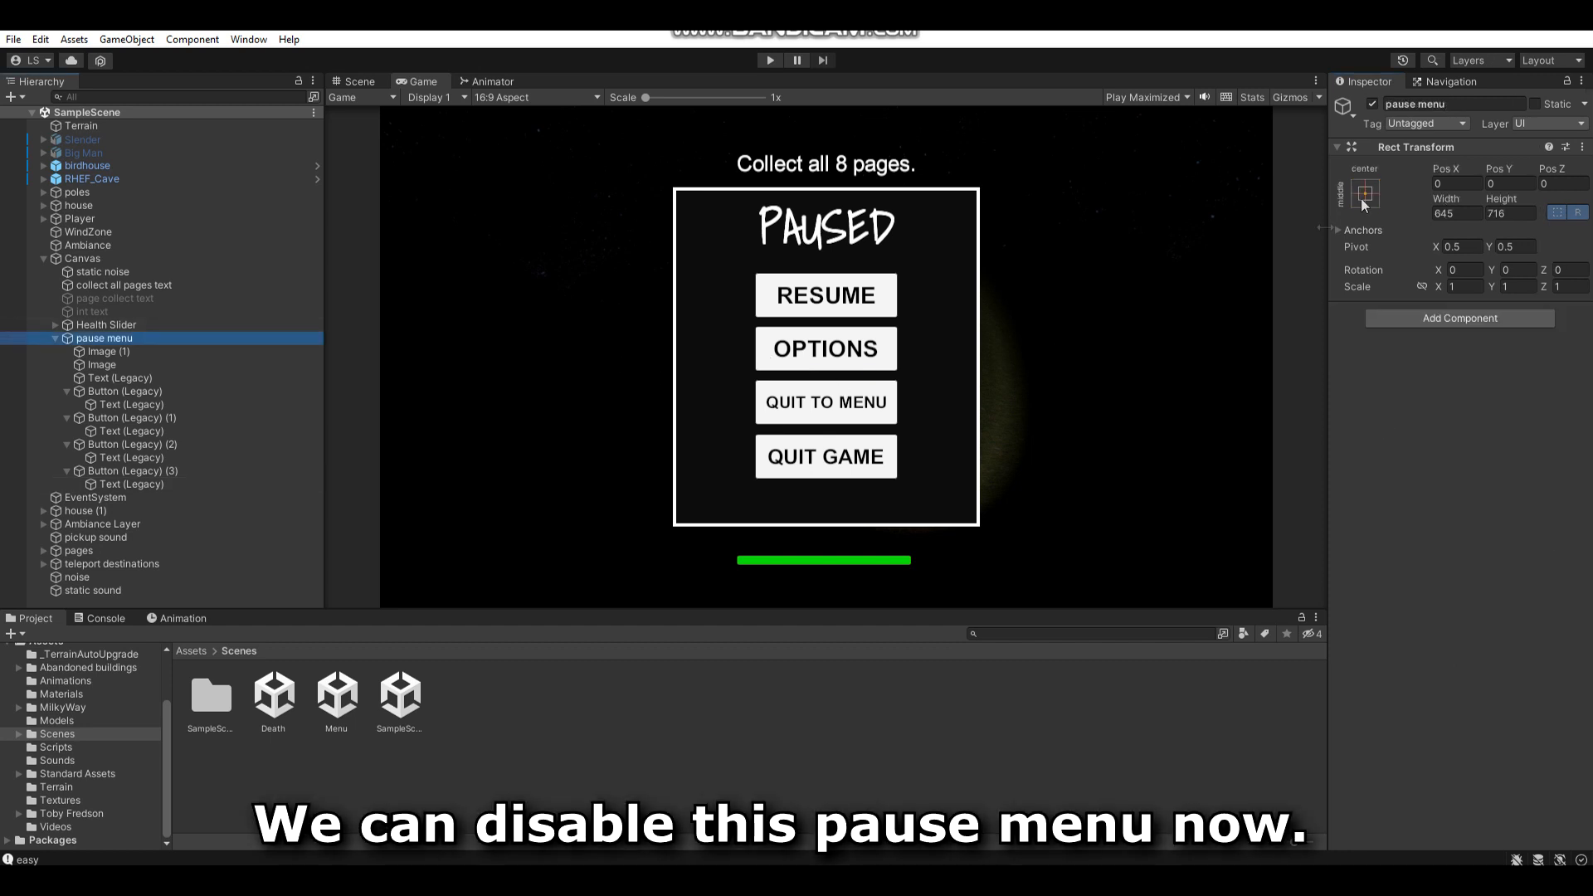
click(1373, 104)
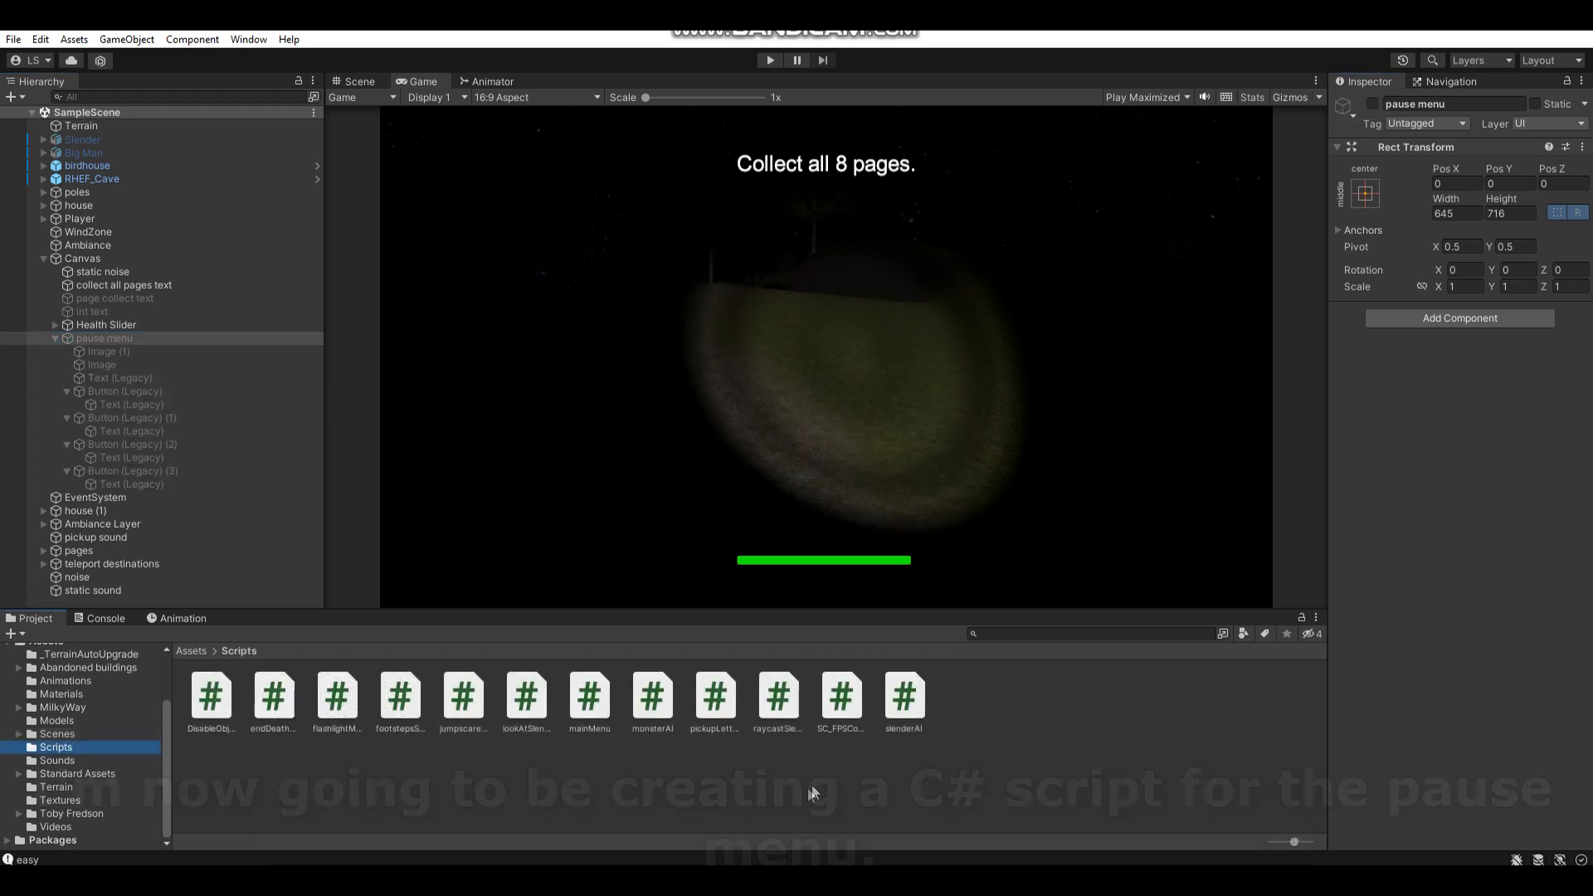
Create a new C# script named pausemenu in the Scripts folder.
right_click(815, 780)
mouse_move(1029, 341)
click(1149, 157)
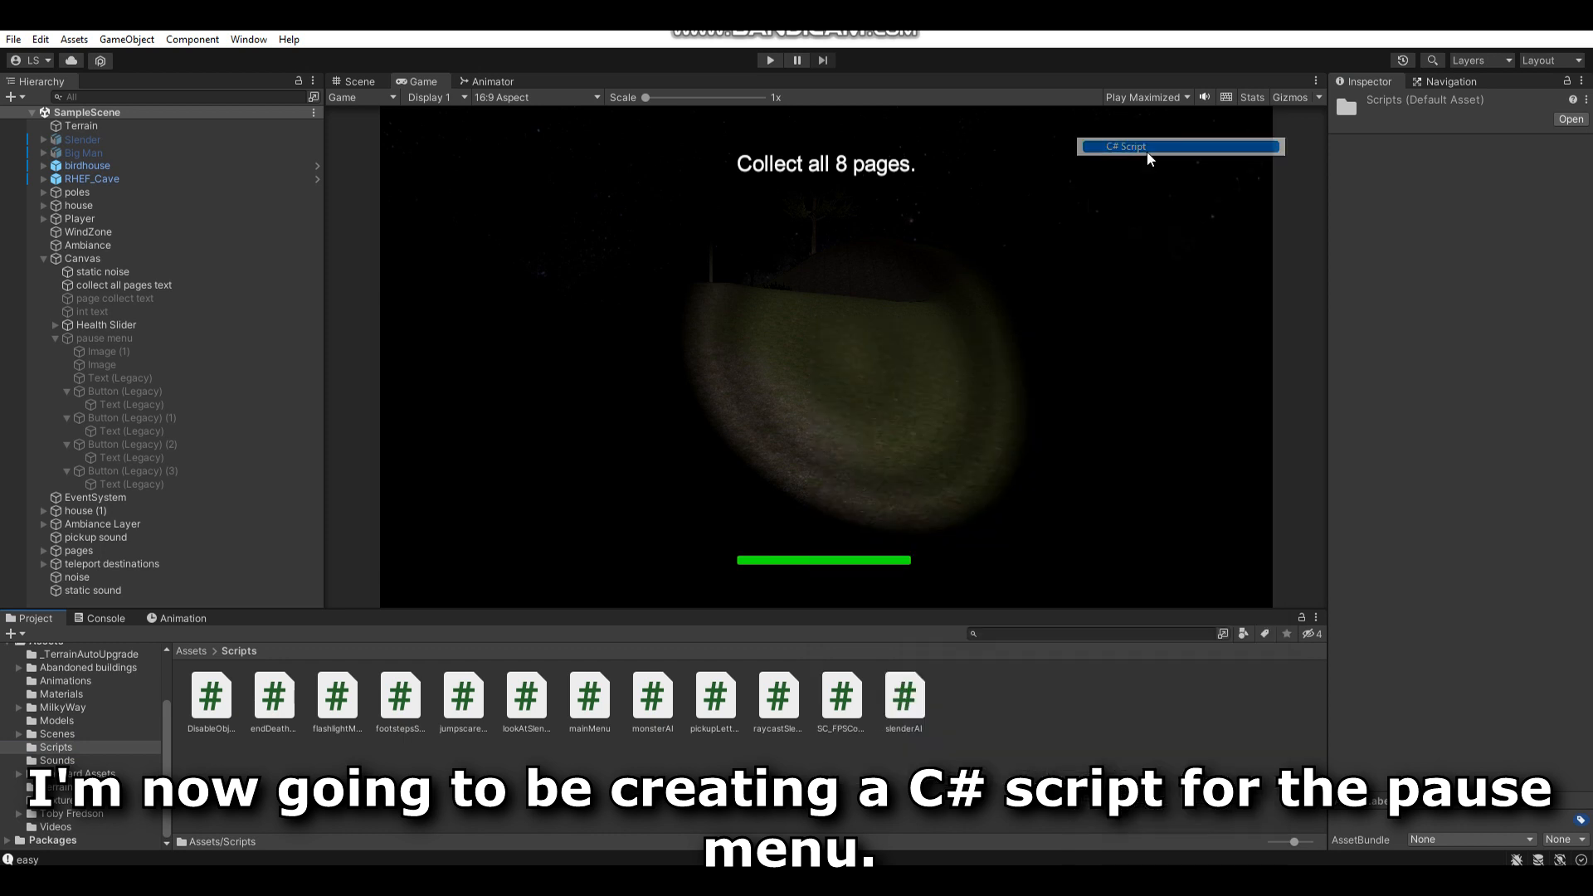
text(pausemenu)
key(Return)
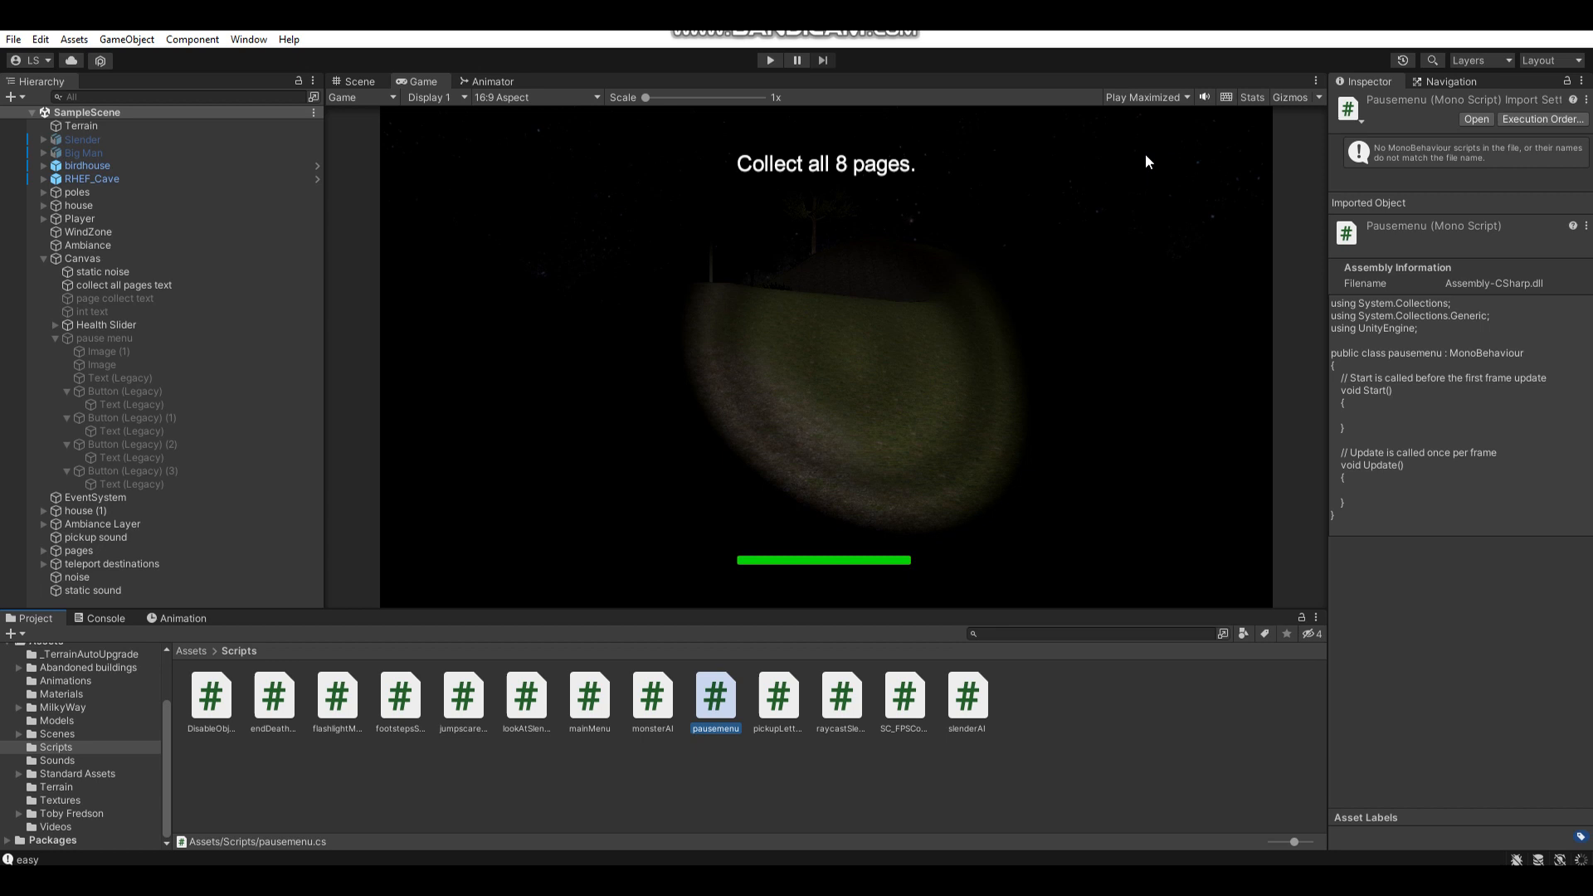
Open the pausemenu script in Visual Studio, replace its starter methods with "public GameObject pausemenu;", and save it.
double_click(725, 704)
drag(153, 353, 131, 203)
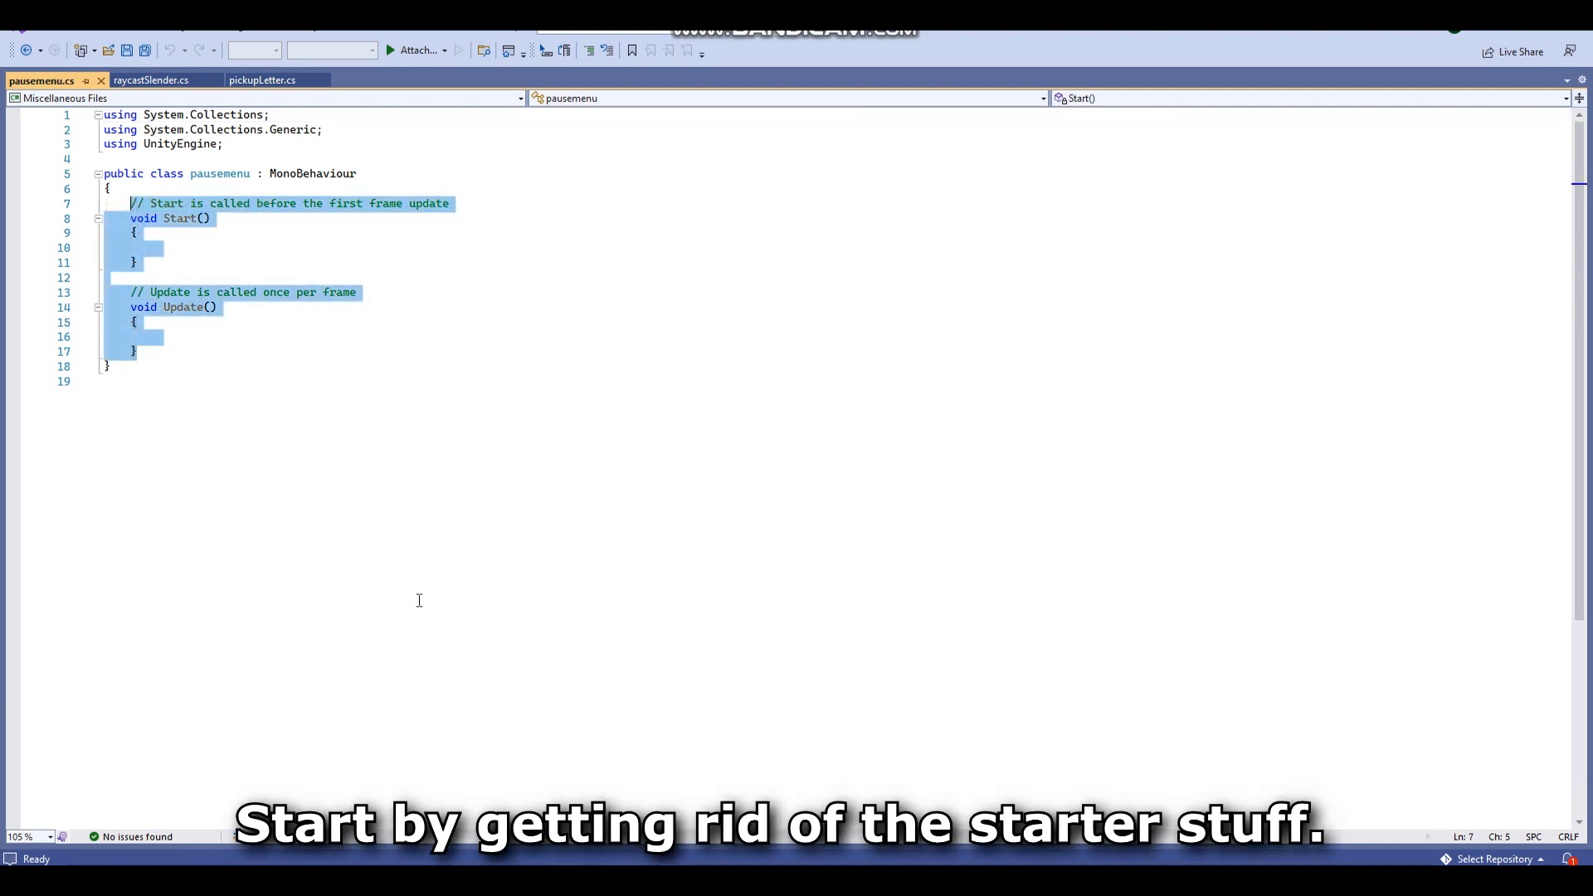
text(public )
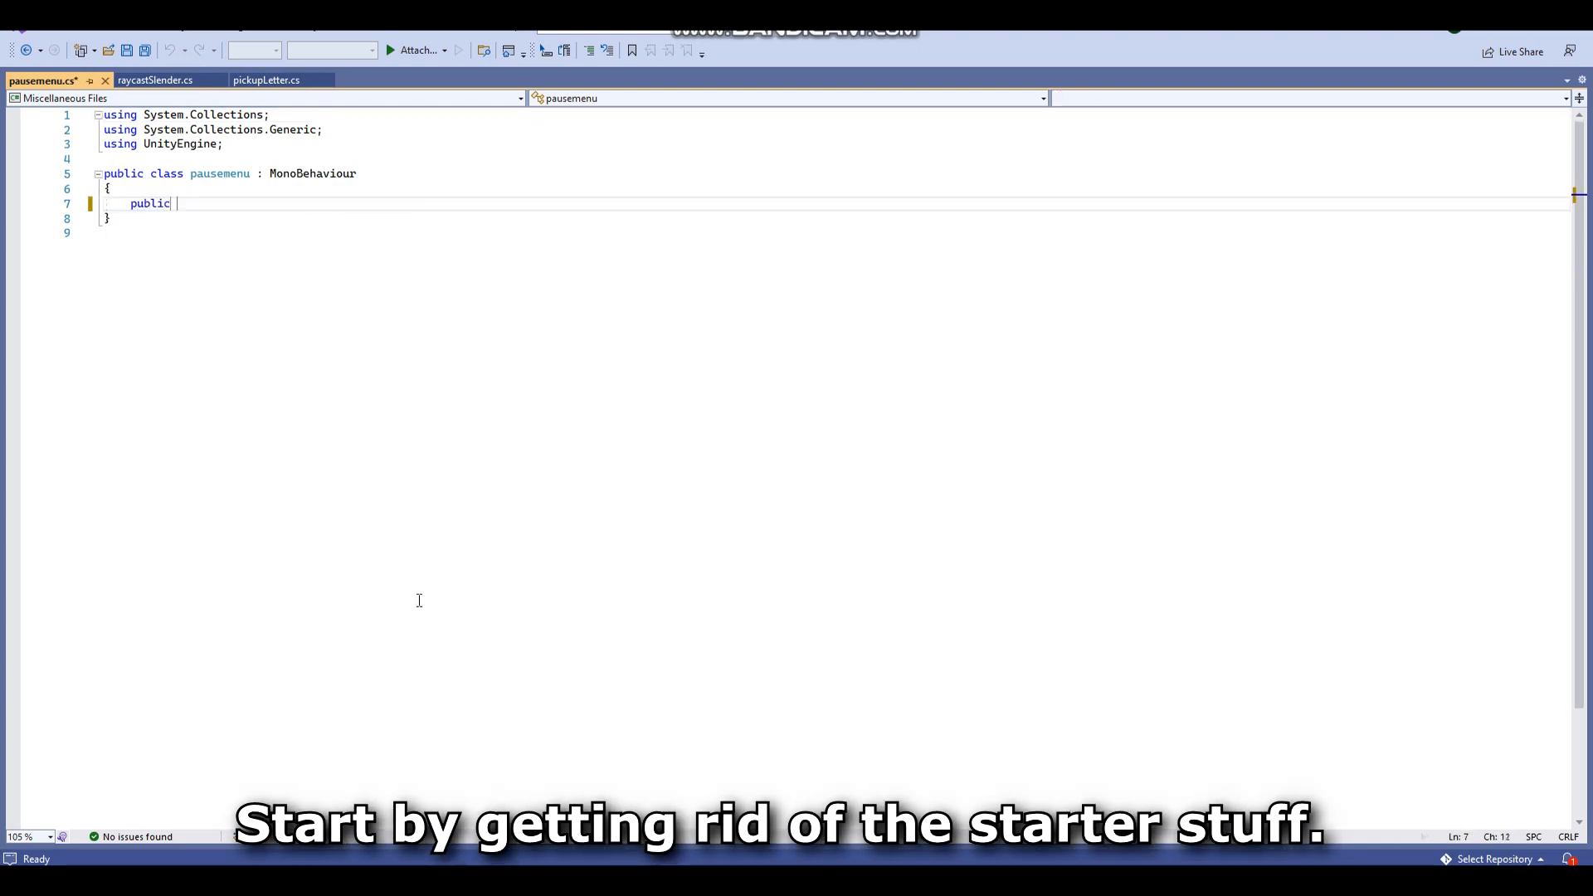
text(GameObjec)
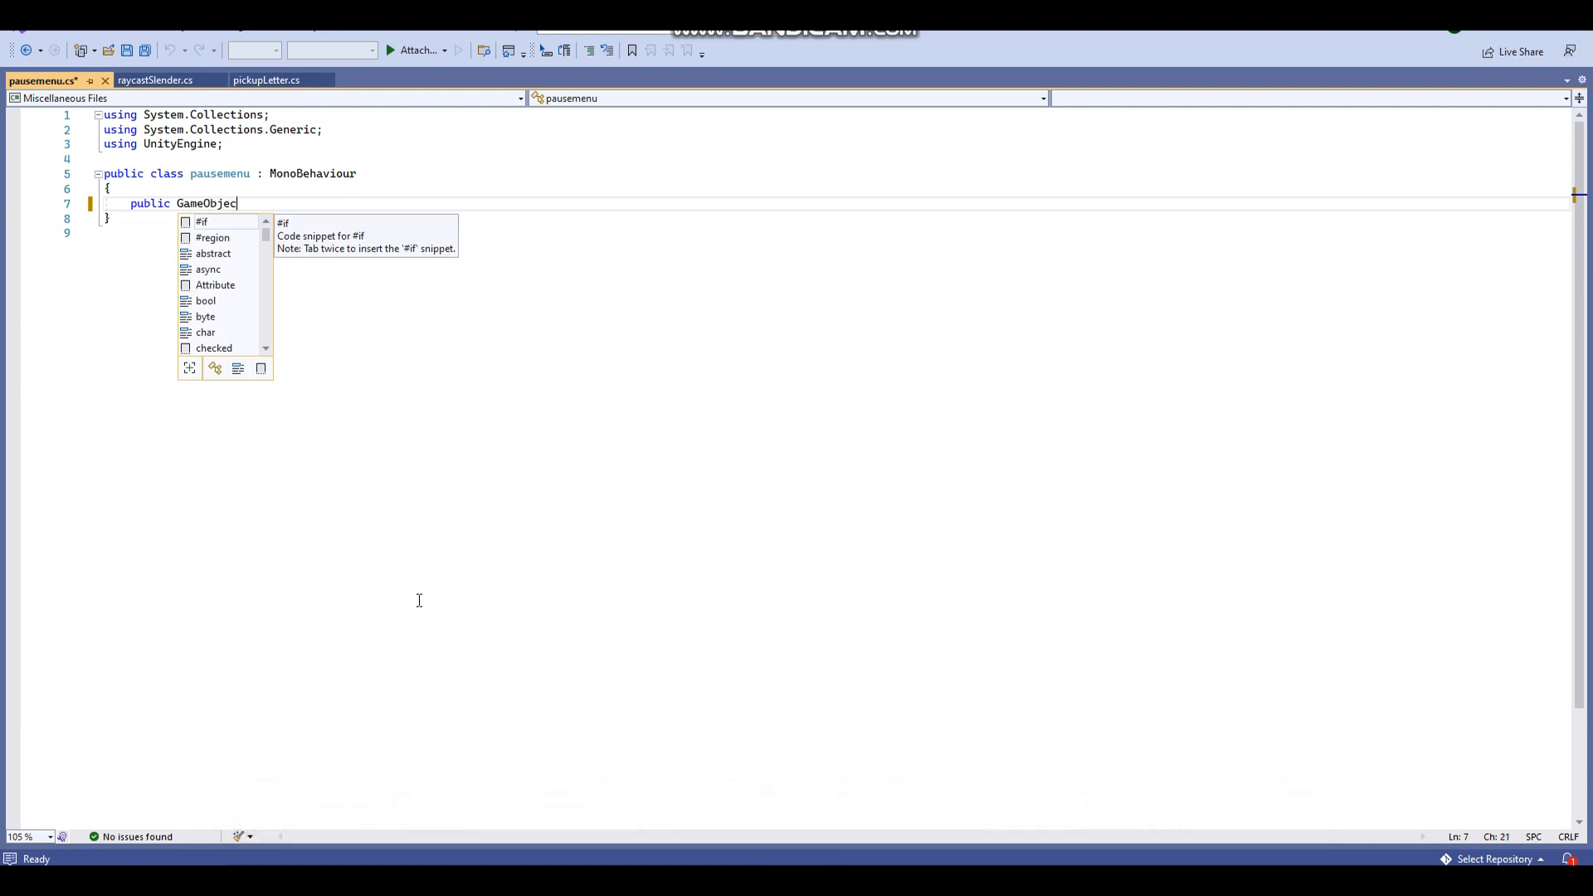
text(t paus)
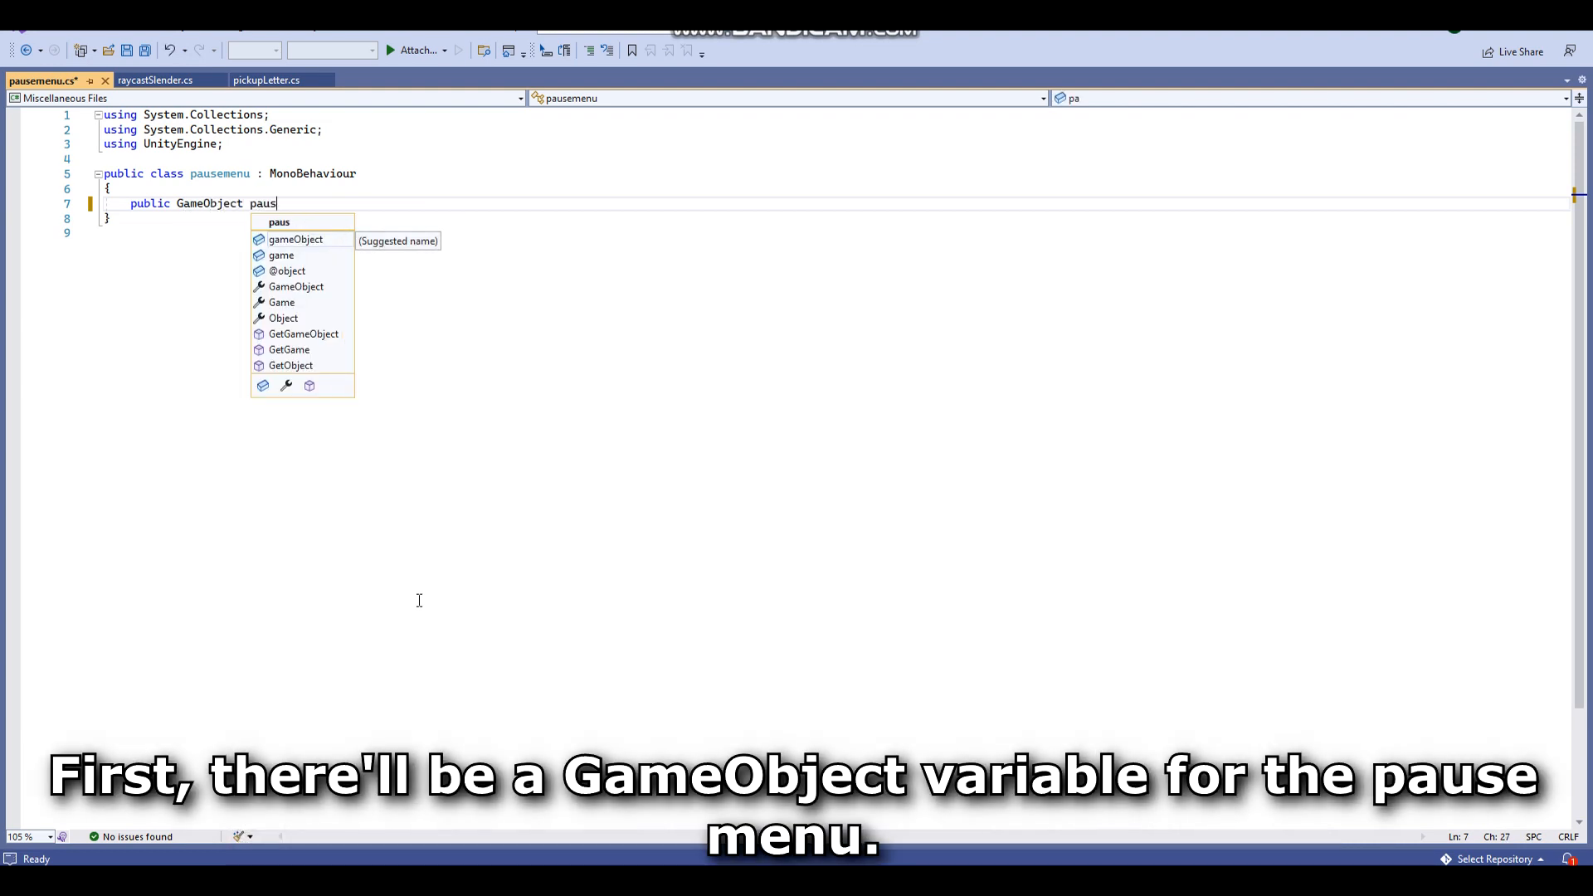
text(emenu;)
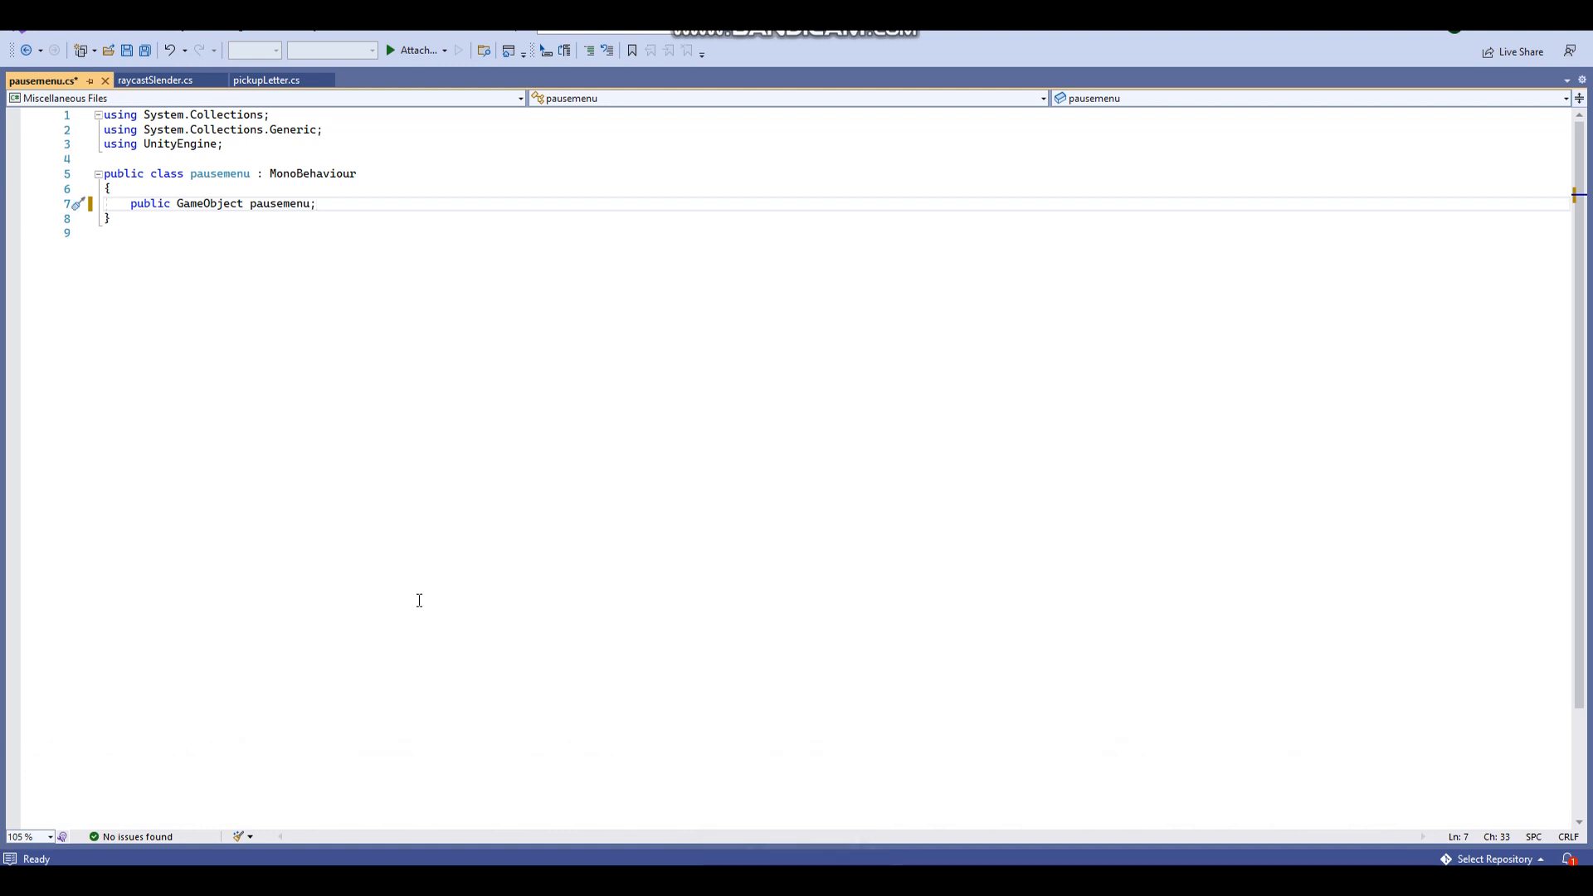
key(ctrl+s)
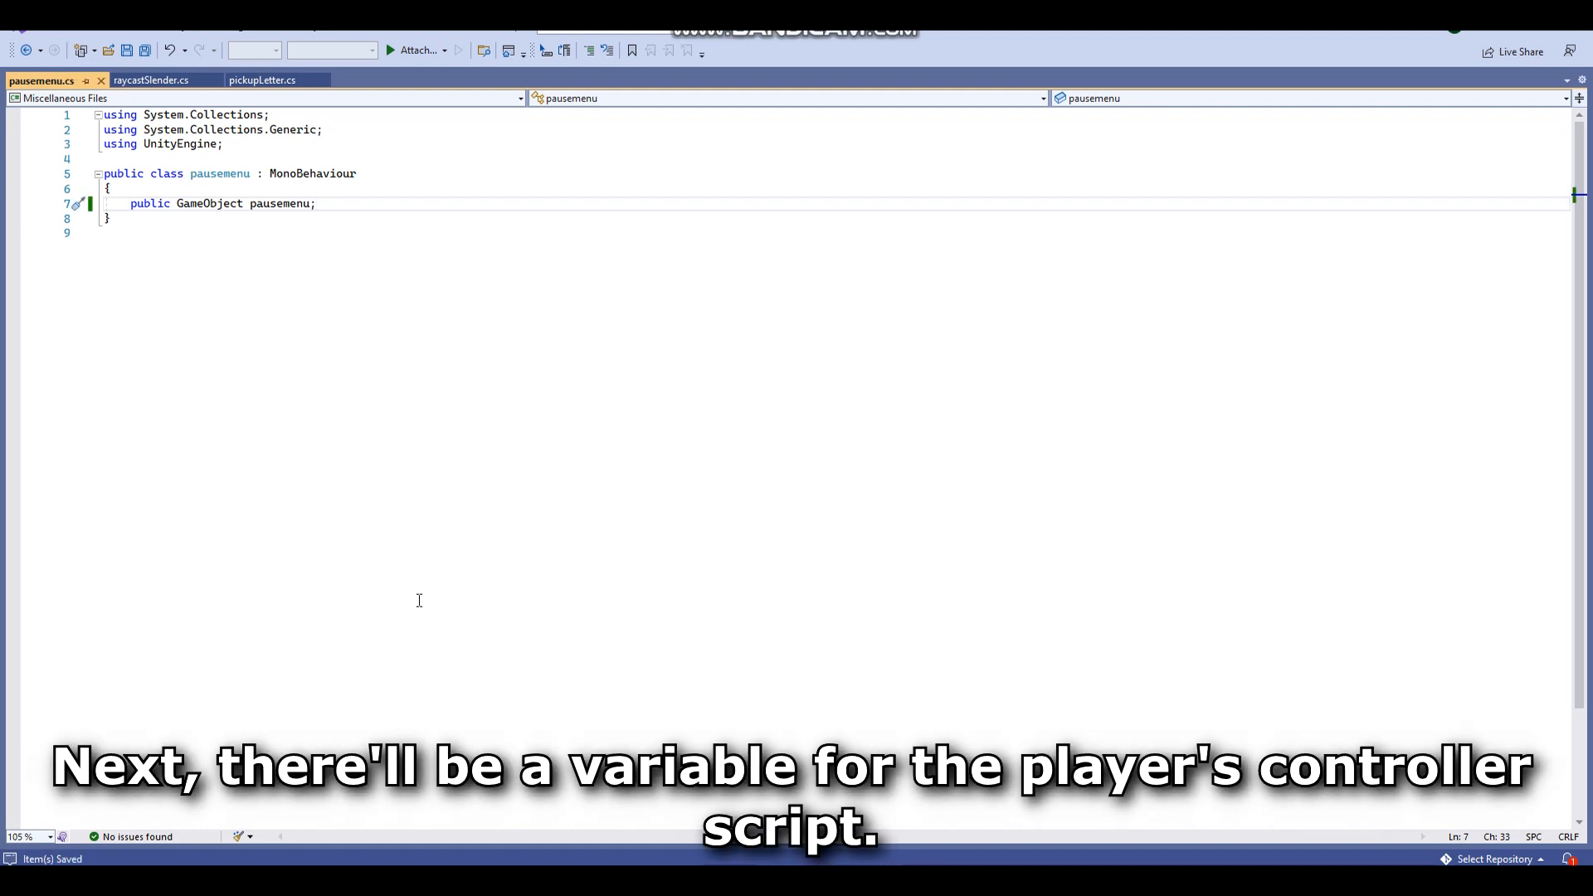
Declare the player controller variable below it with "public SC_FPSController player;".
key(Return)
text(publi)
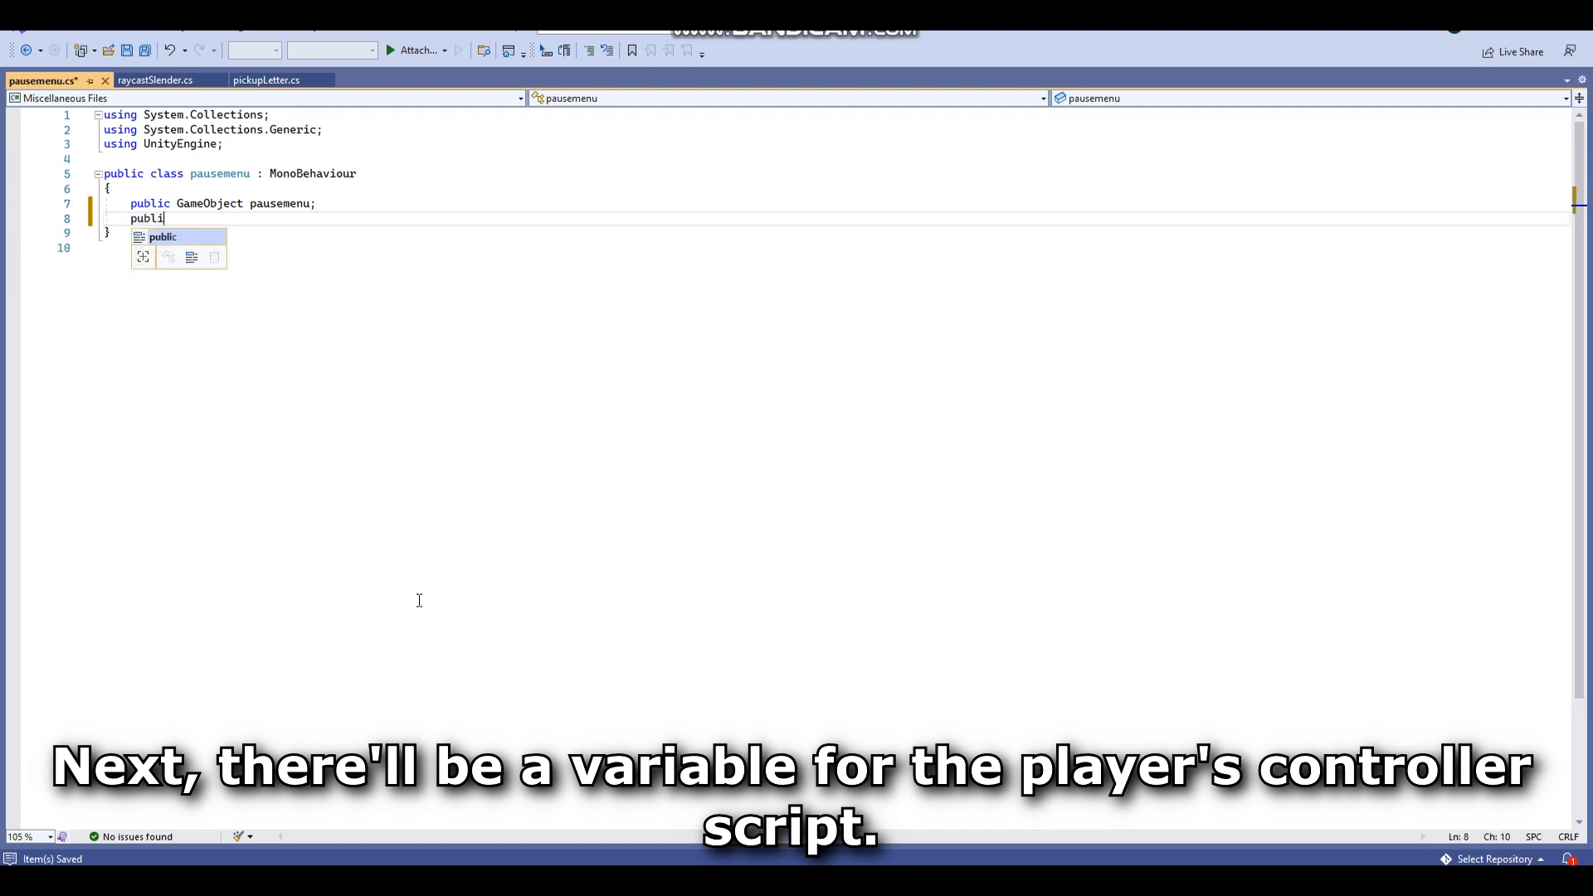
text(c SC_FPSController player)
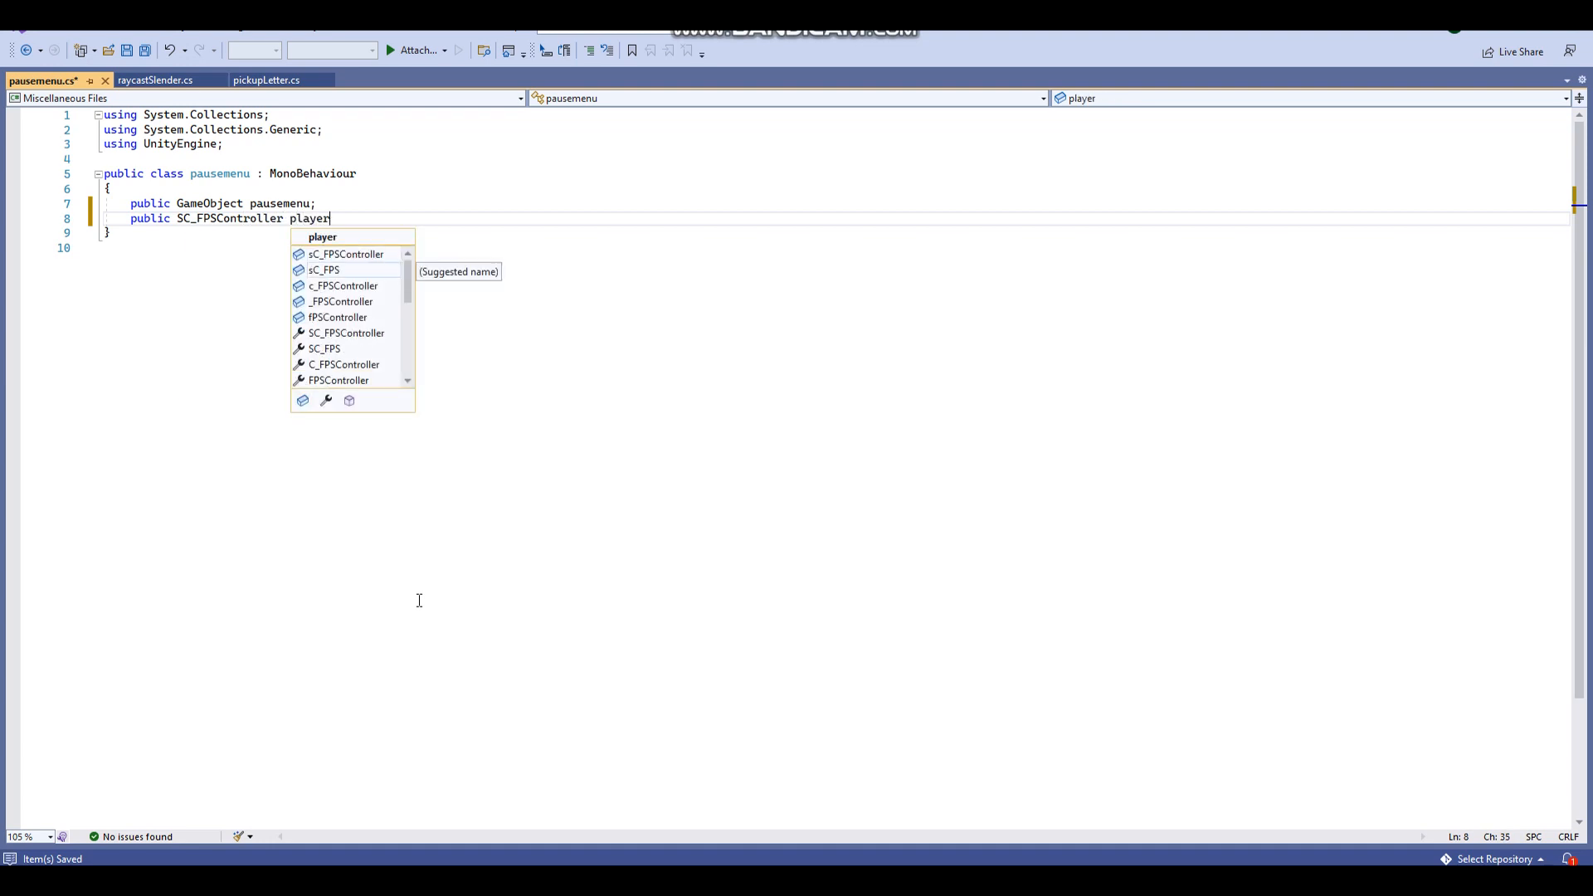
text(;)
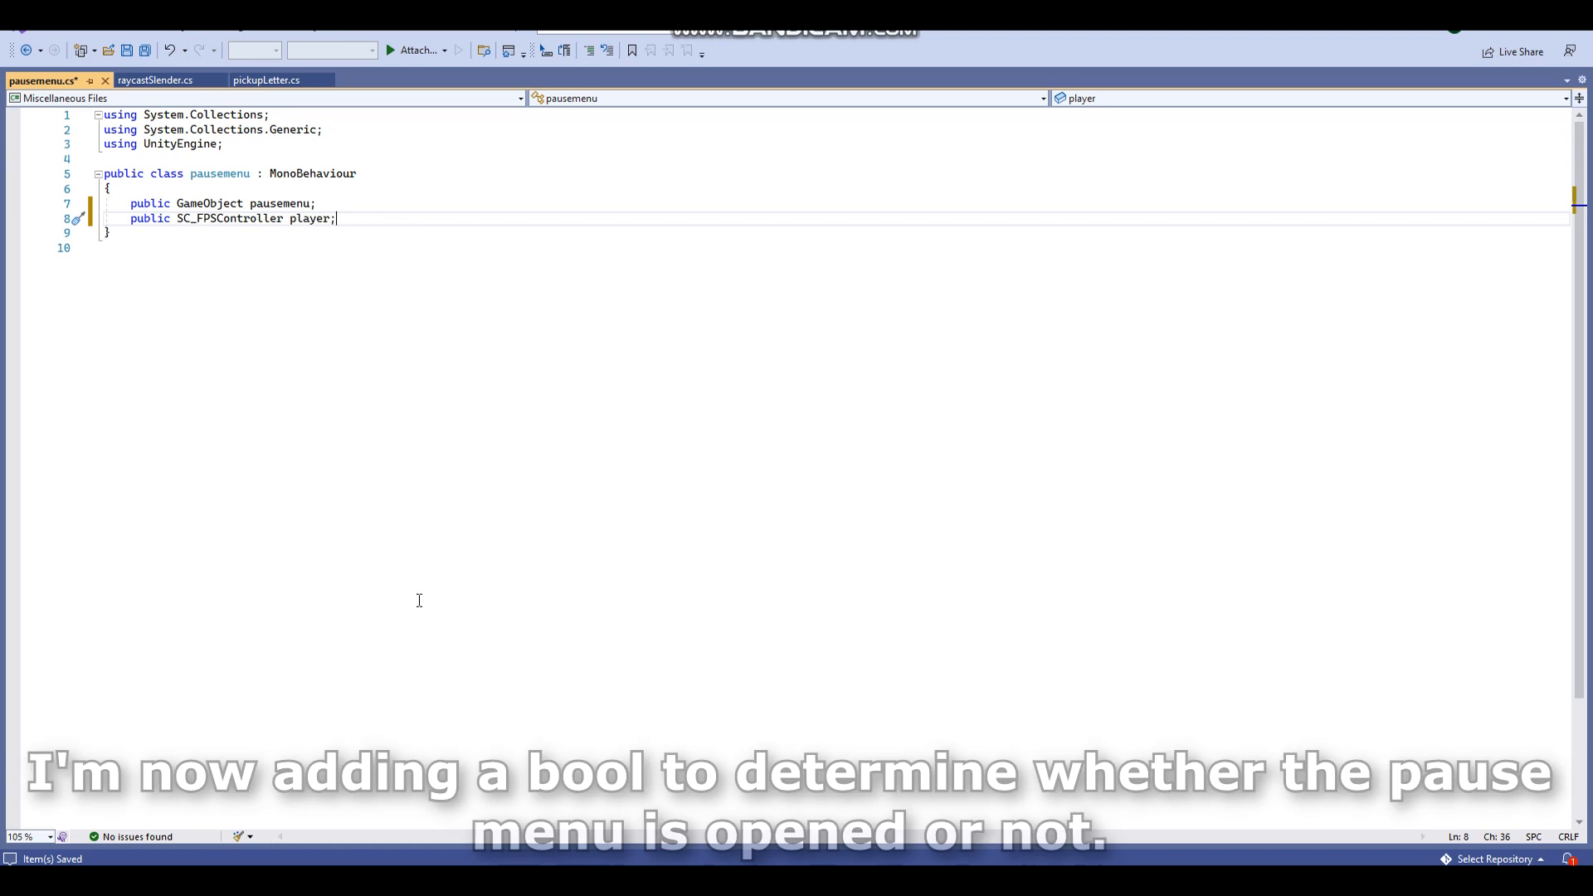
Declare the pause state variable with "public bool paused;" and save the script.
key(Return)
text(public bool paus)
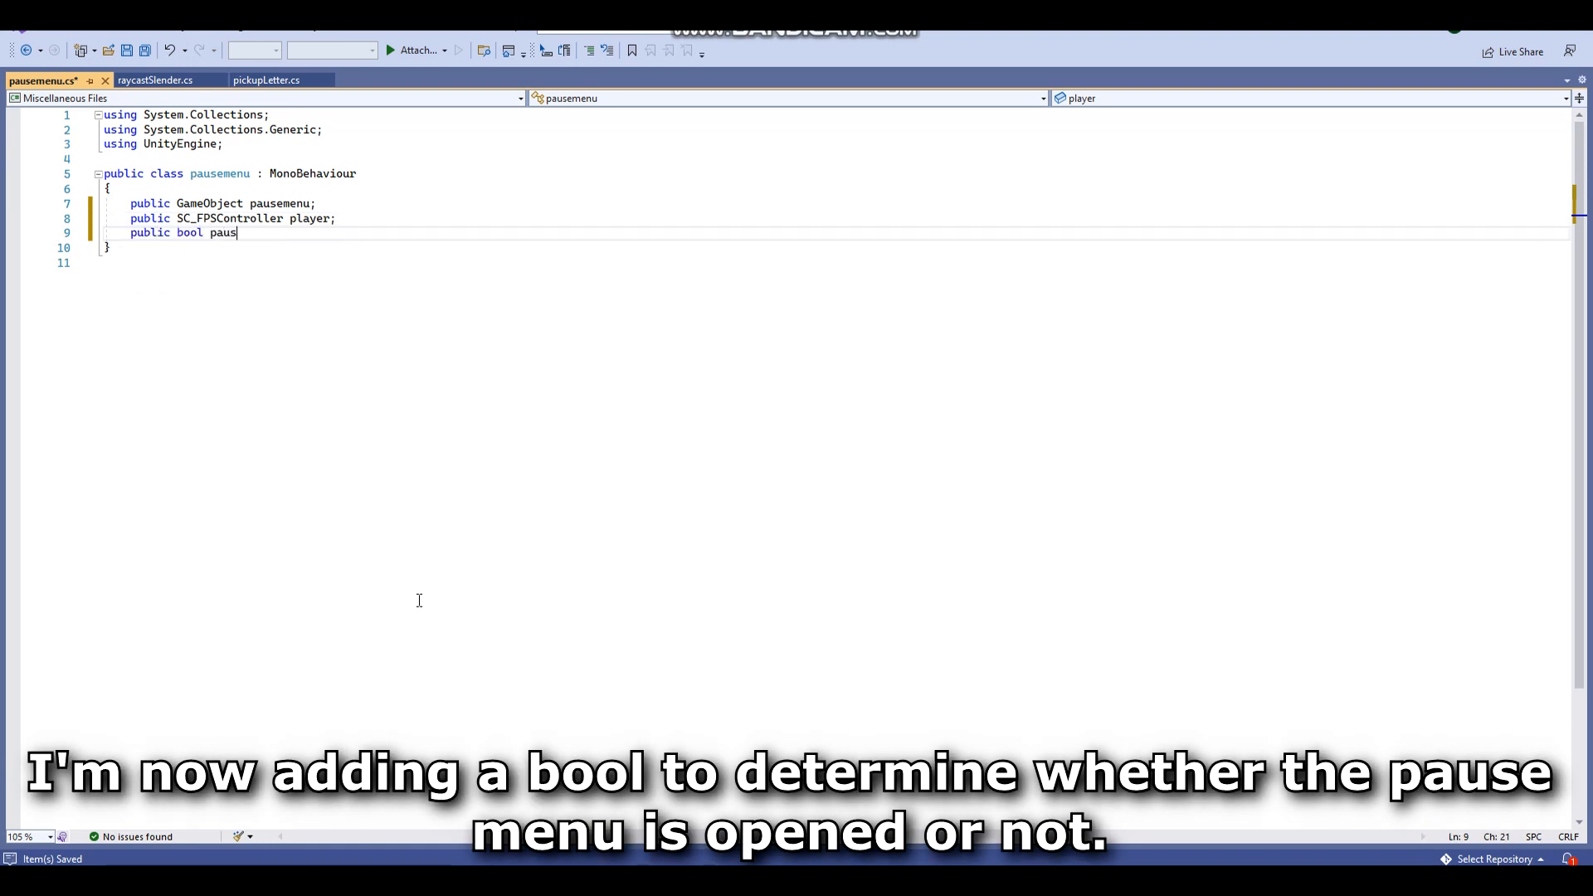
text(ed;)
key(ctrl+s)
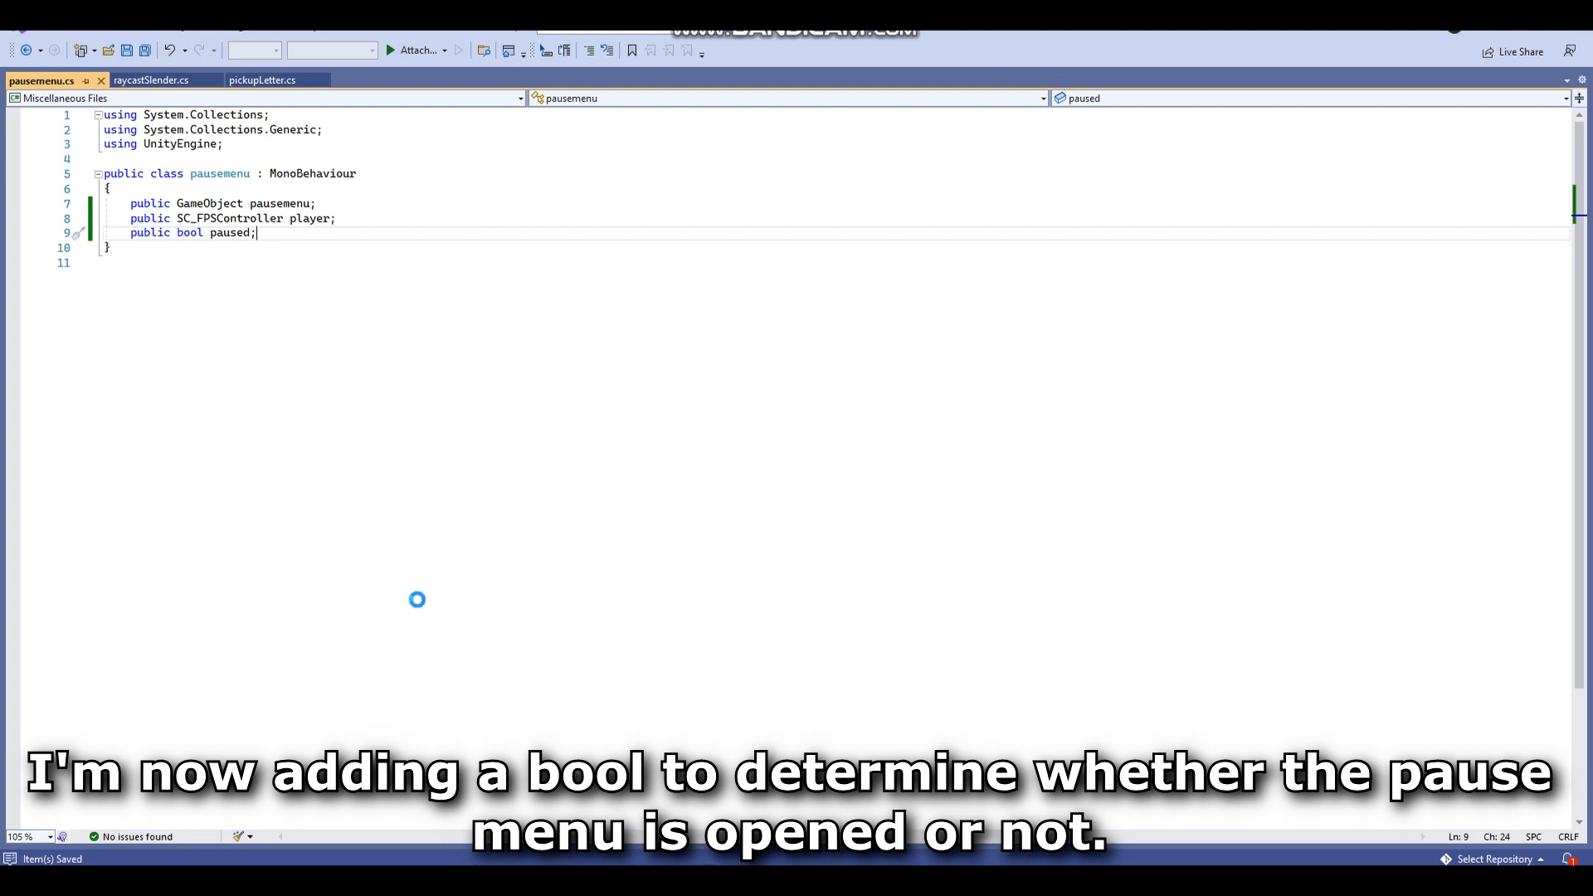
Add an Update() method that runs "paused = !paused;" inside an if (Input.GetKeyDown(KeyCode.Escape)) block.
key(Return)
key(Return)
text(void Update() {)
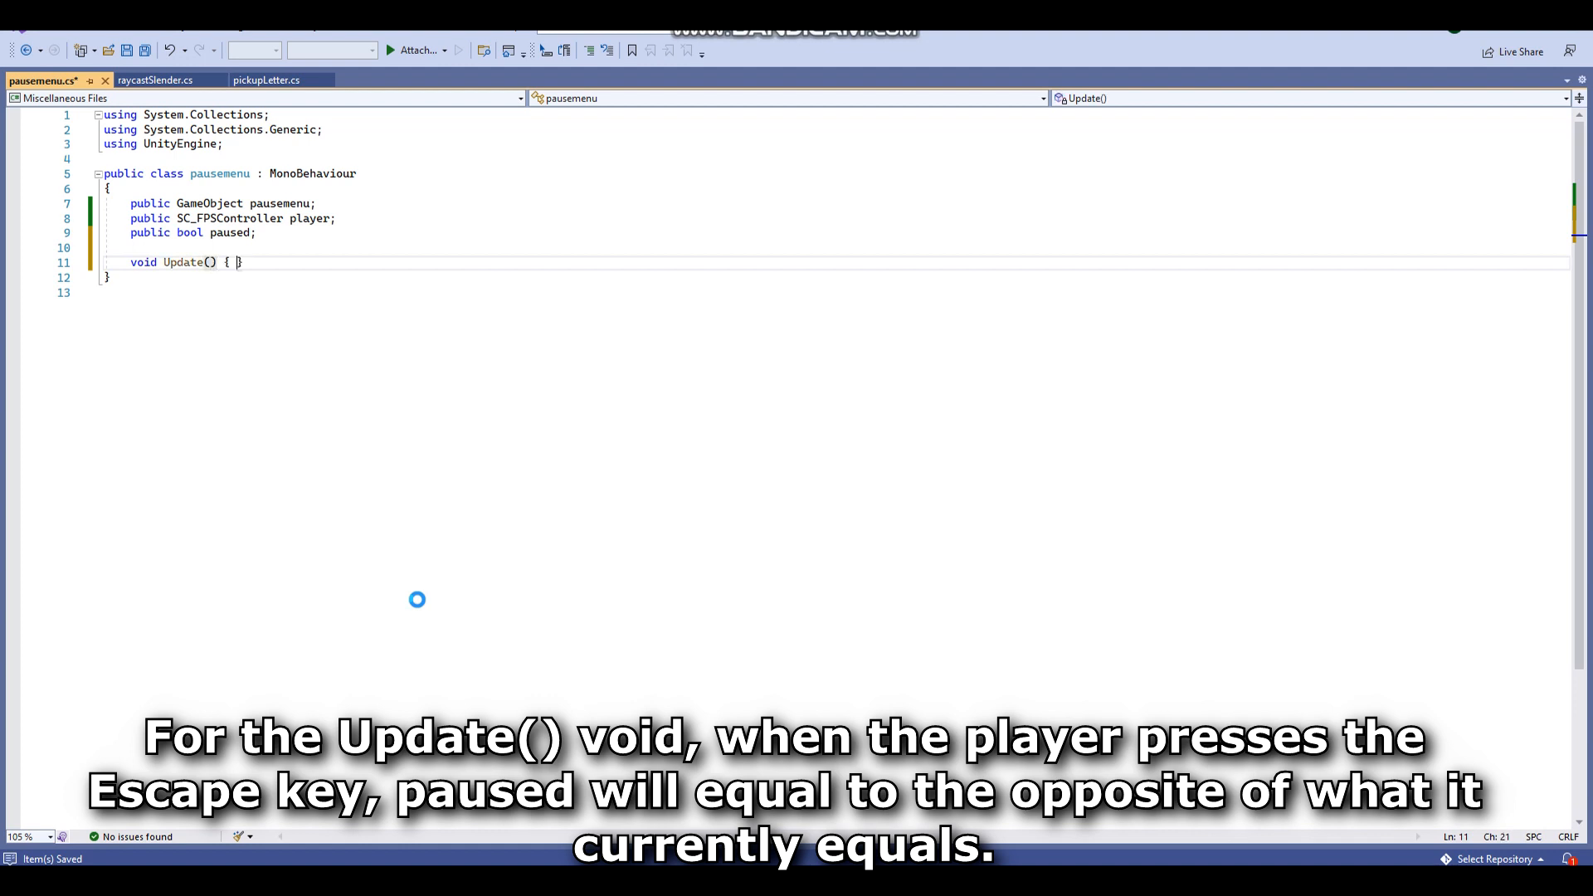
key(Return)
text(if(Input.G)
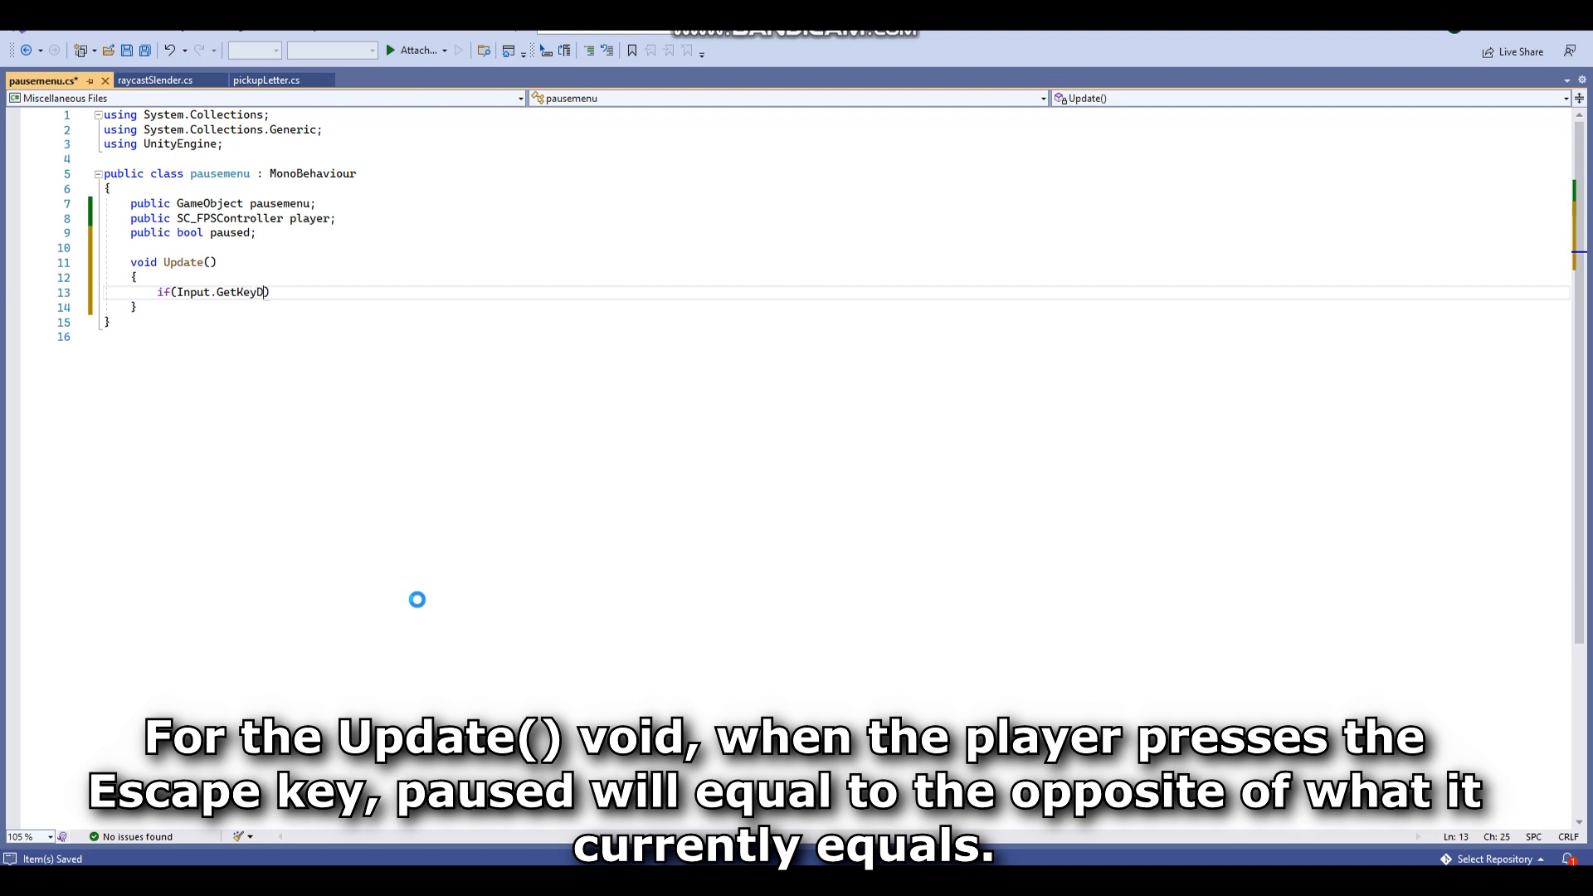
text(etKeyDown(Key)
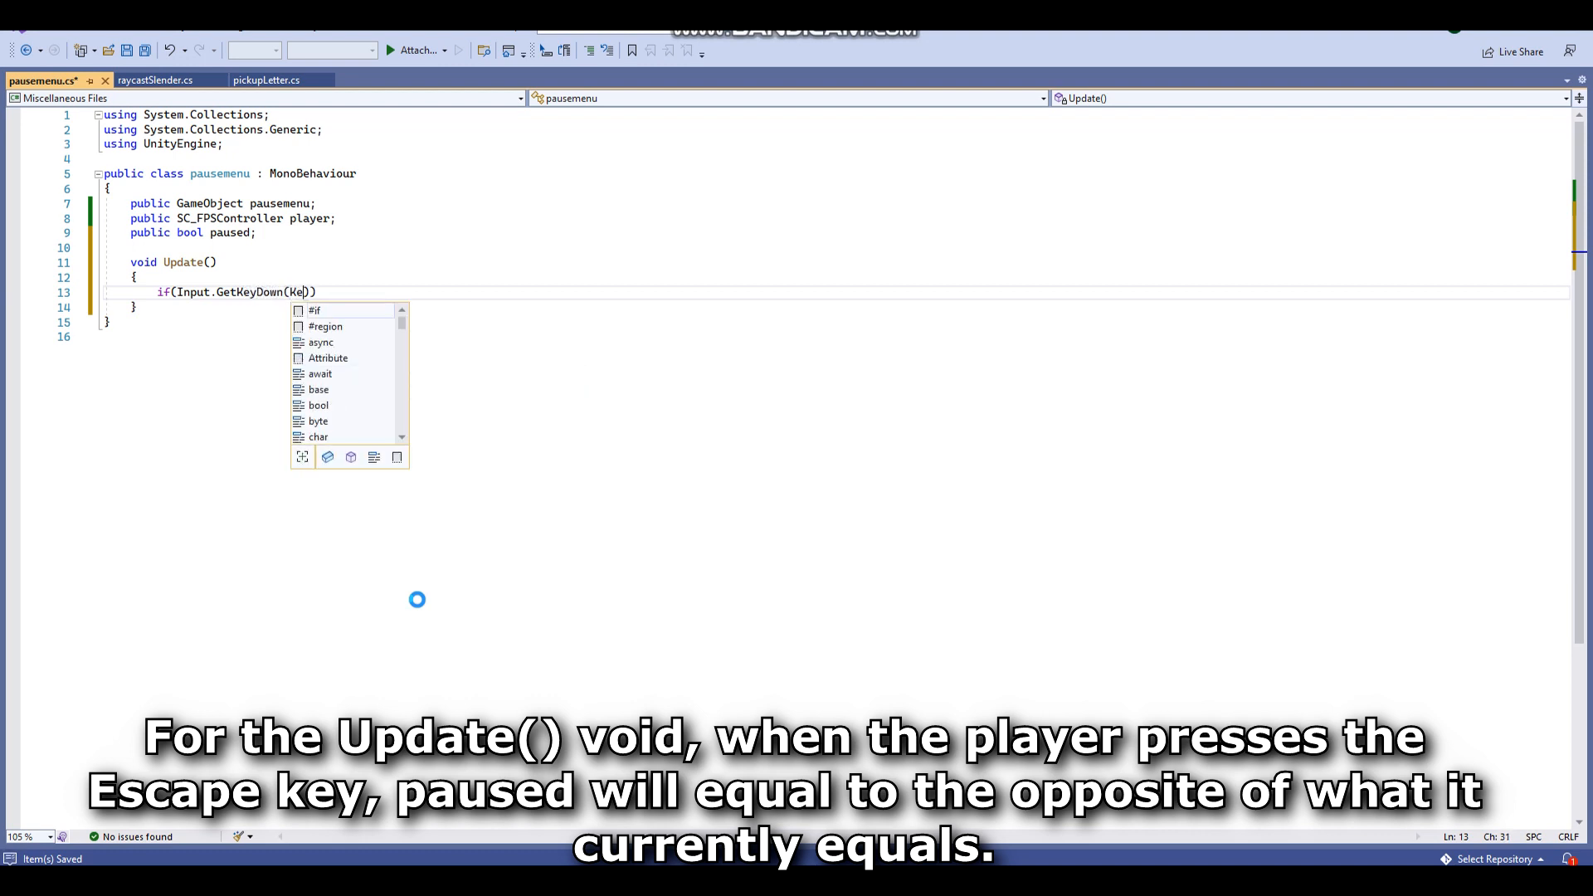
text(Code.Escape)
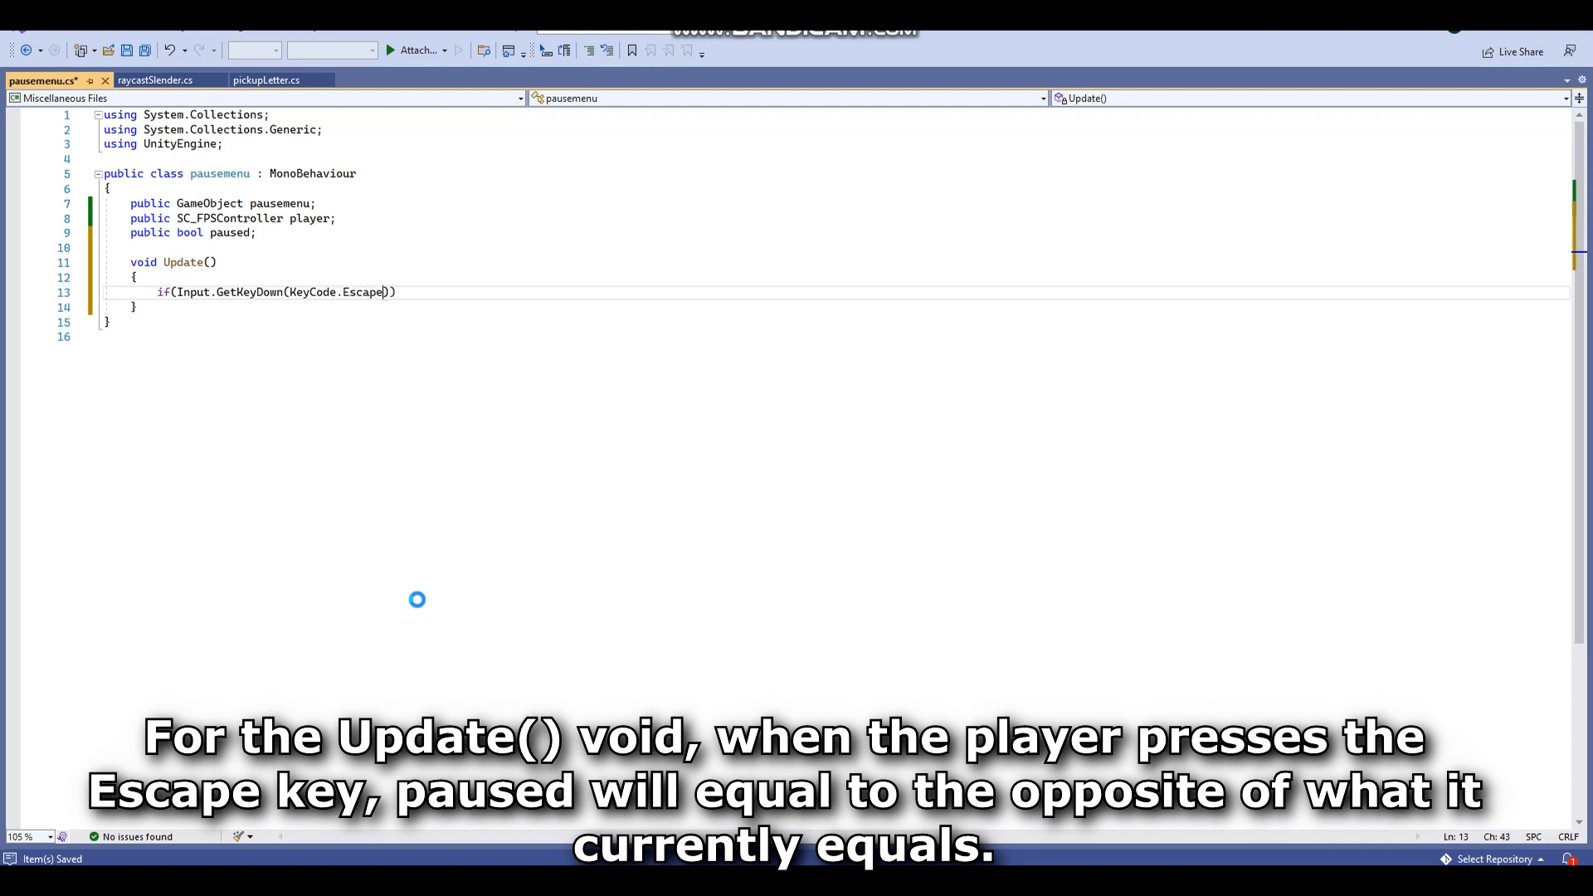
text(){)
key(Return)
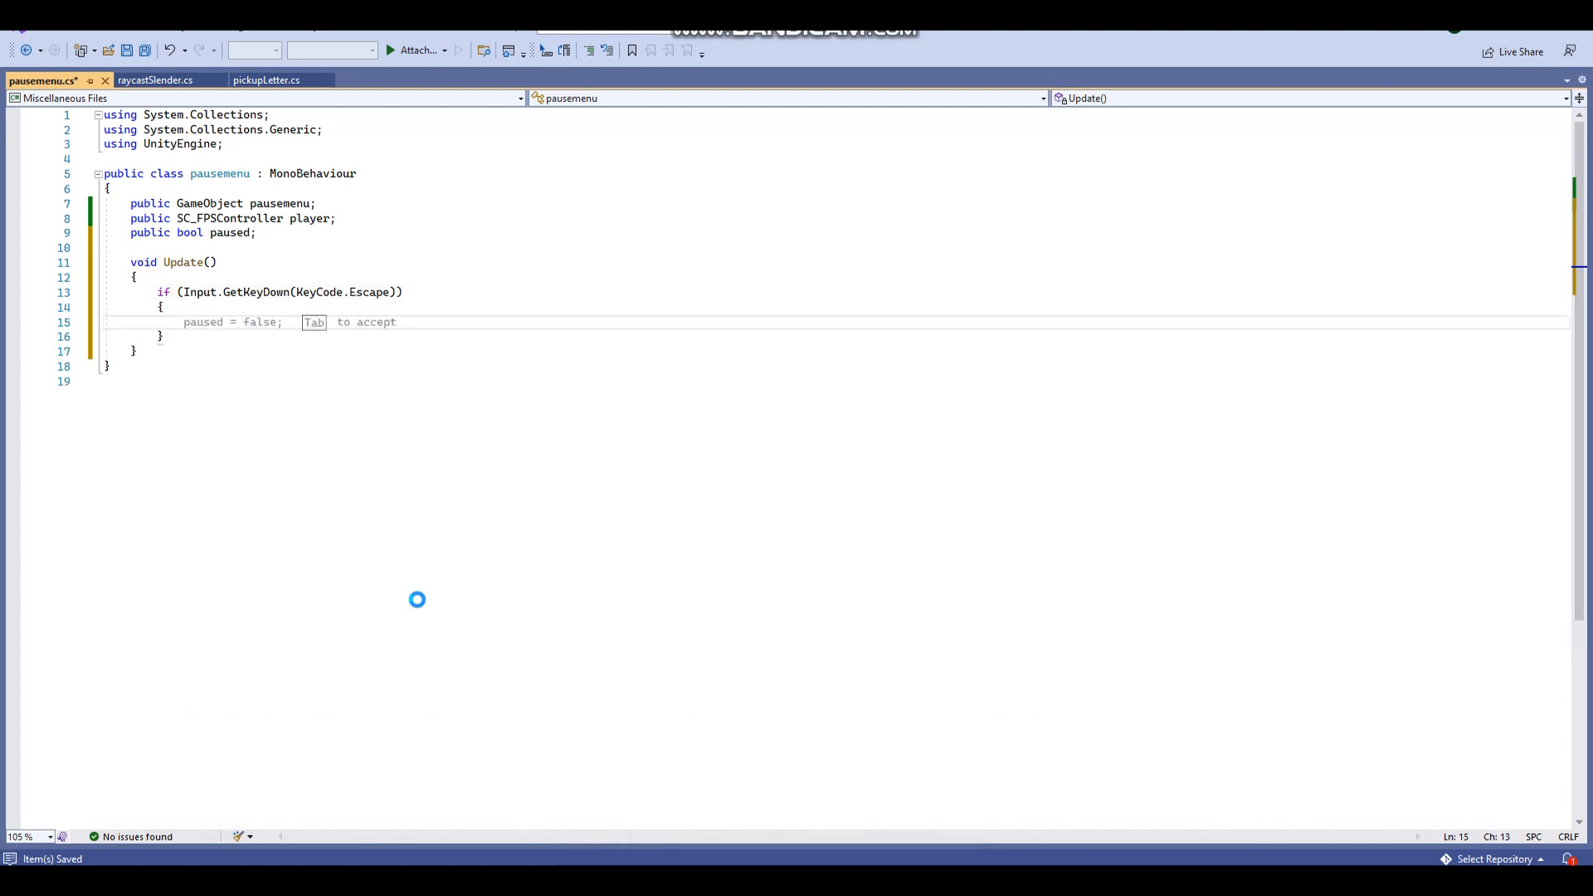
text(paus)
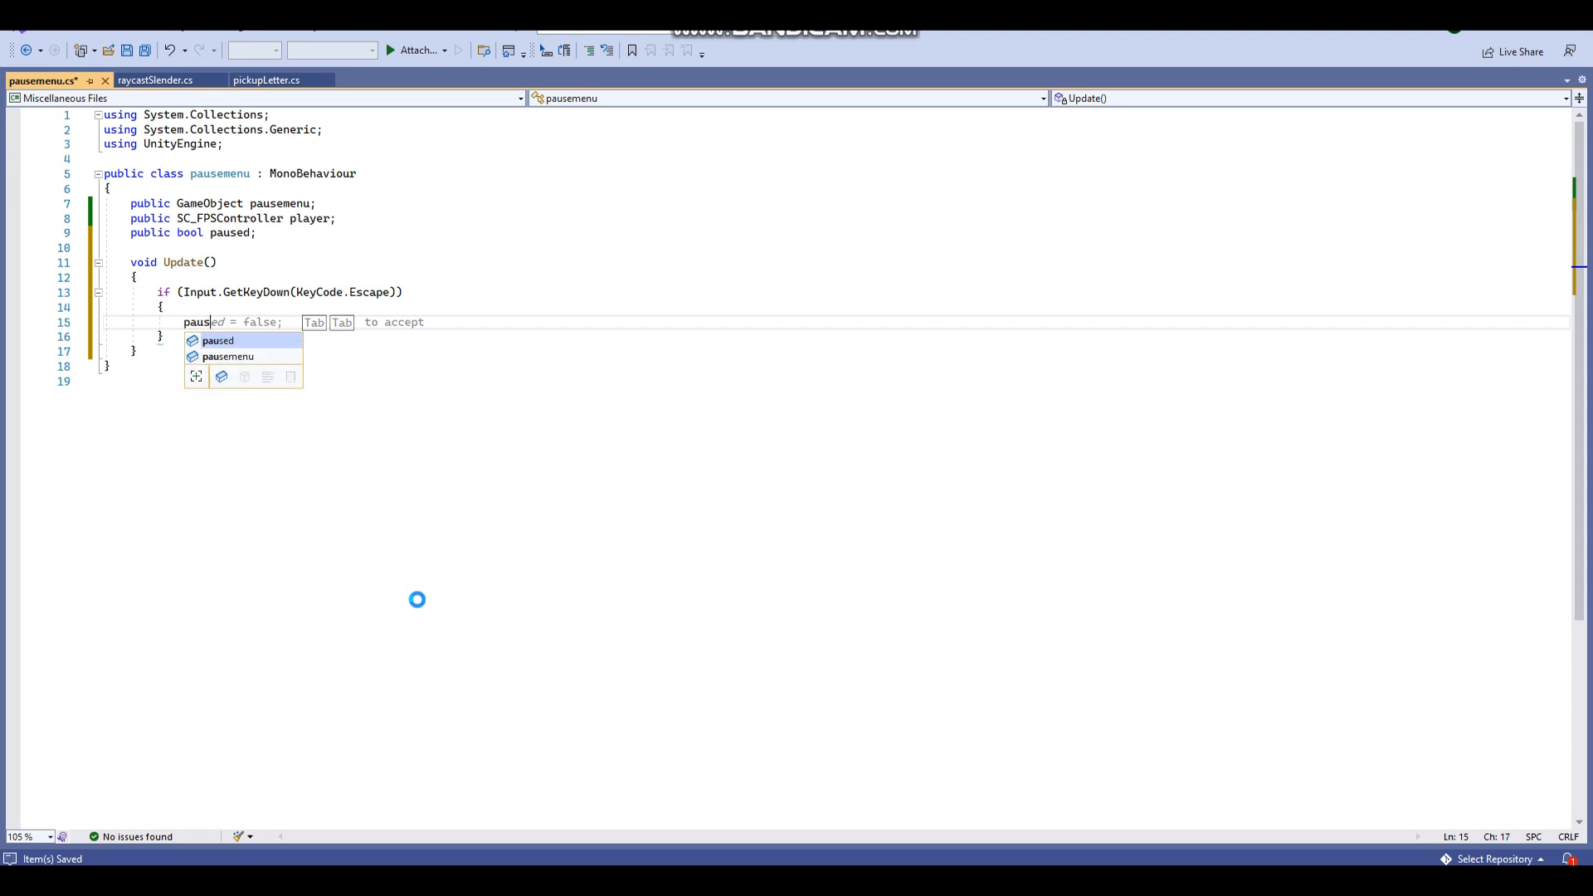
text(ed = !paused;)
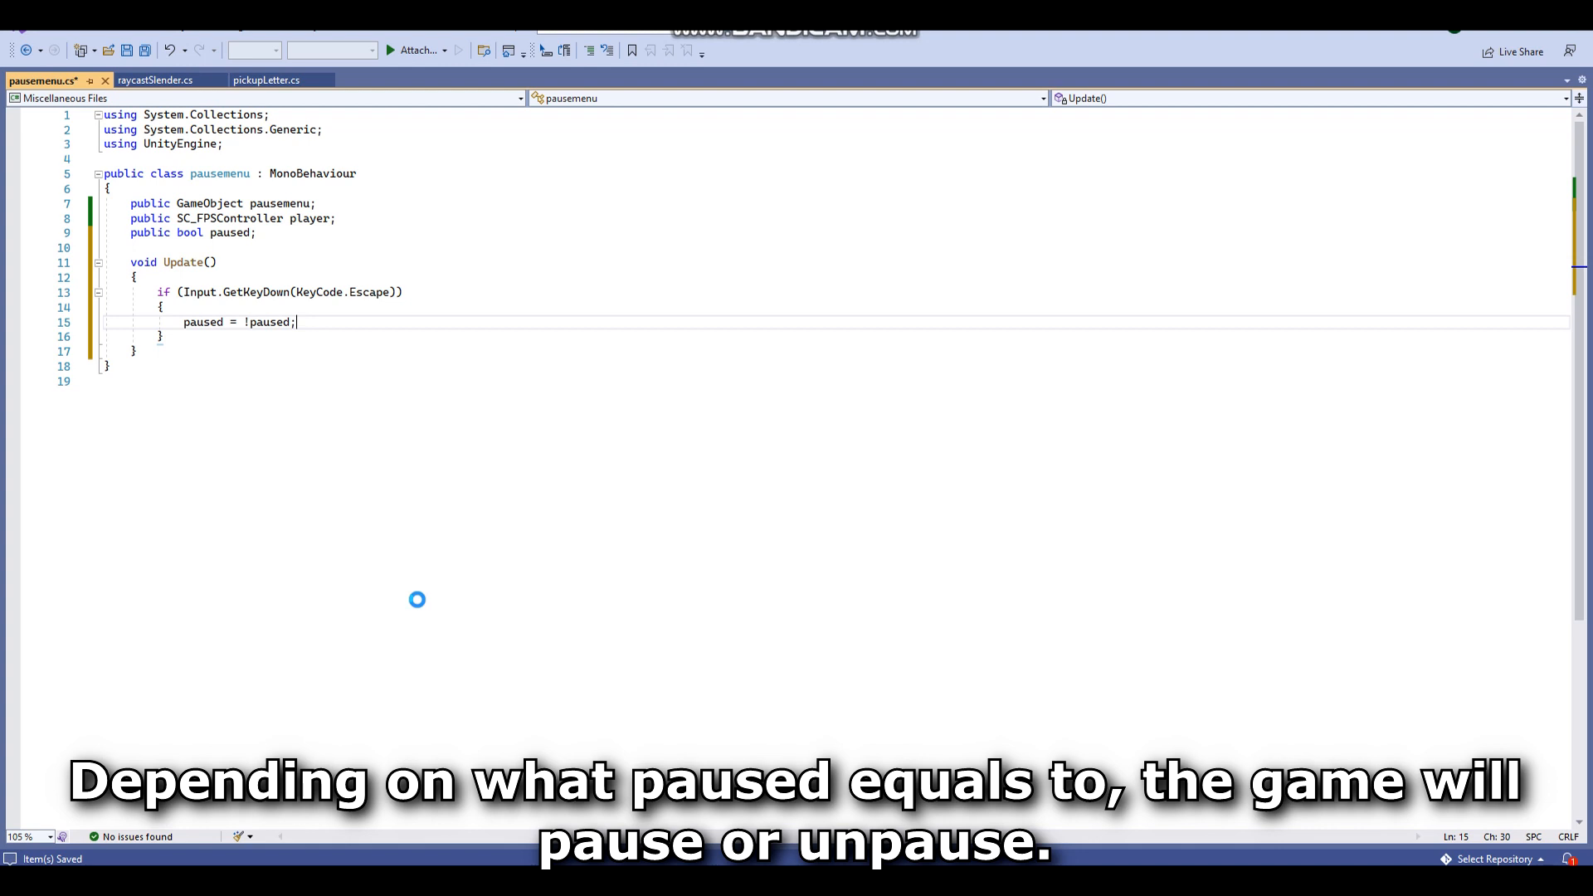
Below the toggle, add an if(paused == true) block containing "player.enabled = false;" and "pausemenu.SetActive(true);".
key(Return)
text(if)
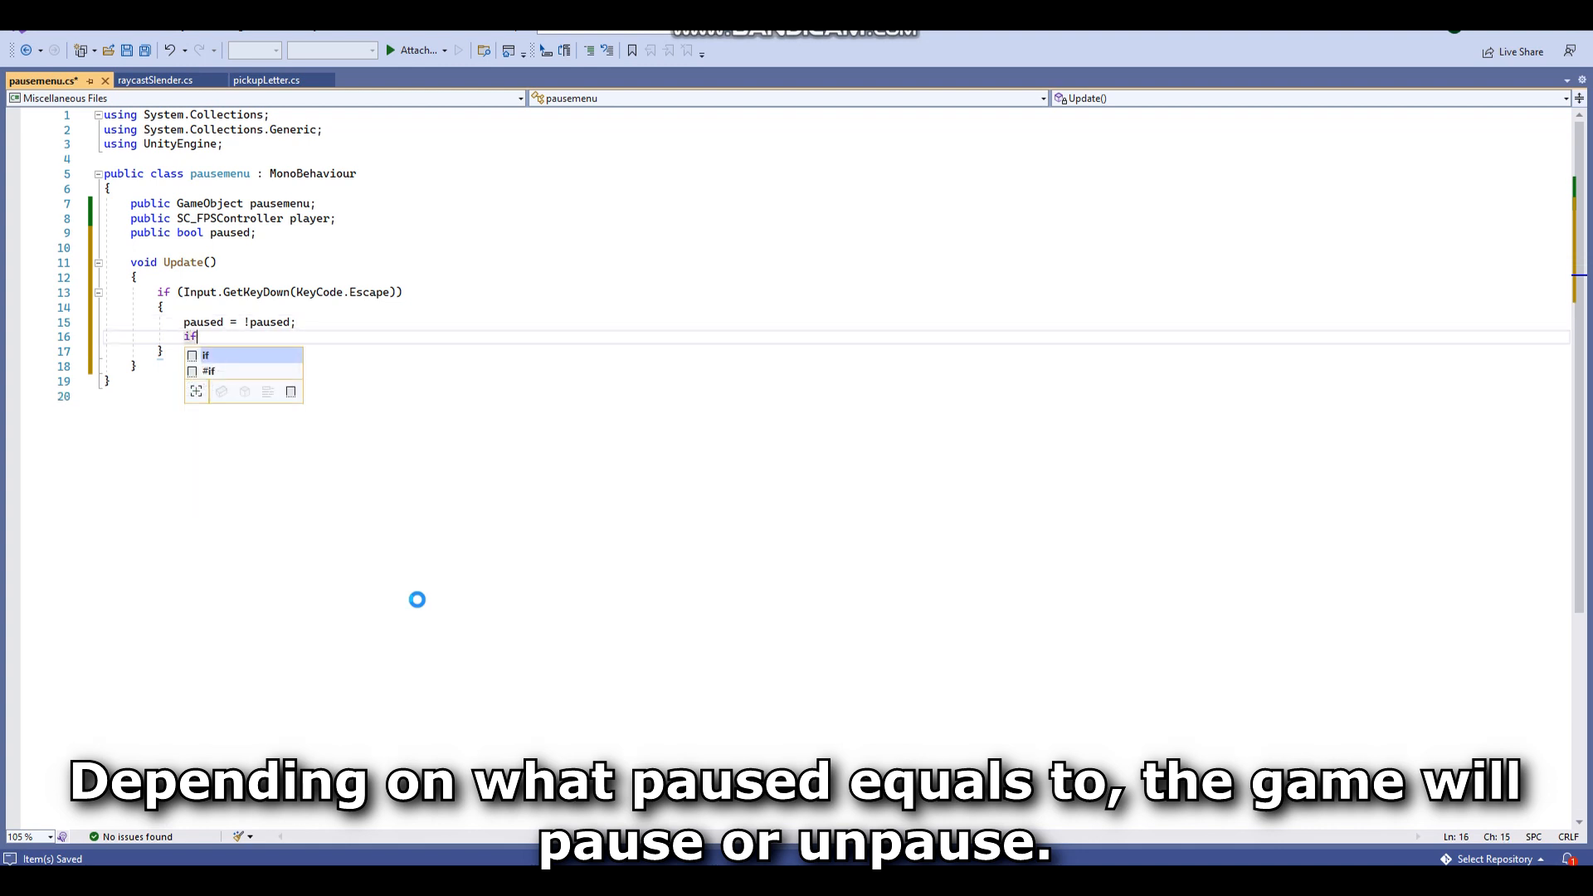
text((paused == true)
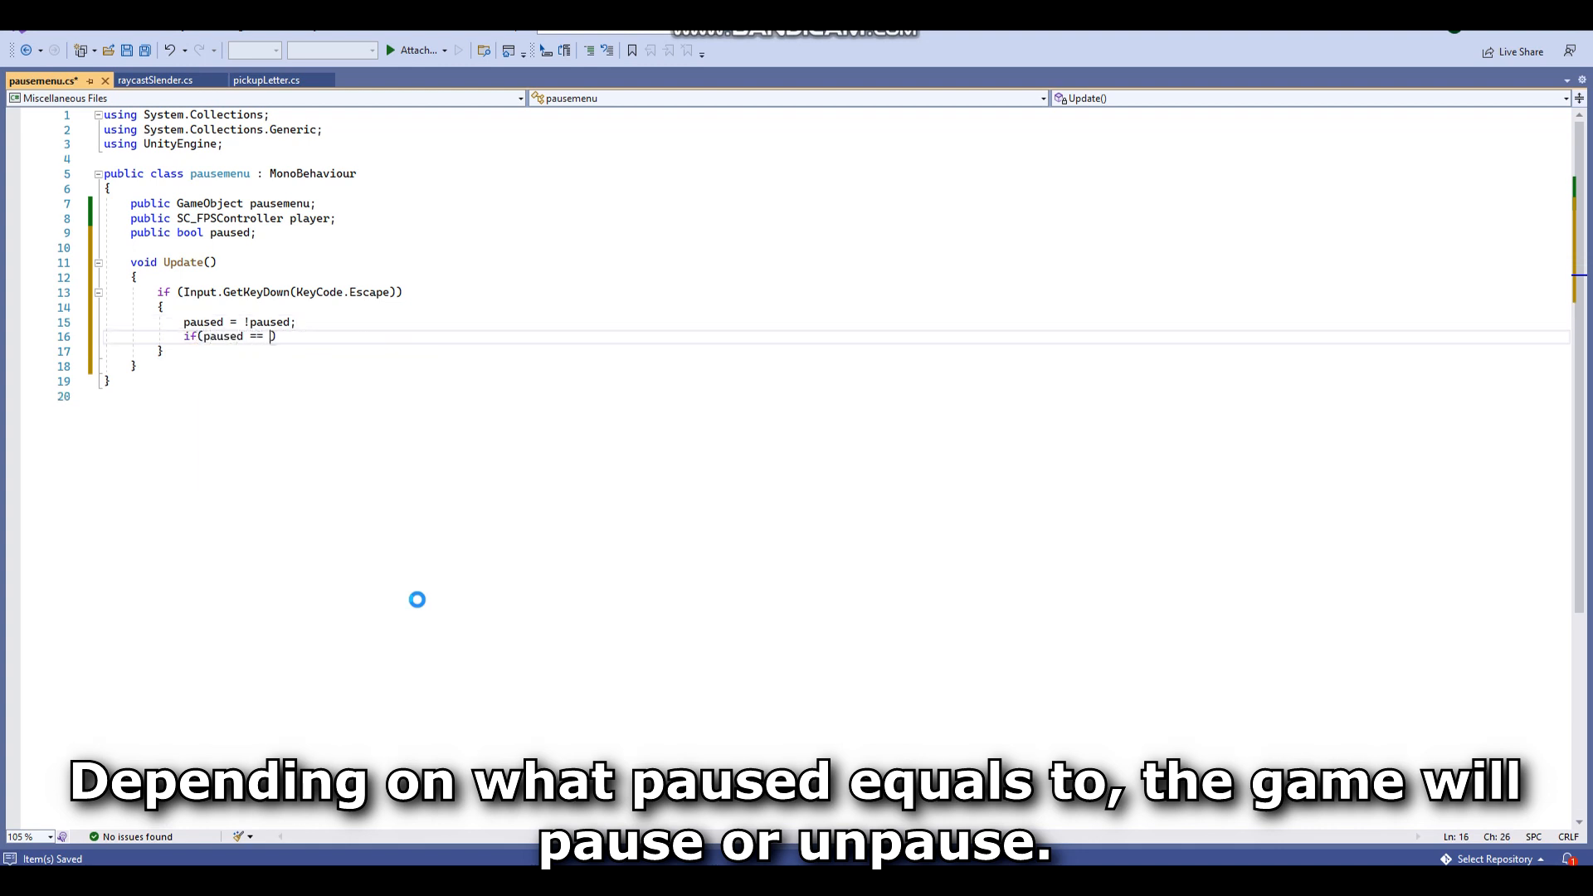
text(){)
key(Return)
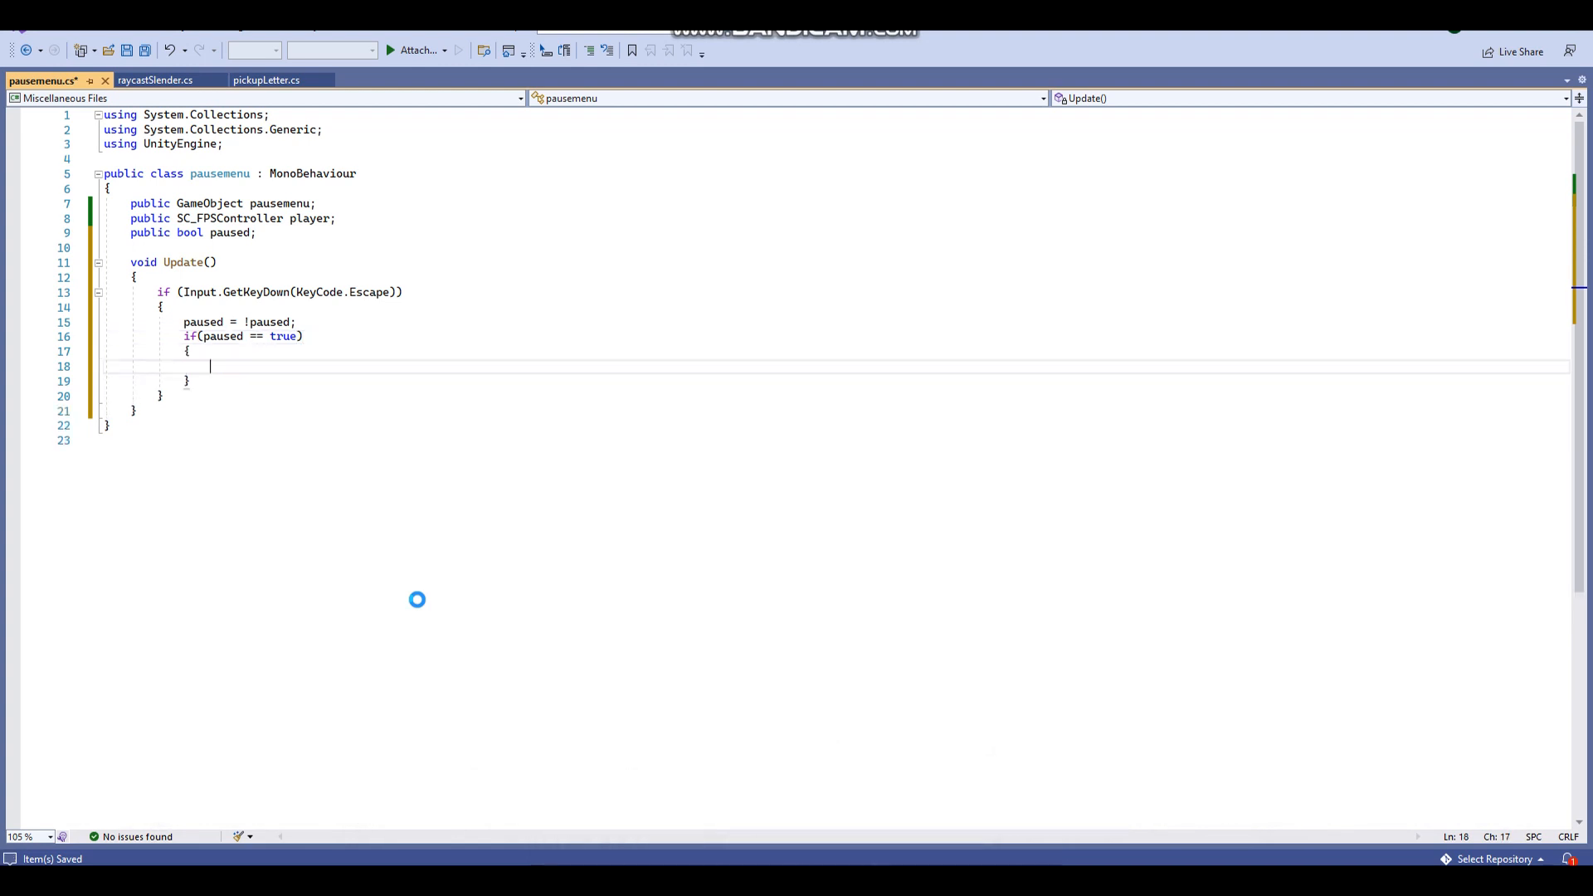
text(player.enabled = false;)
key(Return)
text(pauseme)
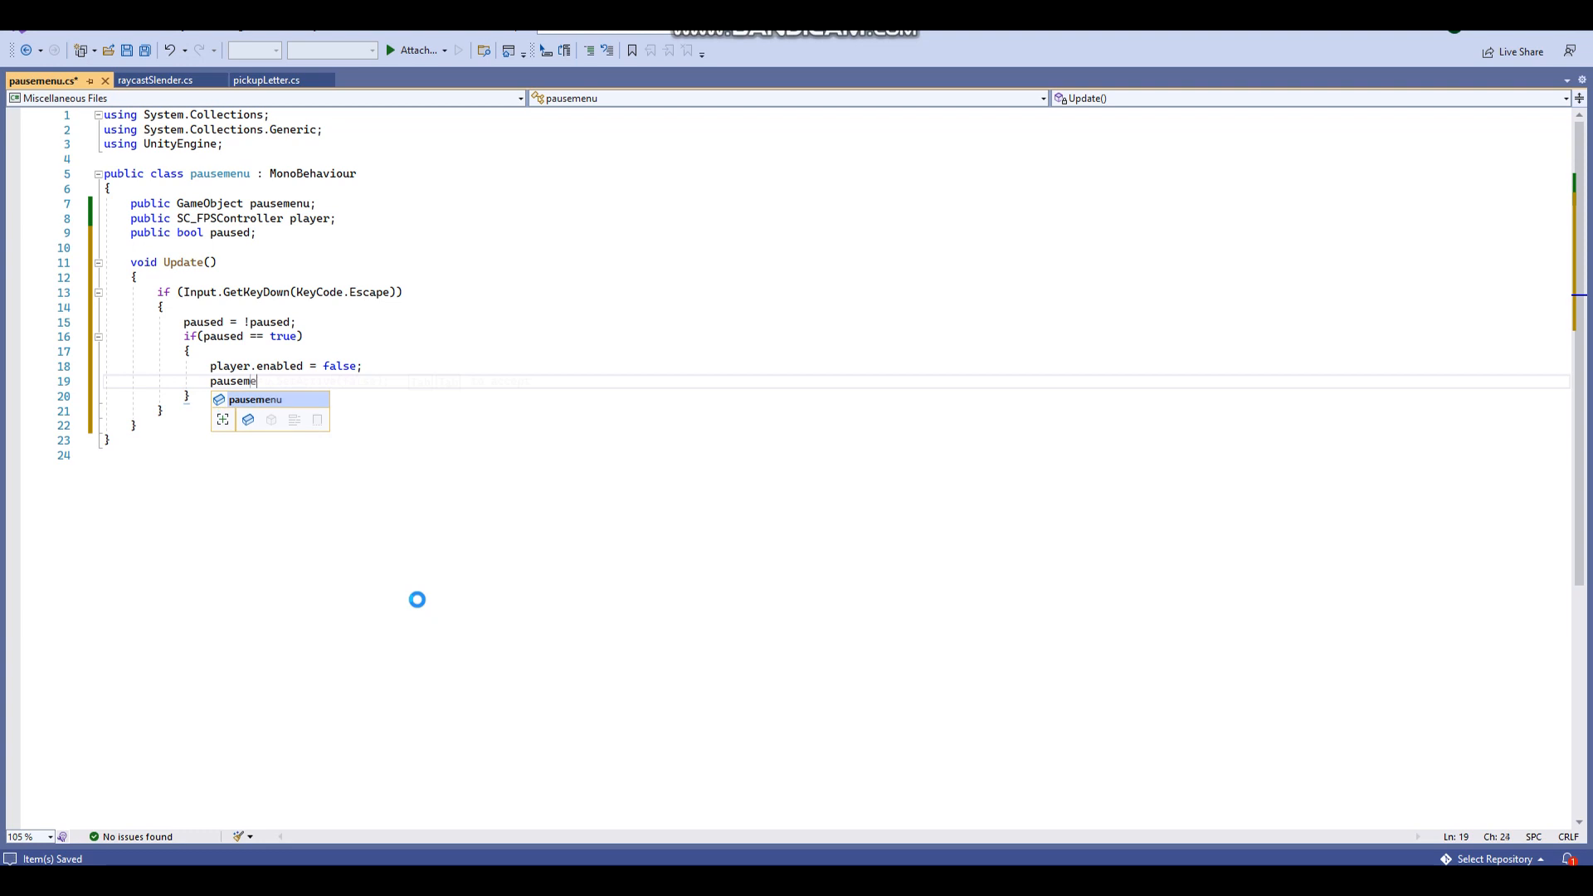
text(nu.SetActive(true);)
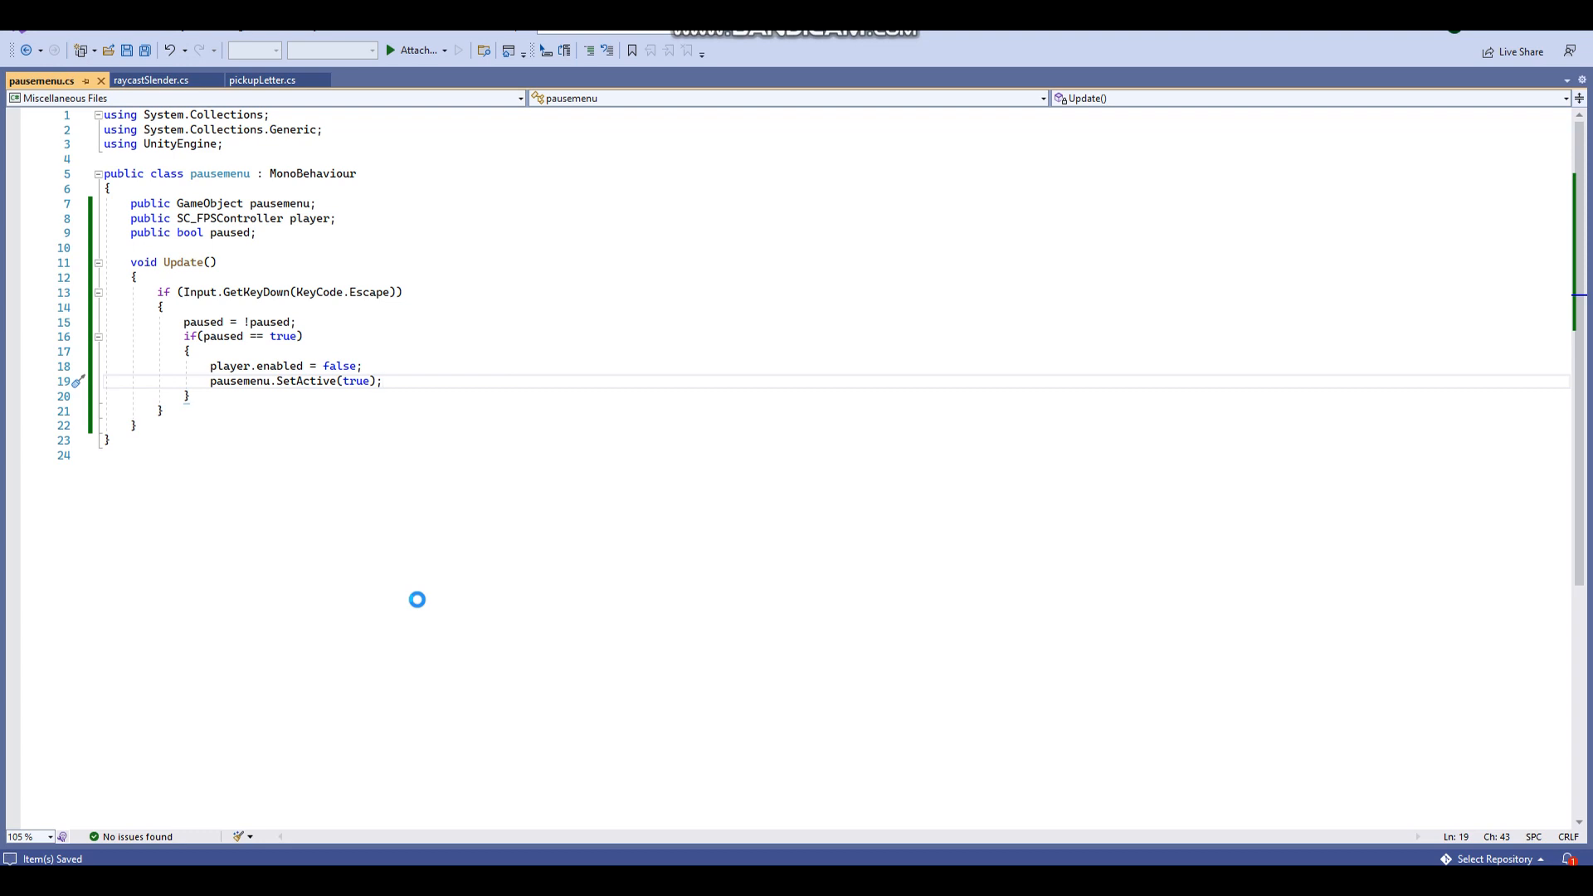
Extend the paused block with "Time.timeScale = 0;", "Cursor.visible = true;" and "Cursor.lockState = CursorLockMode.None;", and save the script.
key(Return)
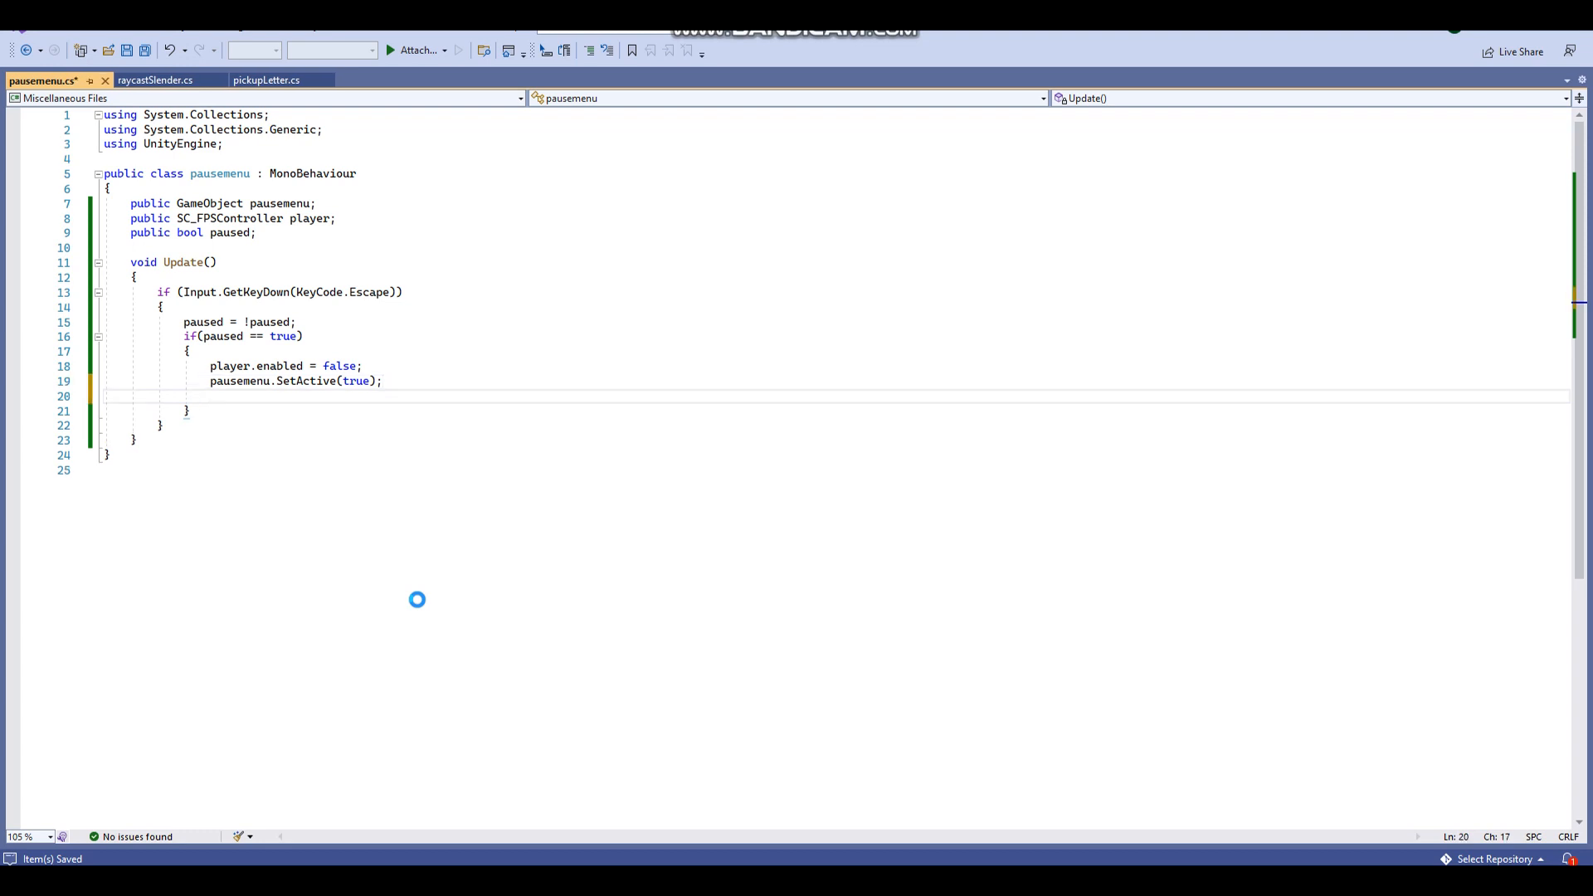
text(Time.time)
key(Return)
text(Cursor.visible = true;)
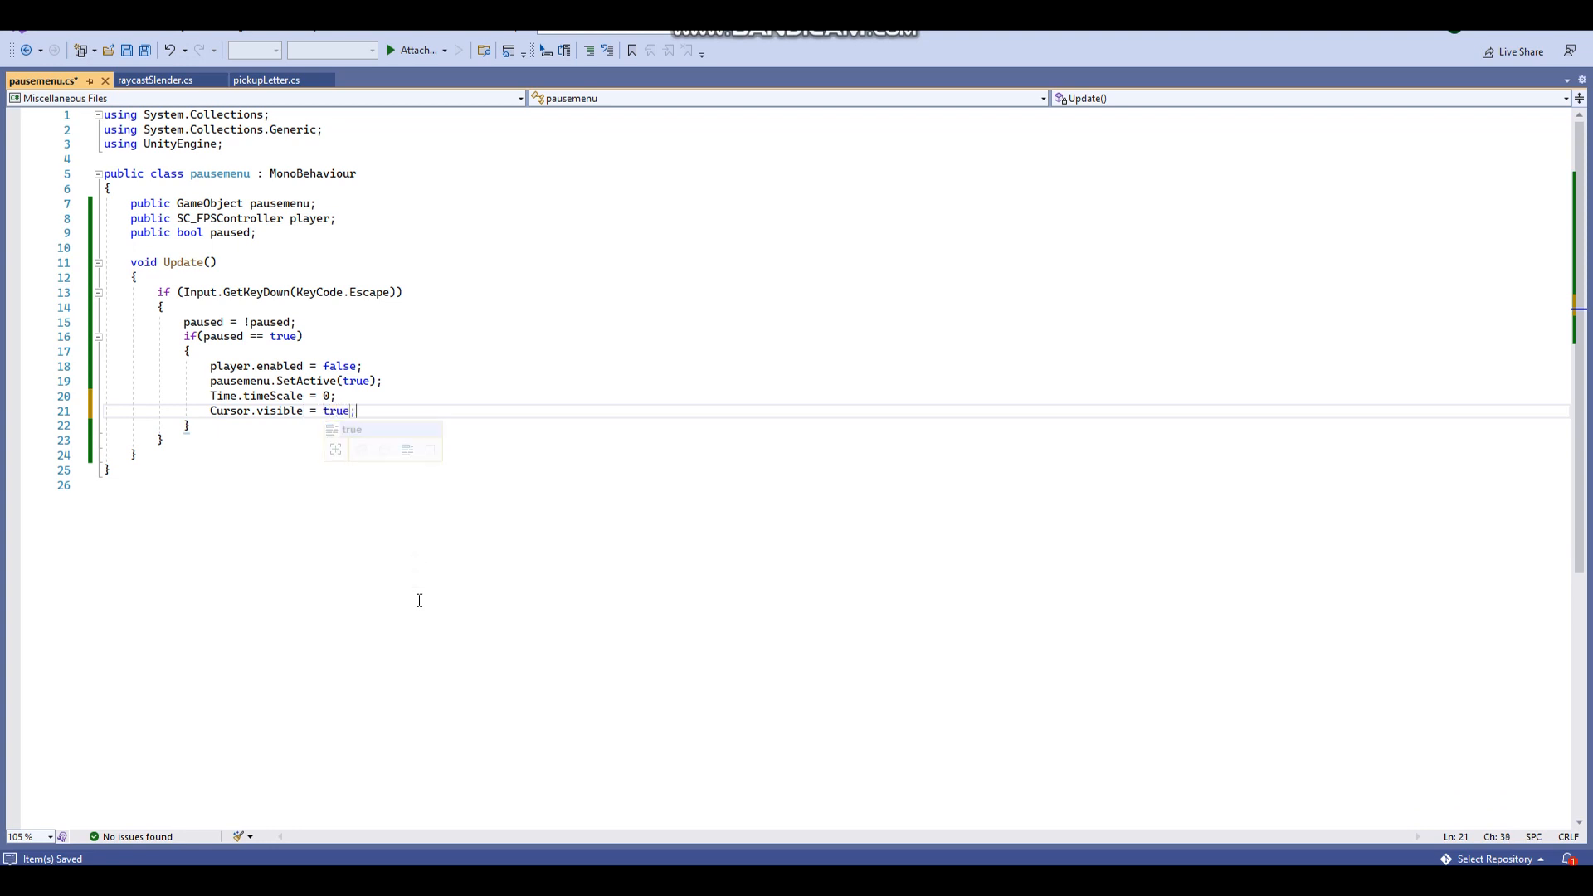
key(Return)
text(Cursor.lockState = CursorLockMode.None;)
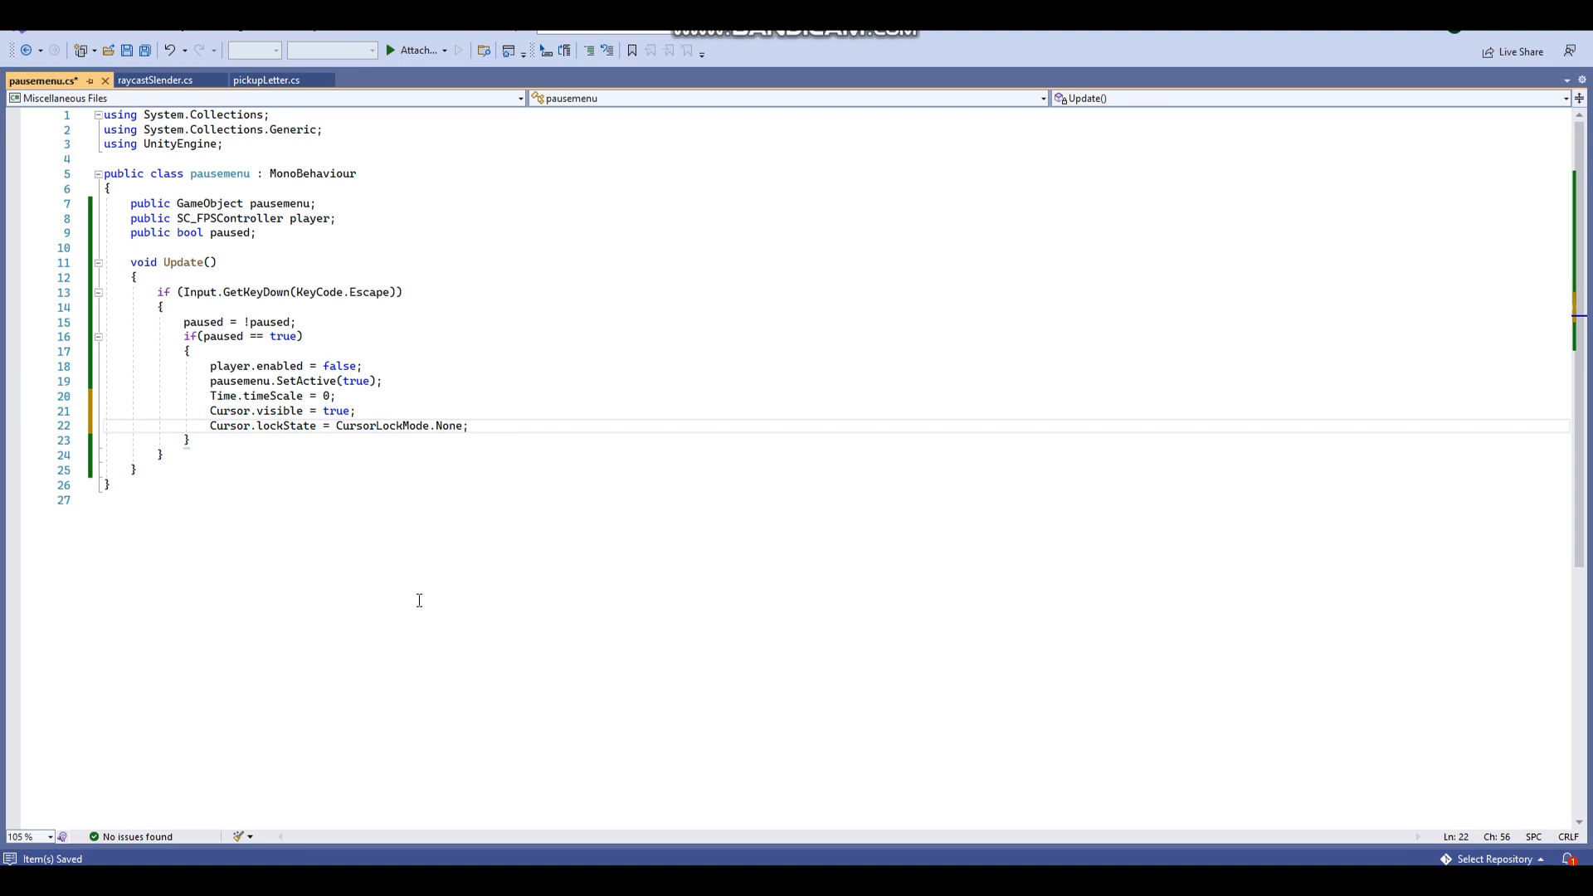
key(ctrl+s)
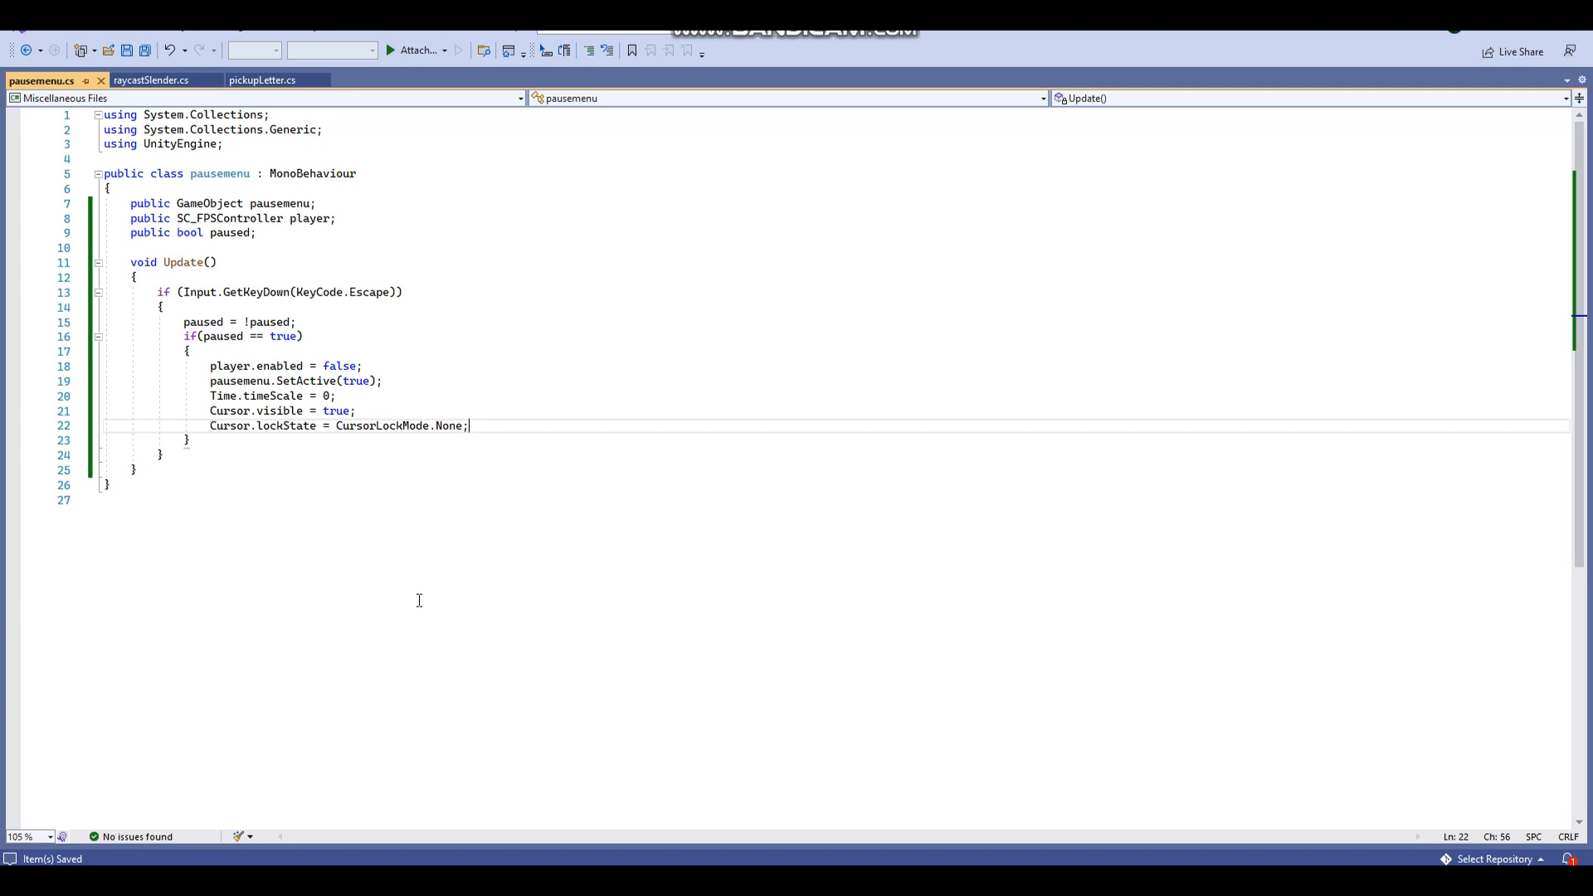
Mute game sound while paused by adding "AudioListener.pause = true;" at the end of the block, and save.
key(Return)
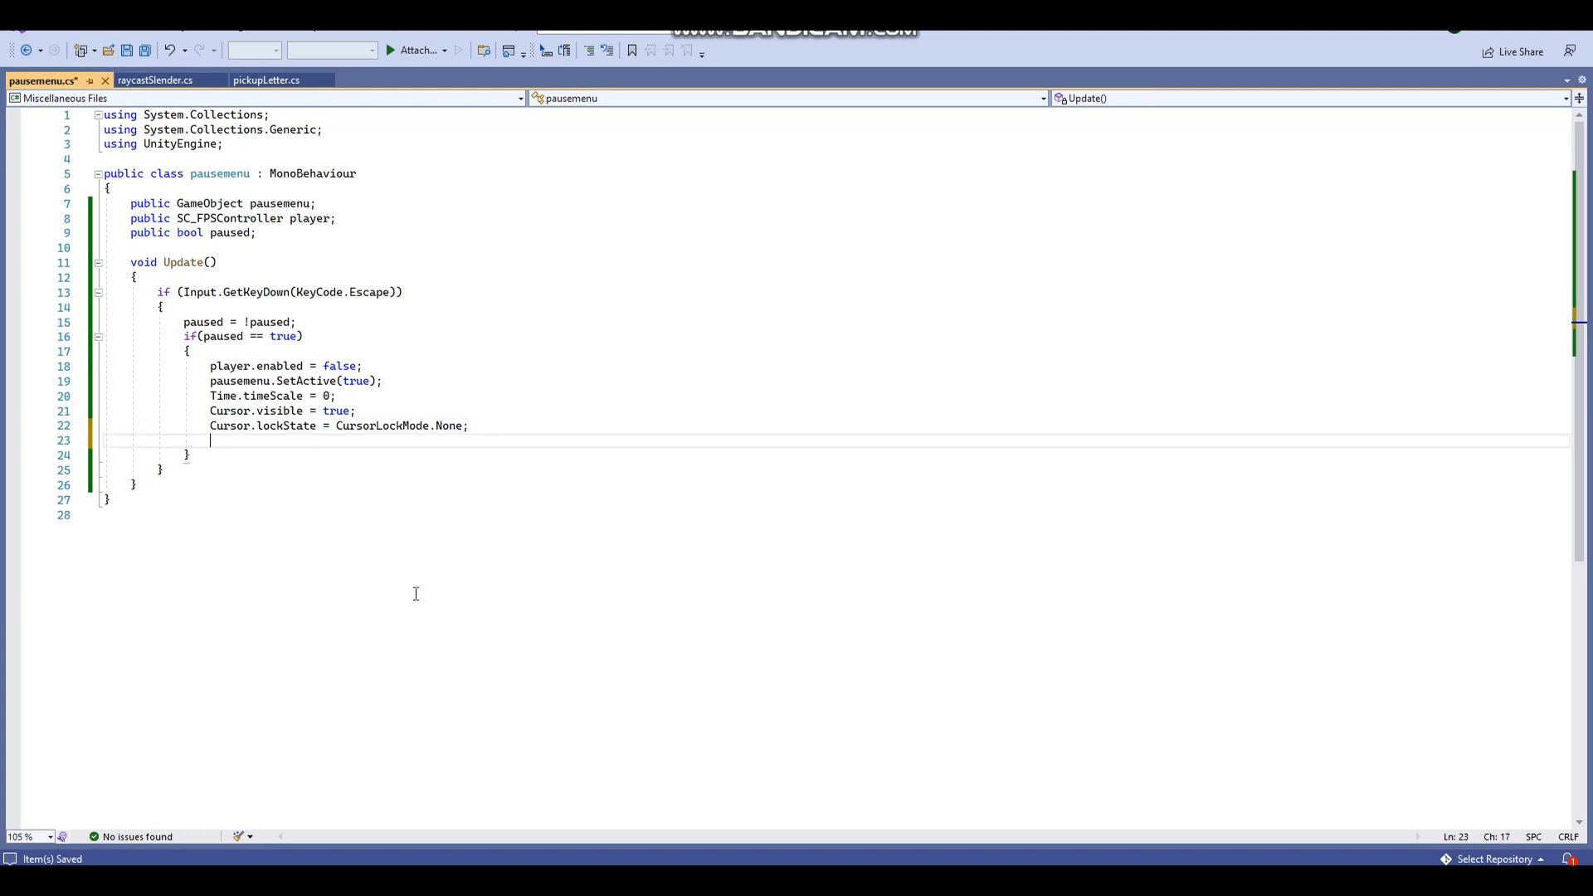
text(AudioListener.pause = true;)
key(ctrl+s)
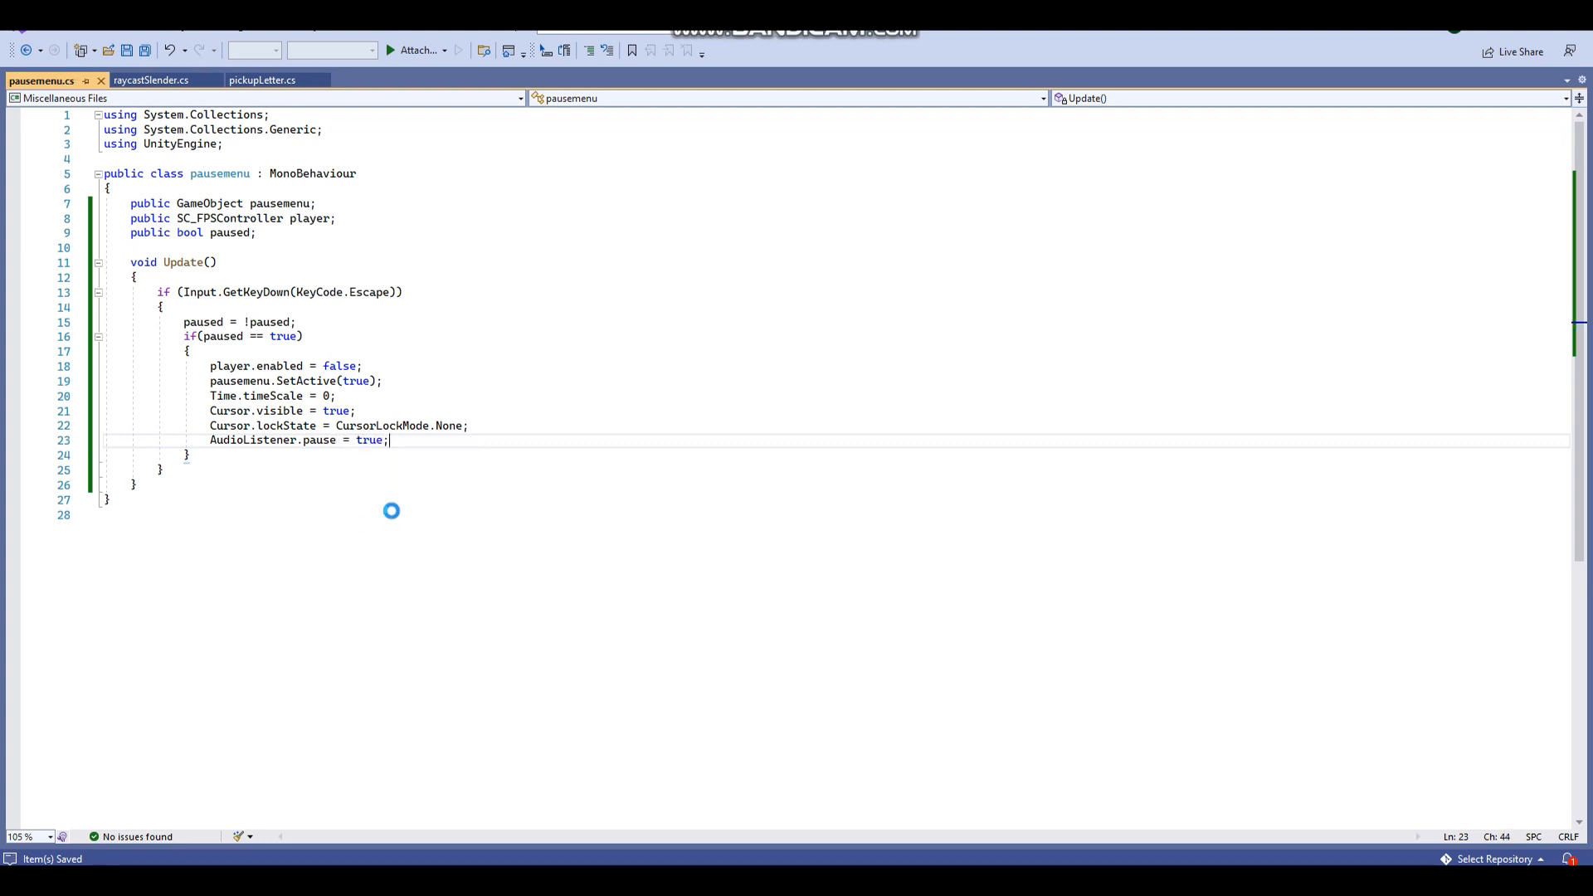
Duplicate the whole if(paused == true) block directly below itself and change the copy's condition to paused == false.
drag(201, 456, 184, 336)
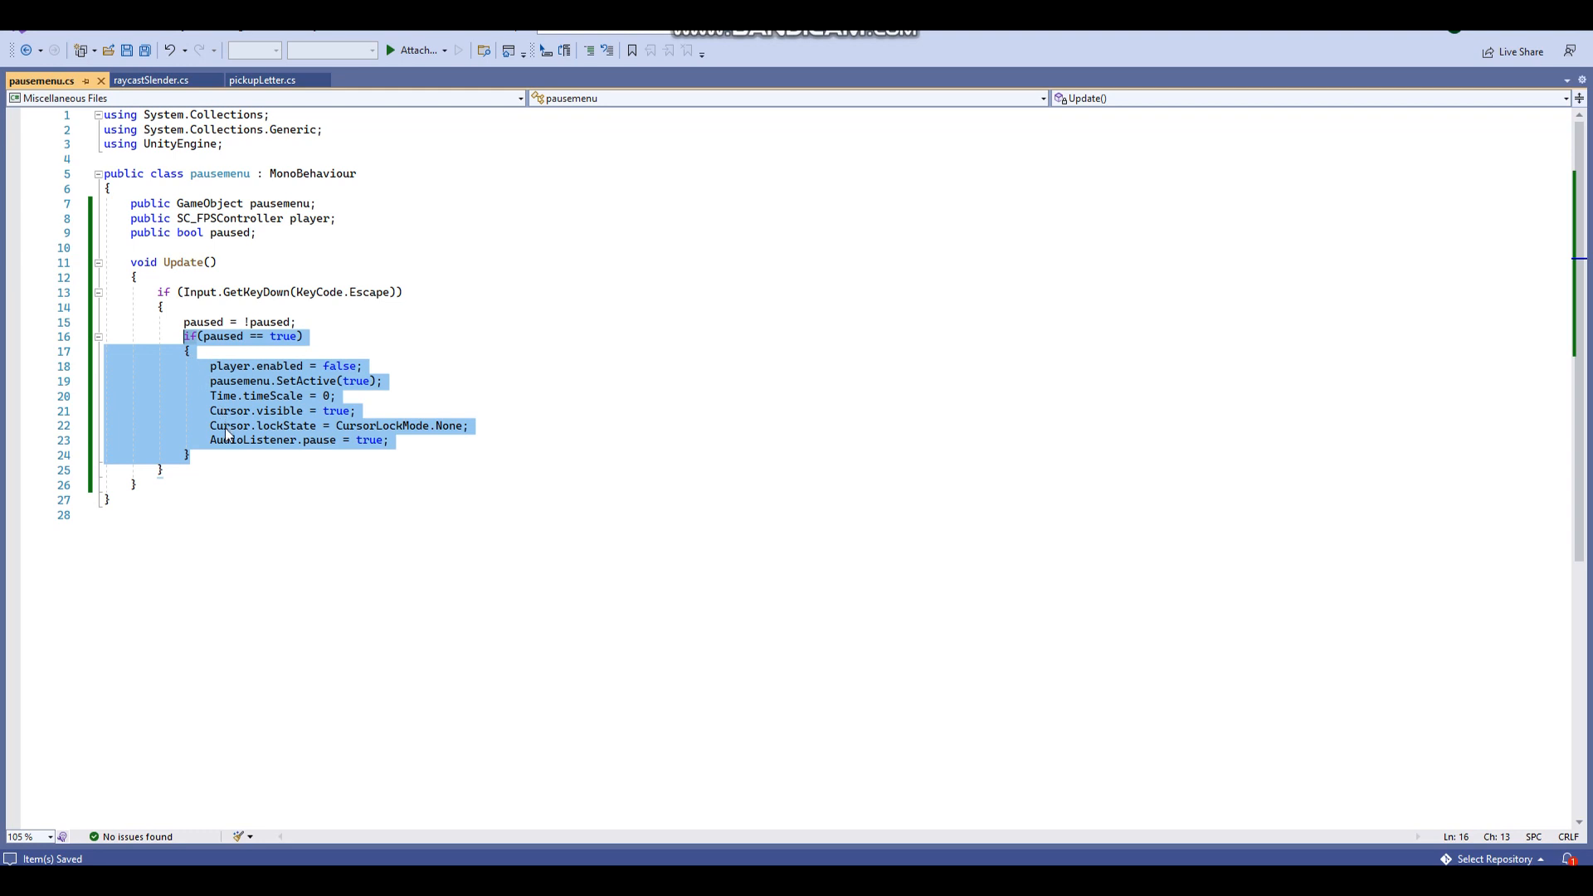
key(ctrl+c)
click(195, 455)
key(Return)
key(ctrl+v)
double_click(288, 470)
text(false)
In the paused == false block, set player.enabled to true and the pausemenu SetActive argument to false.
click(259, 501)
double_click(340, 499)
text(true)
click(409, 515)
drag(369, 515, 345, 516)
text(false)
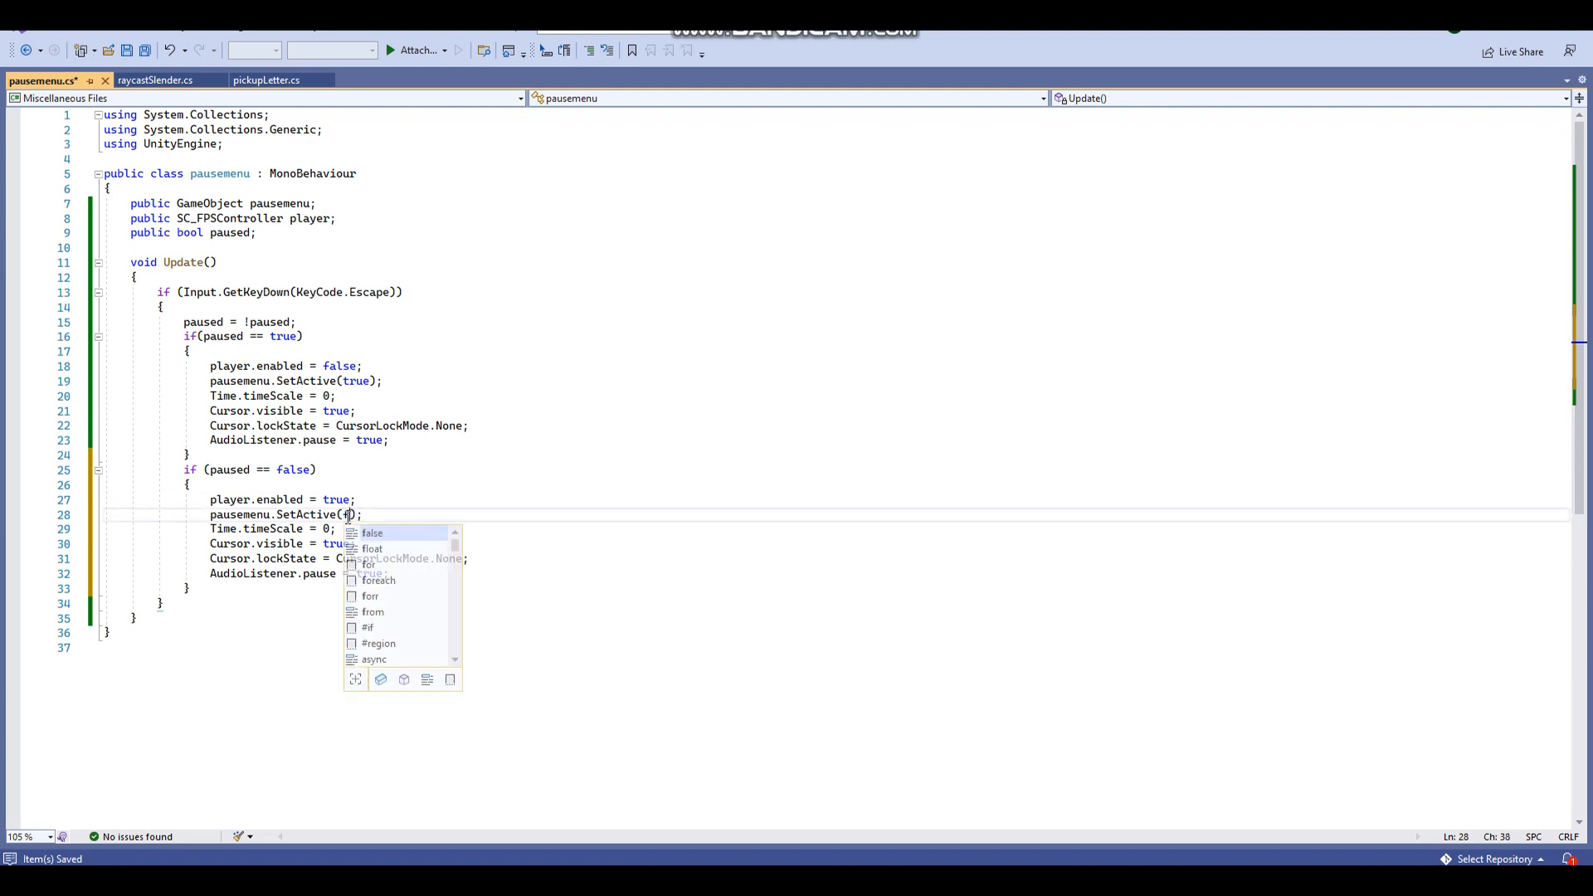
In the same block, set timeScale to 1, Cursor.visible to false, lockState to CursorLockMode.Locked and AudioListener.pause to false, and save.
click(332, 530)
double_click(338, 545)
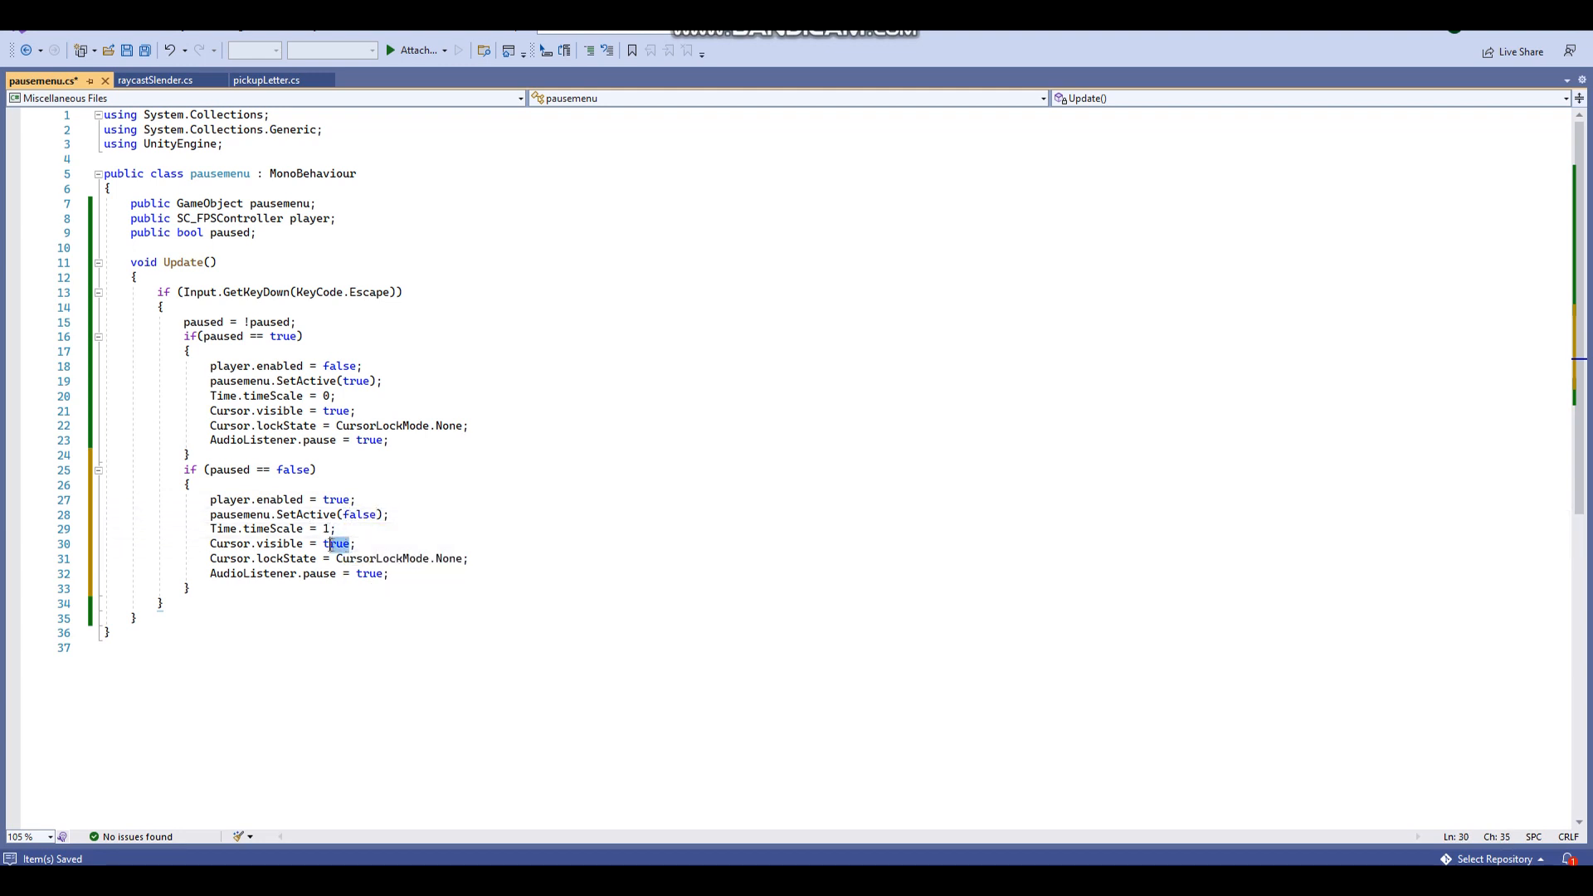
text(false)
double_click(451, 559)
text(Locked)
double_click(370, 573)
text(false)
key(ctrl+s)
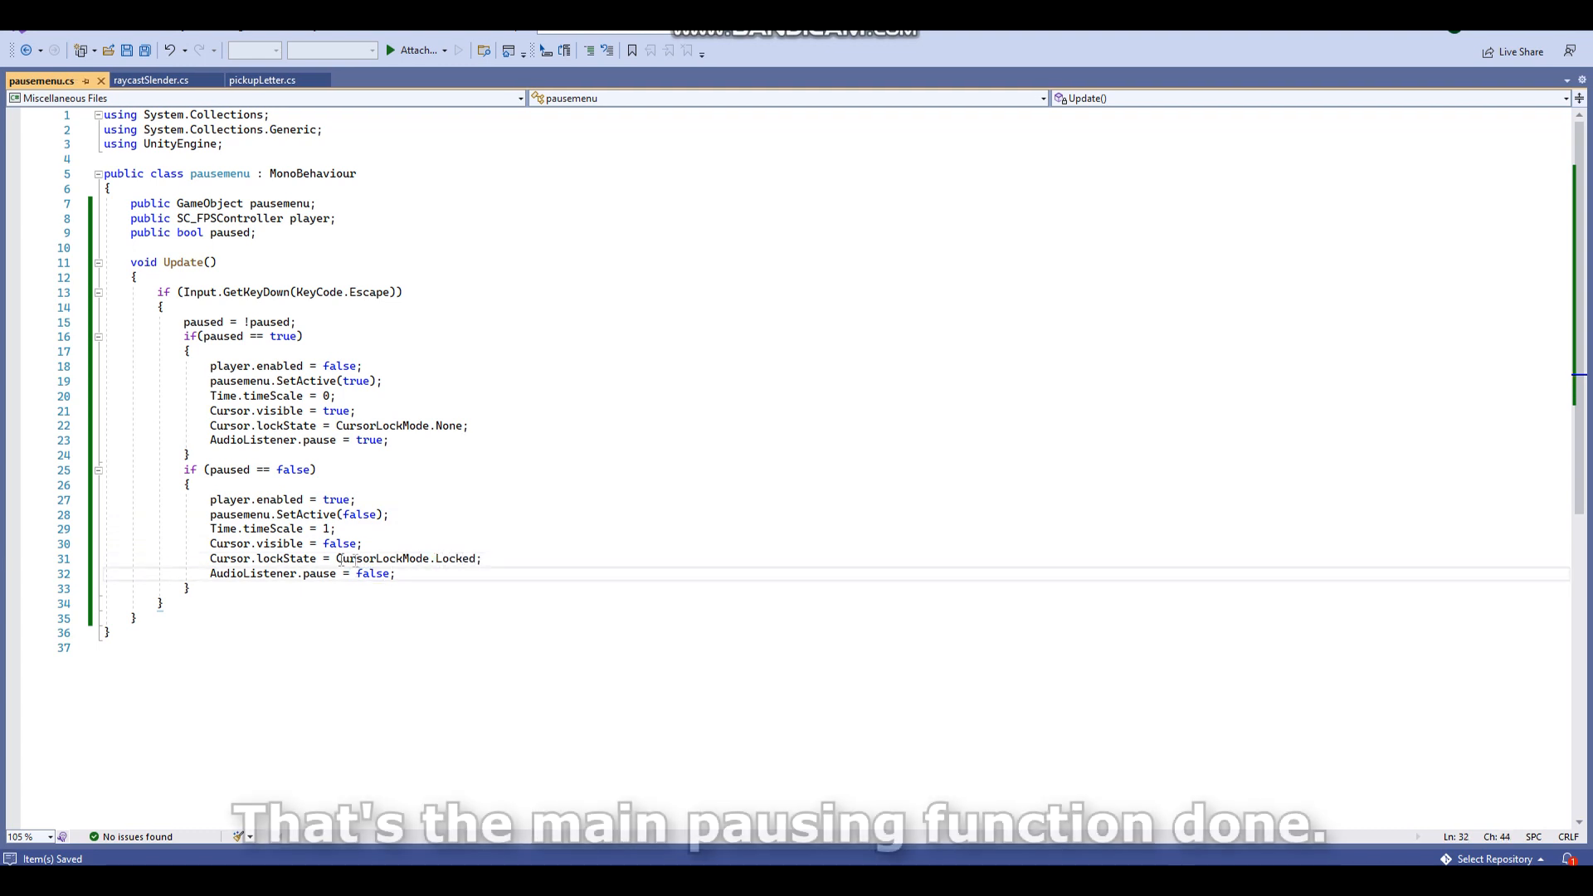
Add an empty "public void resumeGame()" method with braces after the Update method and save the script.
click(153, 619)
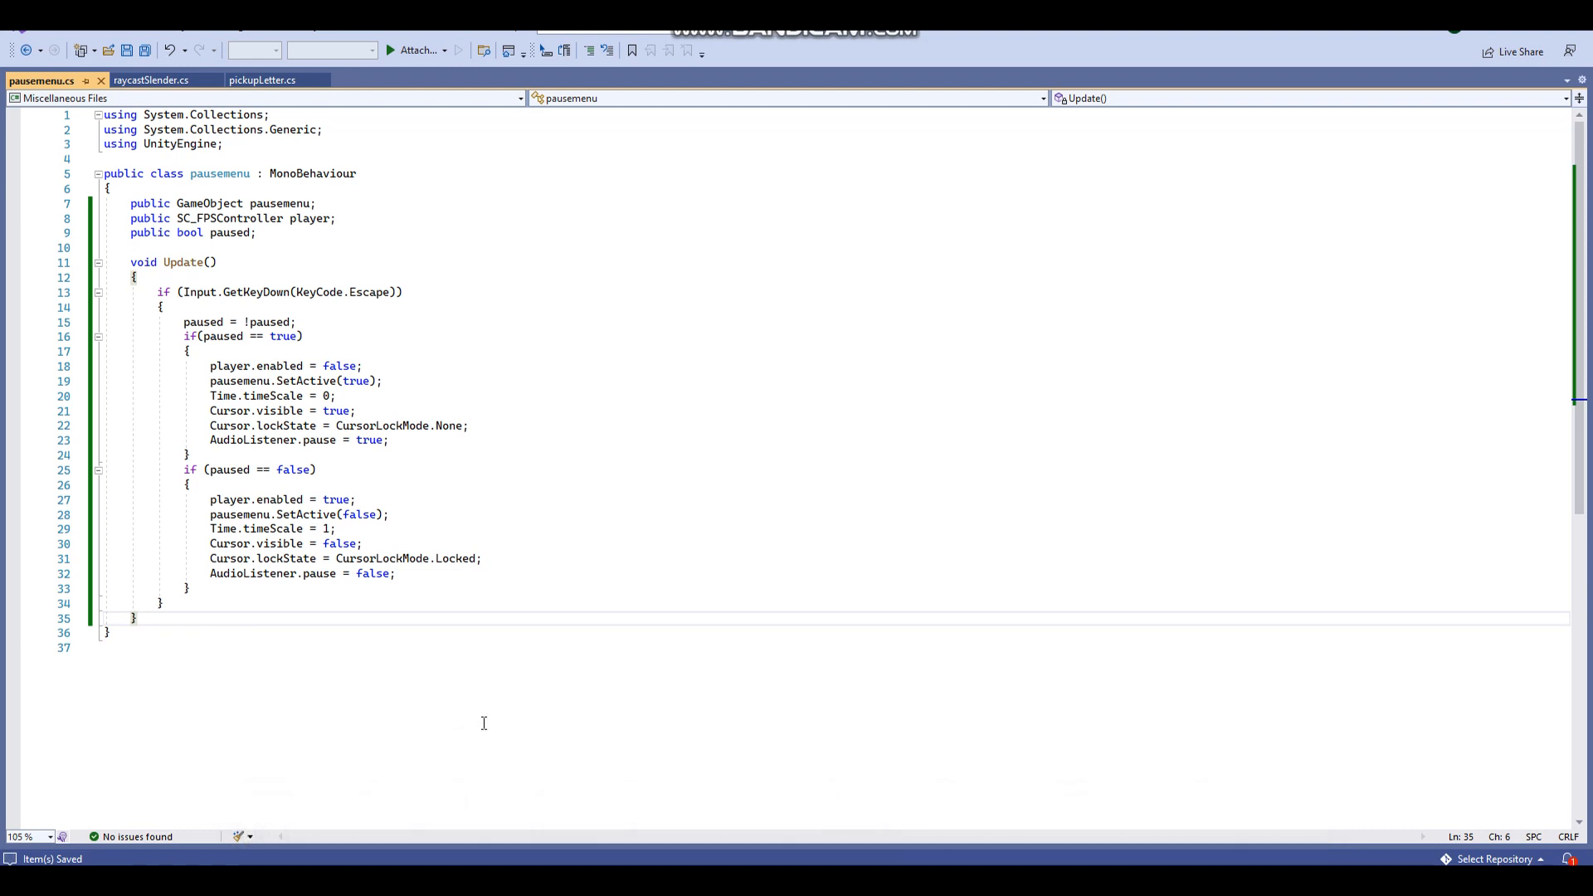
key(Return)
text(pub)
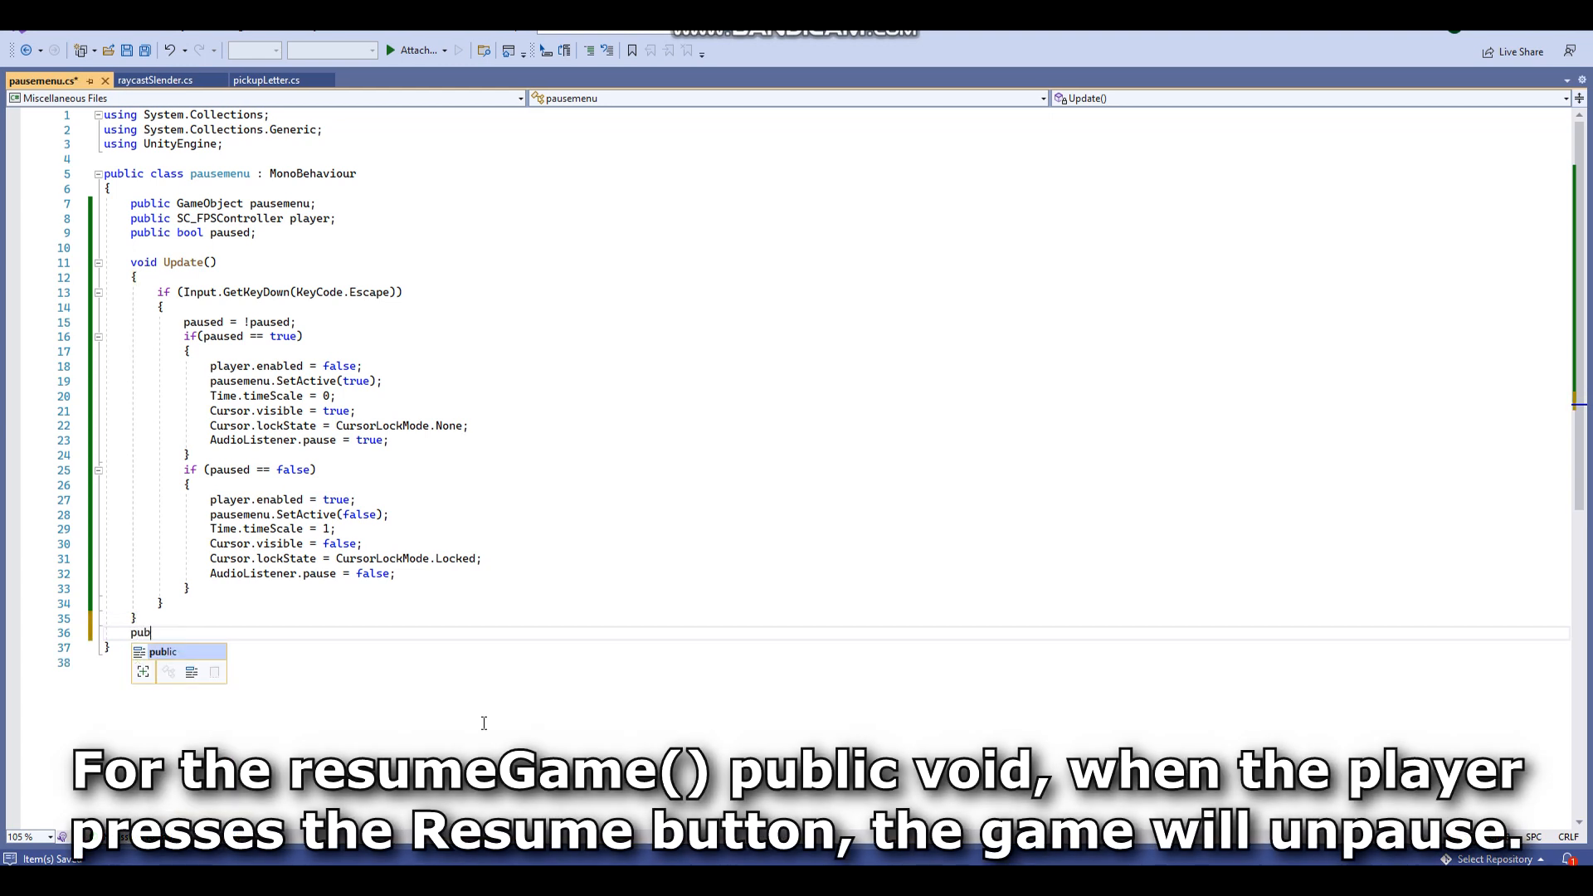
text(lic void)
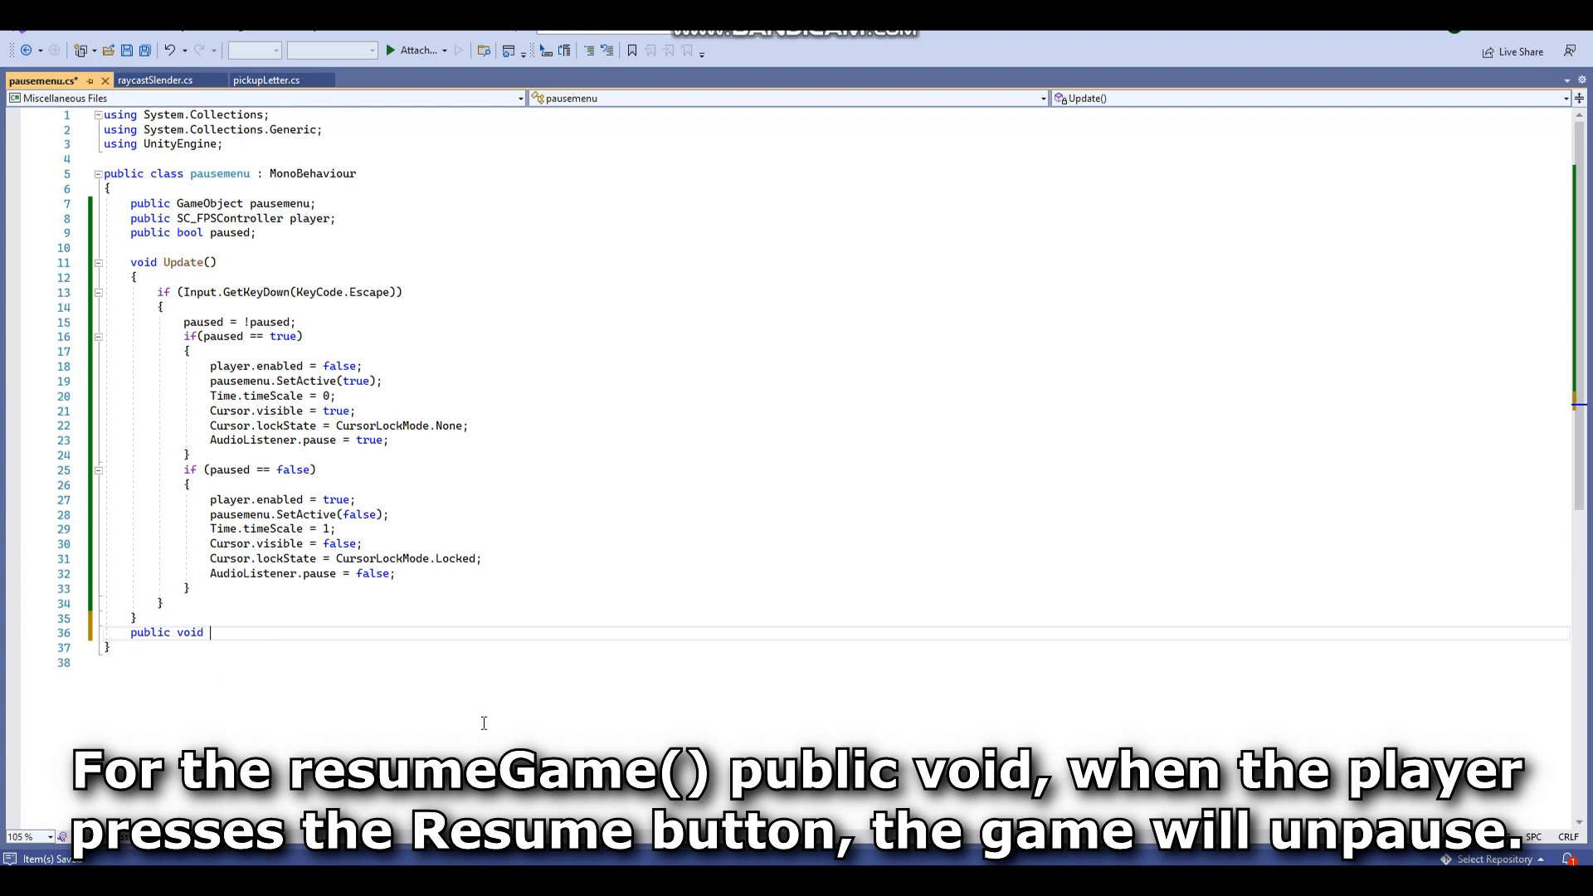
text(resumeGame())
key(Return)
text({)
key(Return)
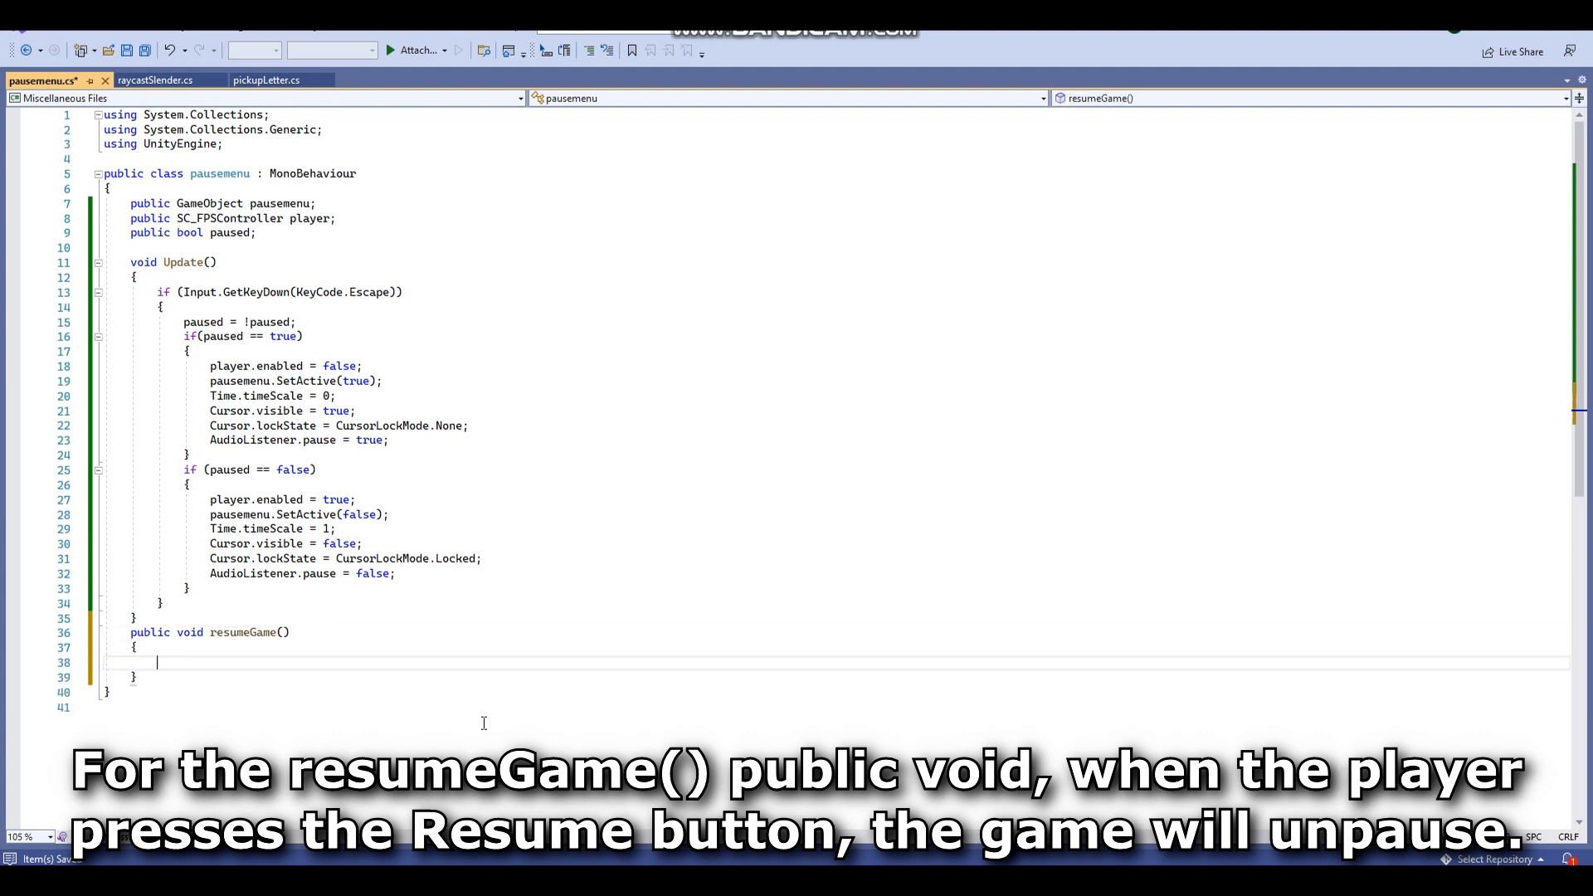
key(ctrl+s)
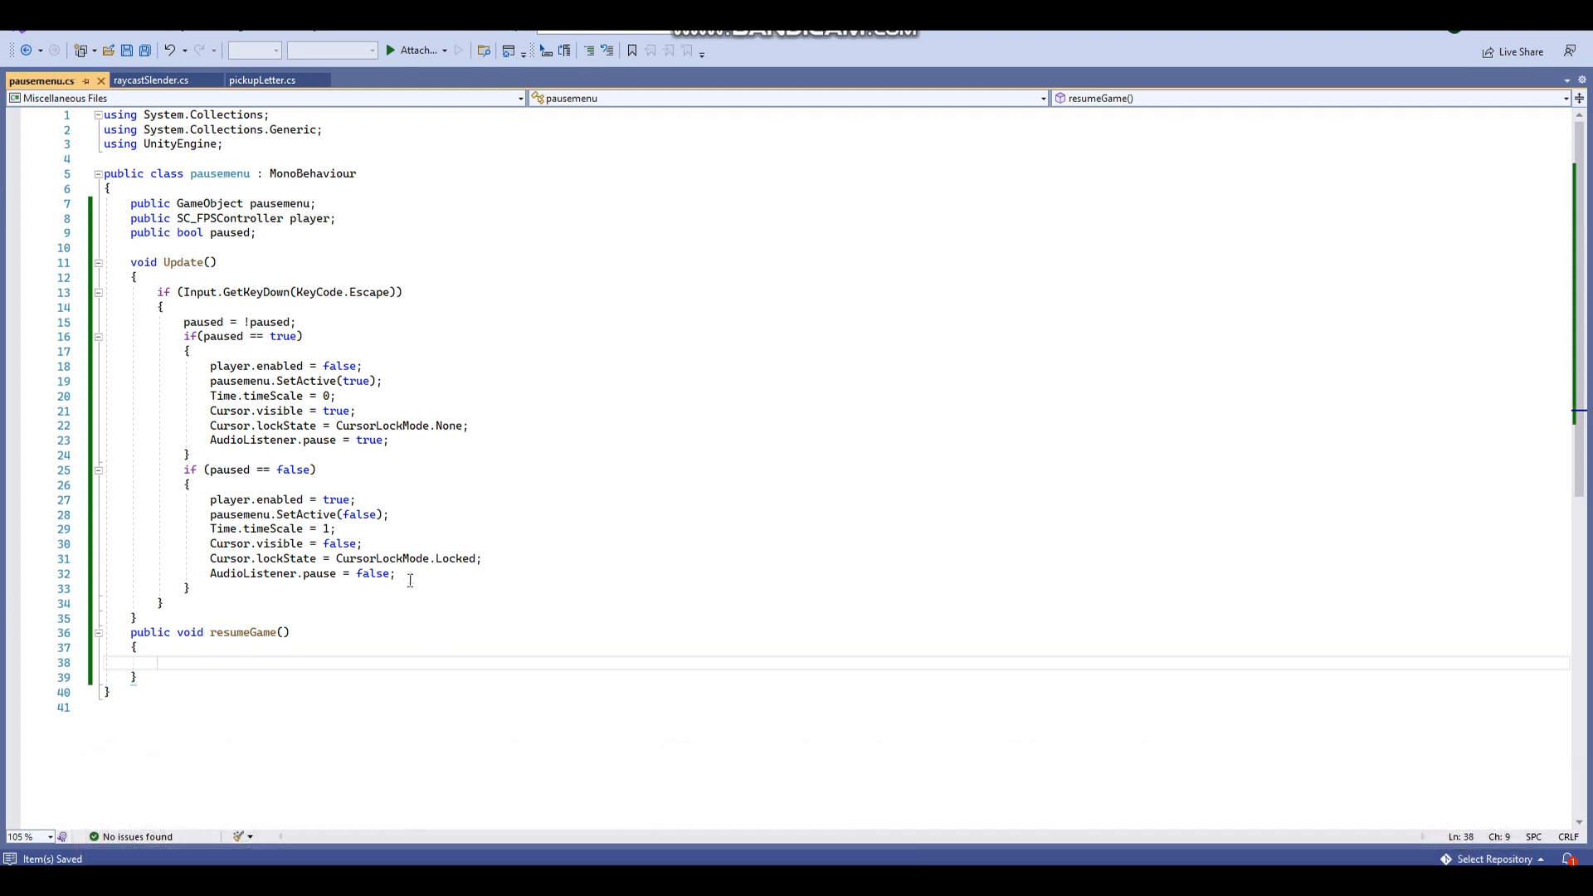
Copy the six statements of the paused == false block into resumeGame(), add "paused = false;" after them, and save.
drag(410, 580, 103, 498)
key(ctrl+c)
click(297, 663)
key(ctrl+v)
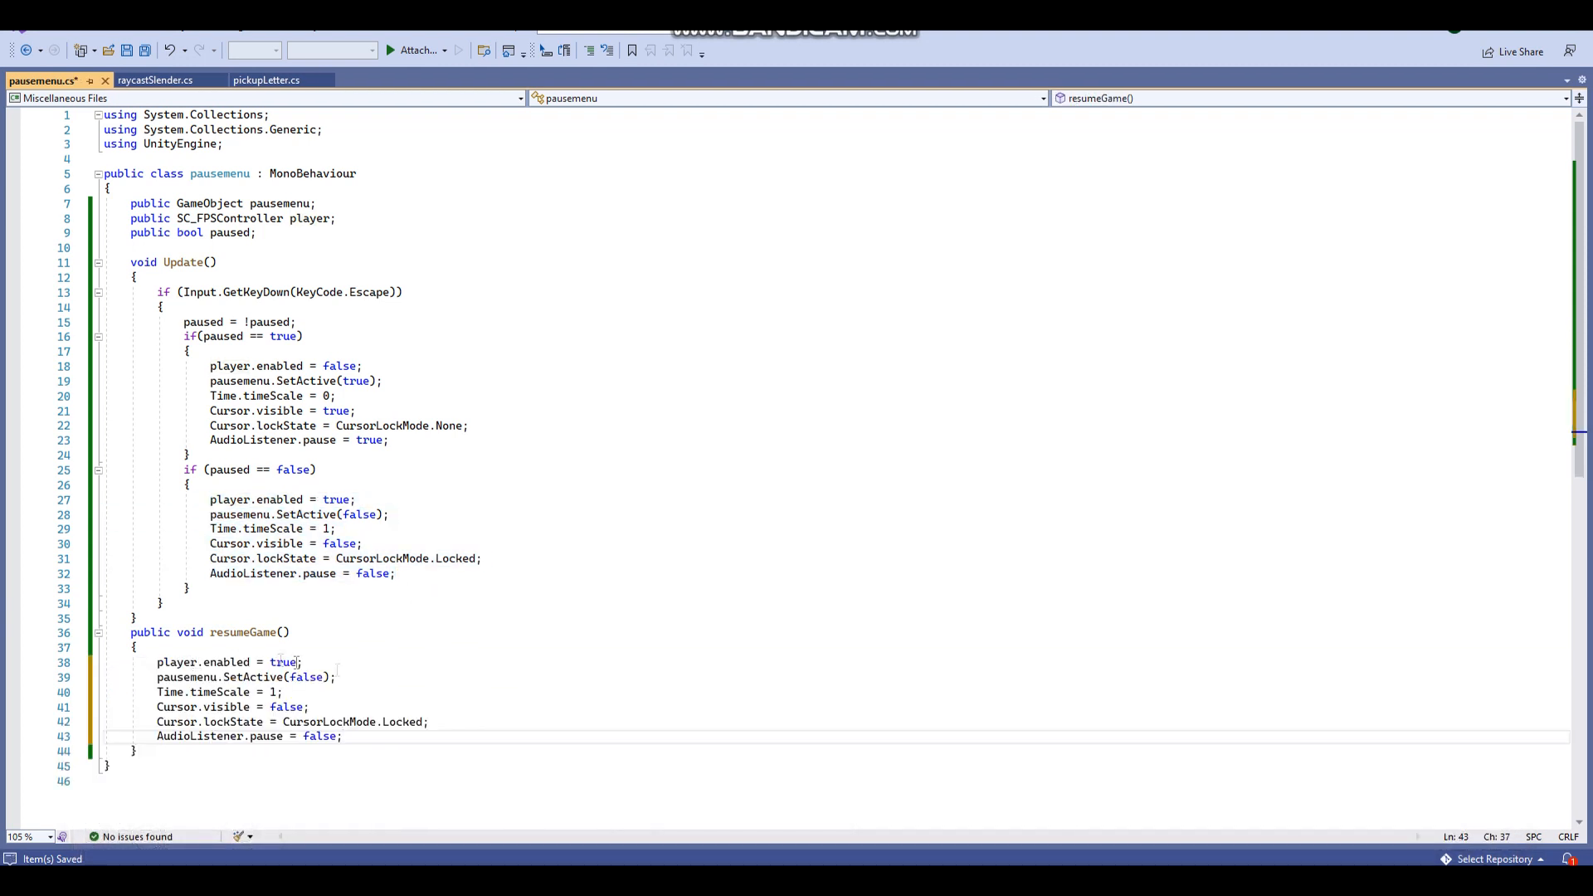
key(Return)
text(paused = false;)
key(ctrl+s)
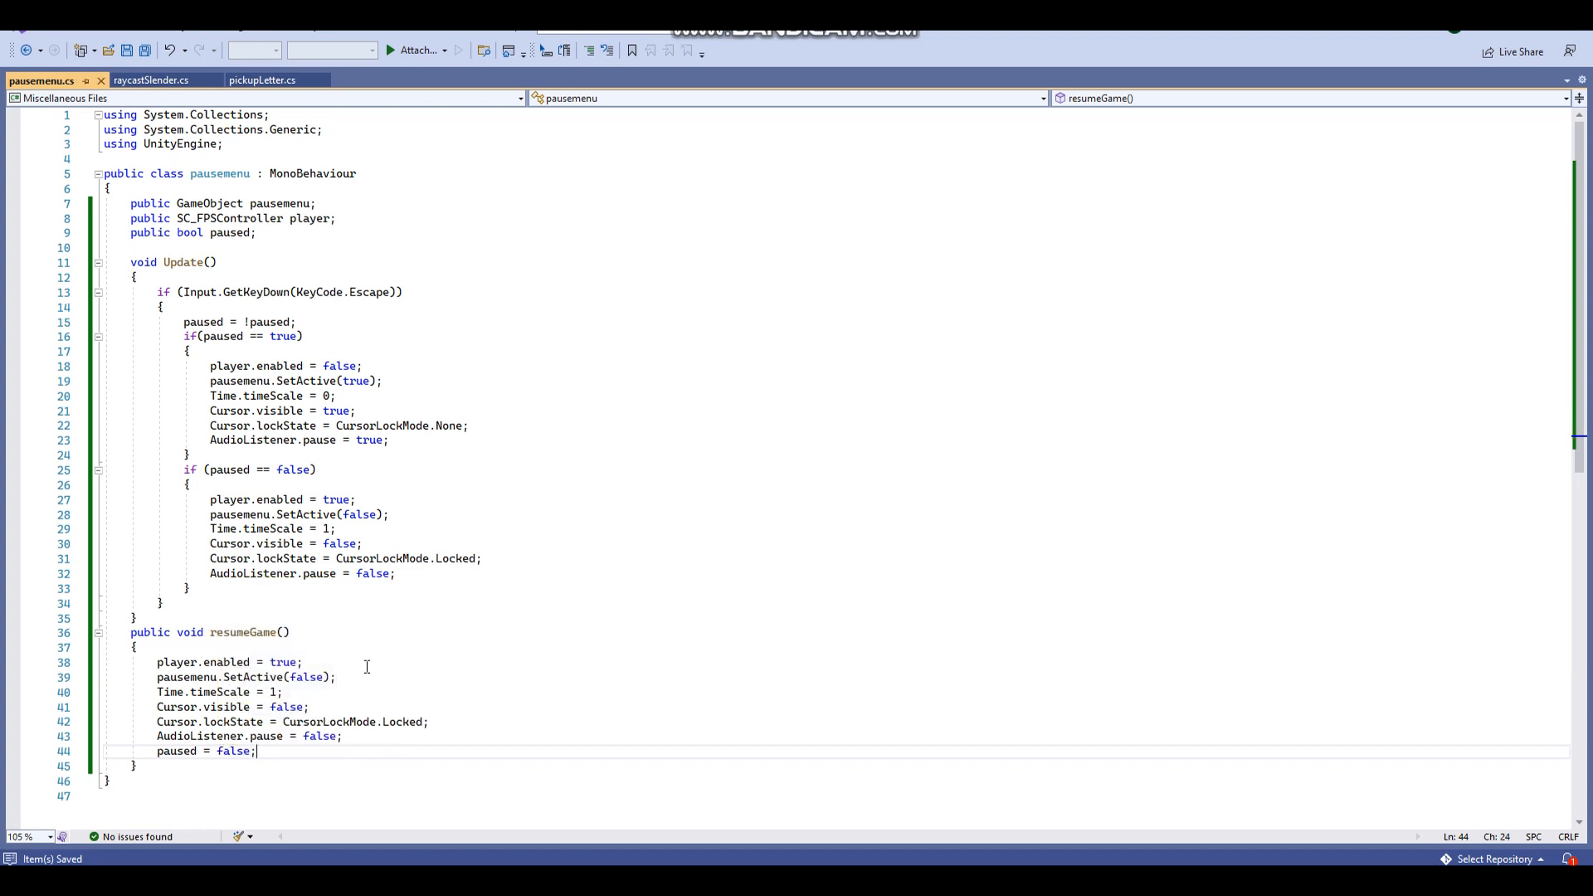
Rename the pausemenu GameObject variable to pausemenuobj in its declaration and all three SetActive calls, and save the script.
click(314, 204)
text(Obj)
click(273, 381)
text(obj)
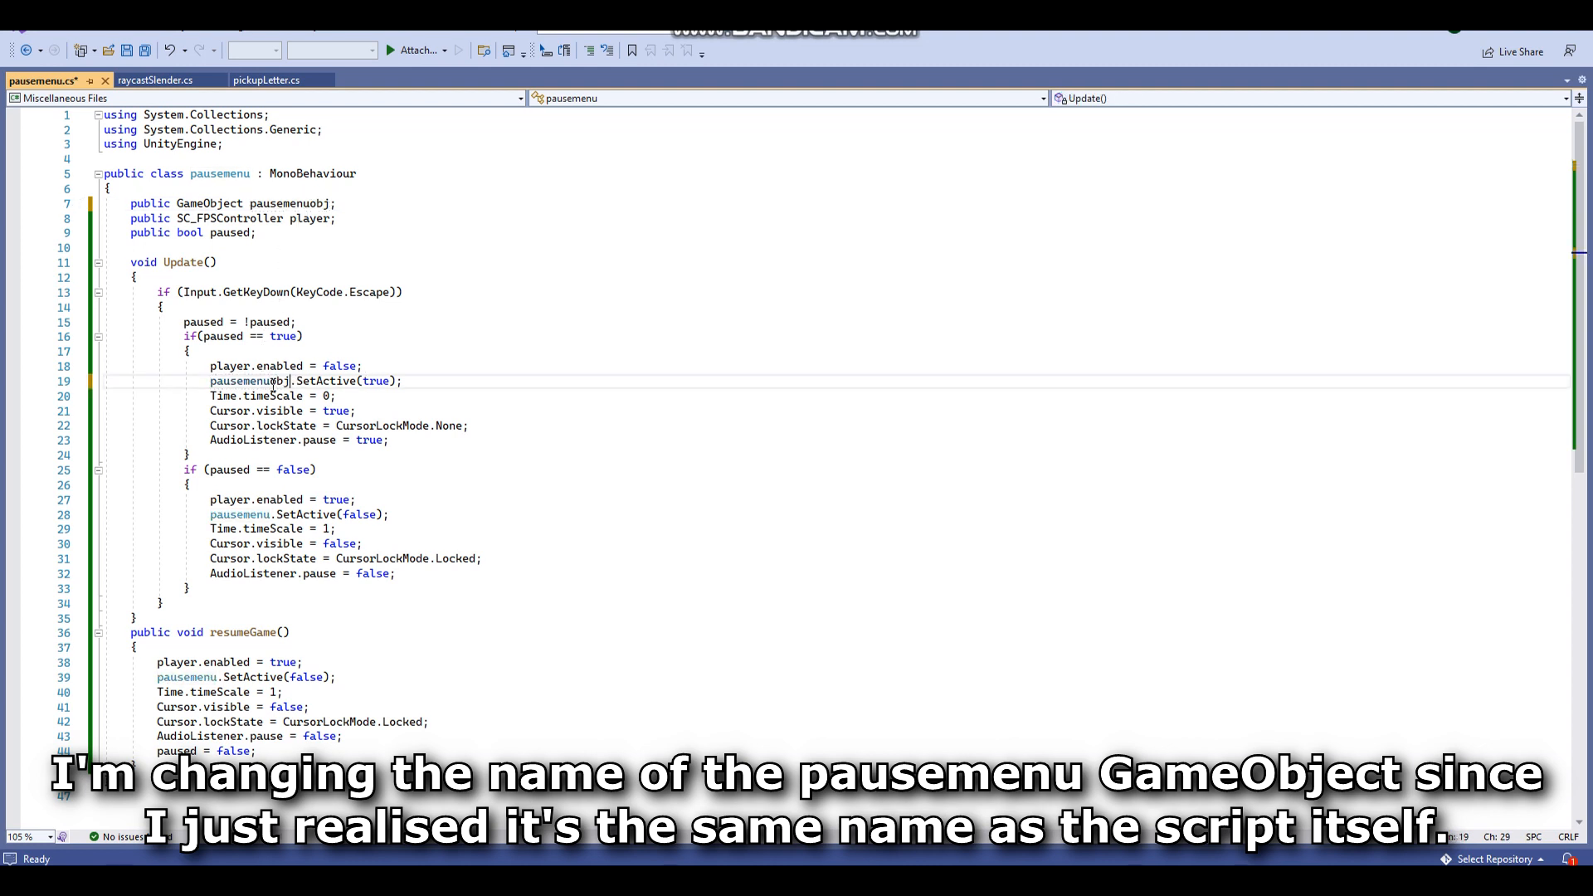
click(272, 515)
text(obj)
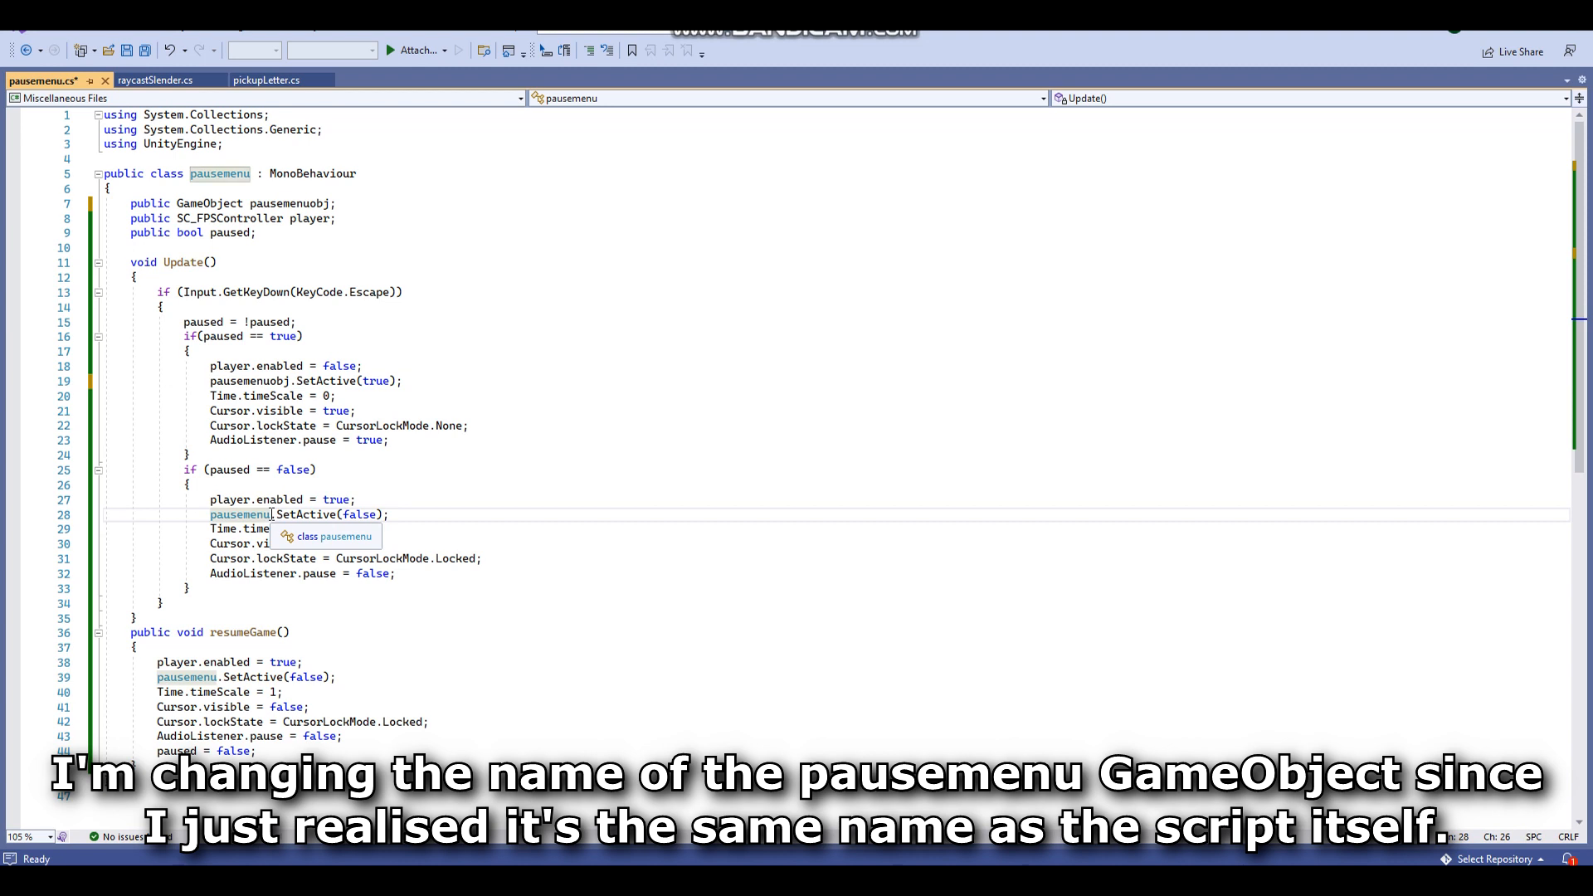
click(218, 677)
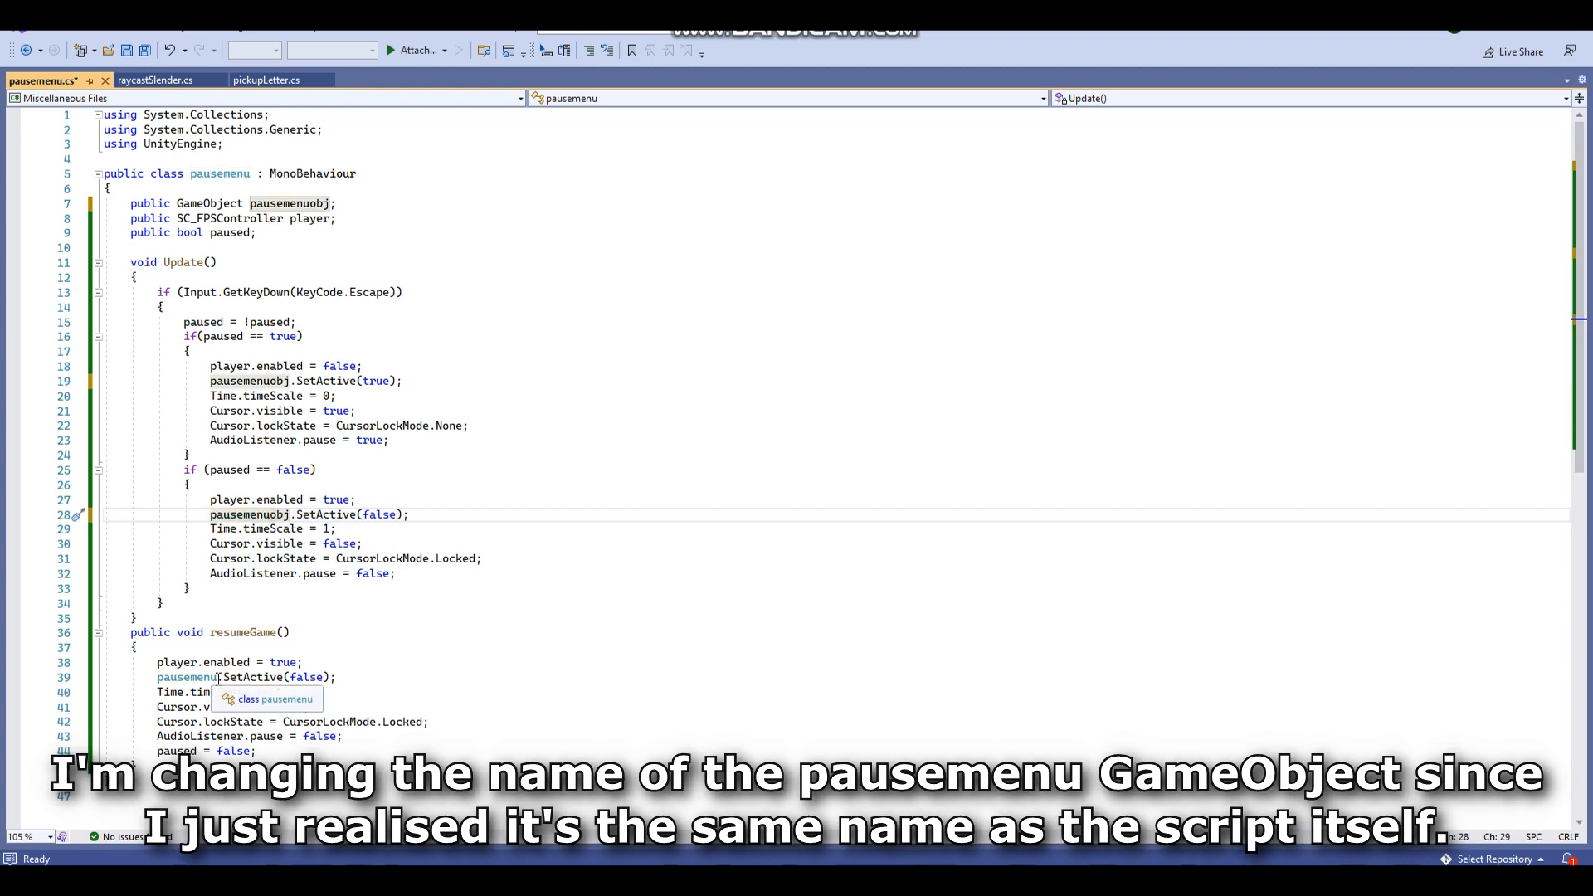
text(obj)
key(ctrl+s)
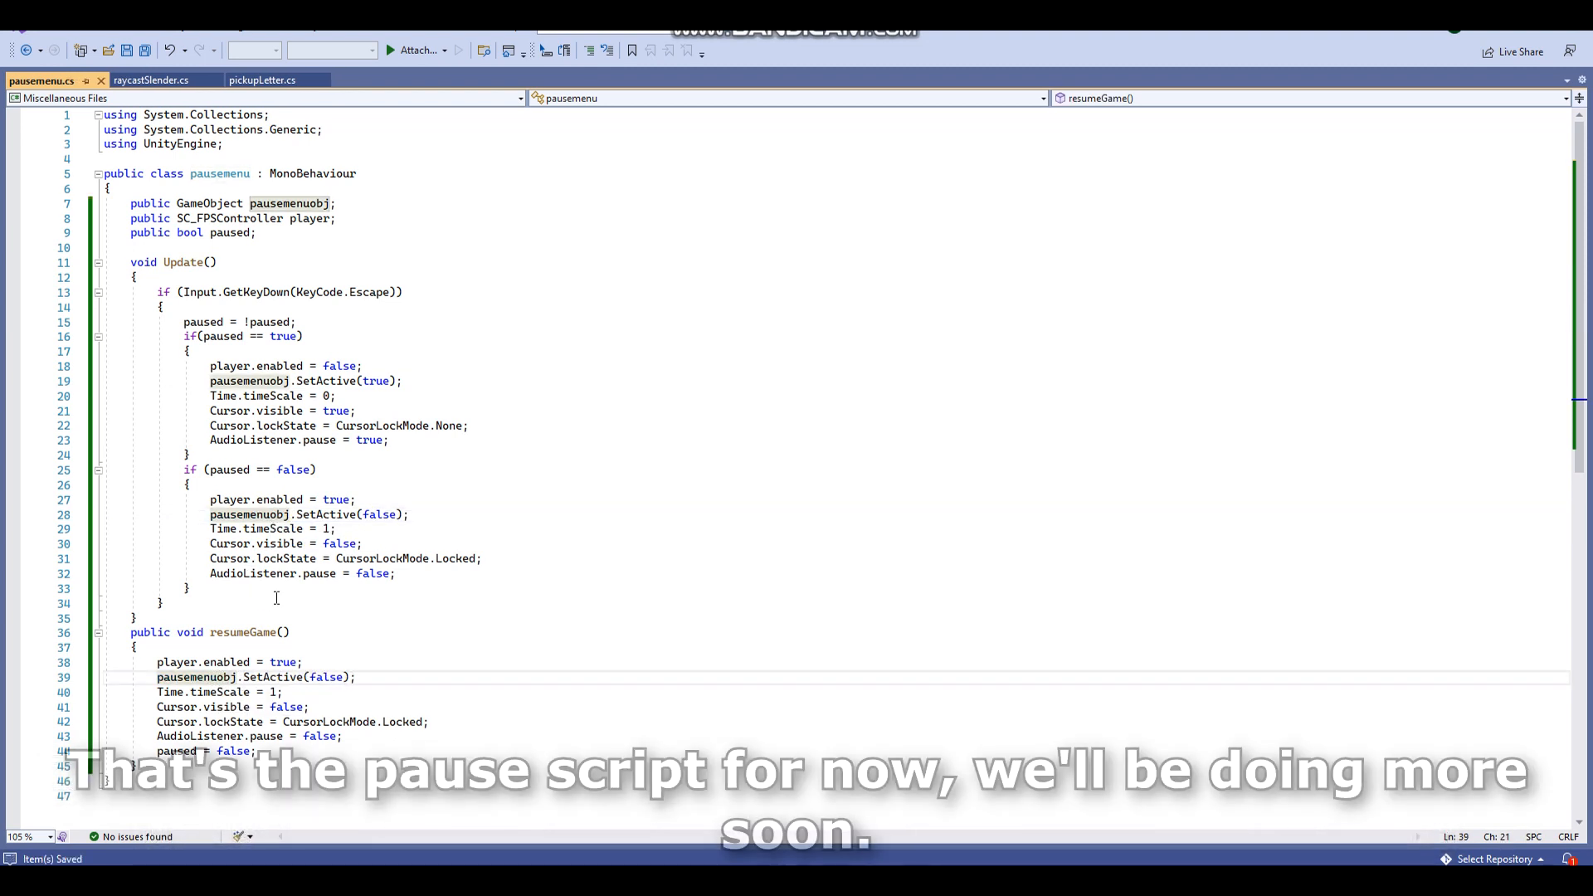
In Unity, add the pausemenu script to Canvas, assigning the pause menu object to Pausemenuobj and the Player object to Player.
click(929, 881)
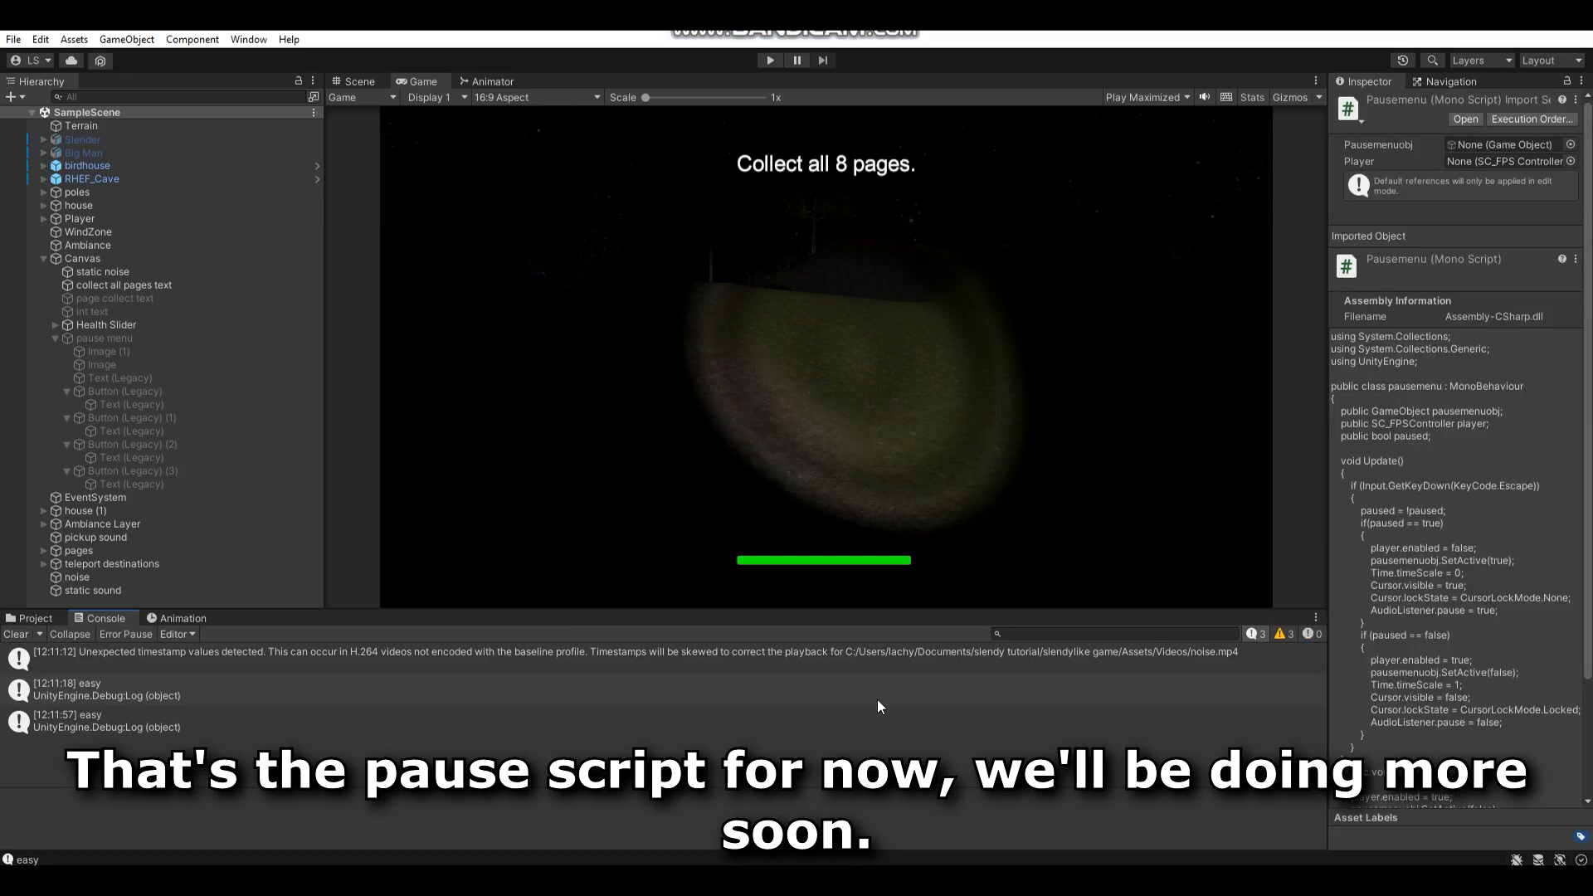
click(35, 618)
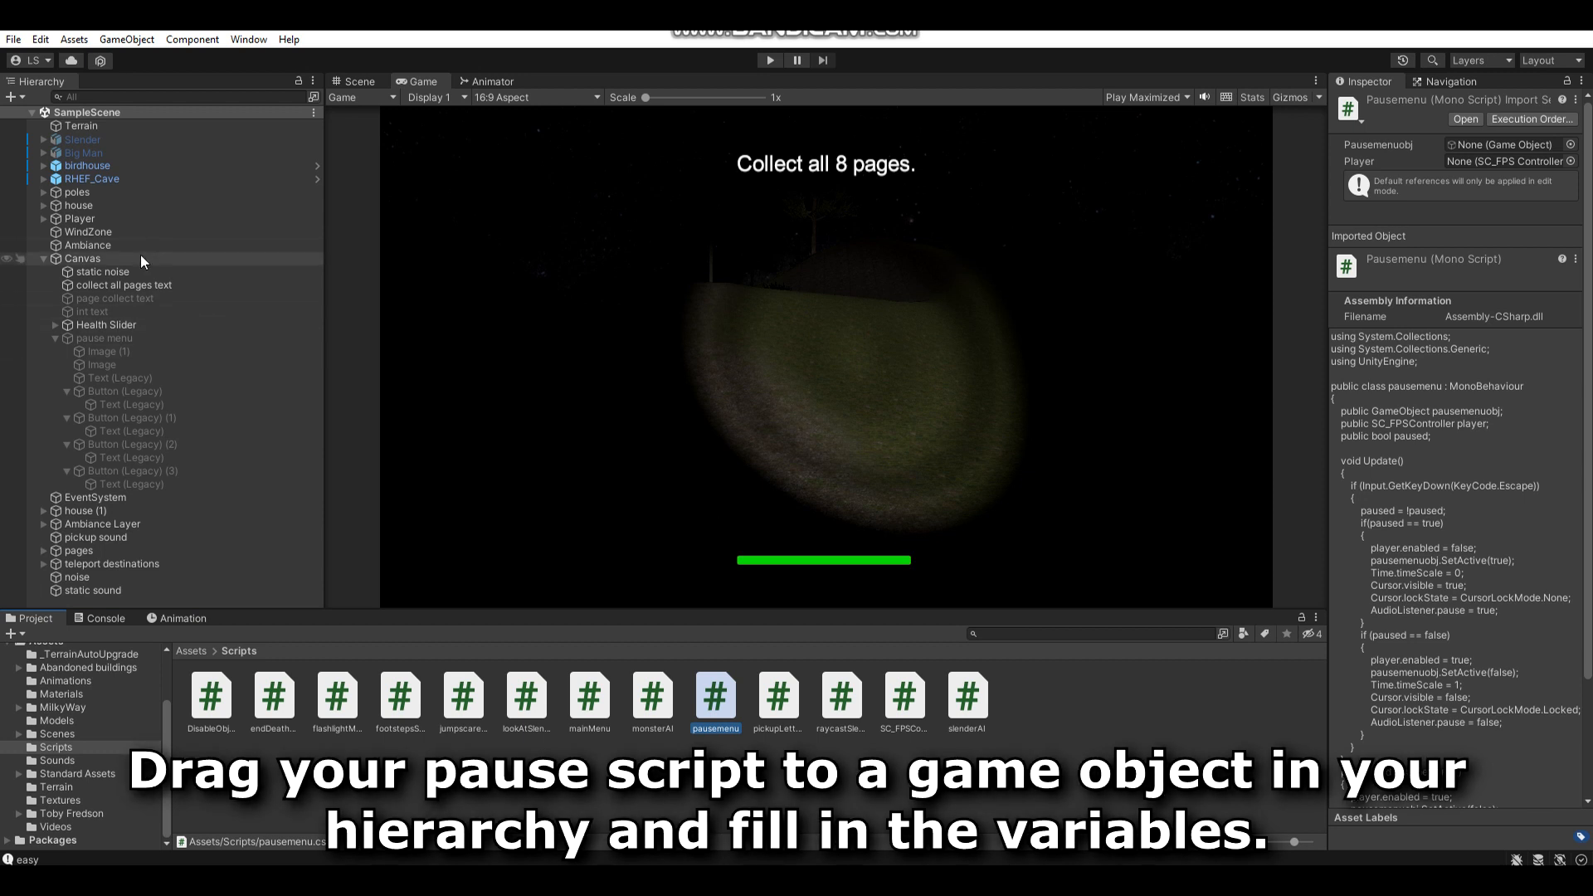
click(194, 259)
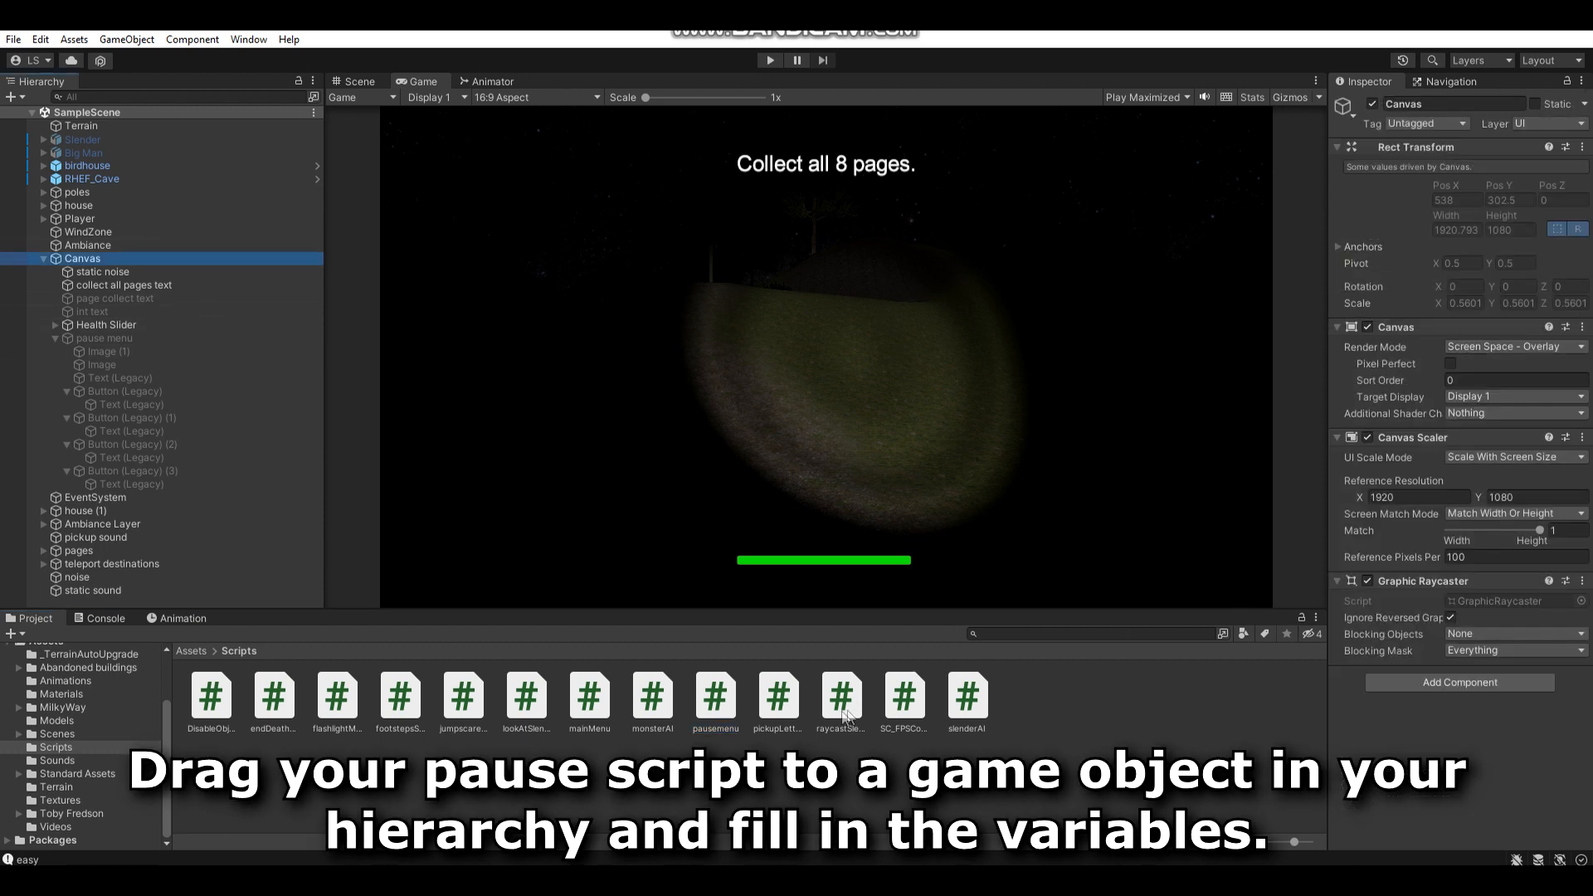
drag(714, 707, 1494, 745)
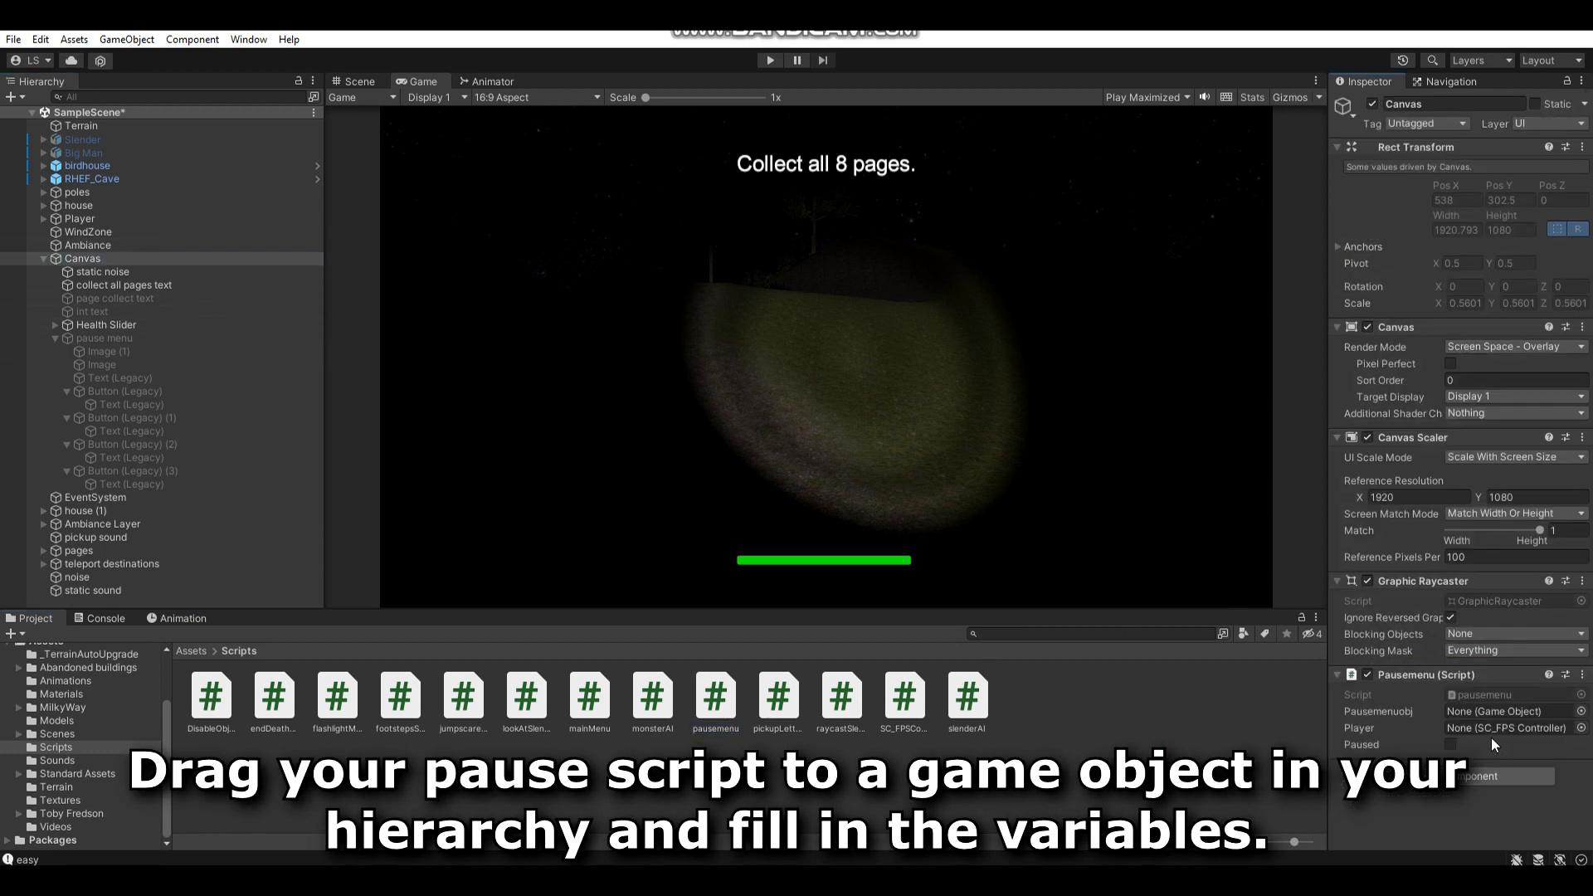
drag(127, 341, 1486, 711)
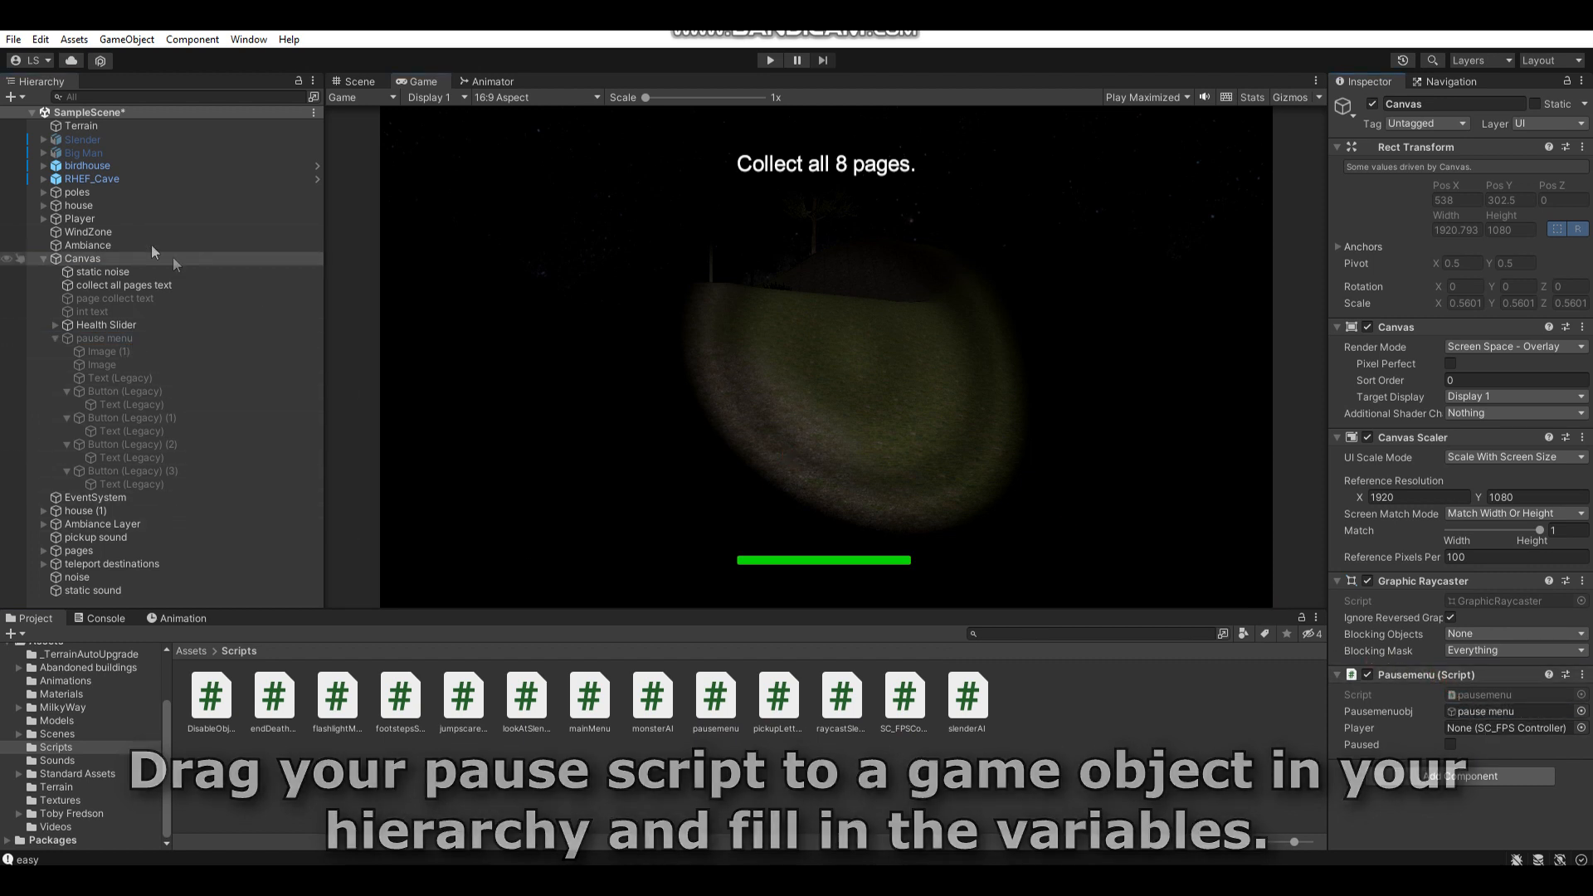
drag(127, 222, 1510, 728)
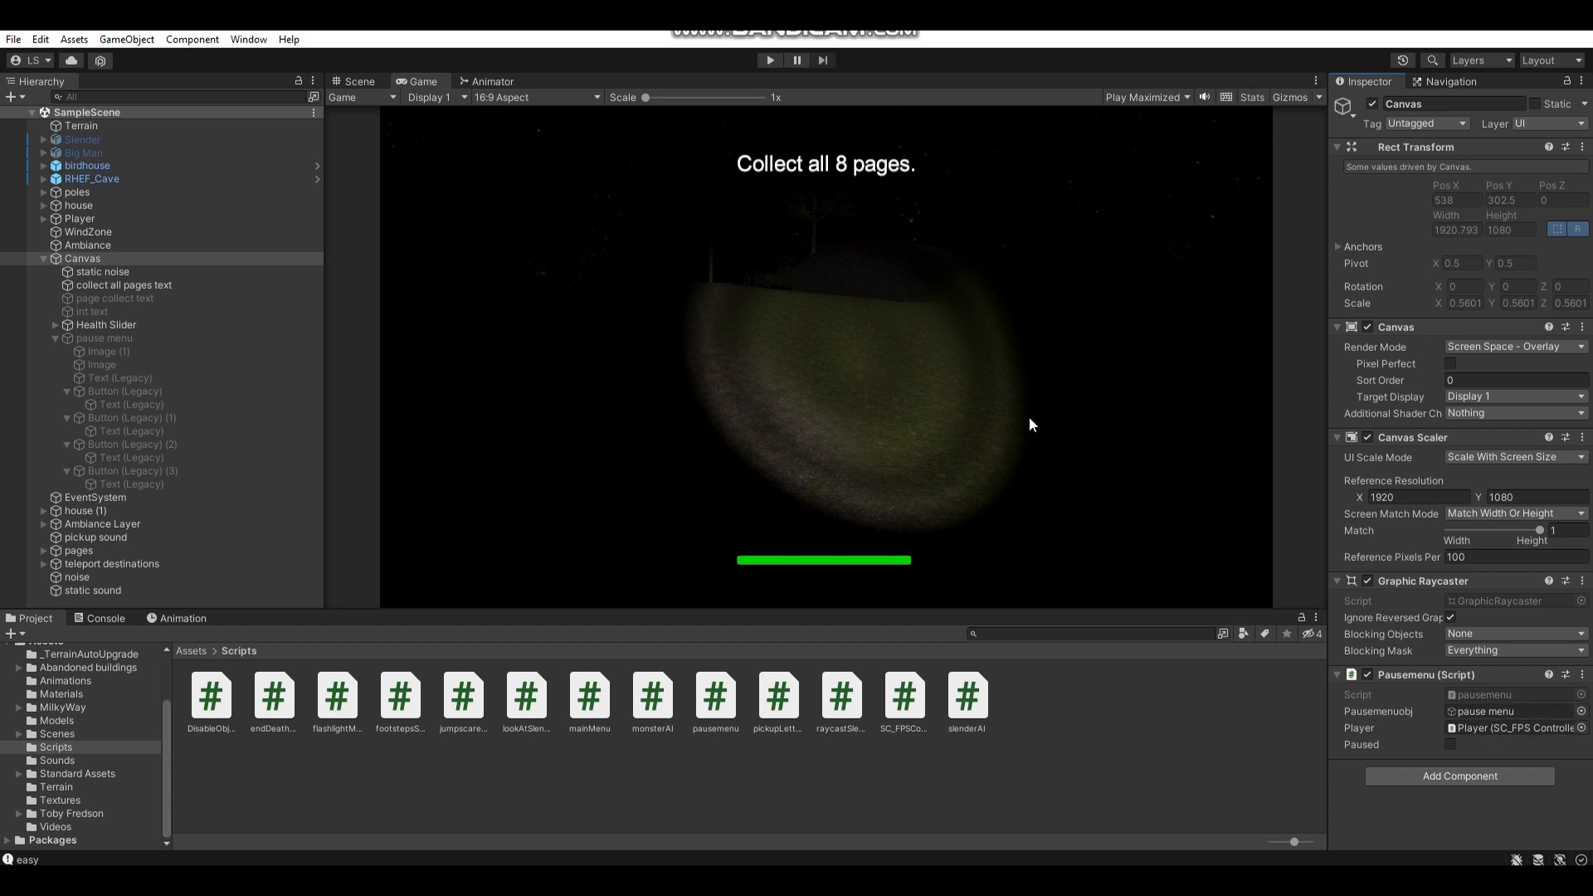
Playtest the game by toggling the pause menu open and closed repeatedly and trying its Resume button, and stop play mode.
click(770, 60)
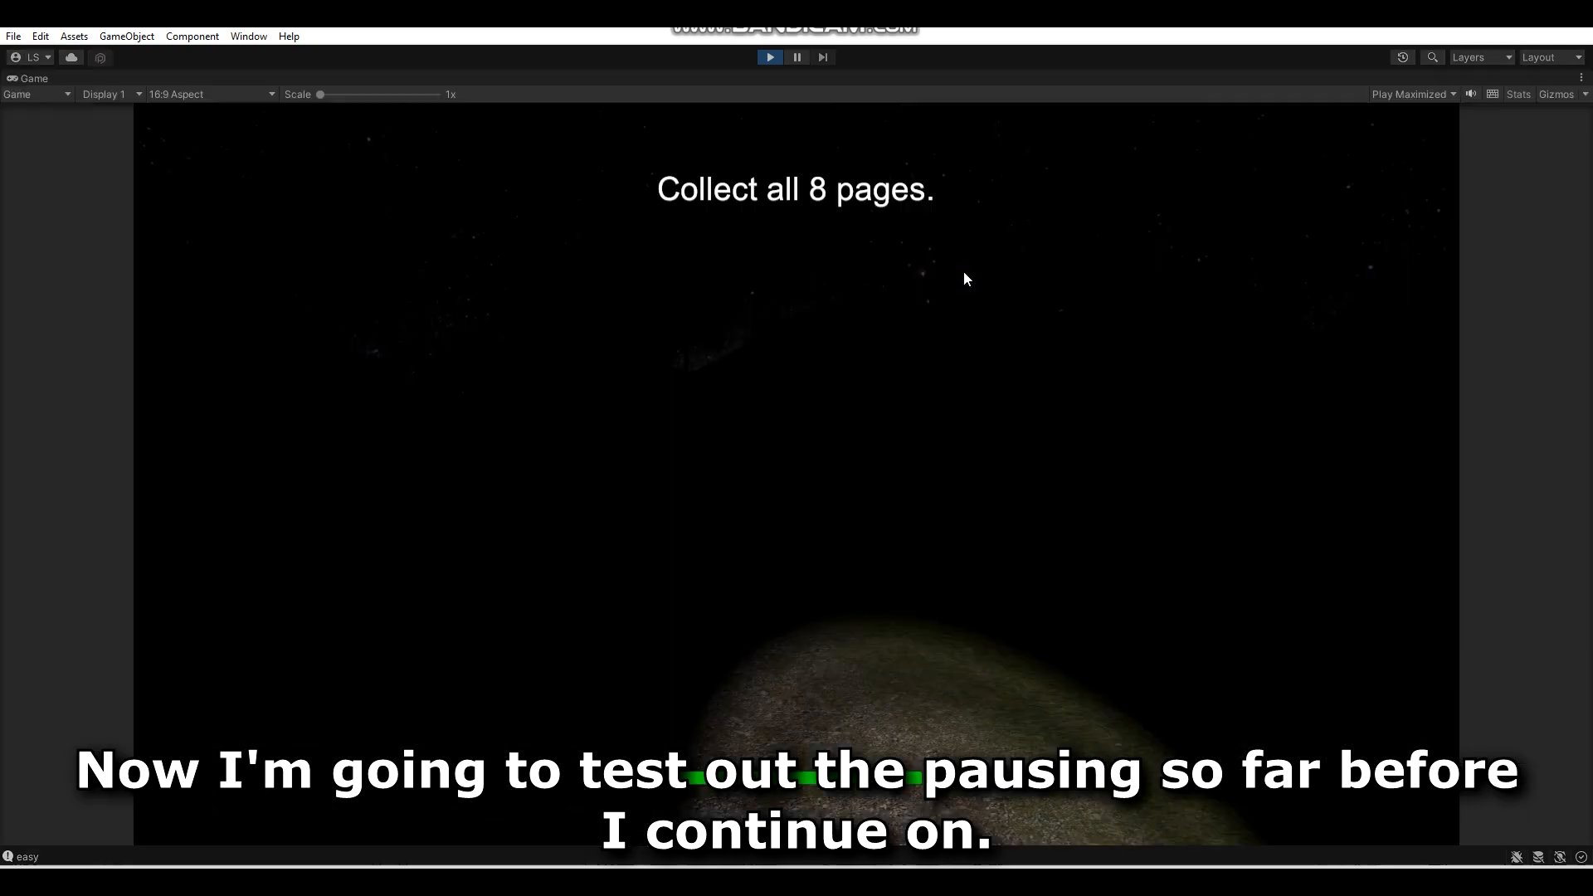
key(Escape)
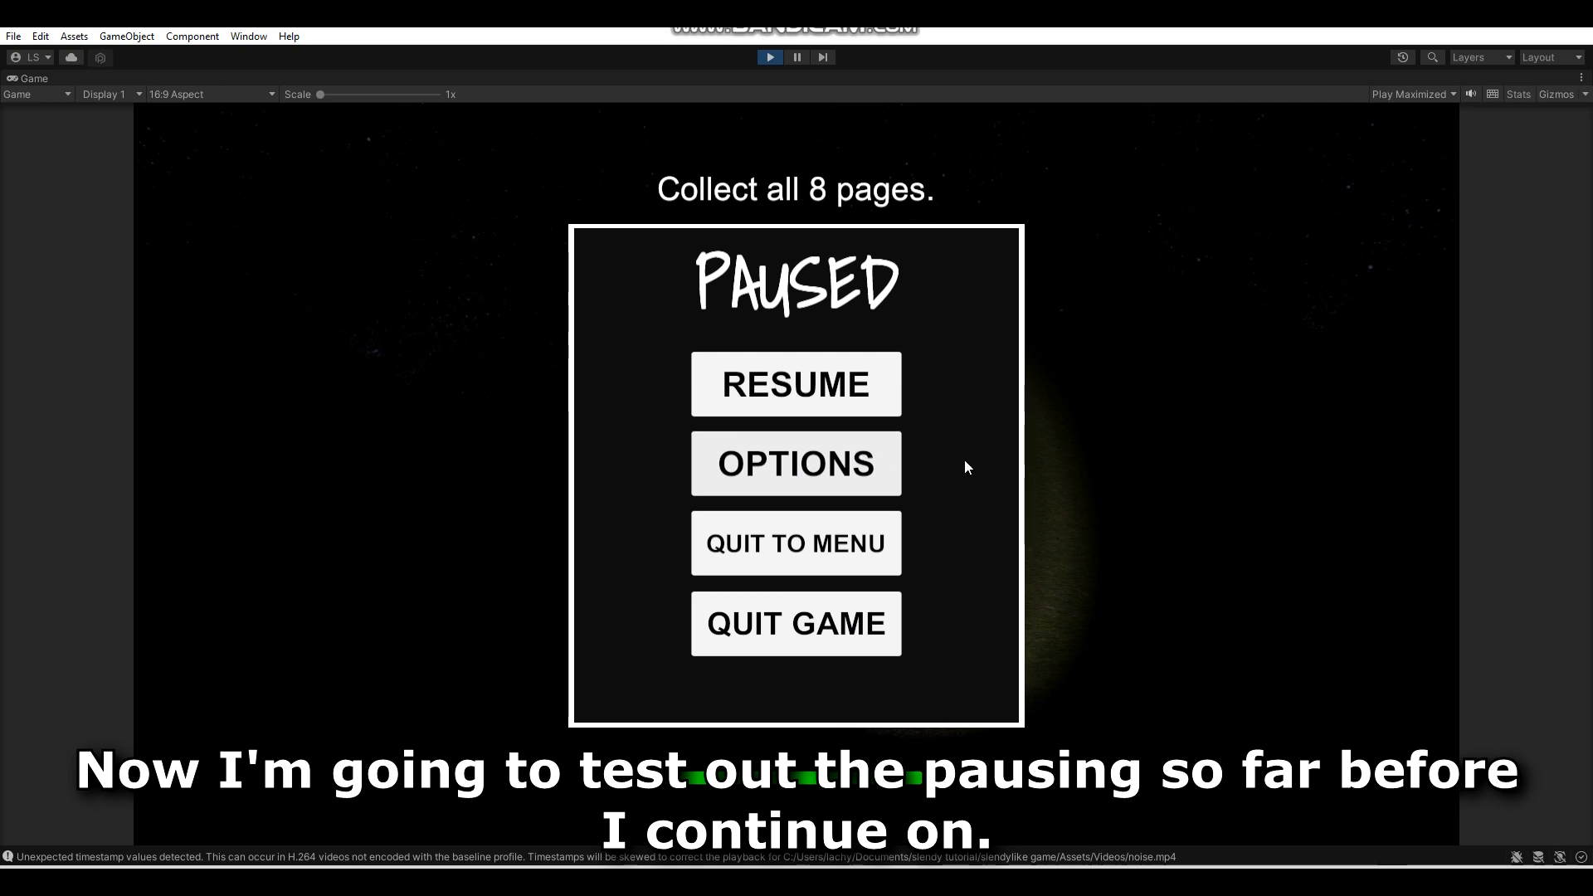
click(815, 395)
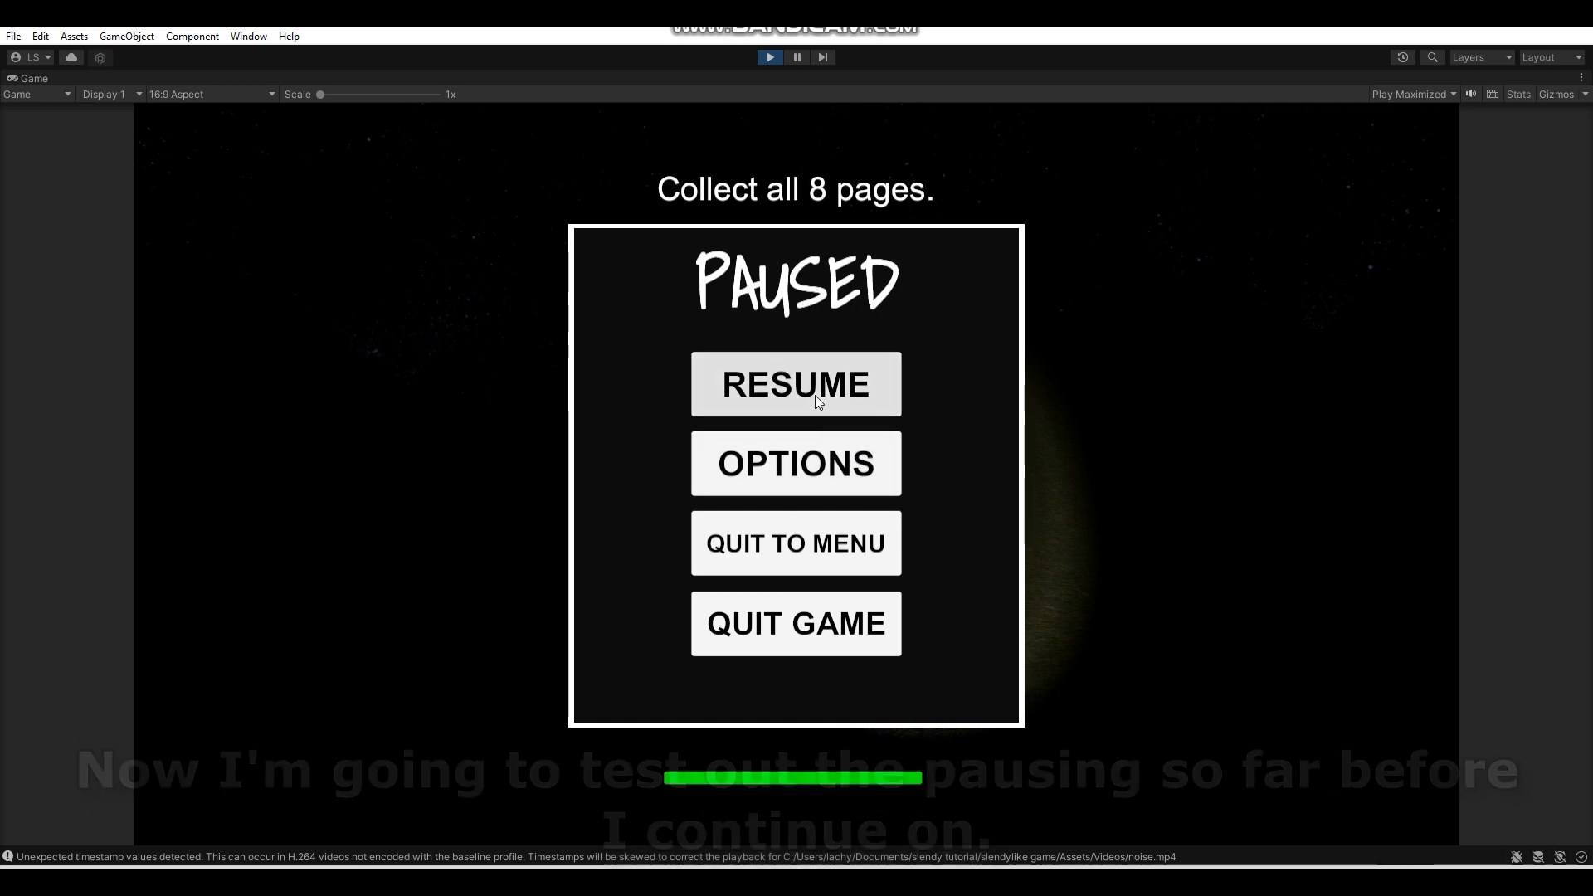
key(Escape)
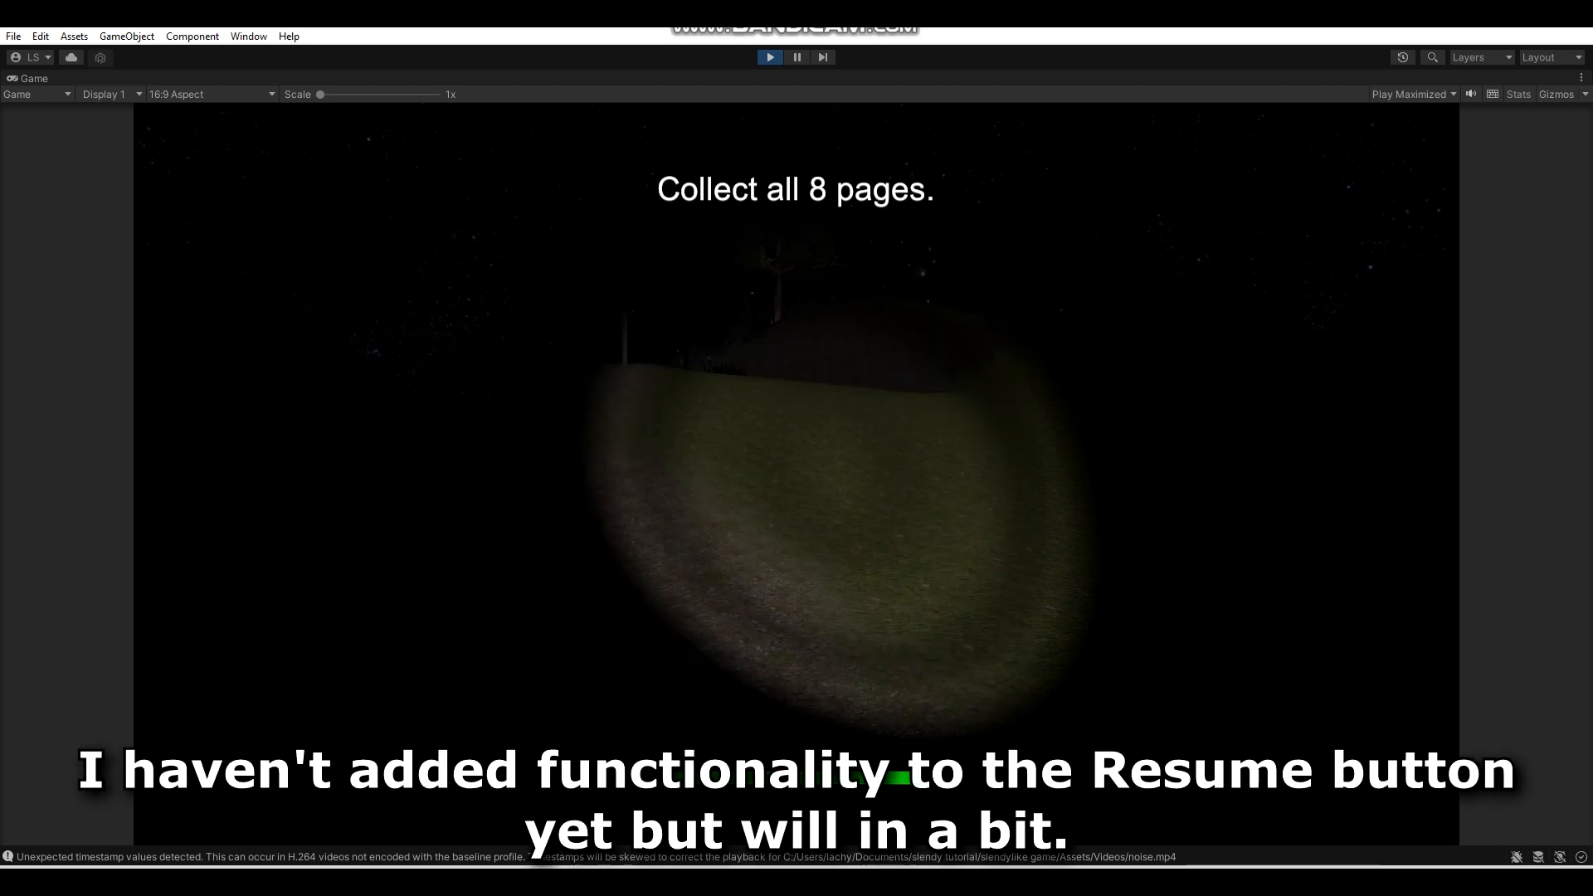
key(Escape)
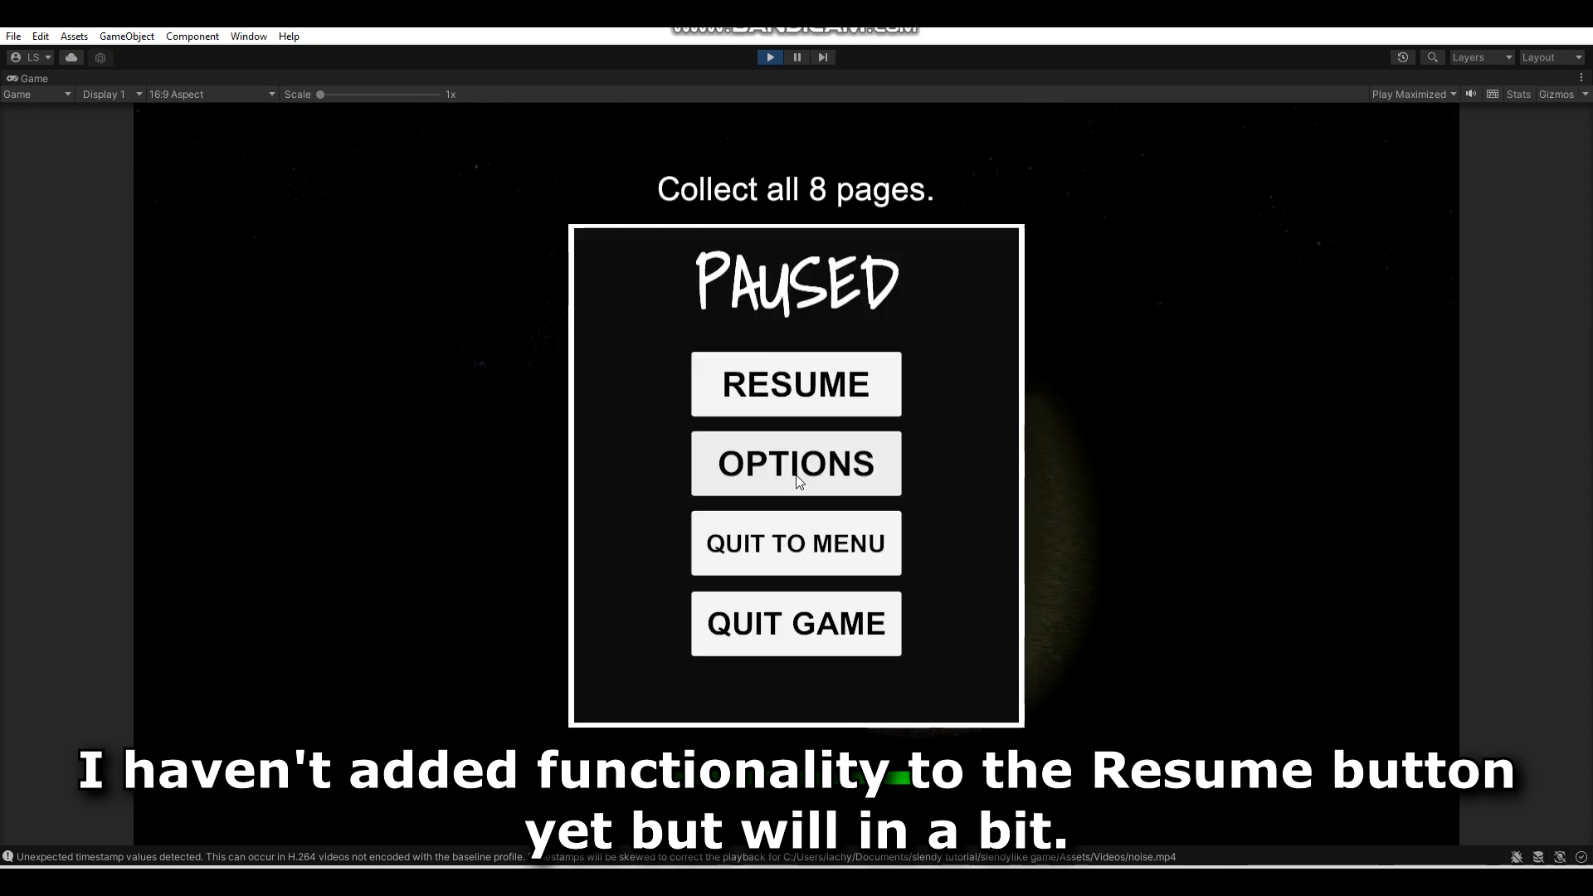
key(Escape)
key(Escape)
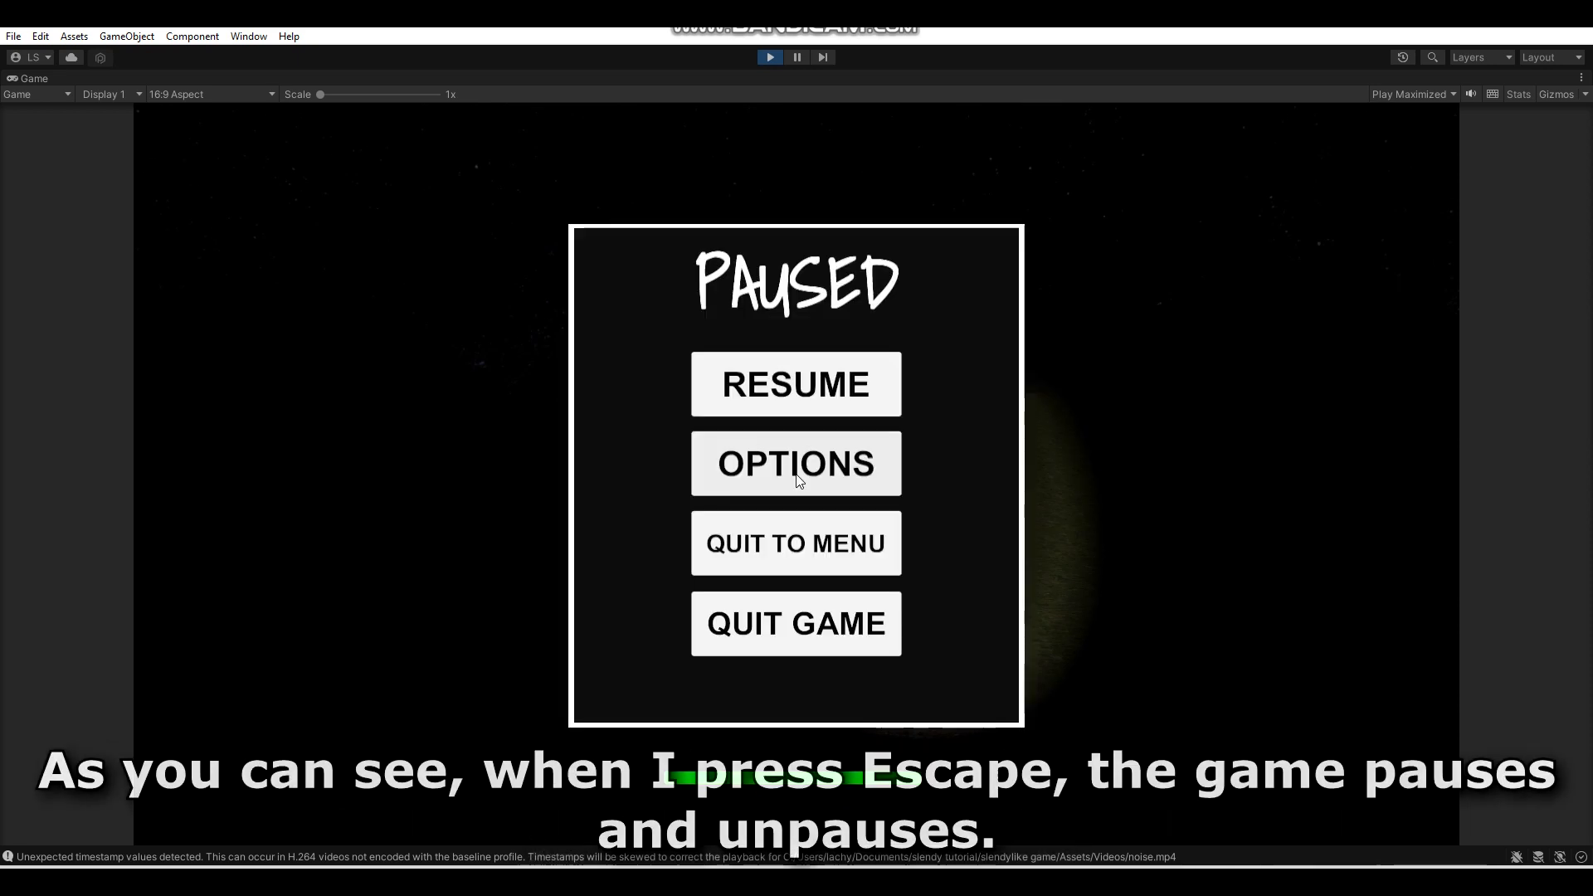
key(Escape)
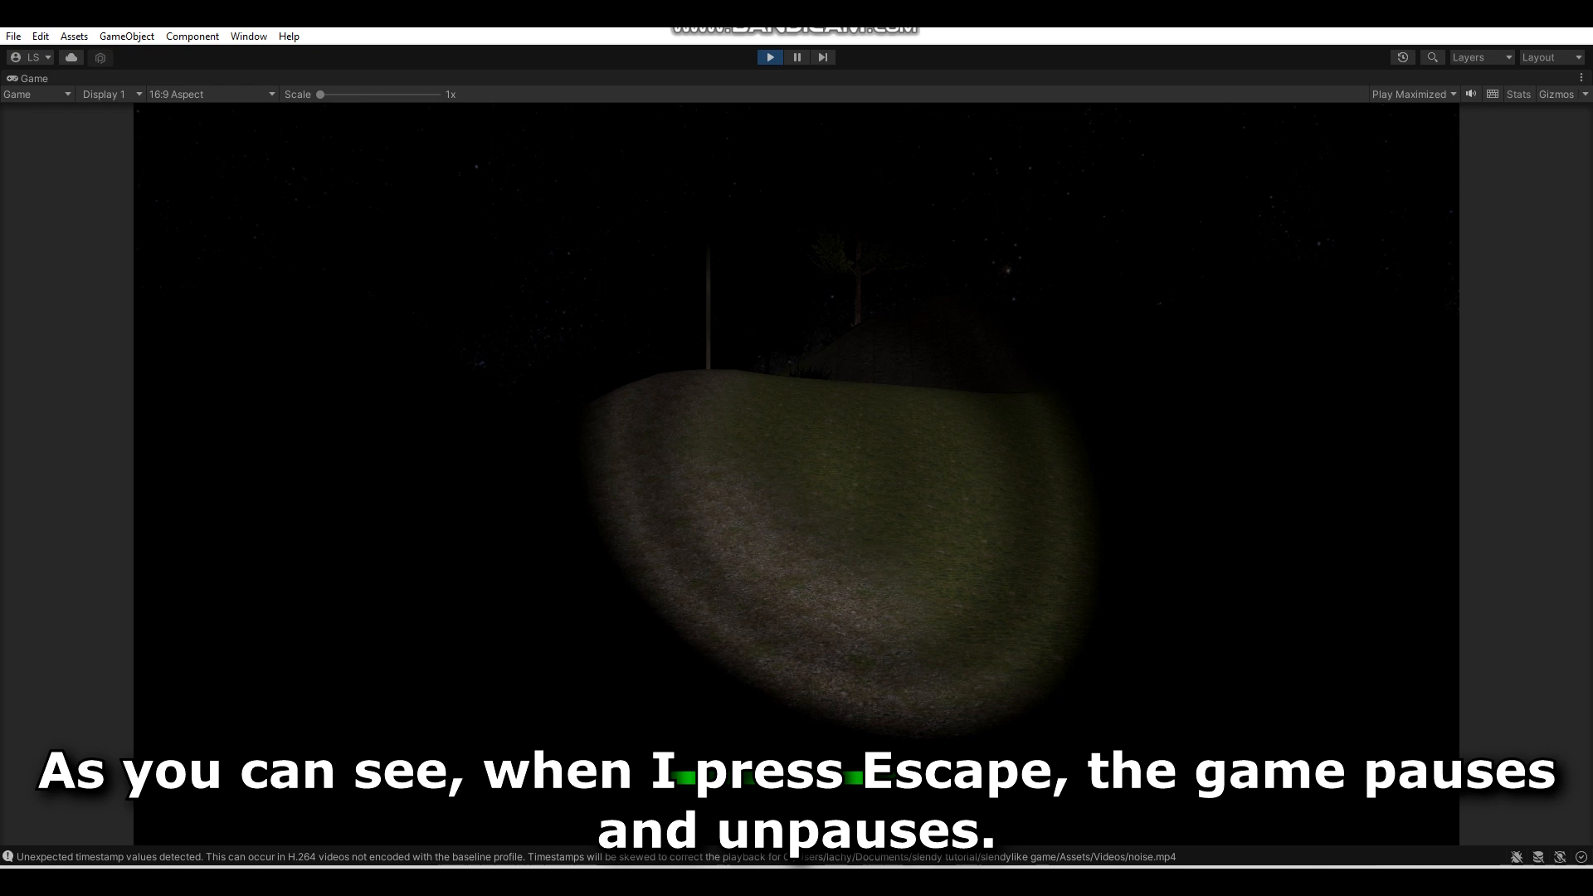
key(Escape)
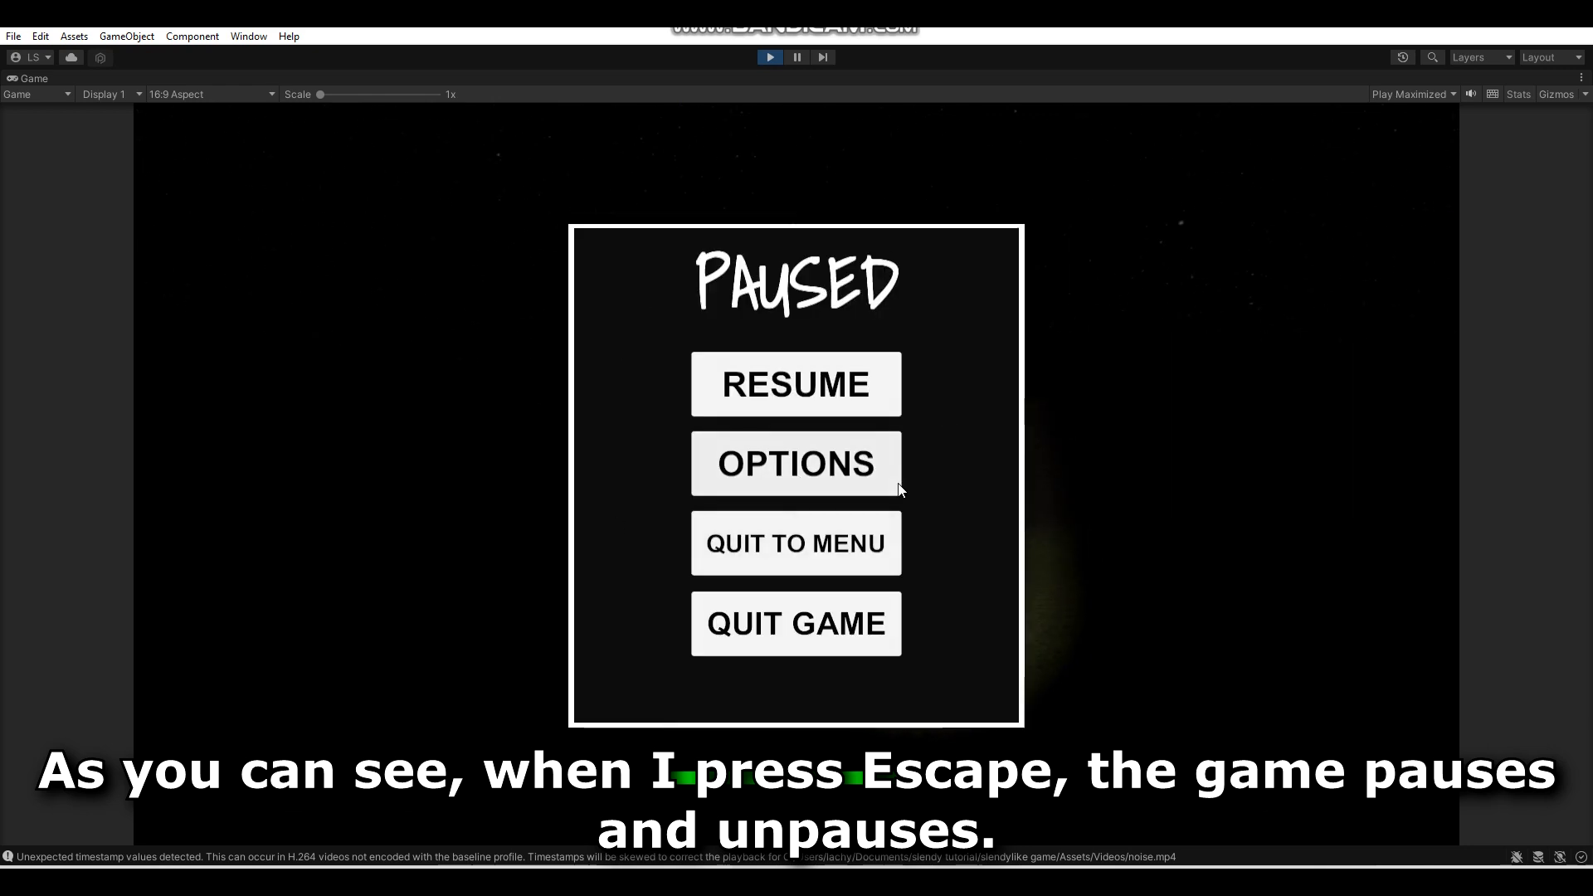
key(Escape)
key(Escape)
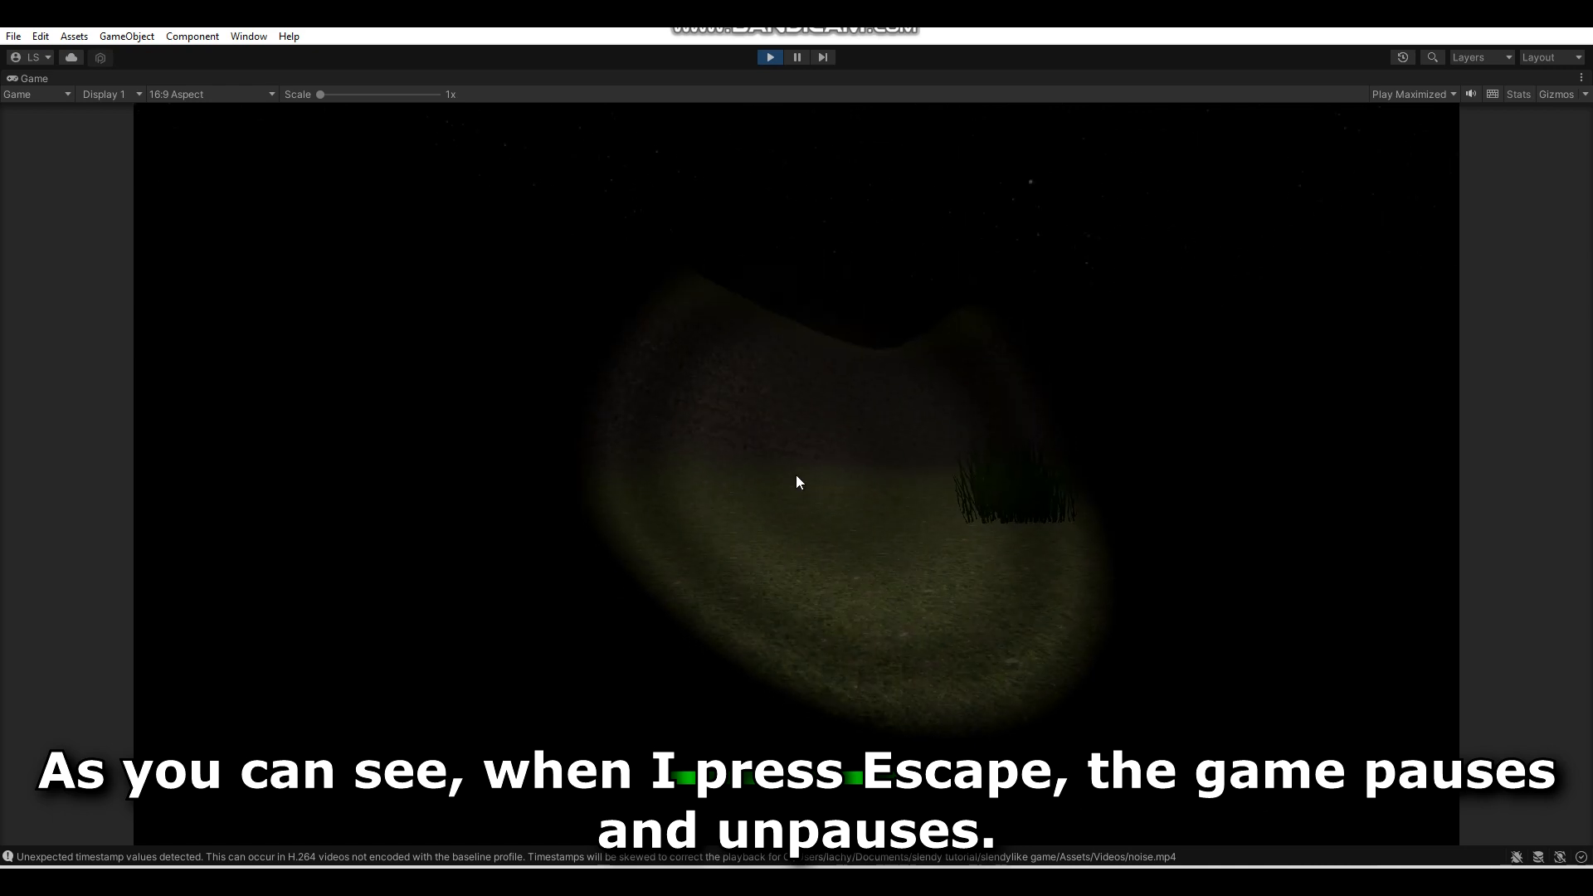
click(773, 58)
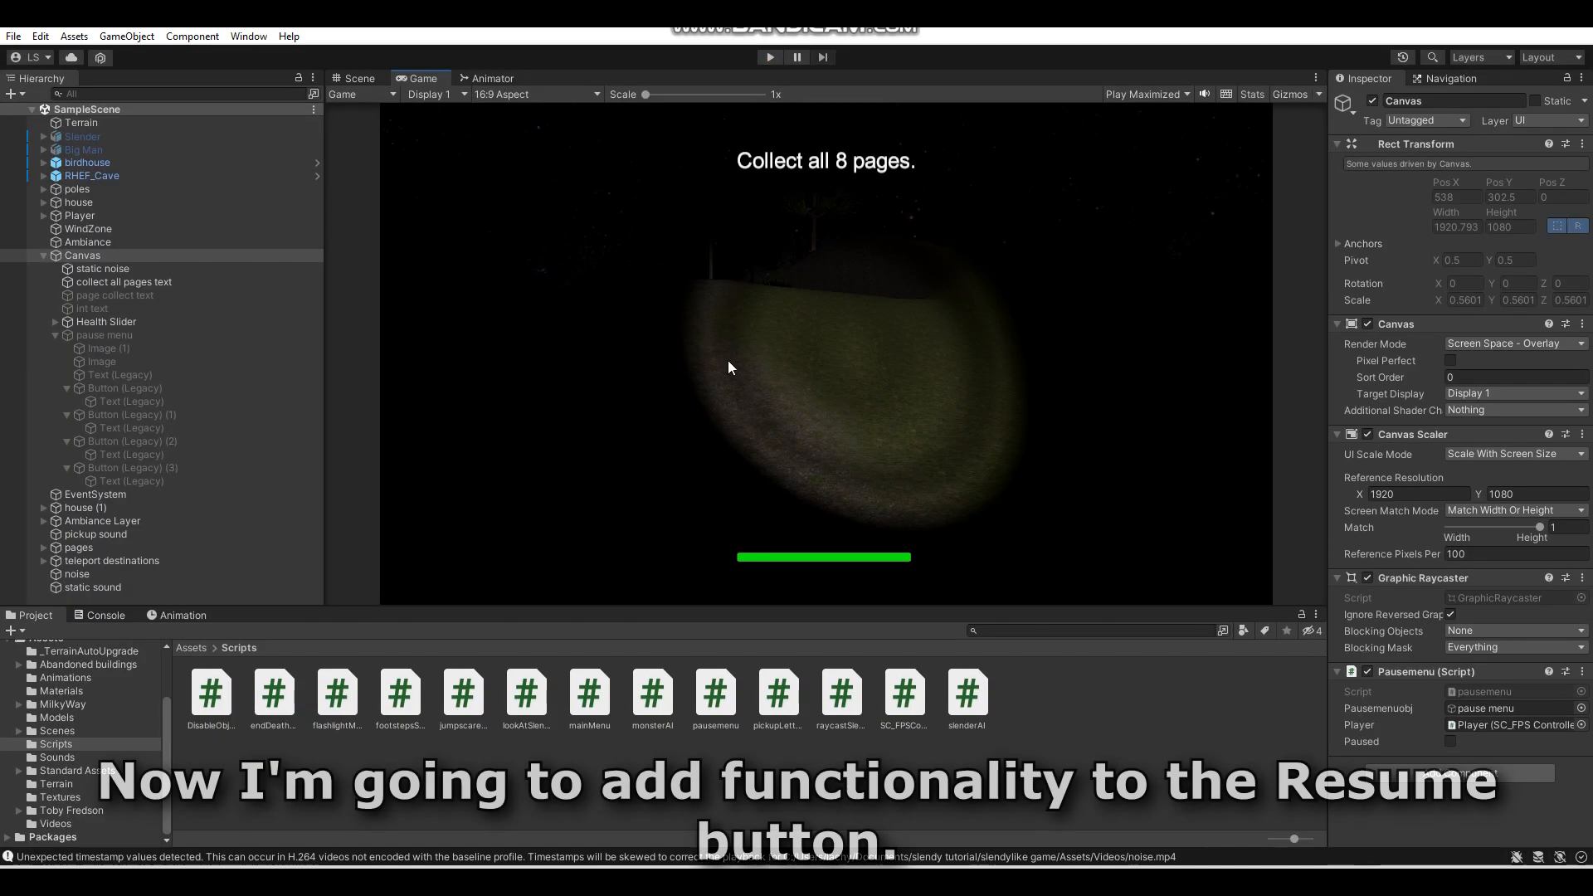
Add an On Click event to the first pause menu button, Button (Legacy), with Canvas as target and pausemenu.resumeGame as function.
click(217, 390)
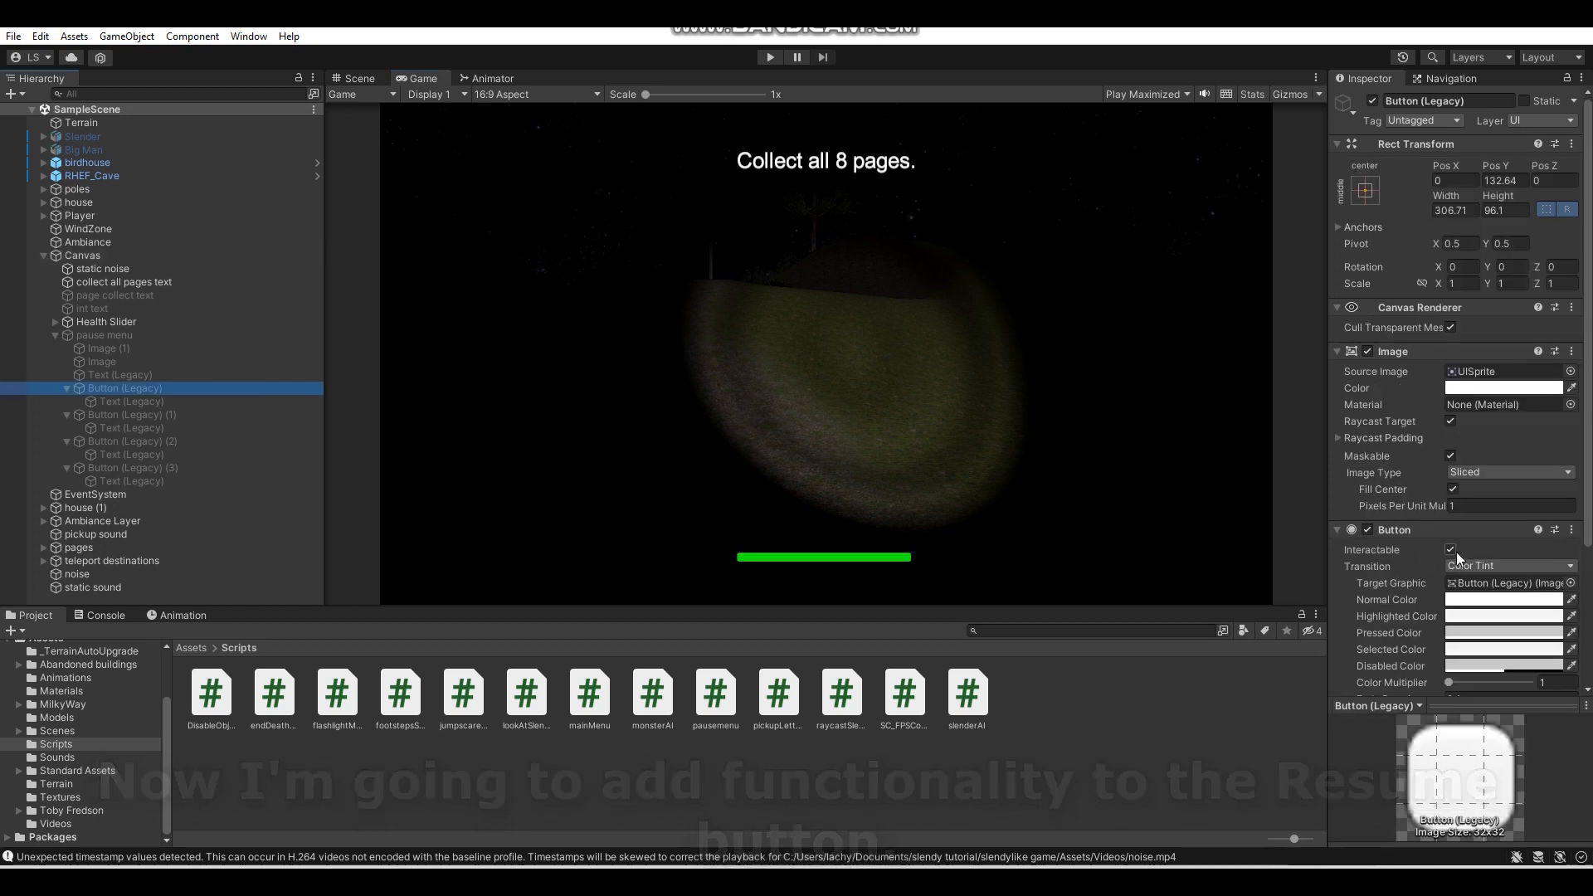
scroll(1452, 550, down, 3)
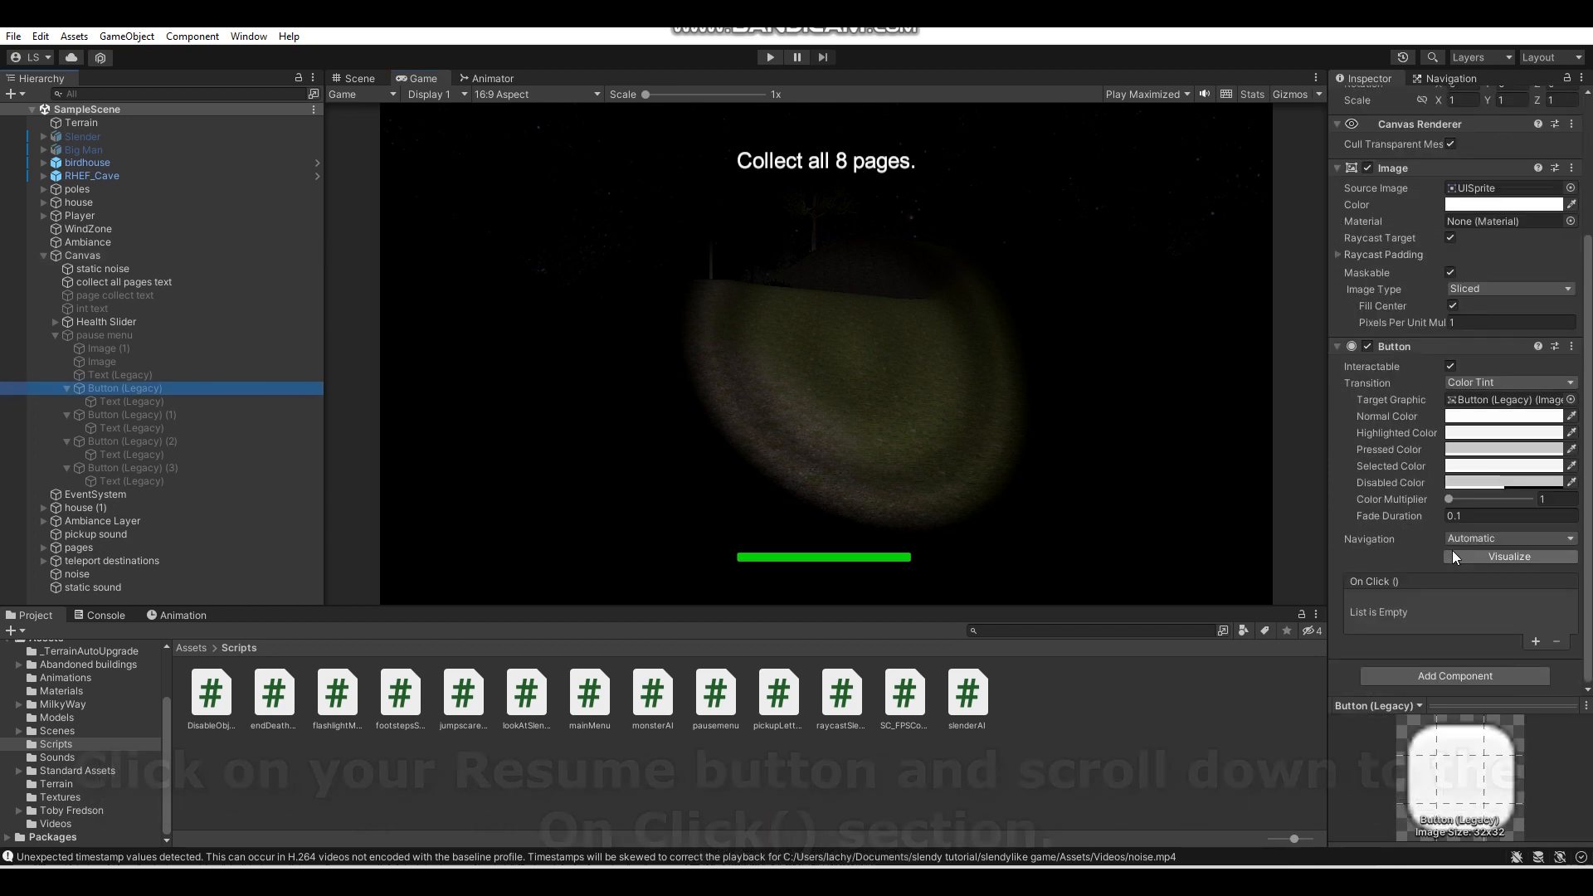
click(1536, 640)
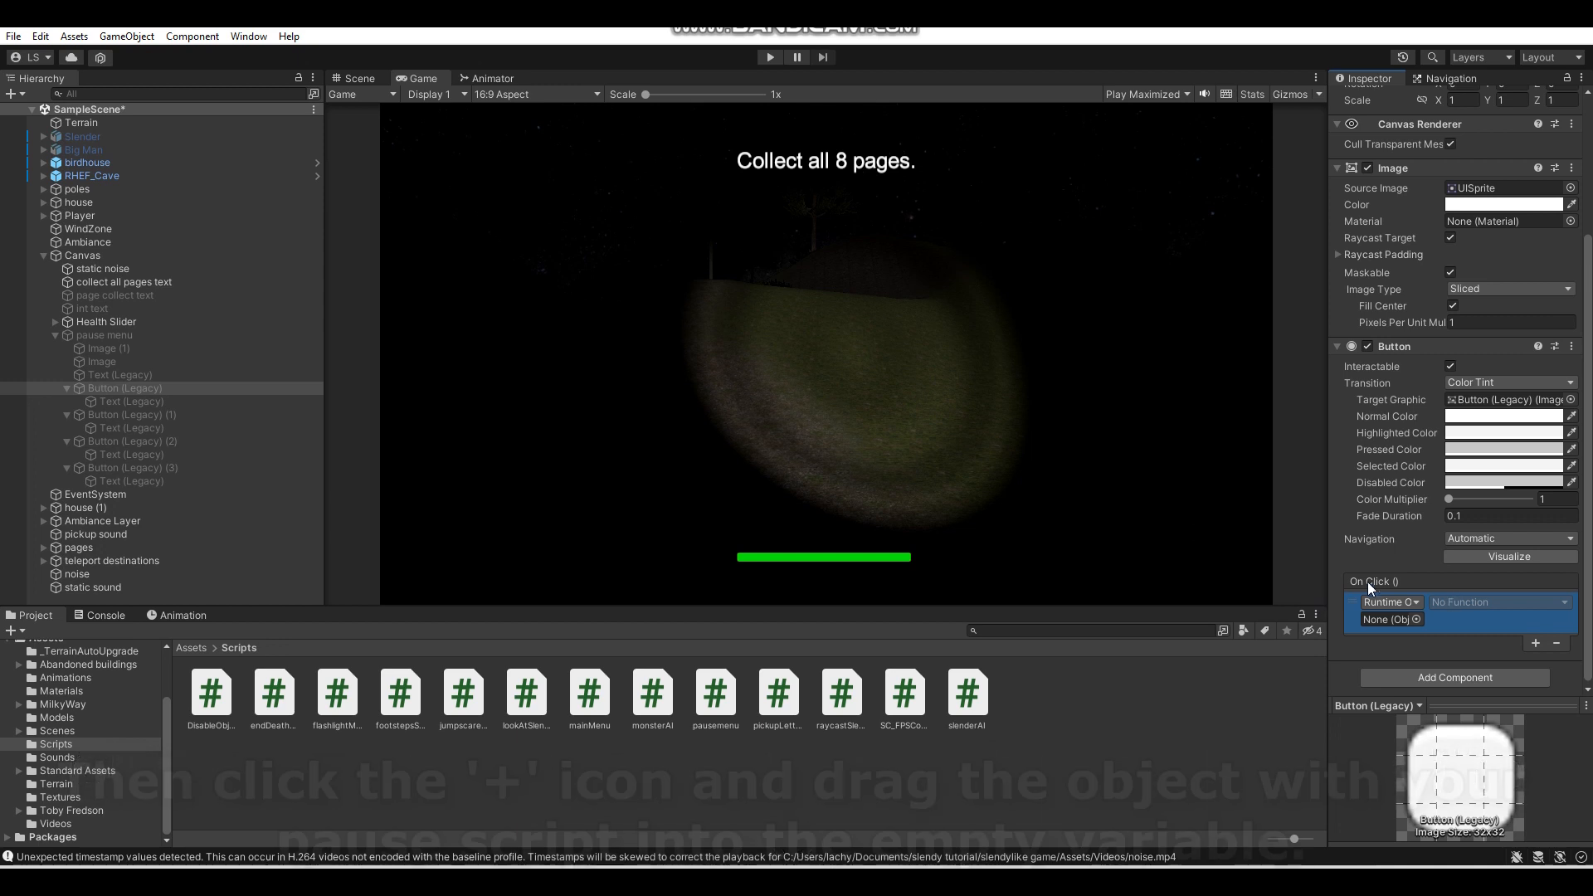
drag(114, 257, 1411, 622)
click(1475, 600)
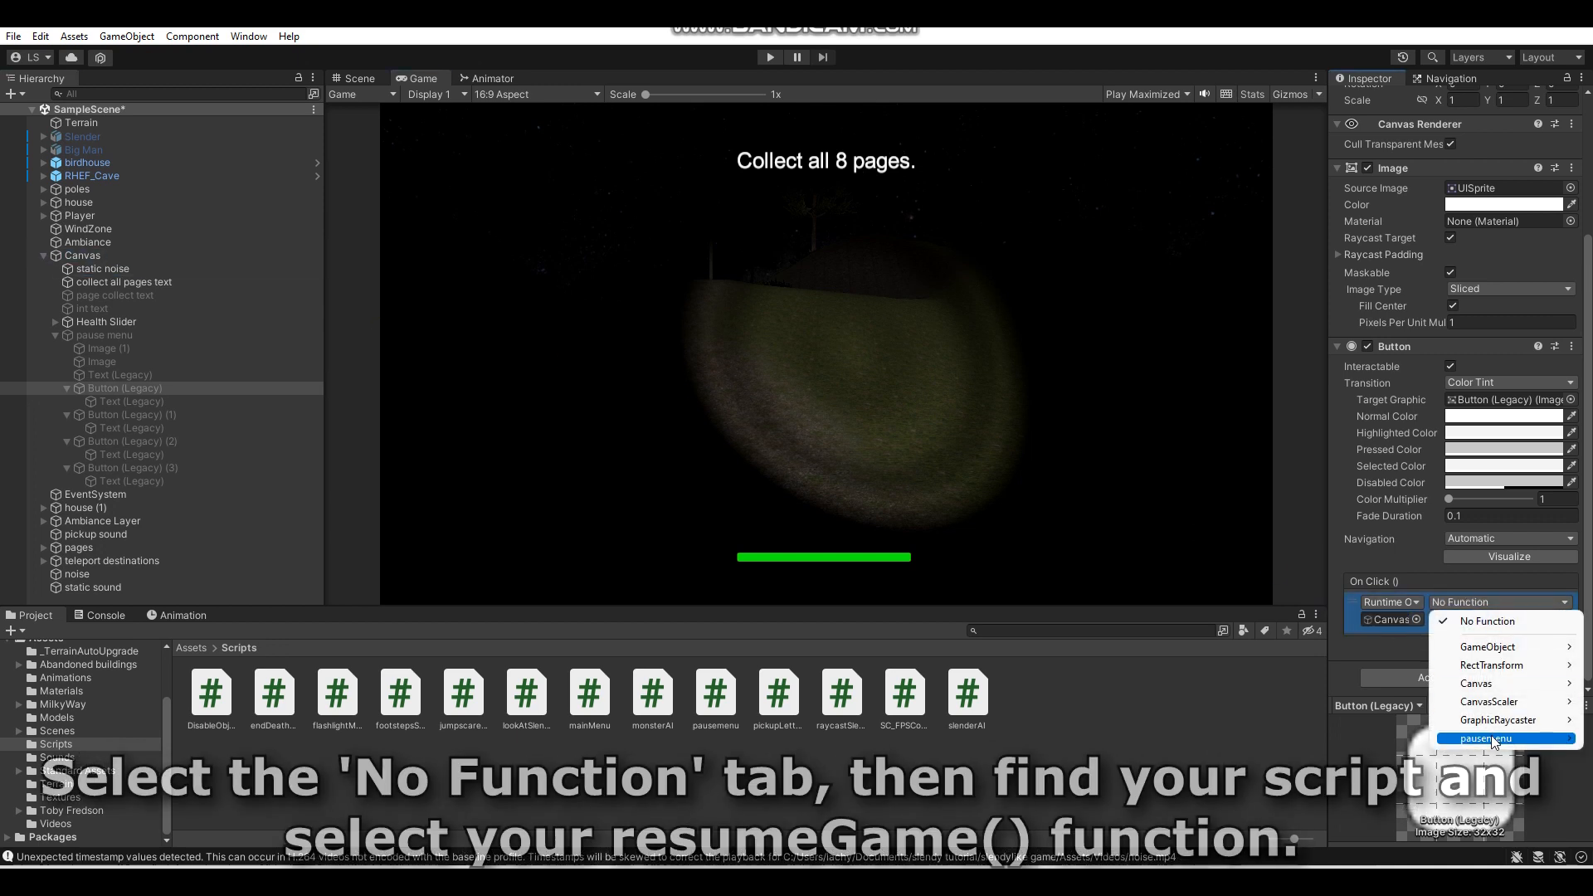
mouse_move(1493, 740)
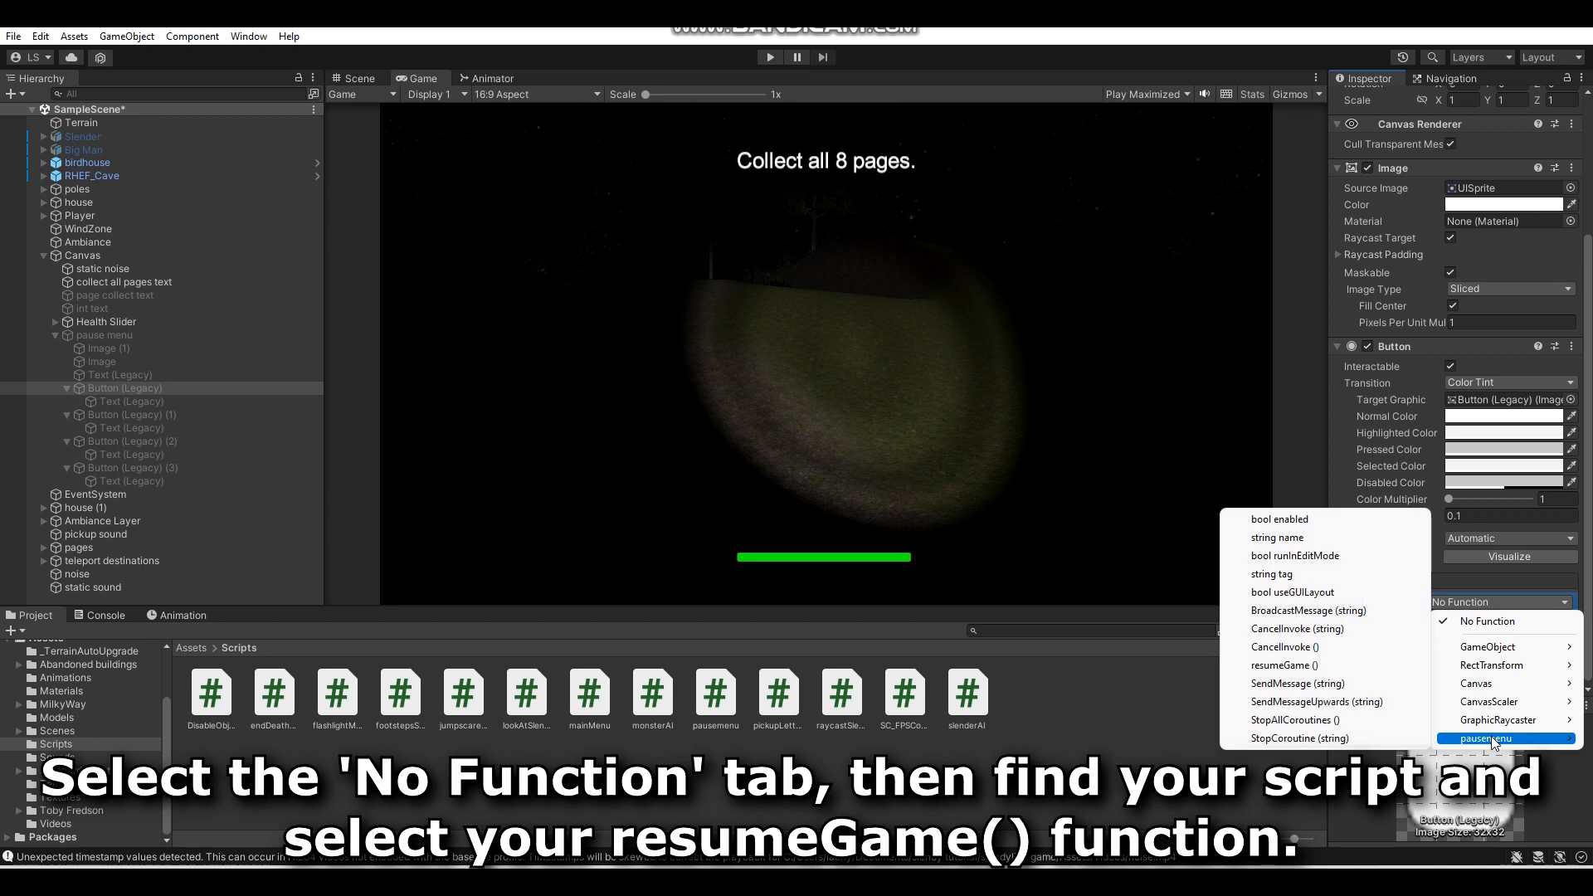
click(1333, 666)
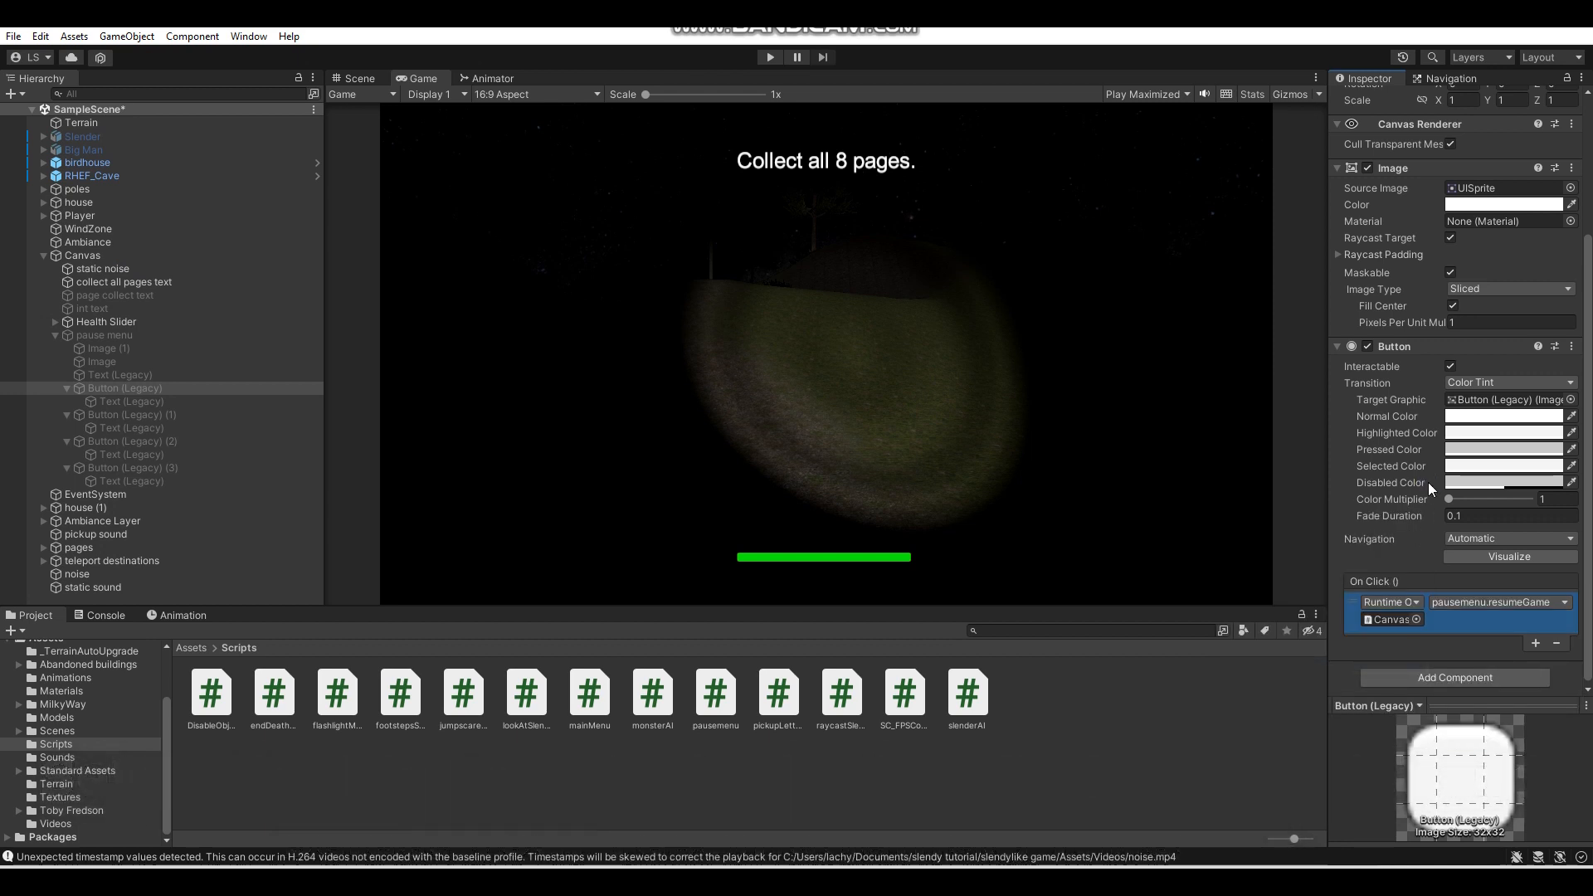
Playtest the Resume button by pausing and resuming the game with it twice, and stop play mode.
click(769, 56)
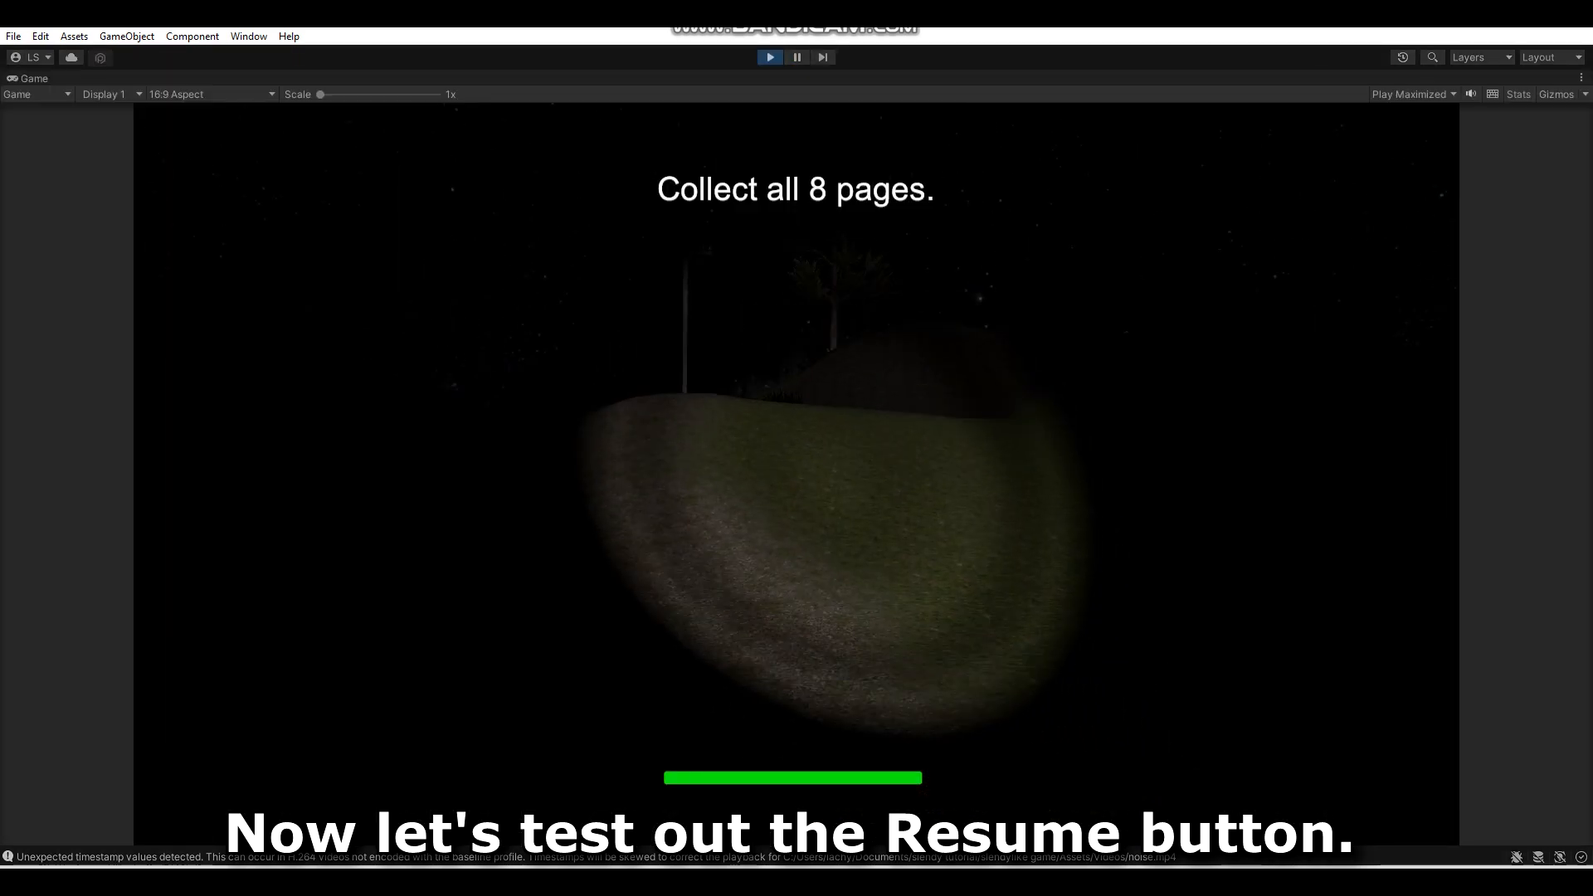
key(Escape)
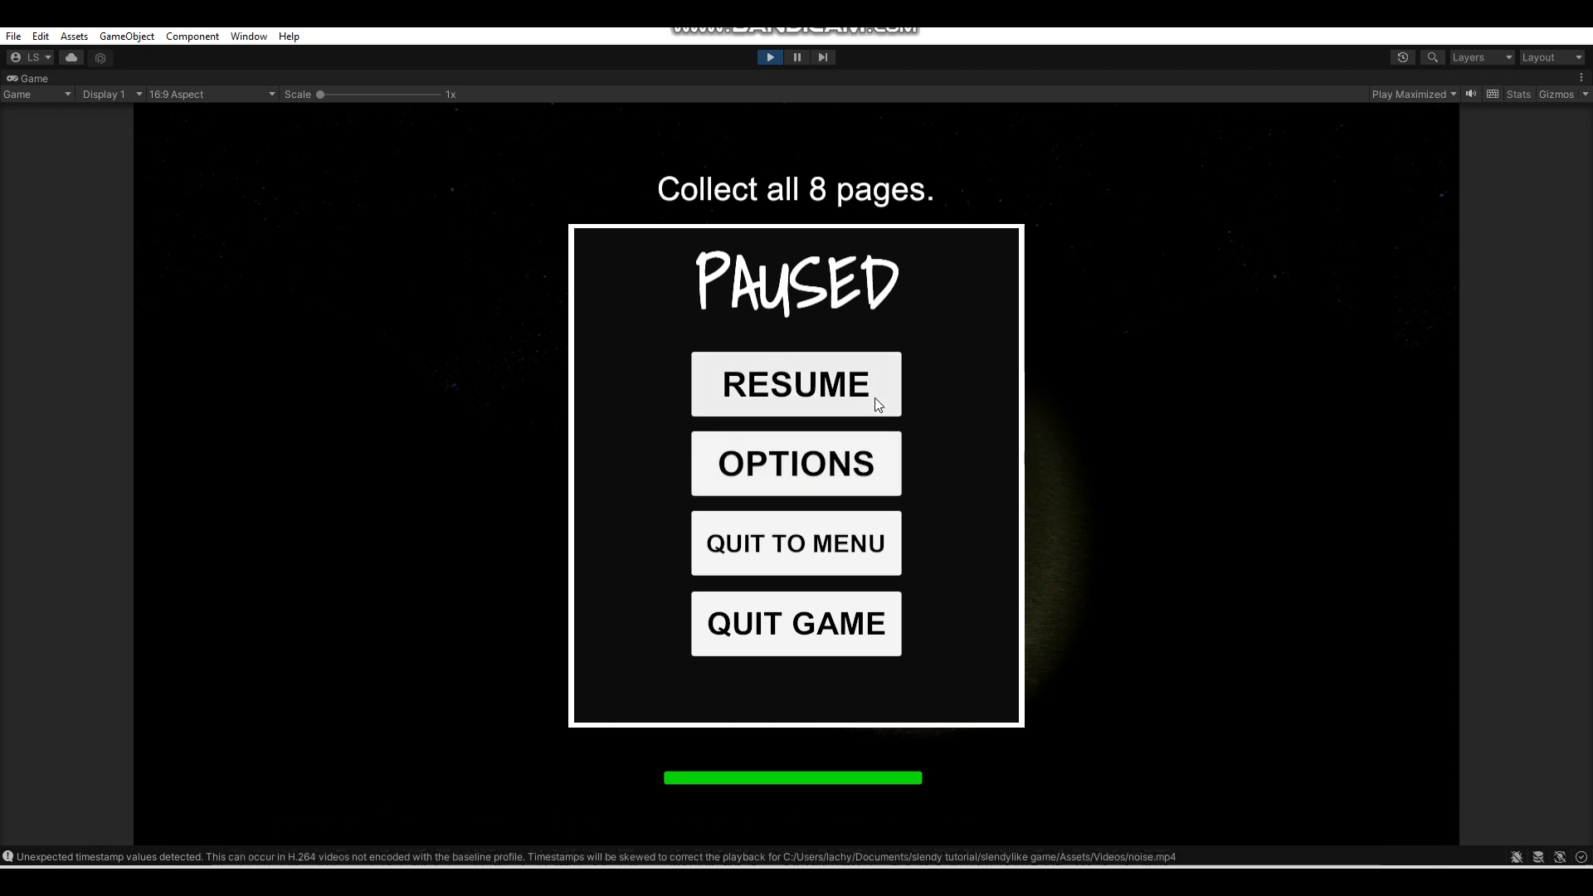
click(796, 387)
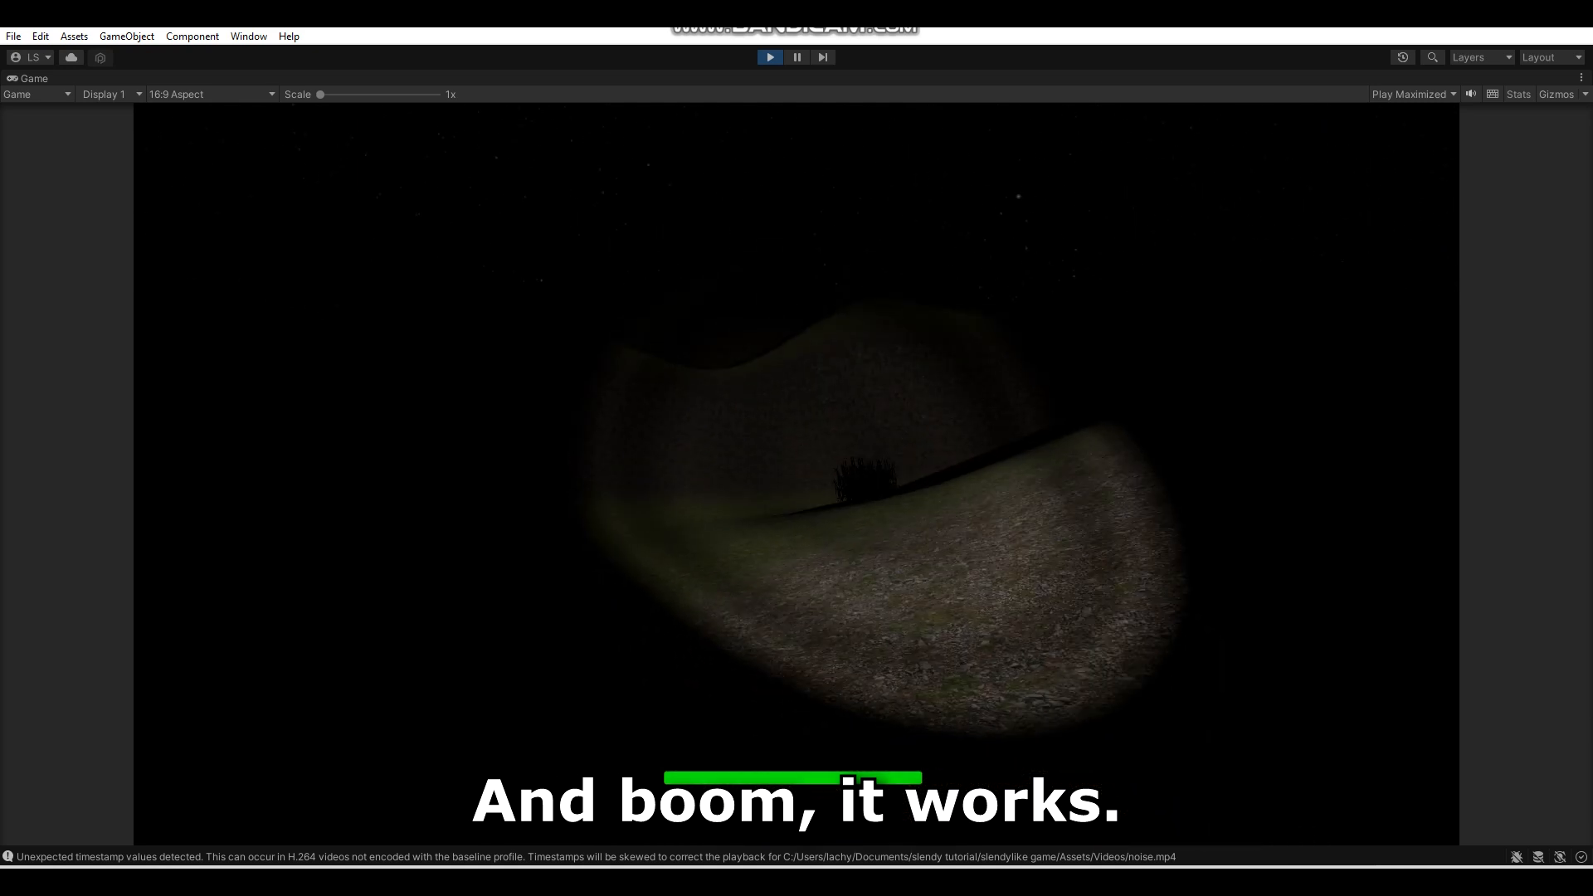
key(Escape)
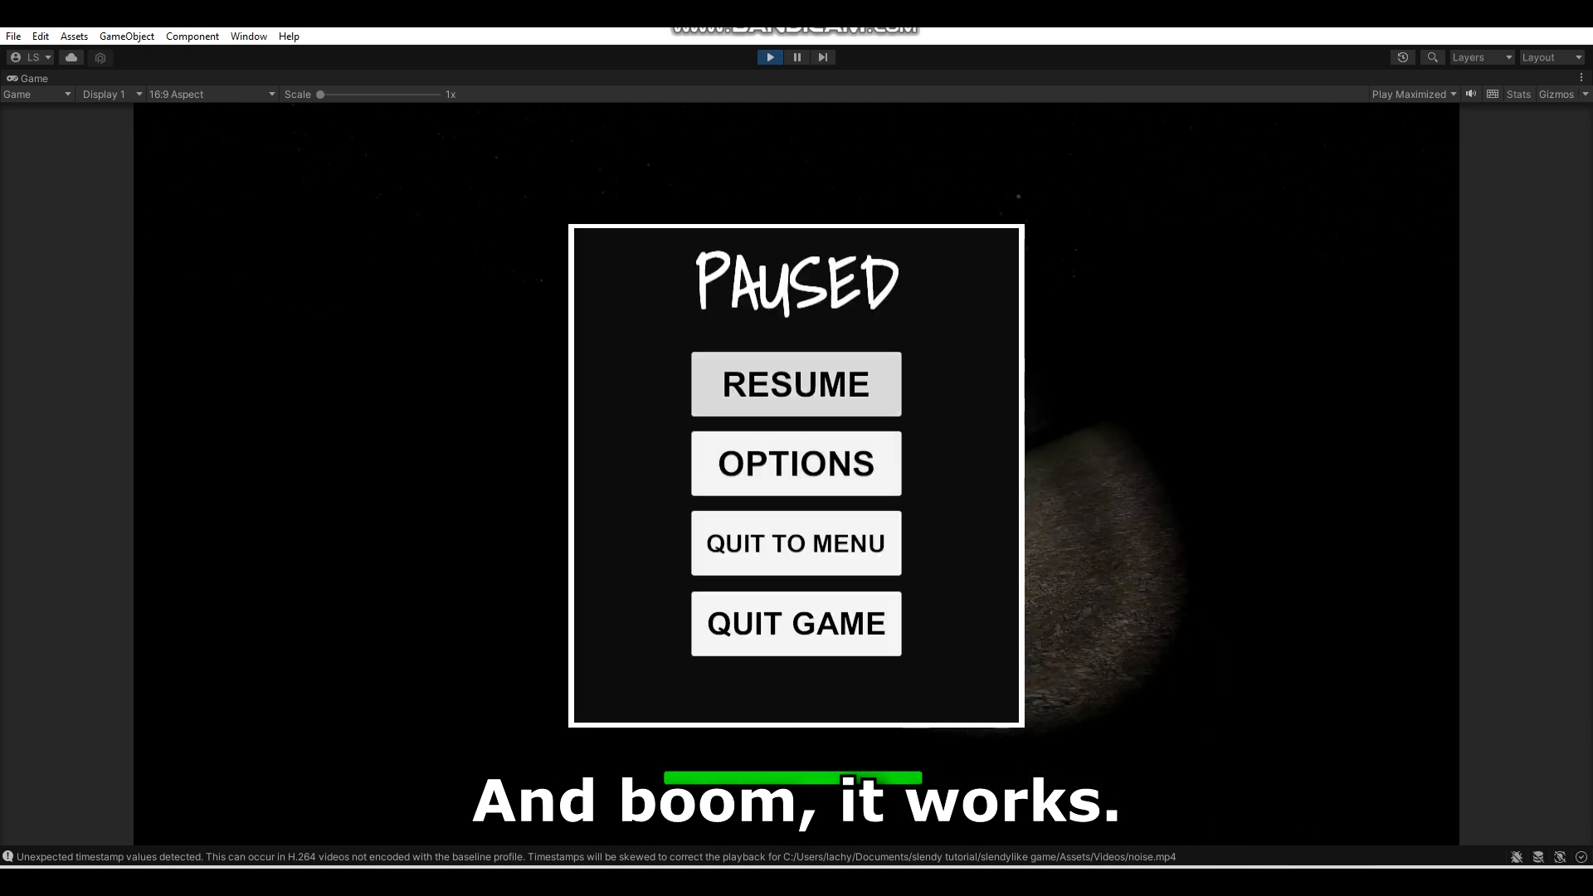
click(741, 390)
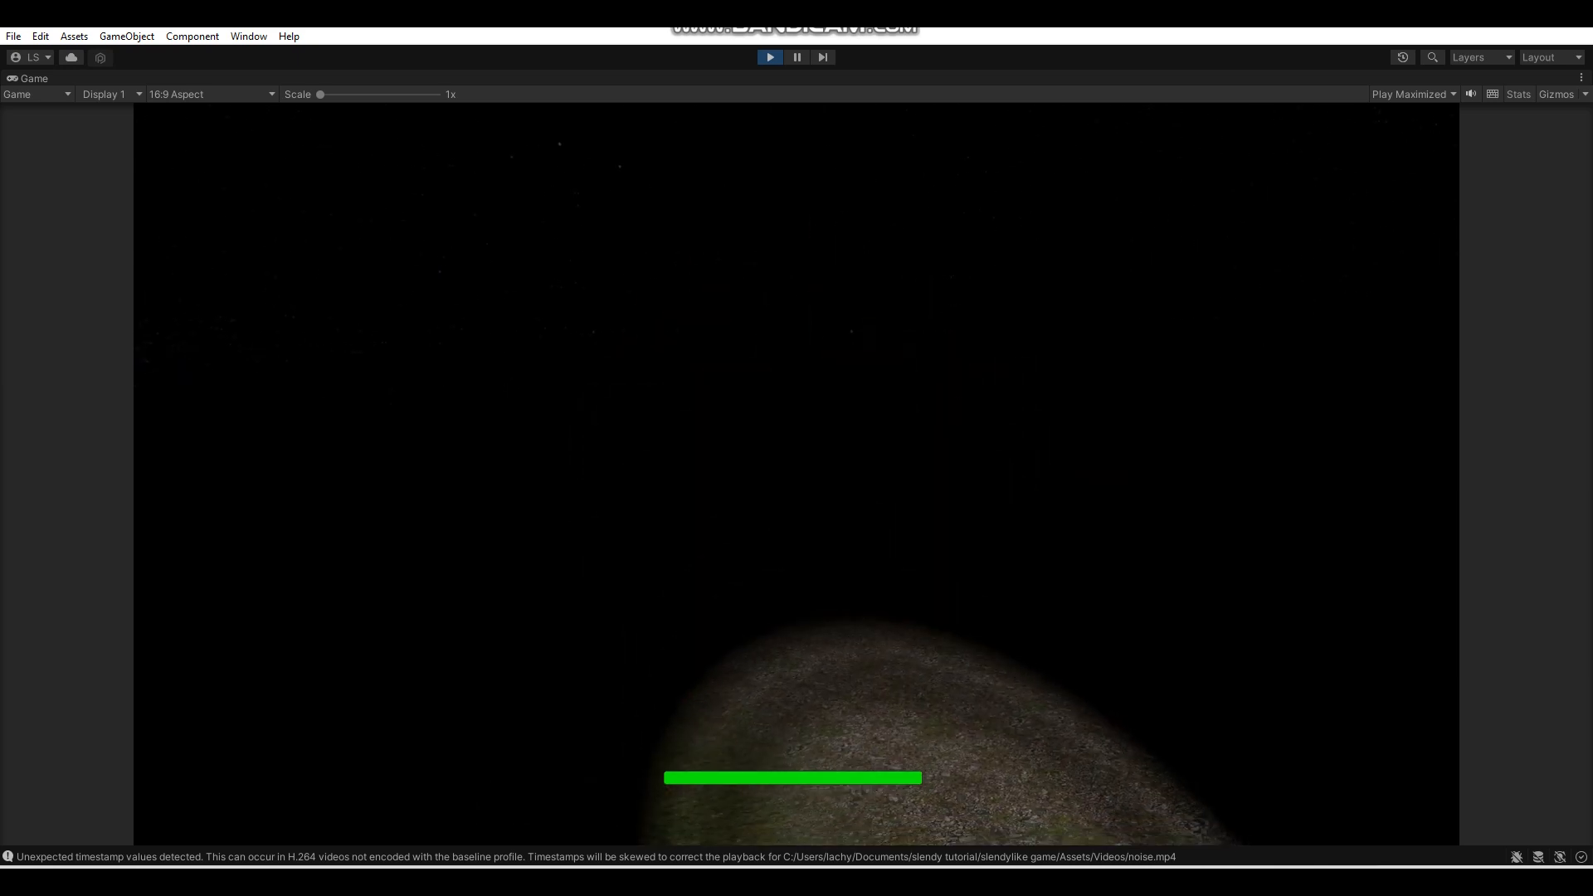
key(ctrl+p)
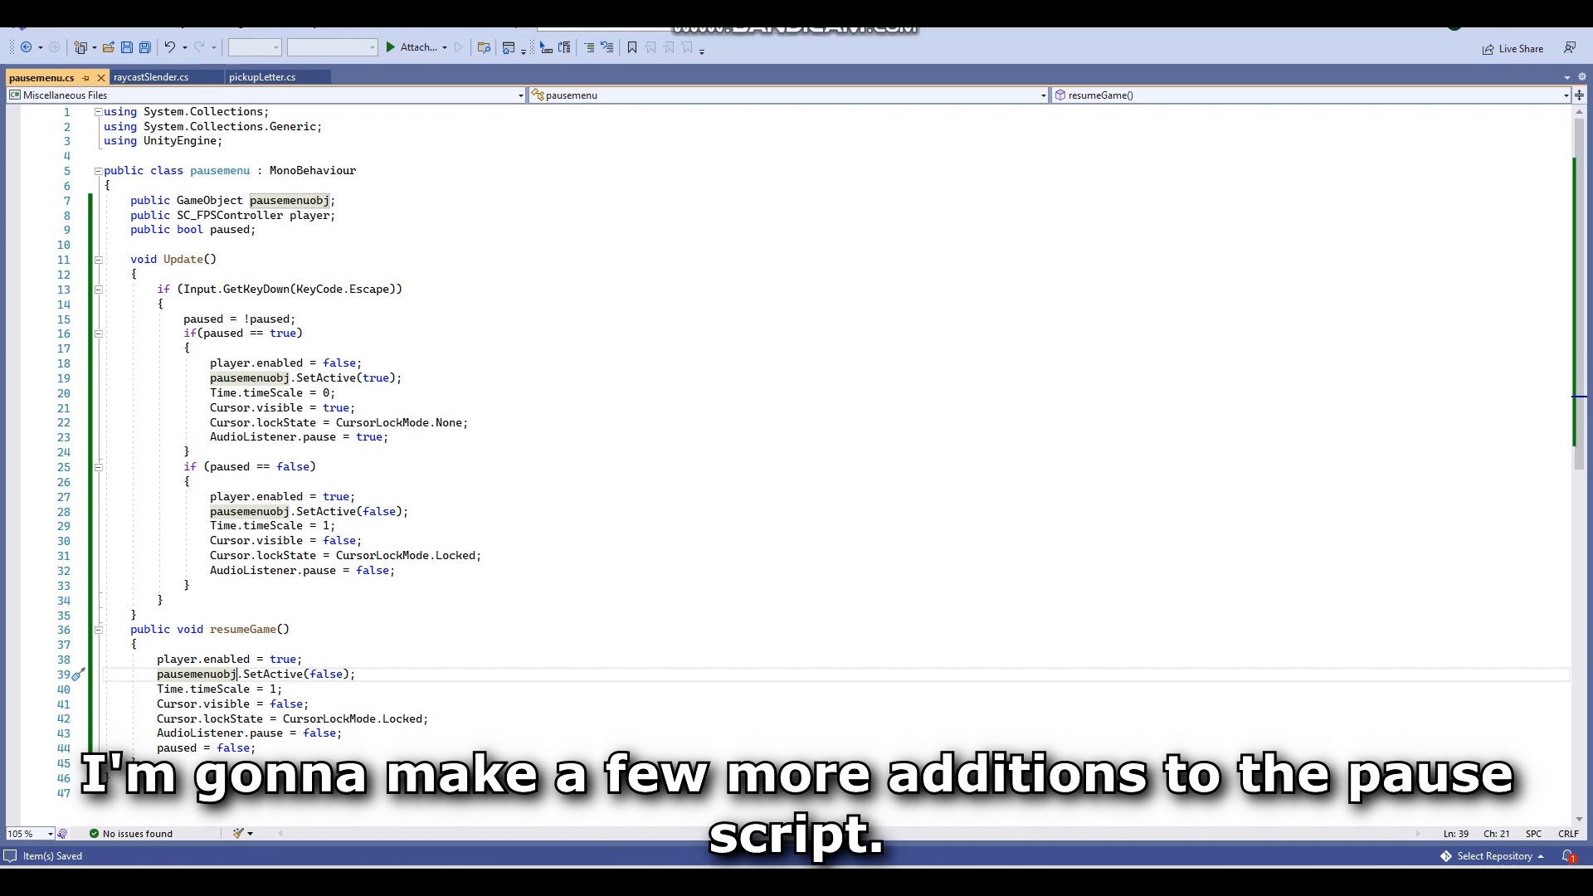
In Visual Studio, add a public void backToMenu() function below resumeGame() in pausemenu.cs, containing a SceneManager.LoadScene() call.
click(1387, 880)
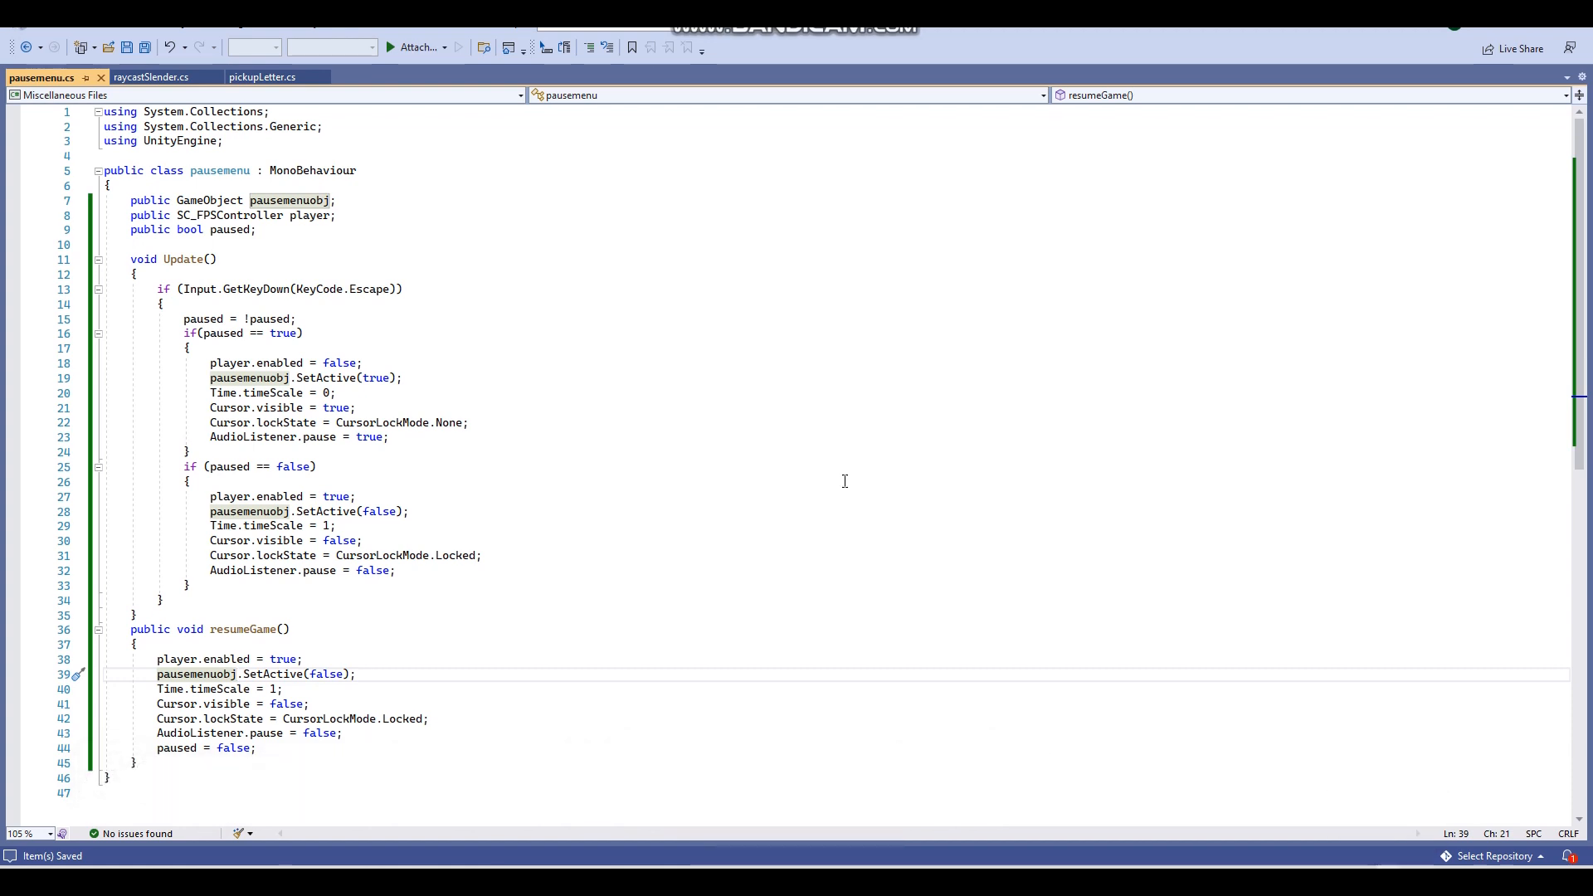
scroll(683, 393, down, 3)
click(150, 628)
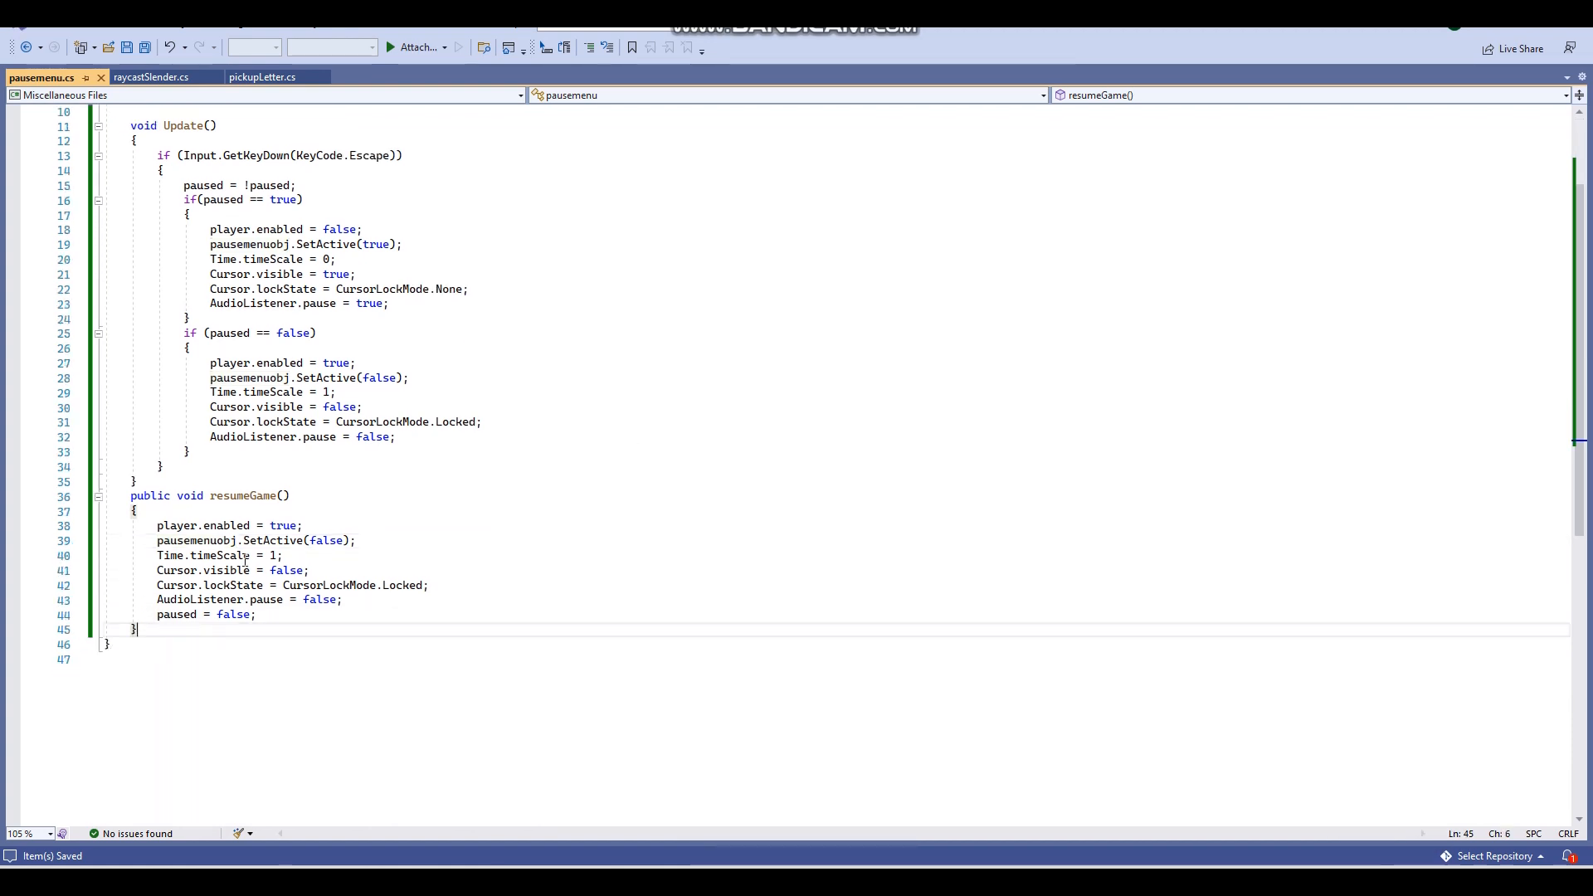
key(Return)
text(p)
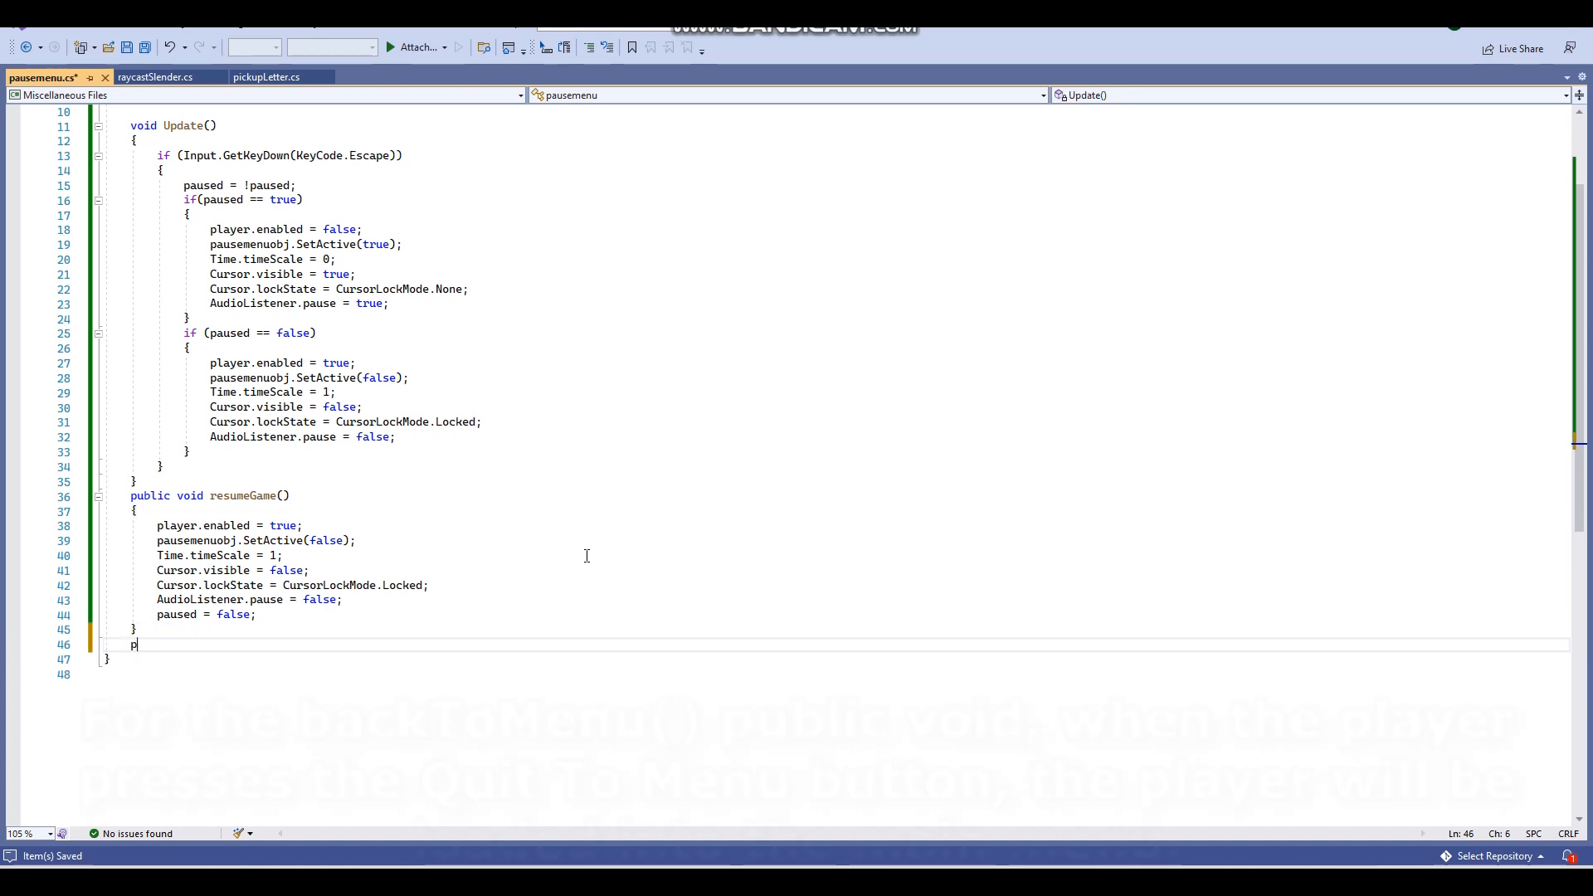
text(ublic void )
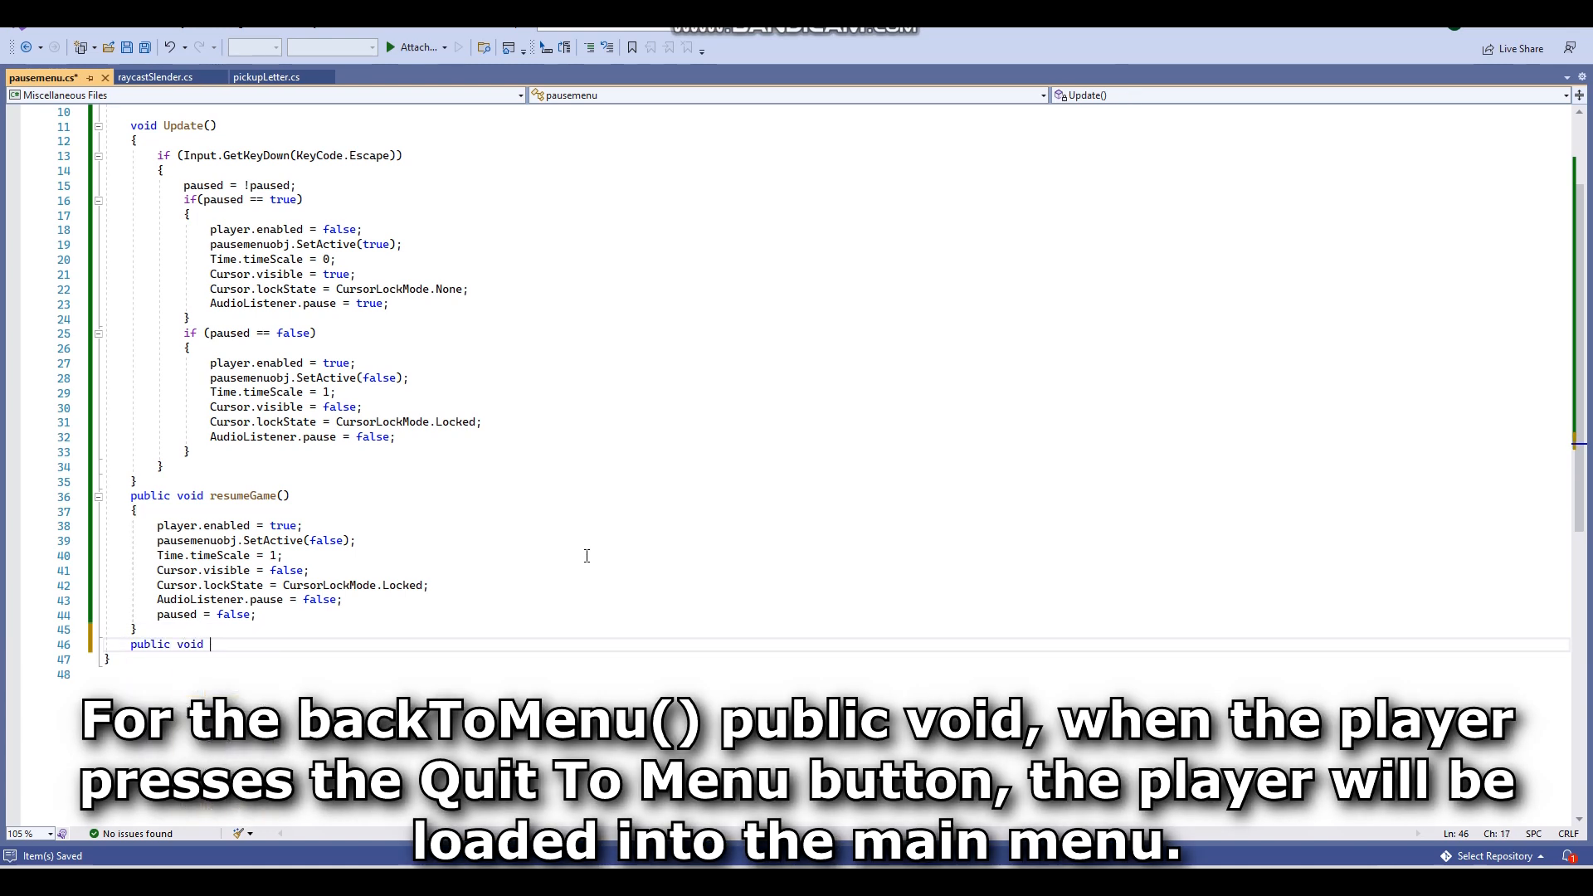
text(backT)
text(u() {)
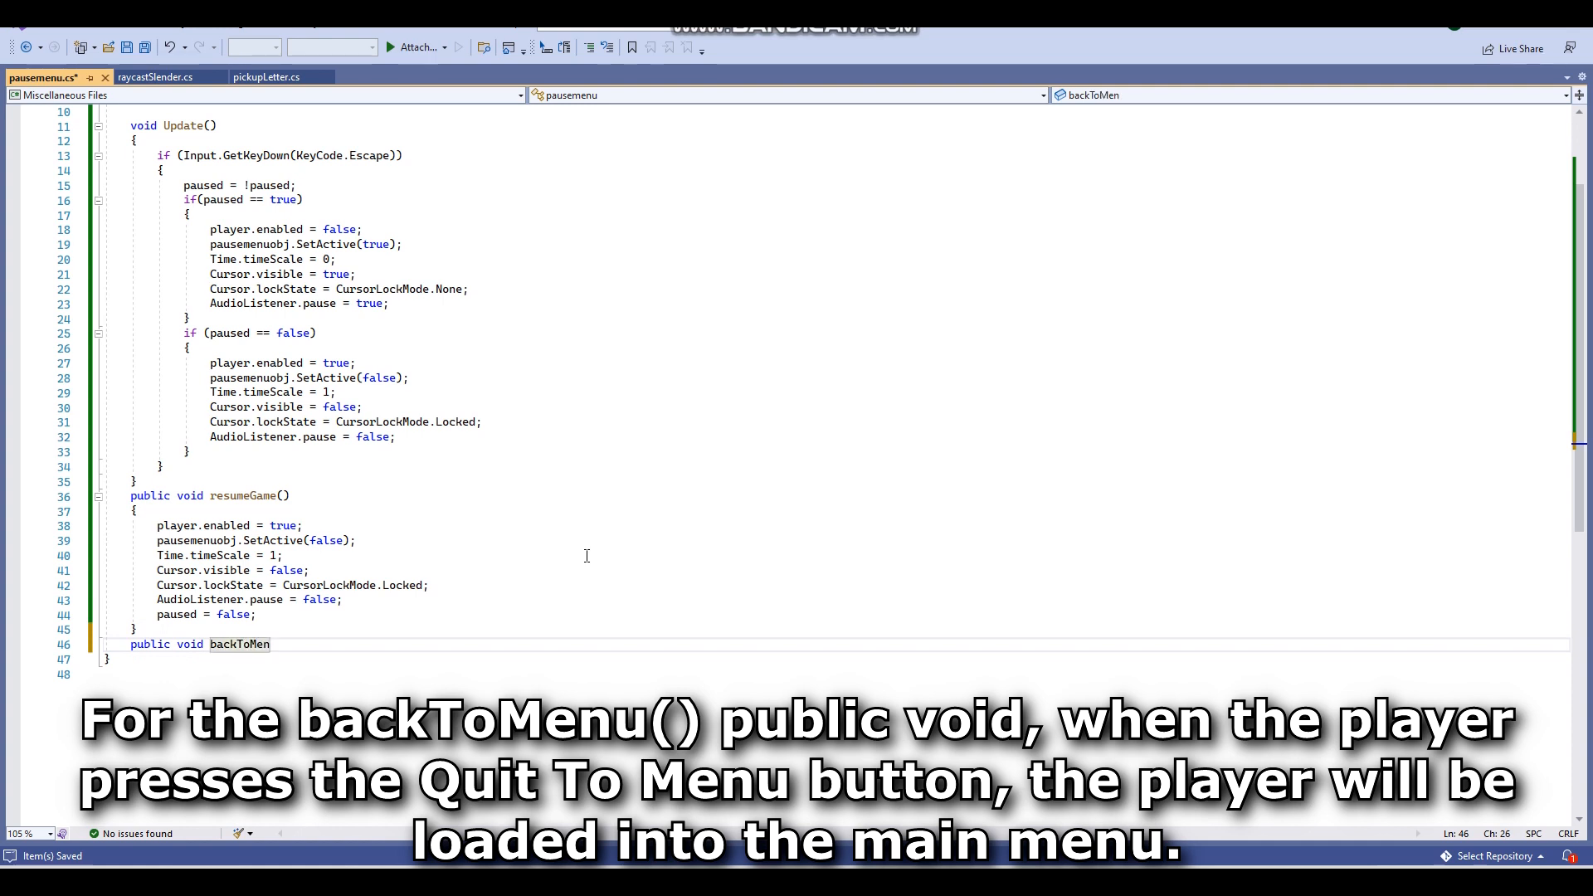
key(Return)
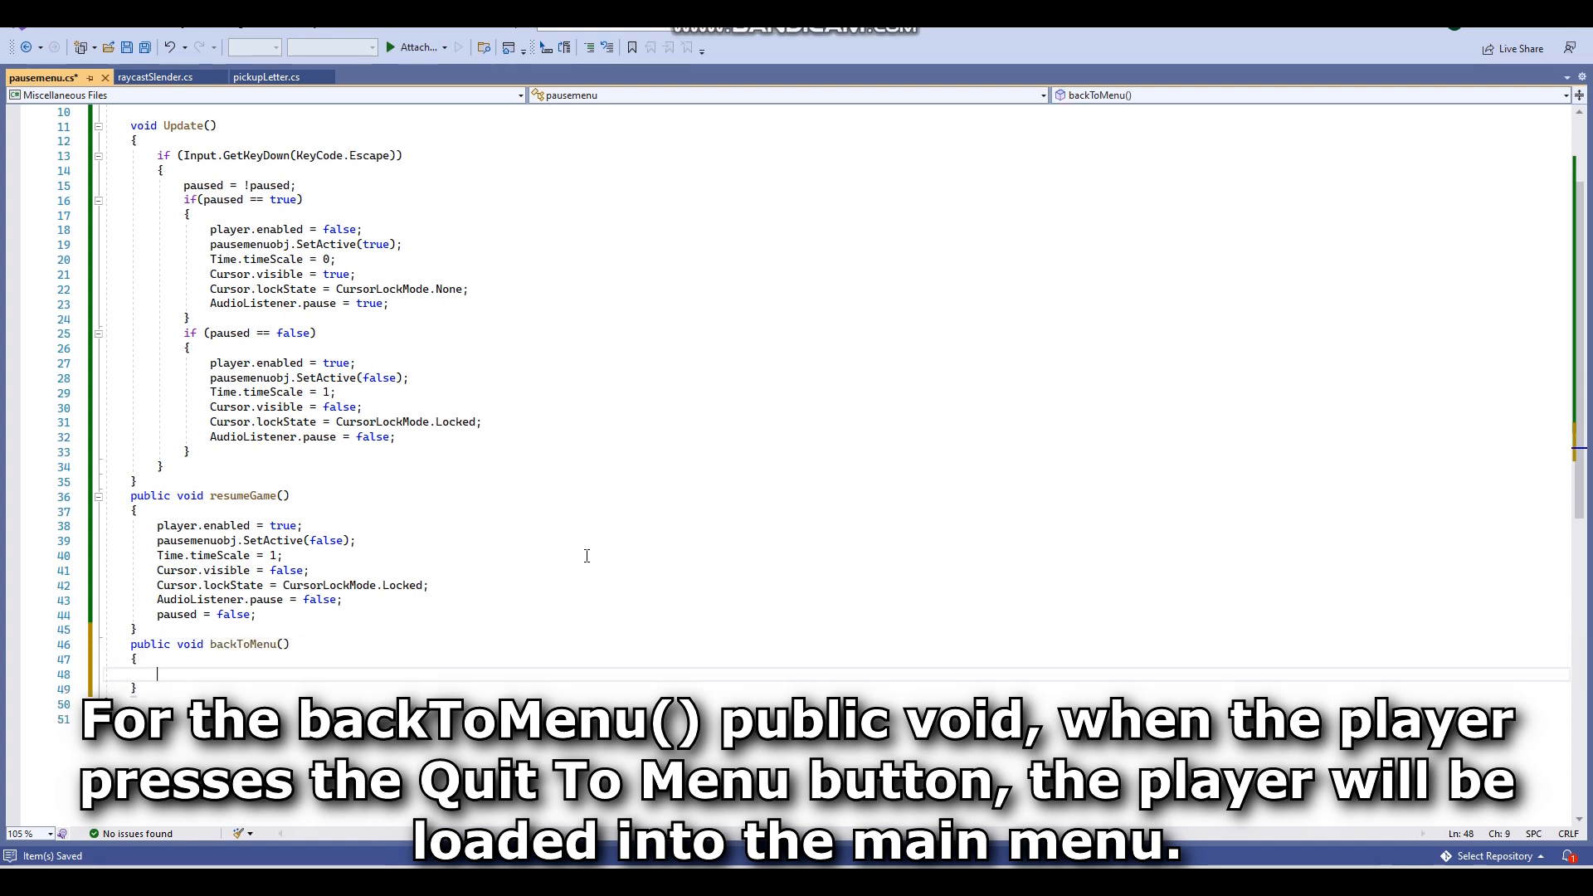
text(SceneManage)
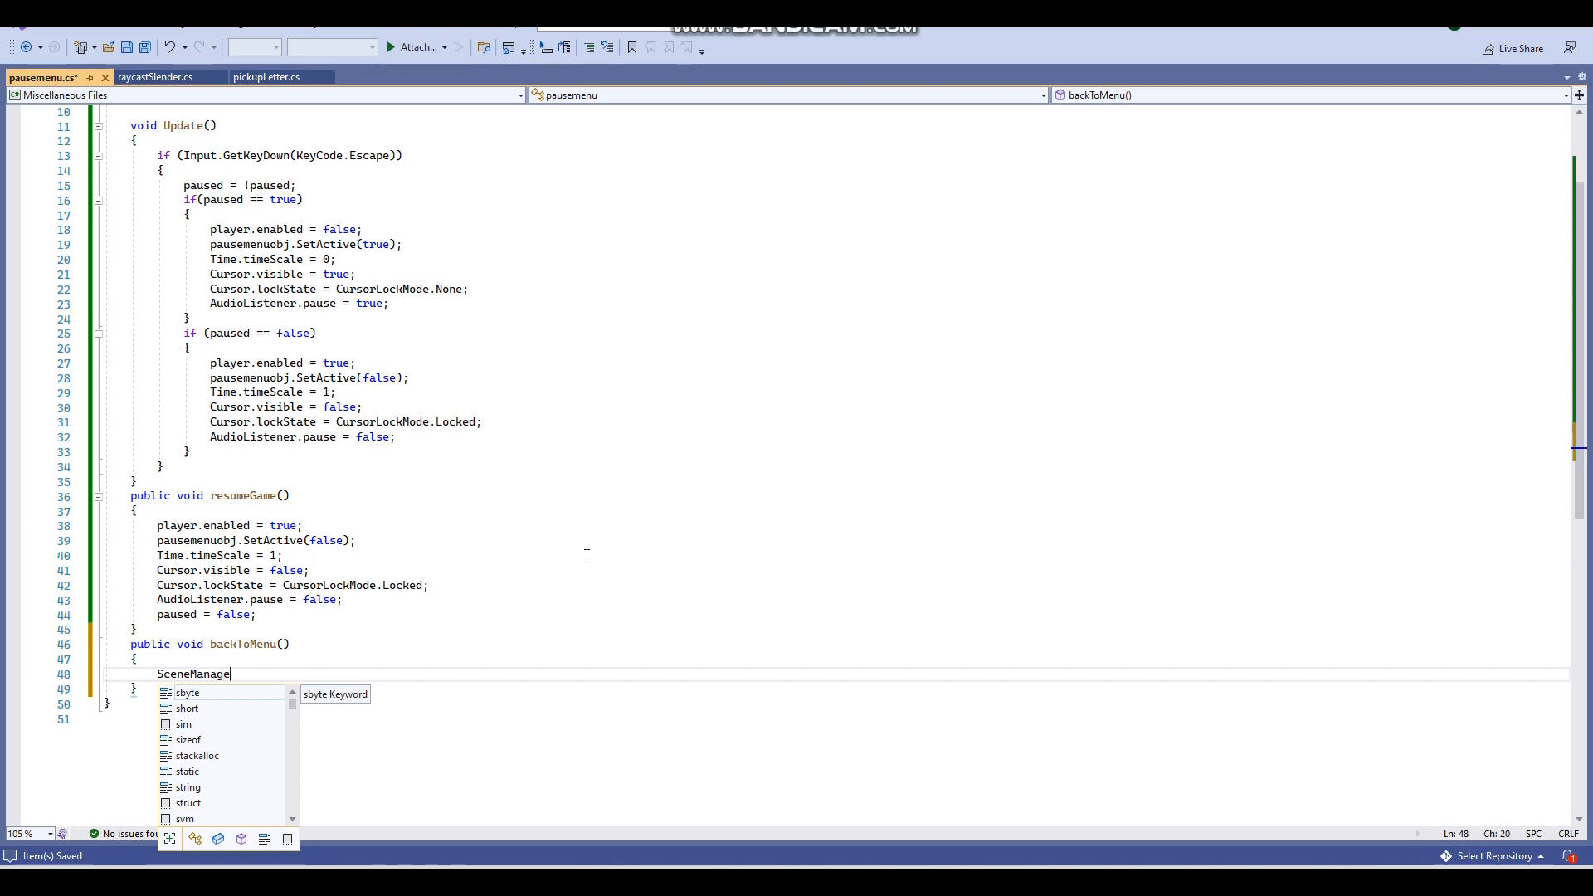
text(r.LoadScene()
Declare a public string variable named menuSceneName below the paused variable and save the script.
scroll(587, 548, up, 3)
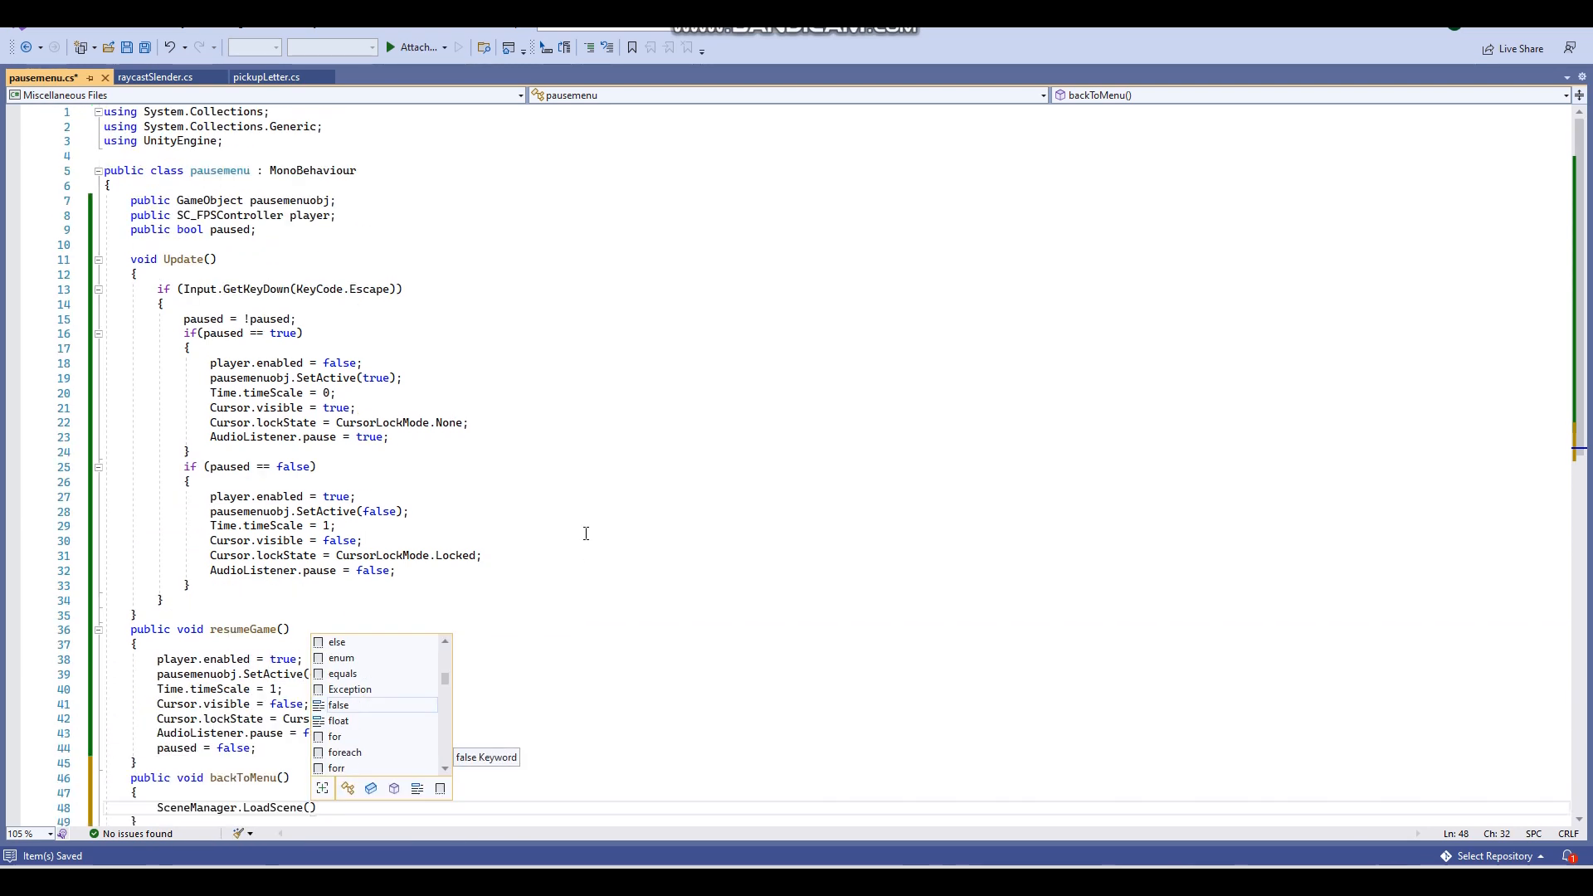
click(326, 226)
key(Return)
text(public string m)
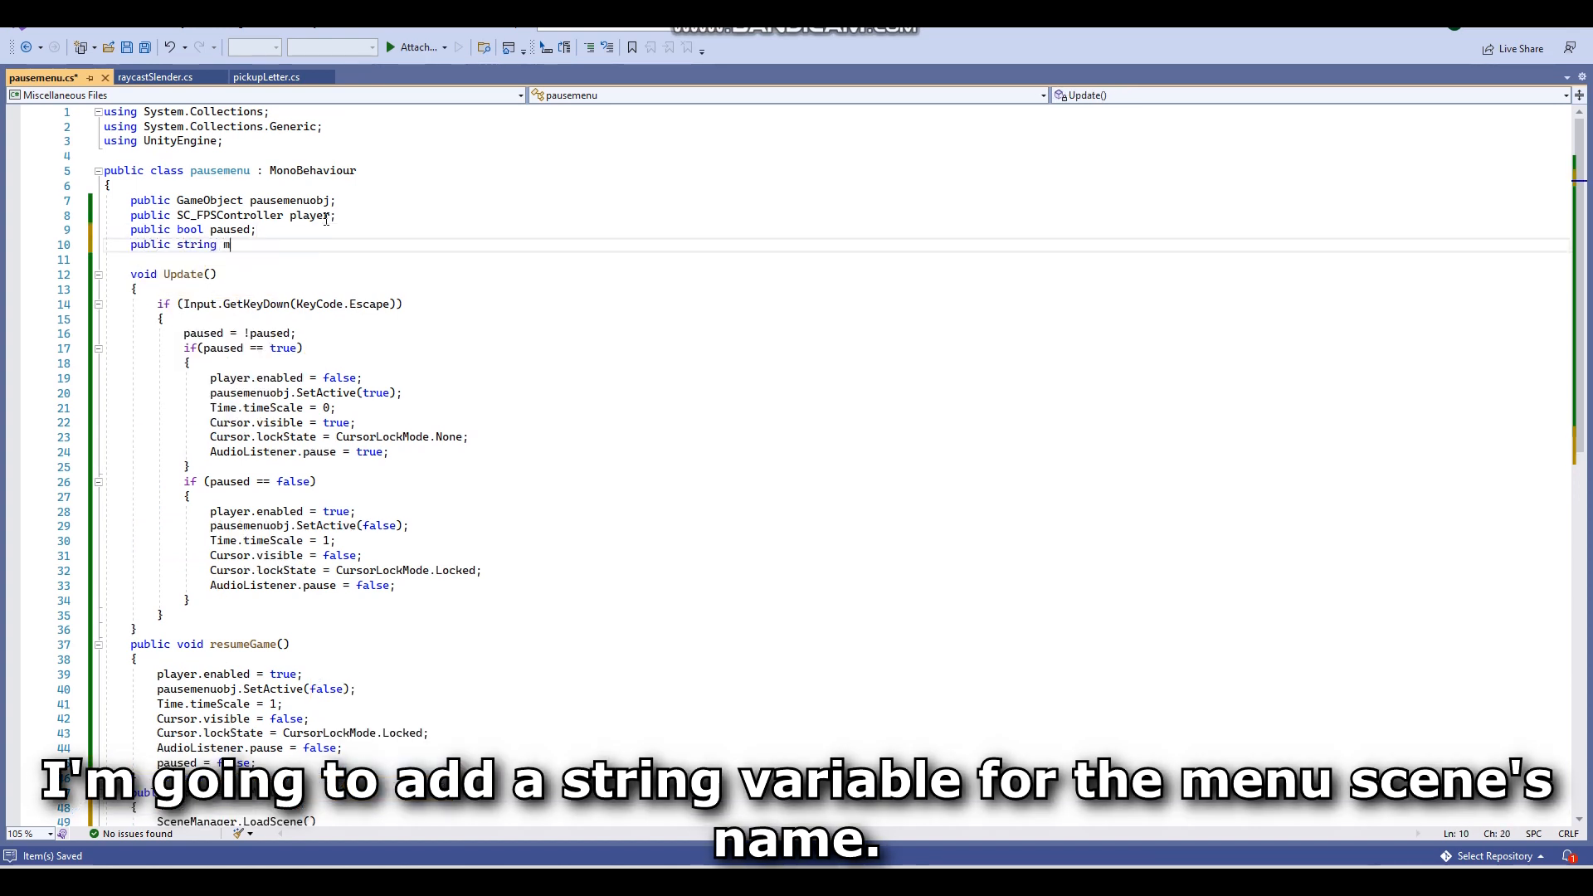
text(enuSceneName;)
key(ctrl+s)
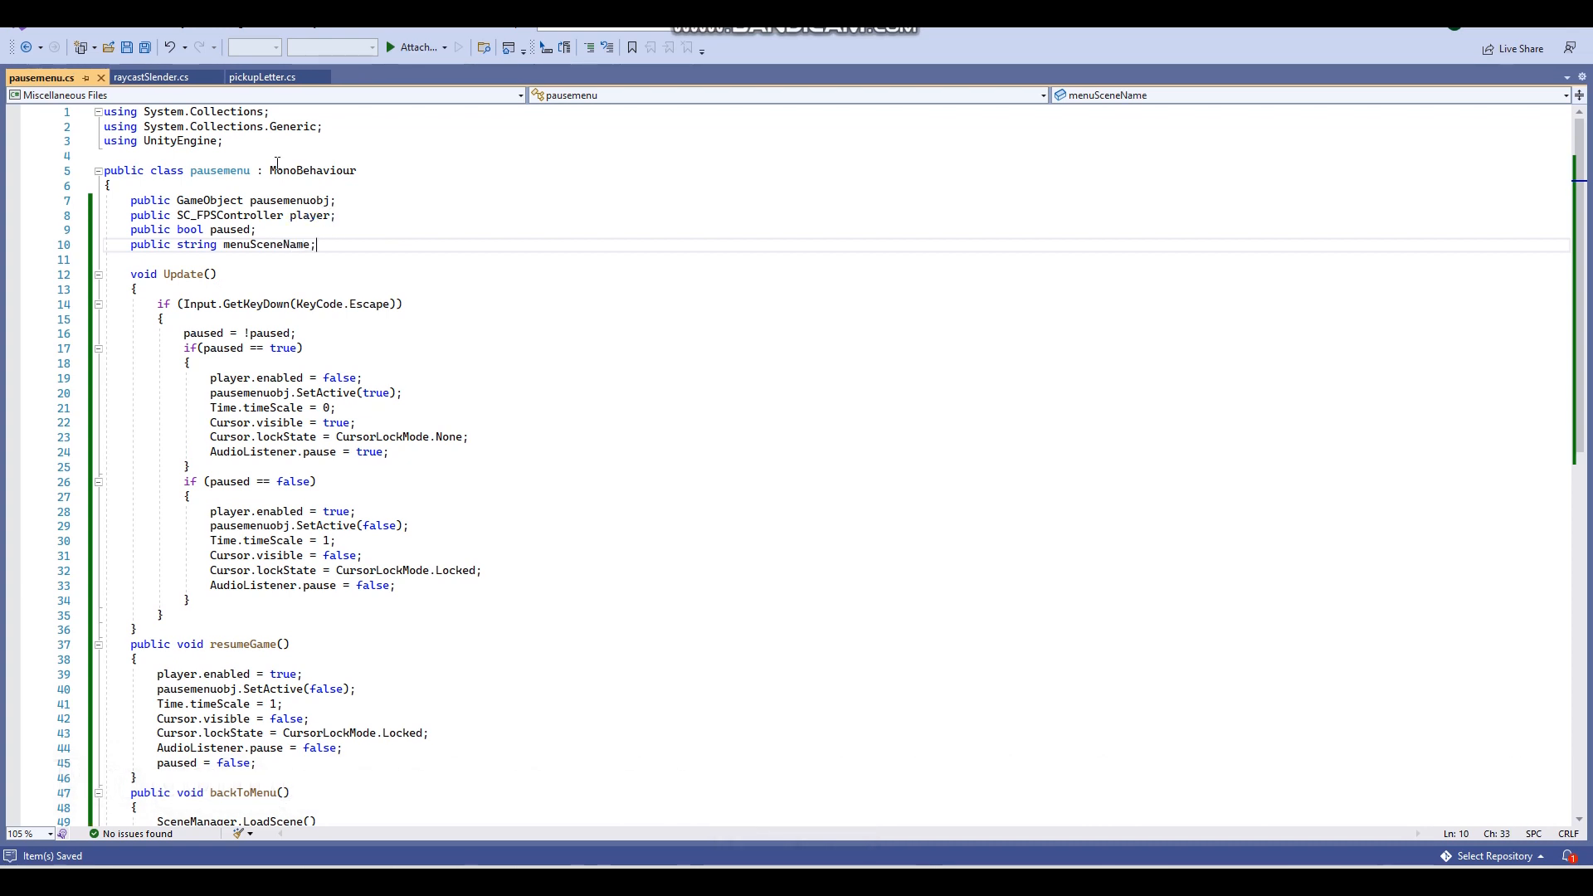
Add the directive "using UnityEngine.SceneManagement;" below "using UnityEngine;" and save the script.
click(253, 150)
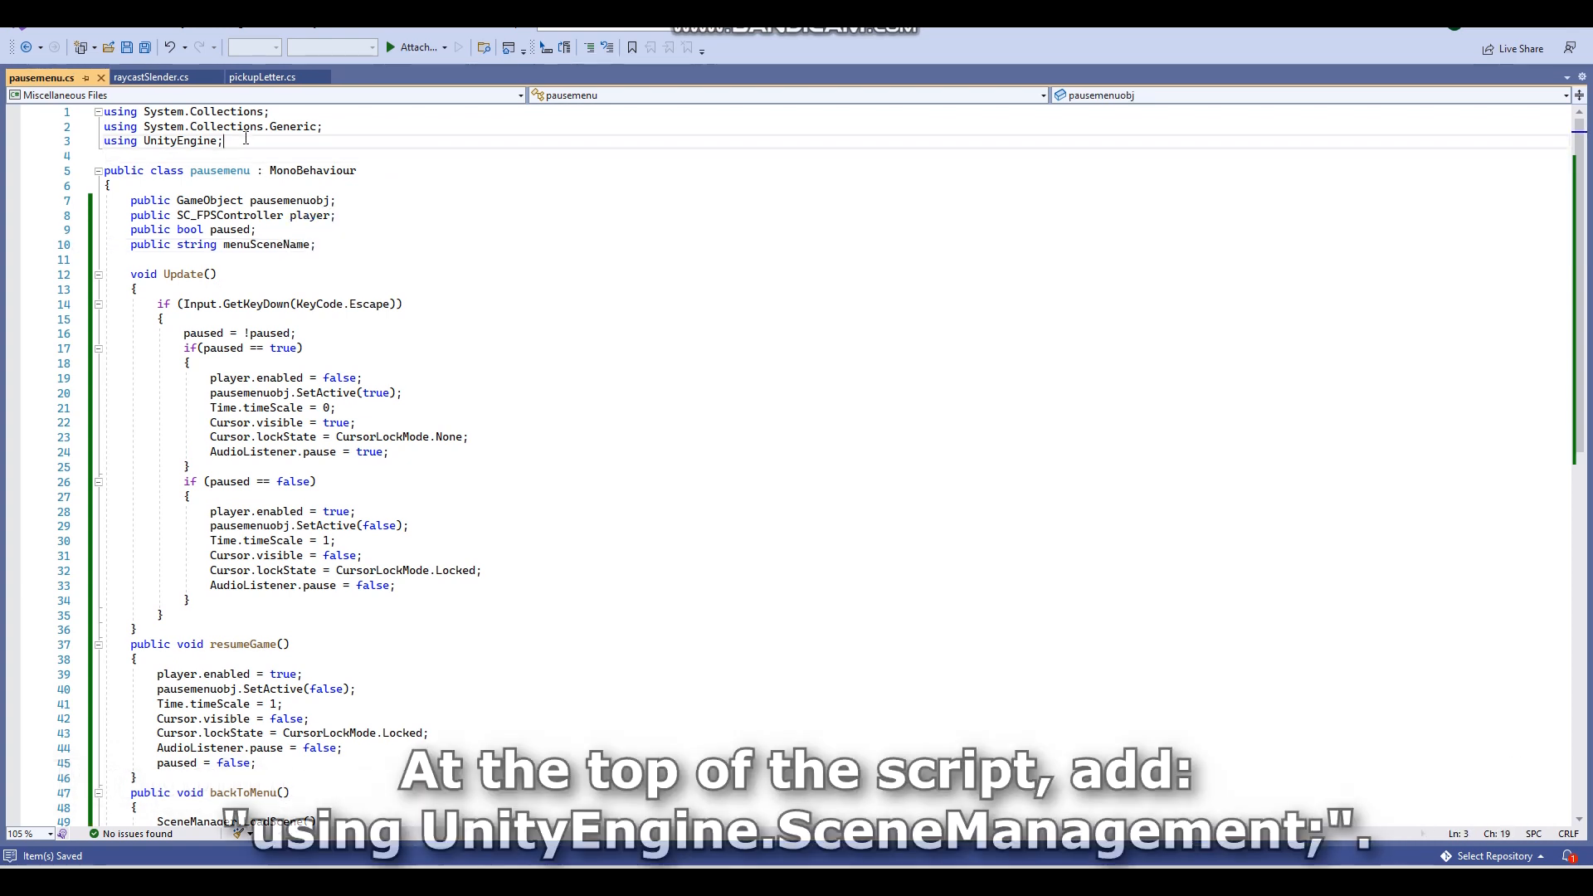
key(Return)
key(Up)
text(using )
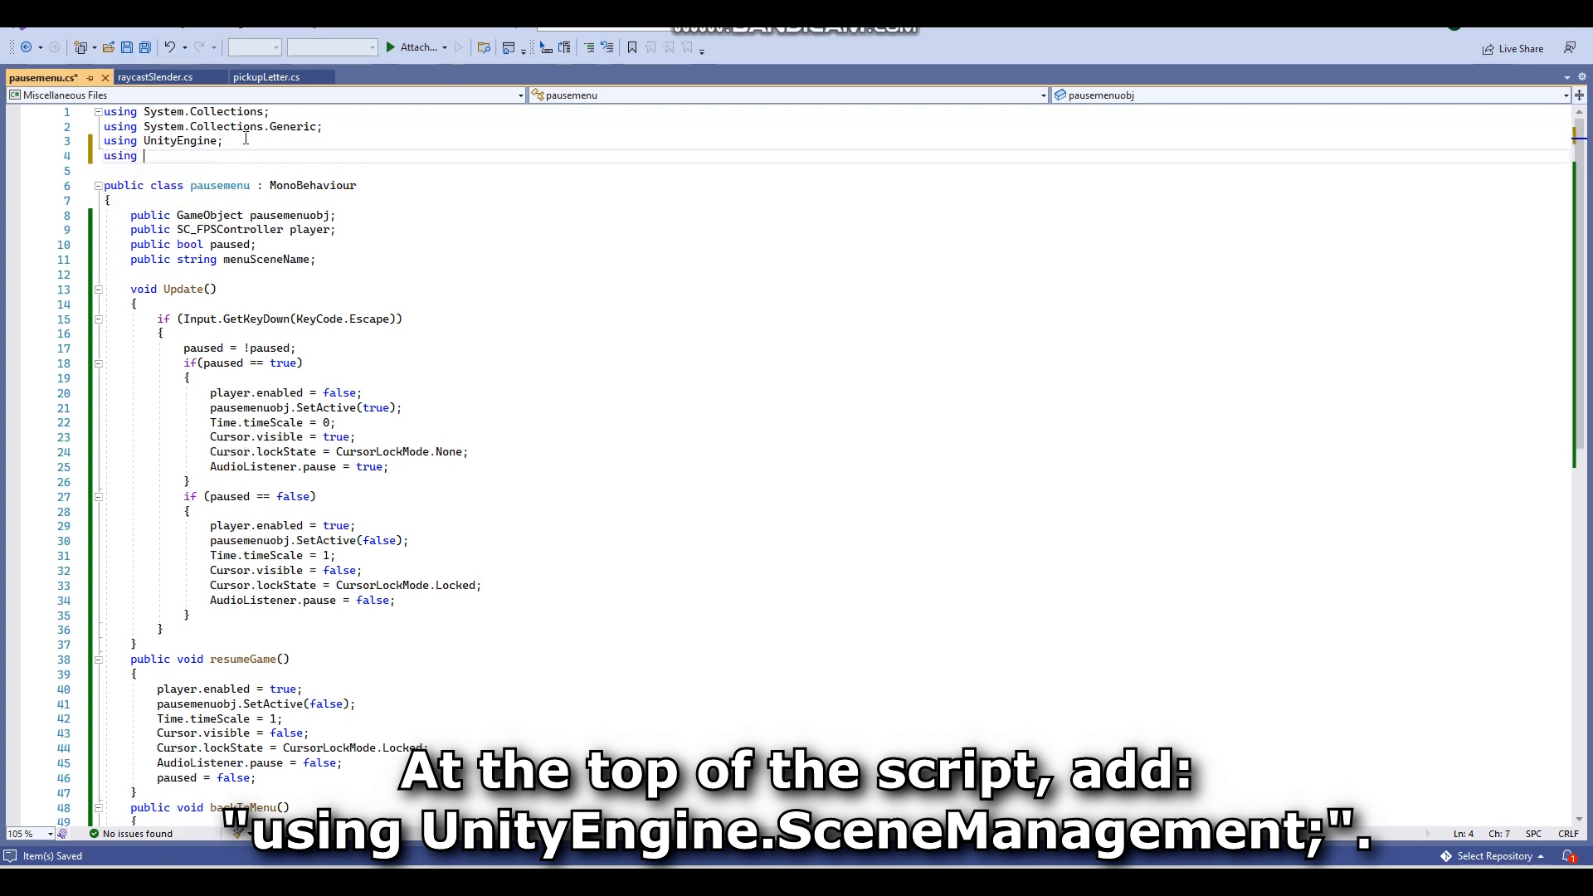
text(UnityEngi)
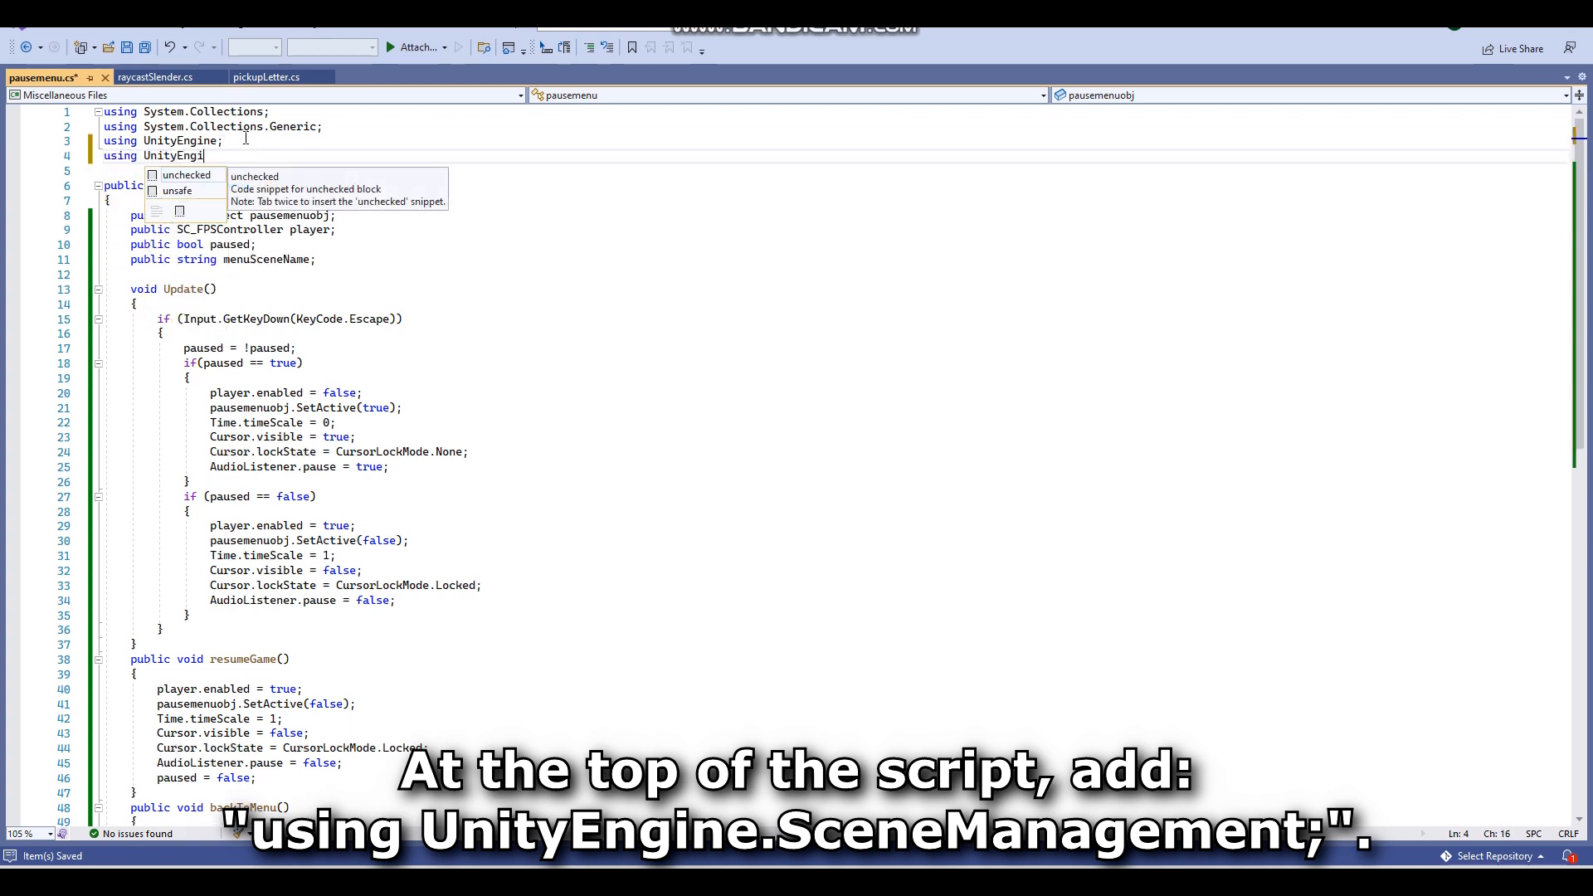
text(ne.SceneMa)
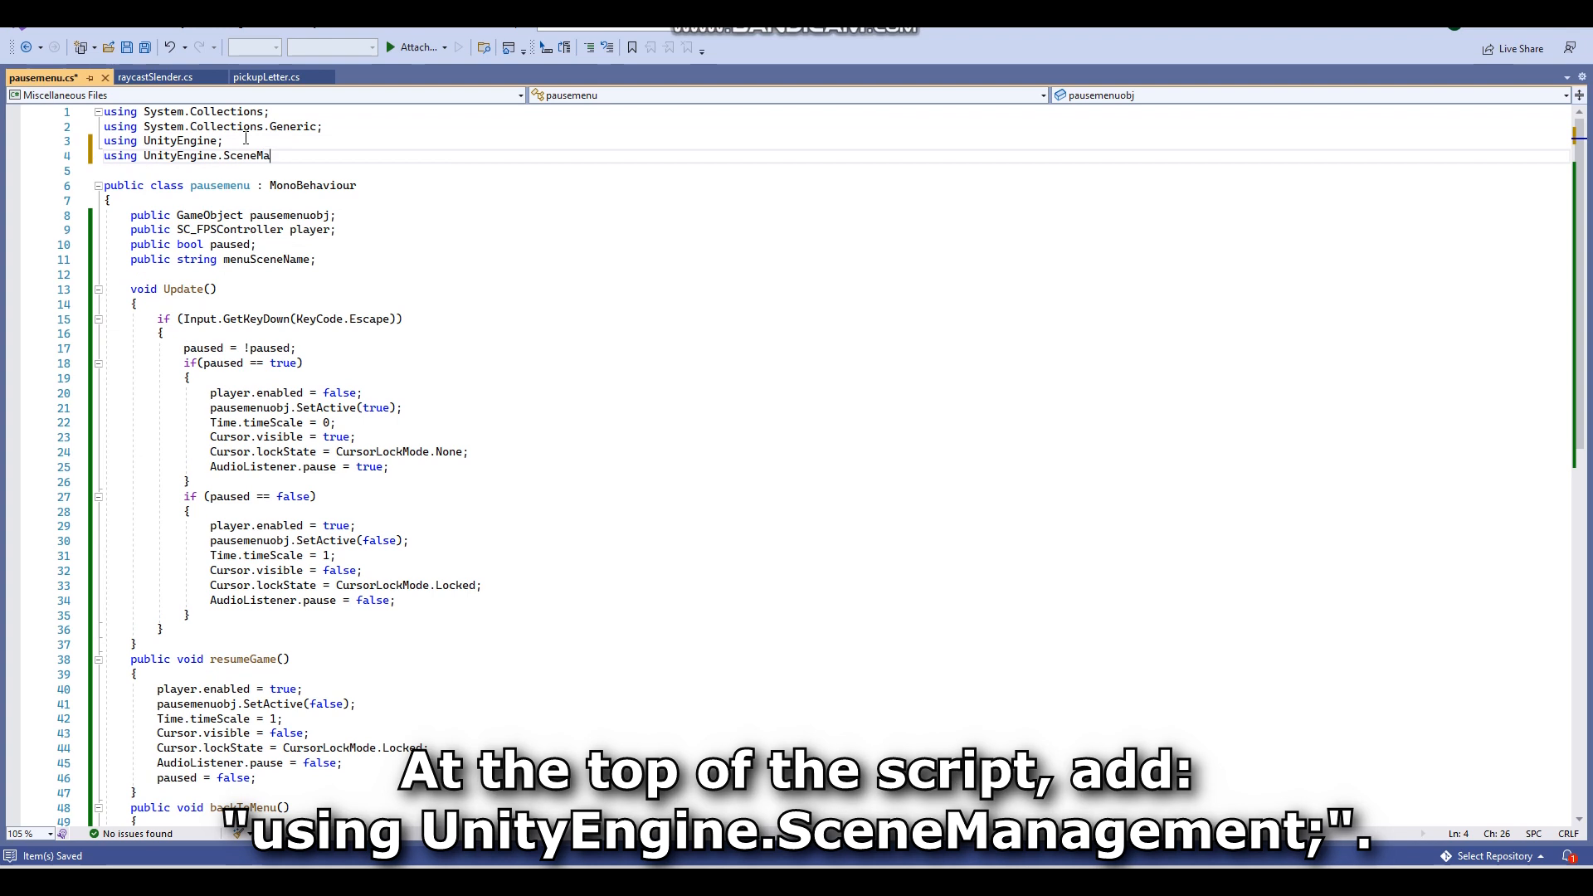
text(nagement;)
key(ctrl+s)
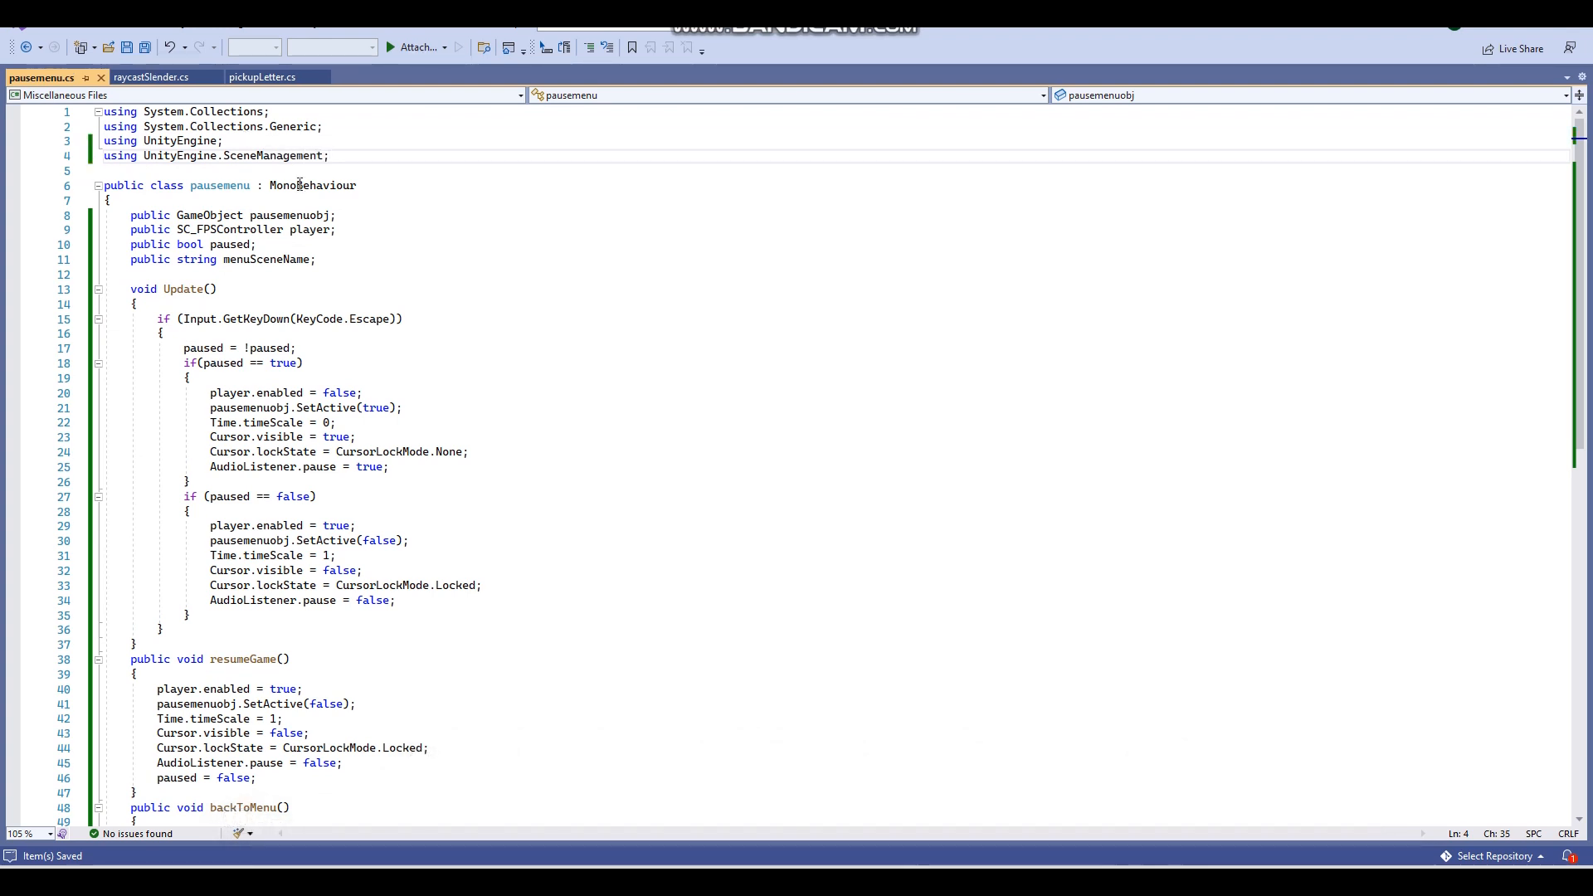
Complete the LoadScene call in backToMenu() with menuSceneName as its argument and a closing semicolon, and save the script.
scroll(349, 399, down, 7)
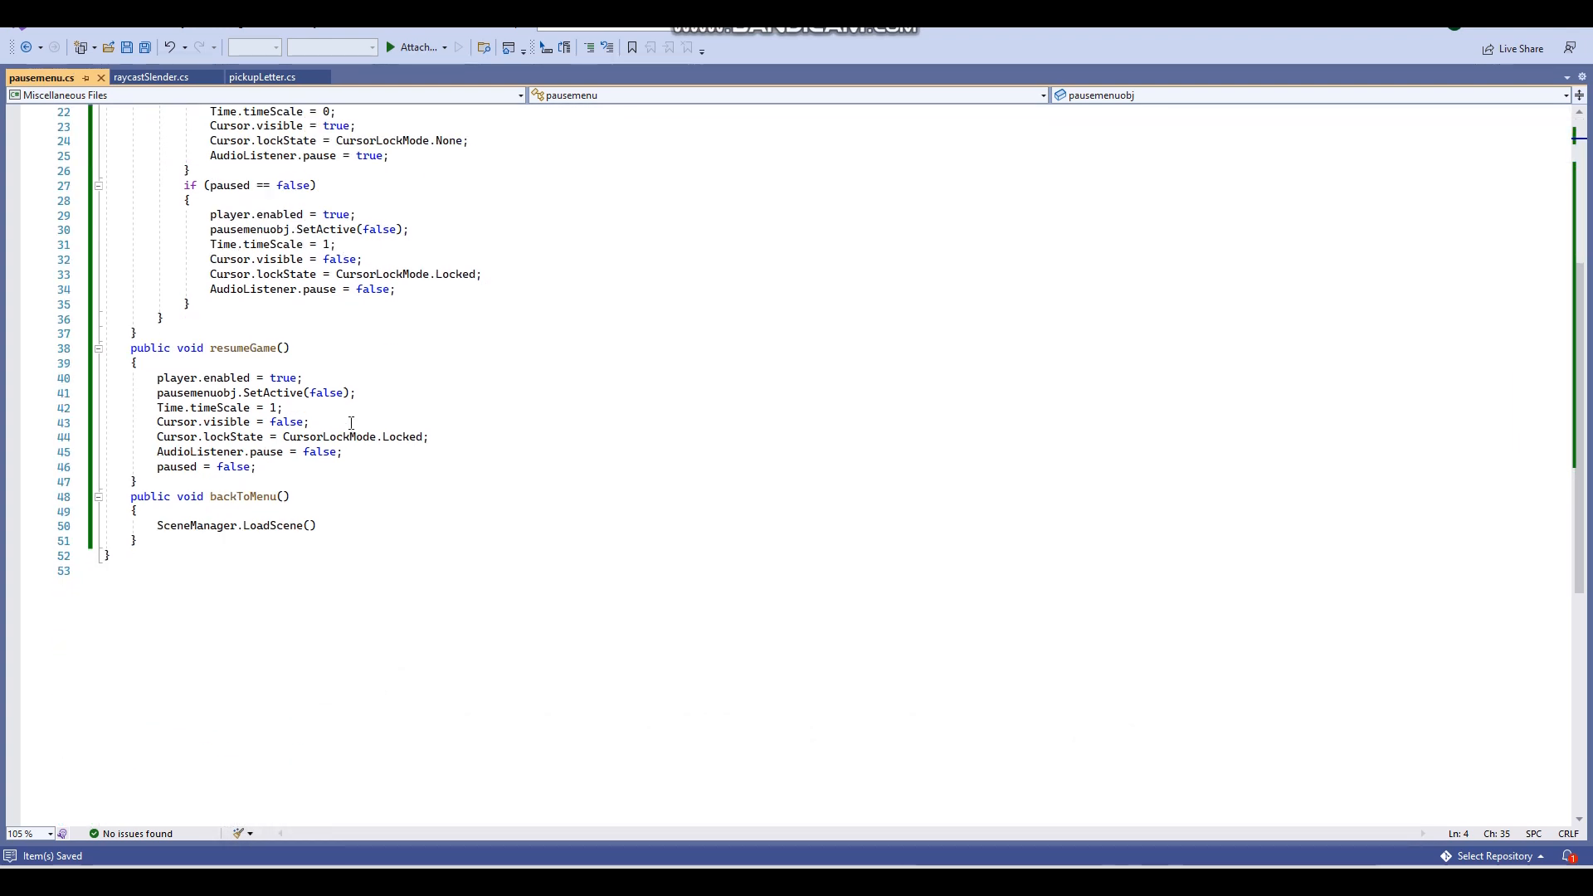
click(308, 526)
text(menu)
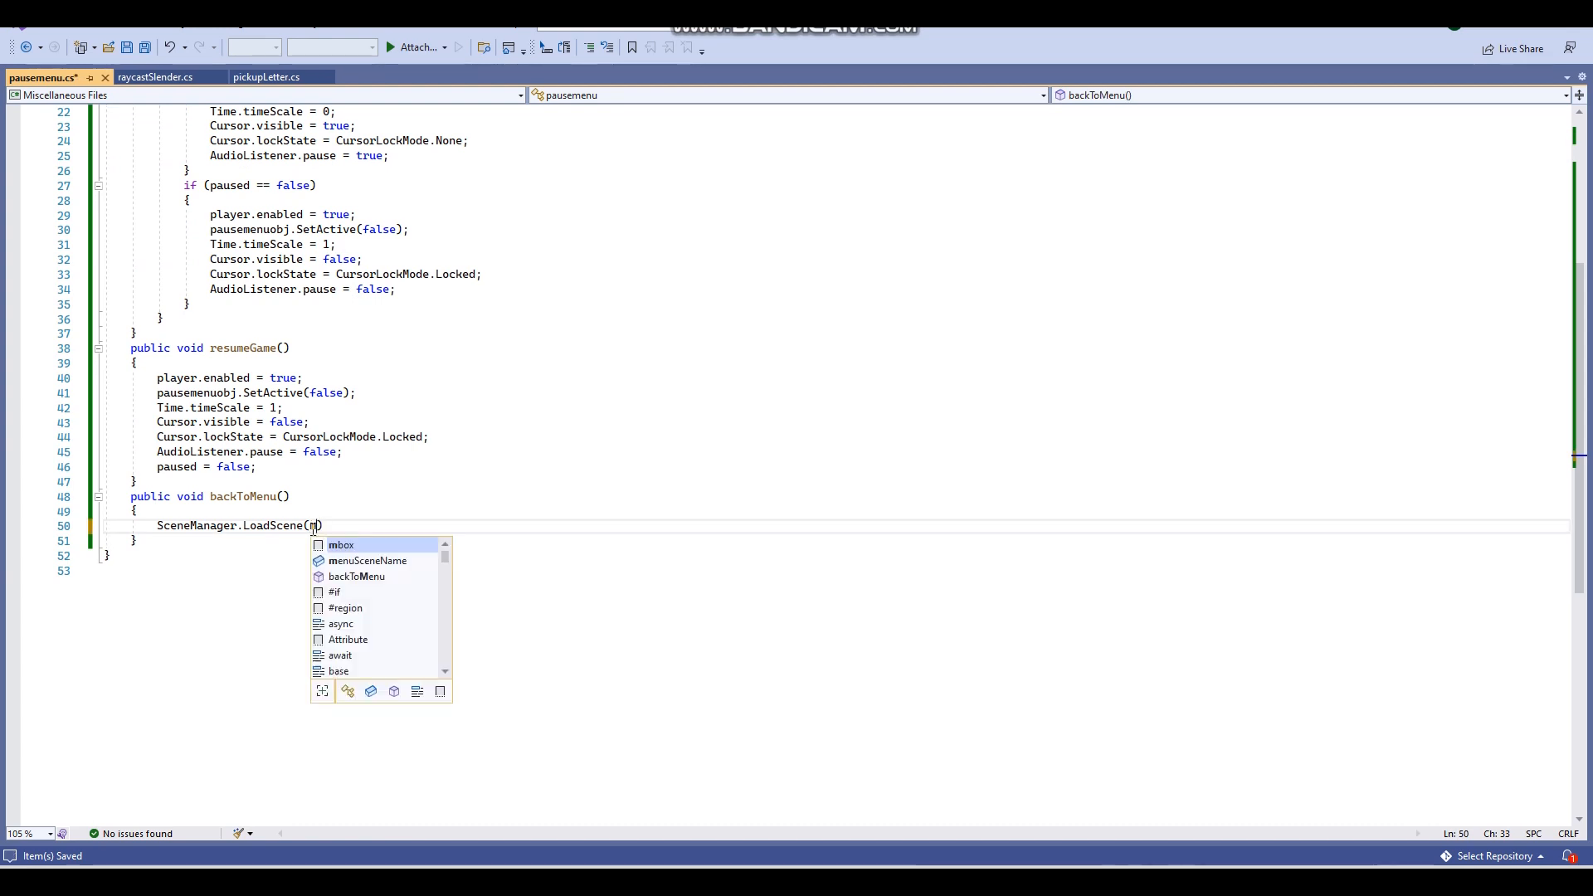
text(SceneNam)
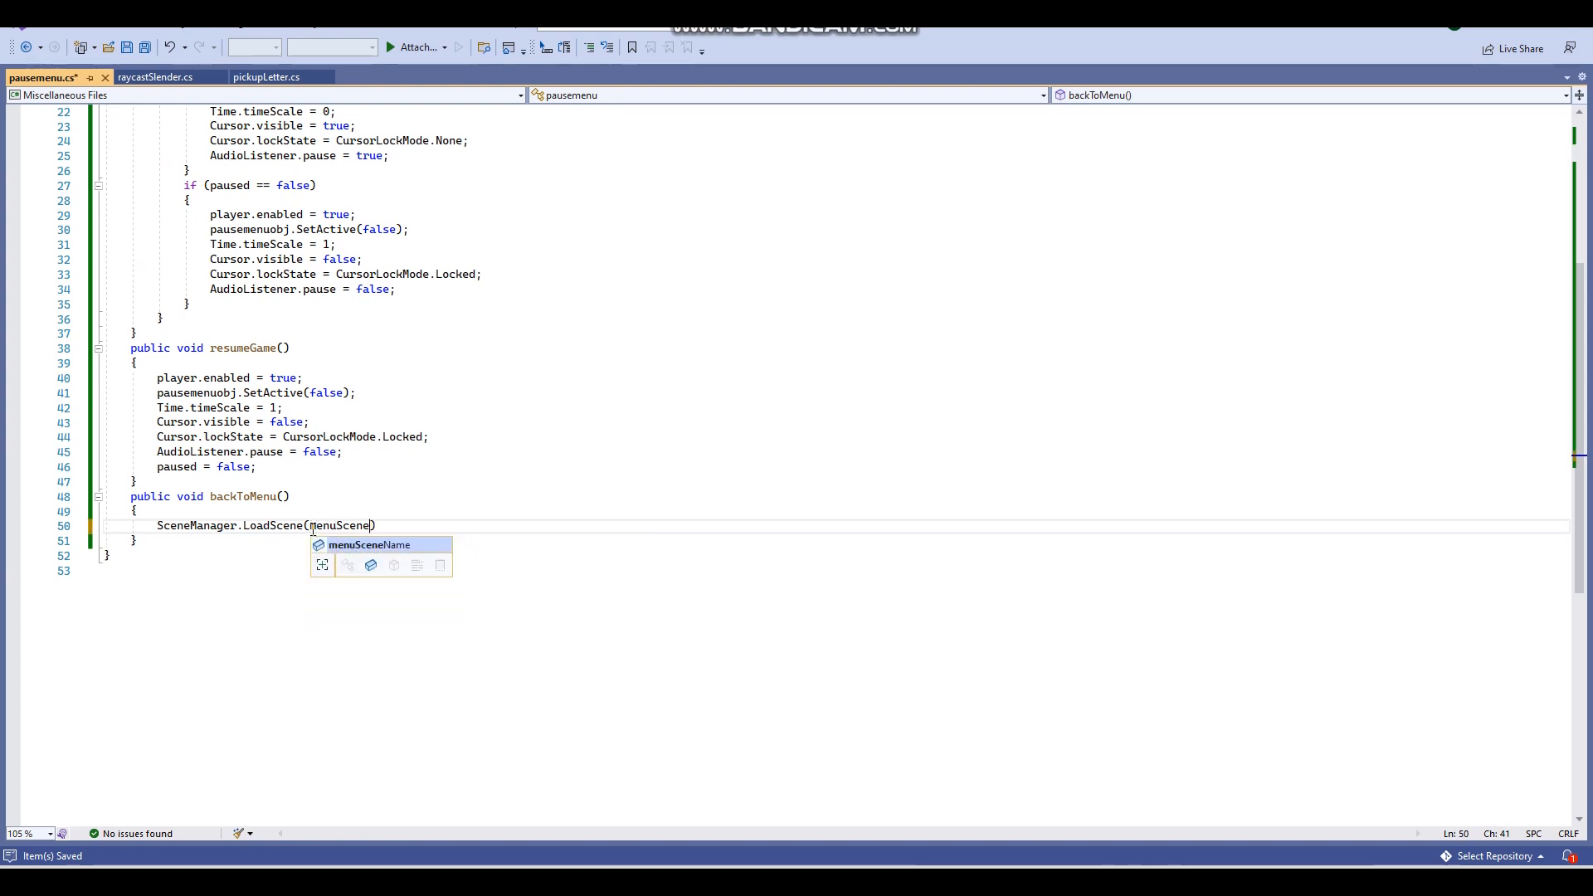
text(e);)
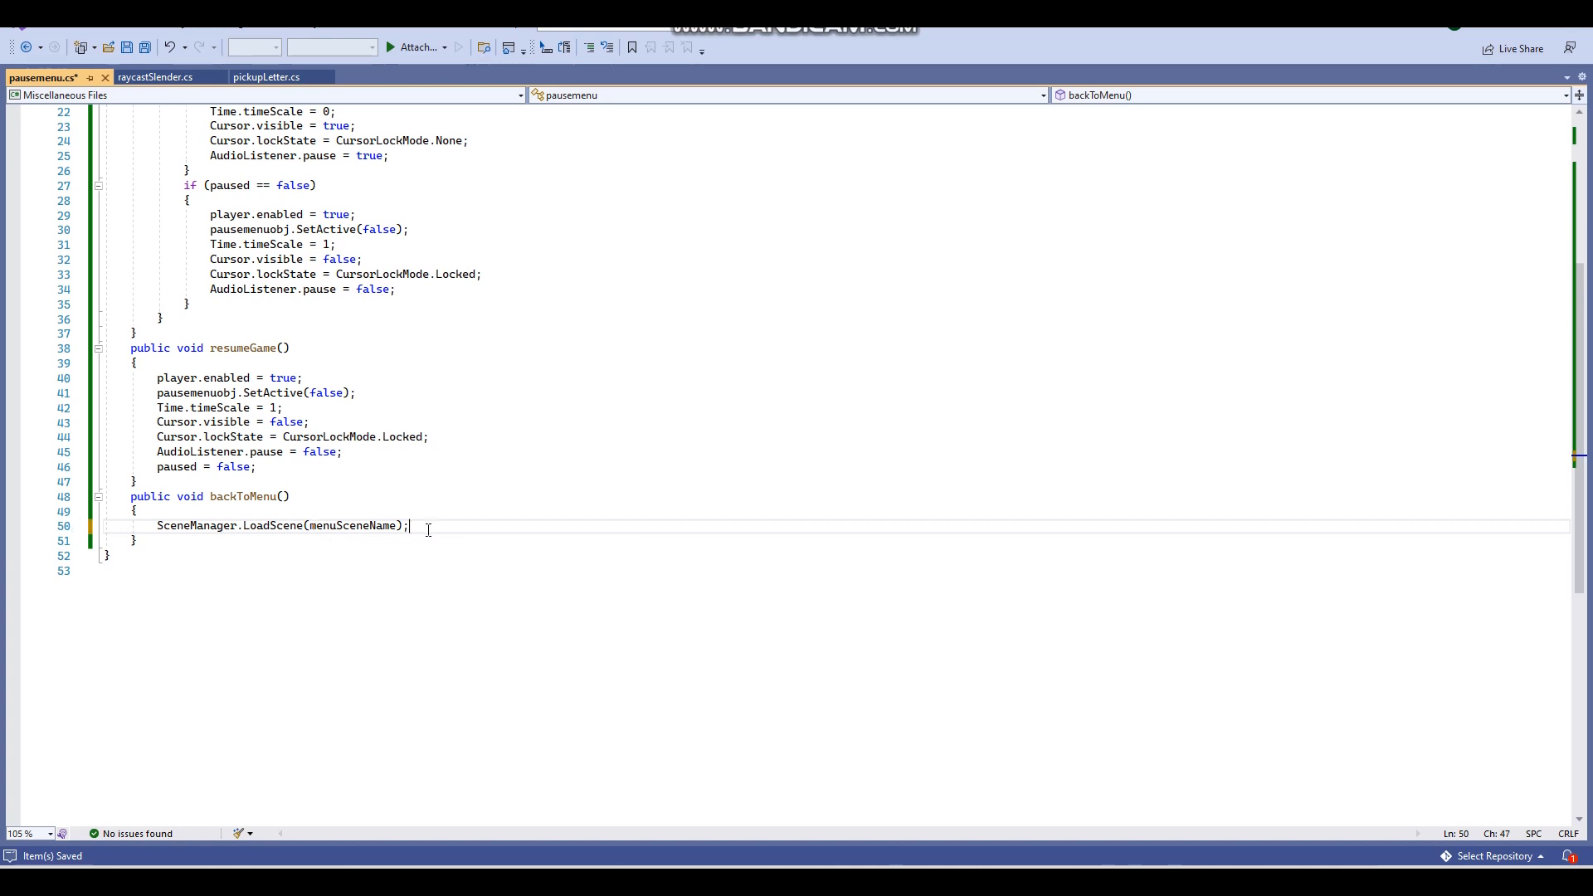
key(ctrl+s)
Add a public void quitGame() function below backToMenu() containing Application.Quit(); and Debug.Log("quit game"); and save the script.
click(174, 545)
key(Return)
text(public void )
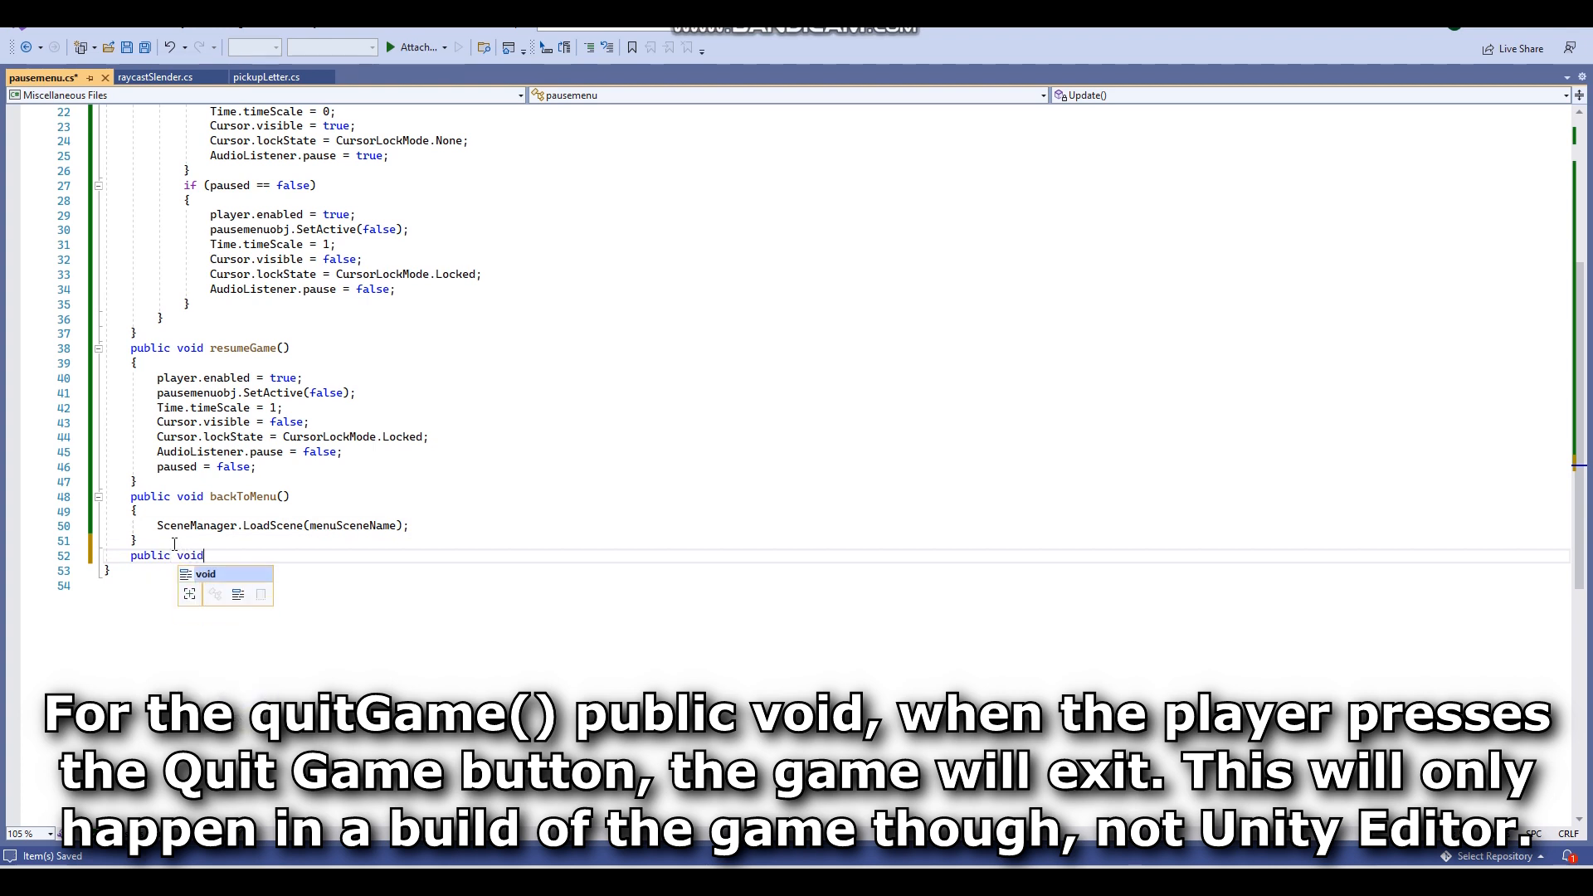
text(quit)
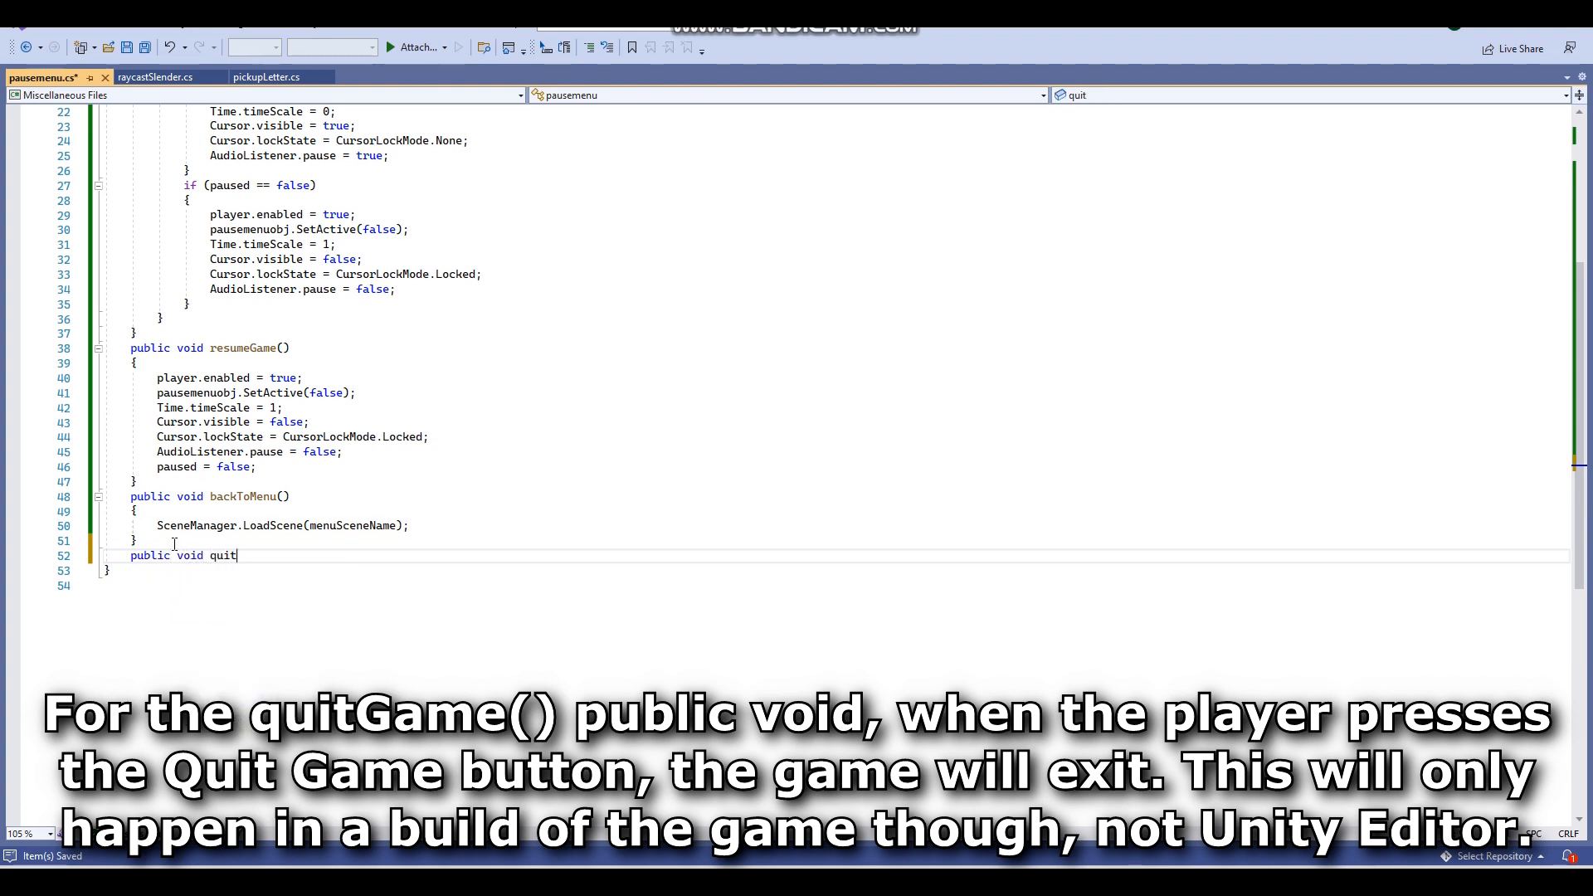
text(Game() {)
key(Return)
text(Applica)
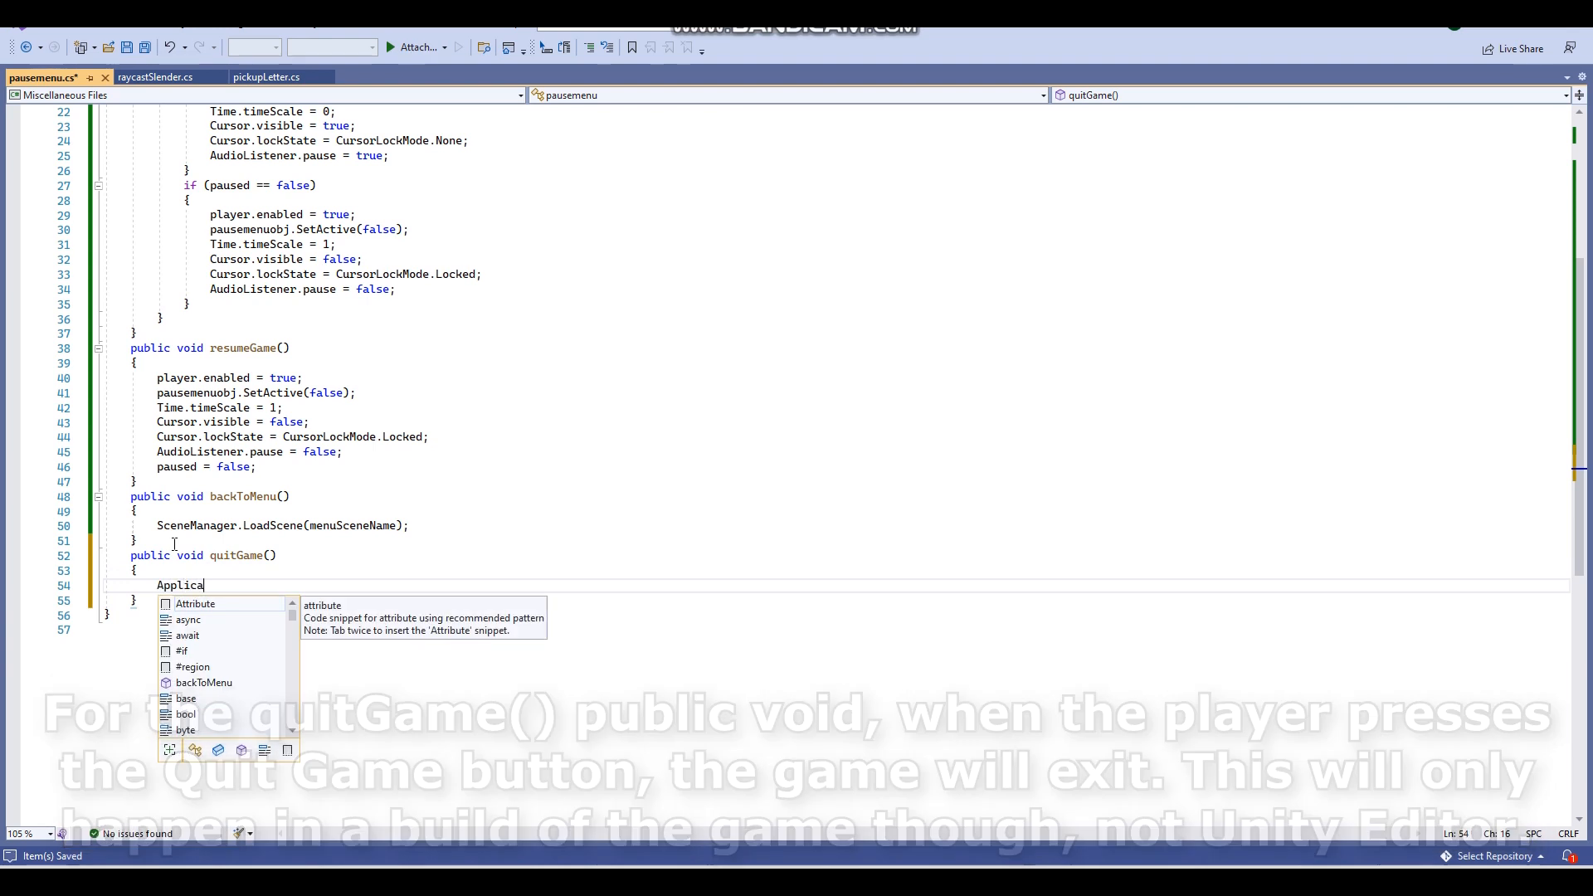
text(tion.Quit();)
key(Return)
text(Debug.Log("quit game");)
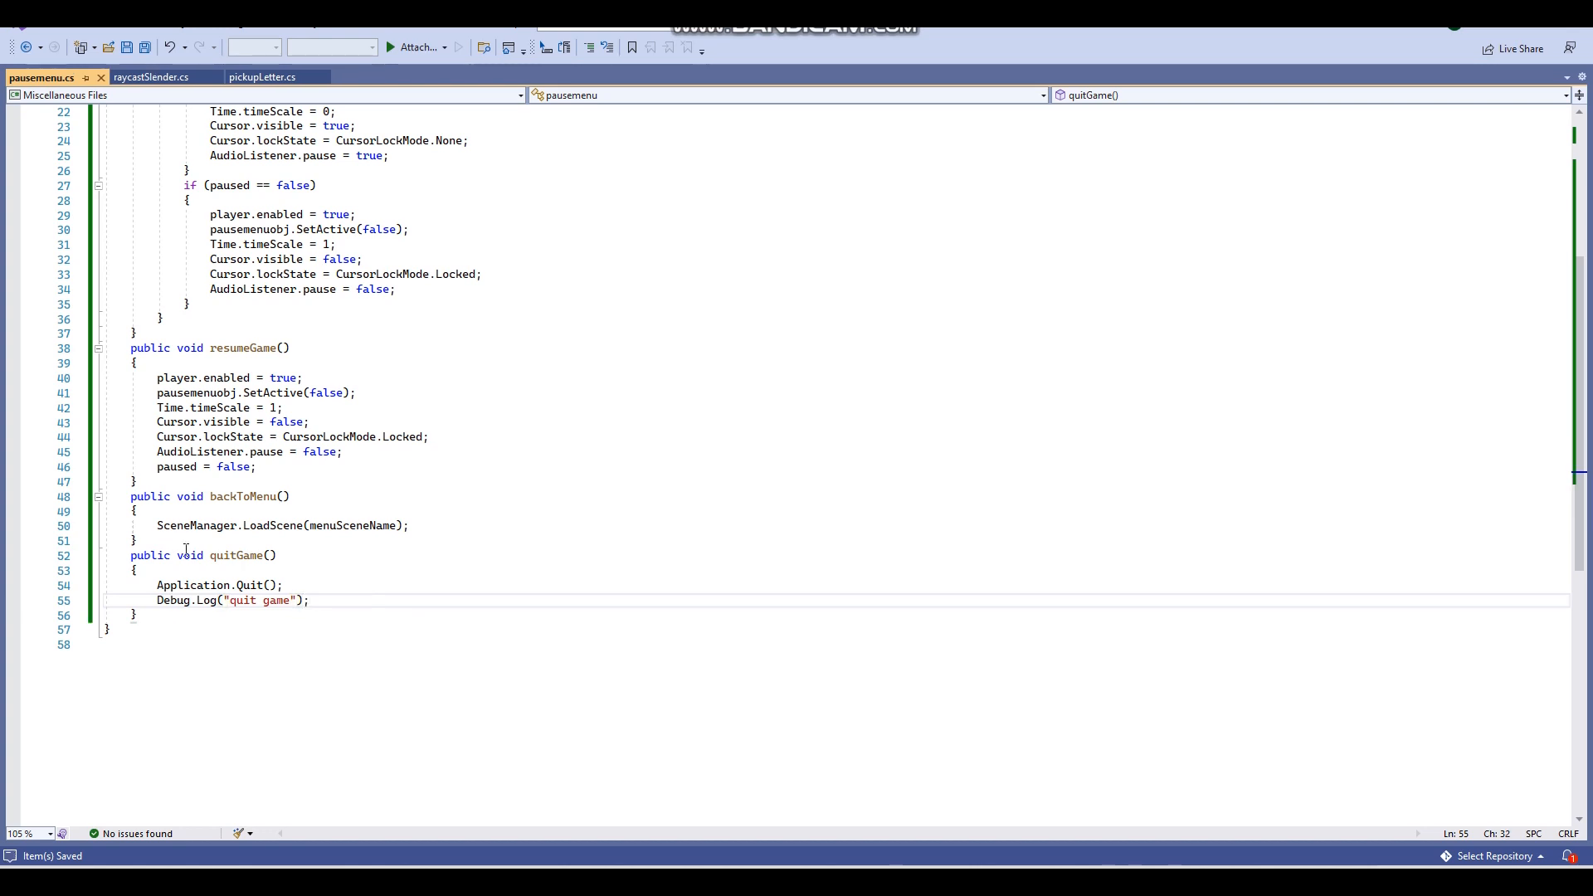
scroll(398, 506, up, 7)
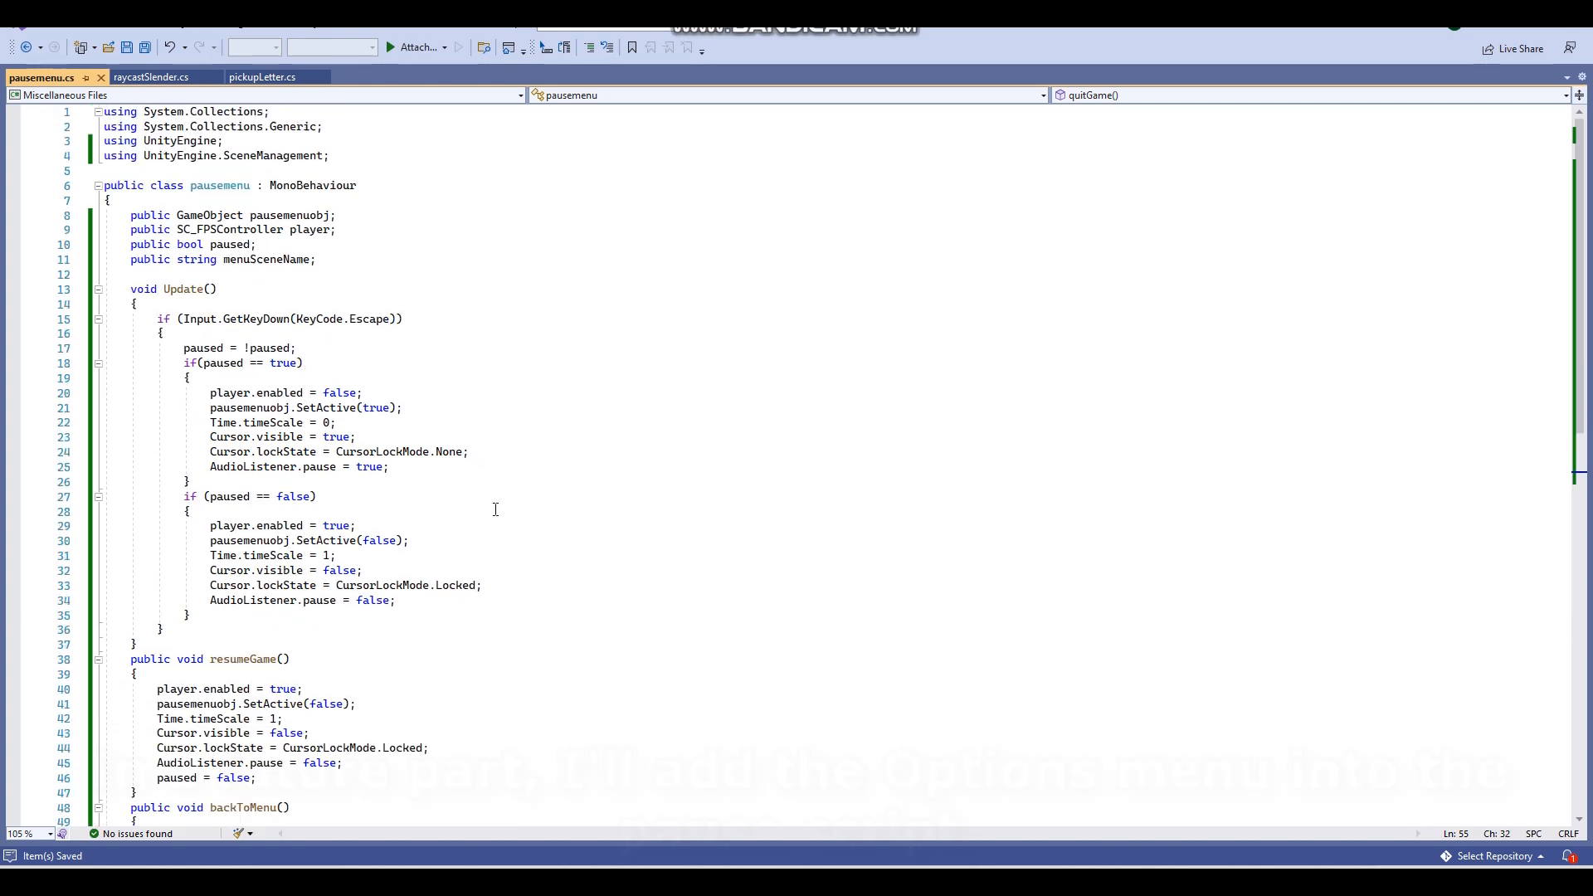
In Unity, set Menu Scene Name to Menu in Canvas's Pausemenu script, checking the name in the Scenes folder.
click(930, 881)
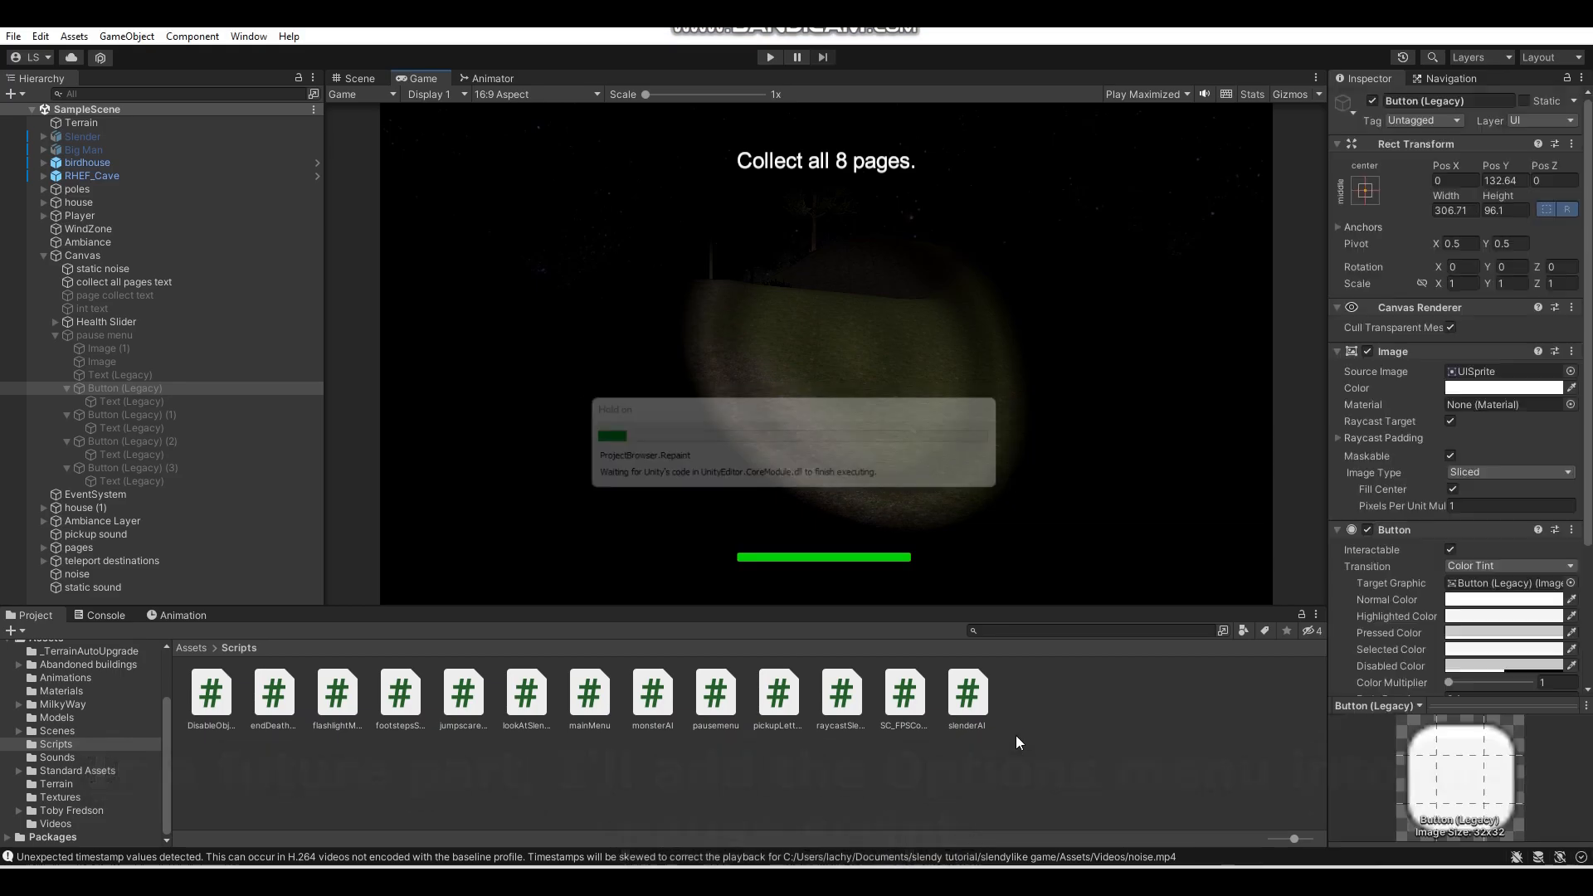
click(82, 255)
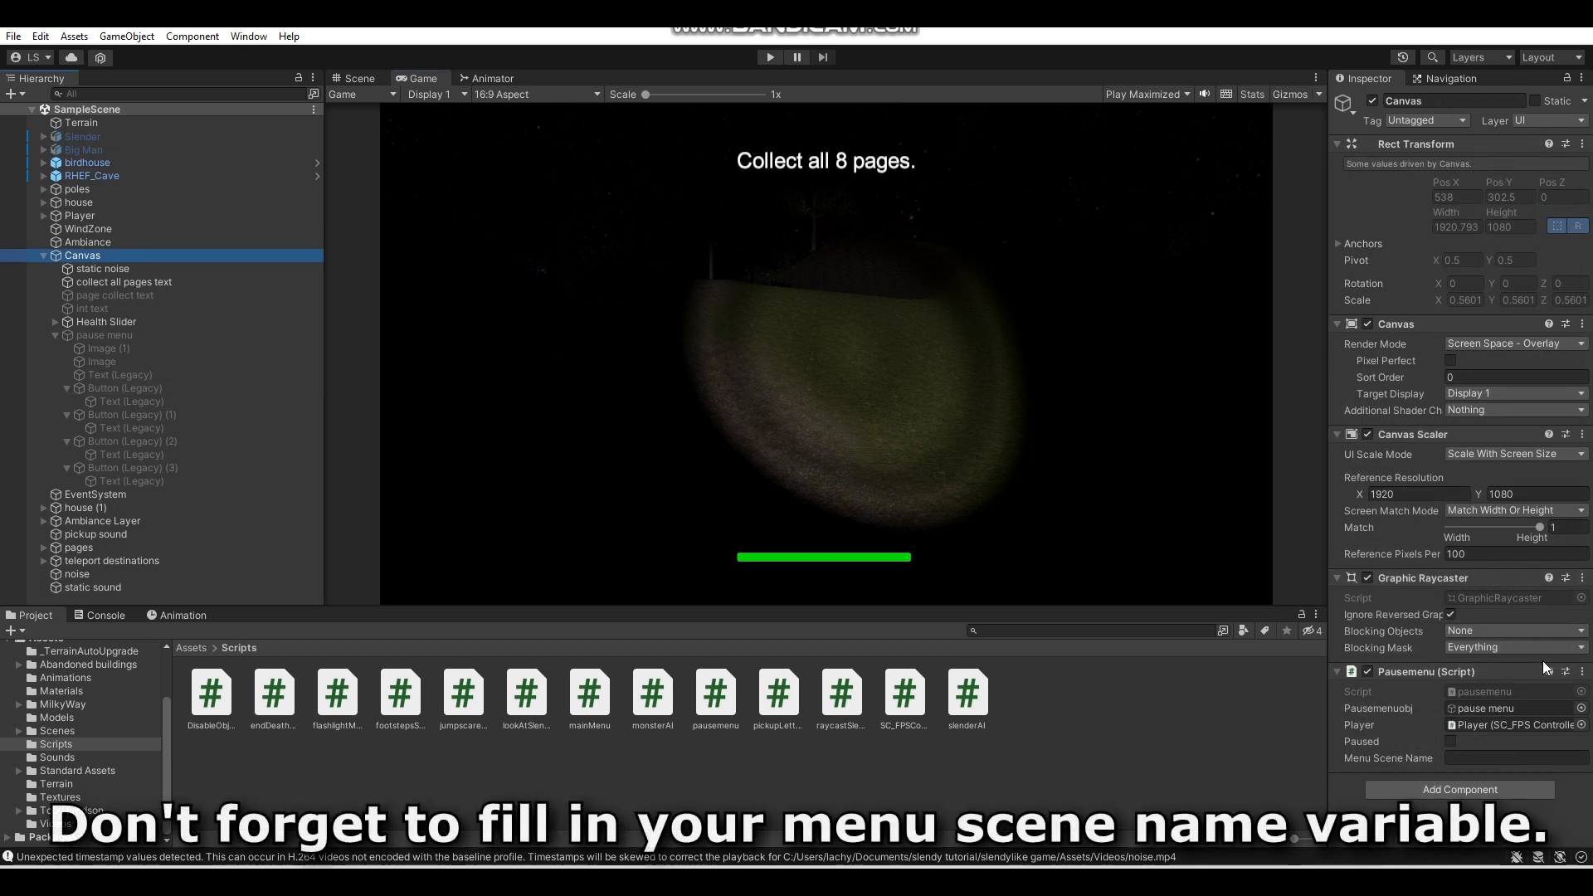
click(116, 731)
click(1521, 758)
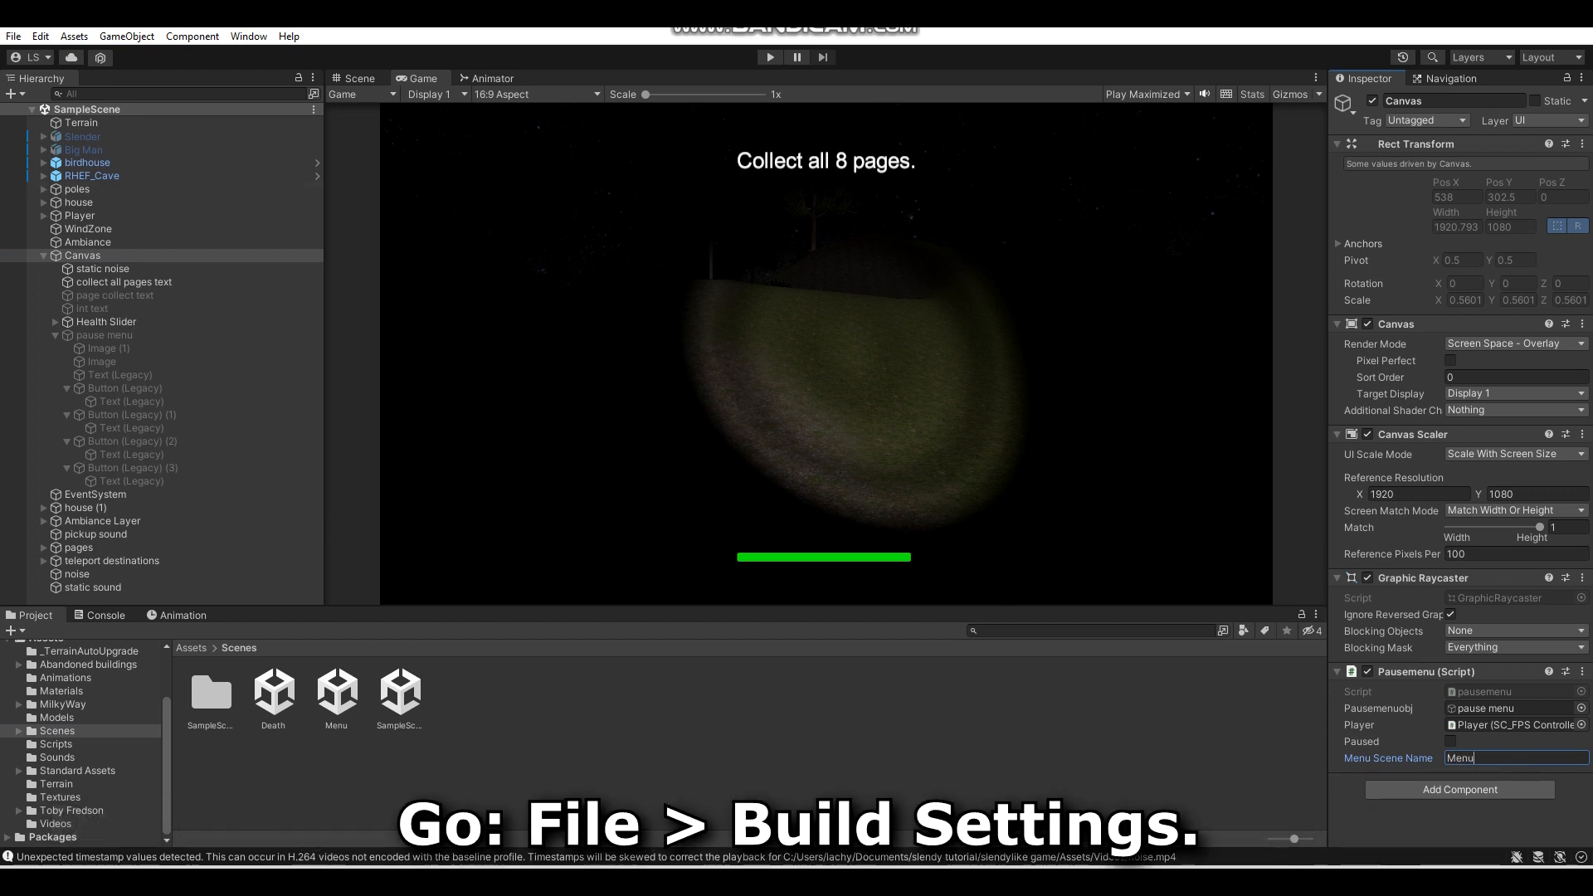
Add the Menu scene to the build's scene list above SampleScene and close the build settings.
click(13, 37)
click(57, 236)
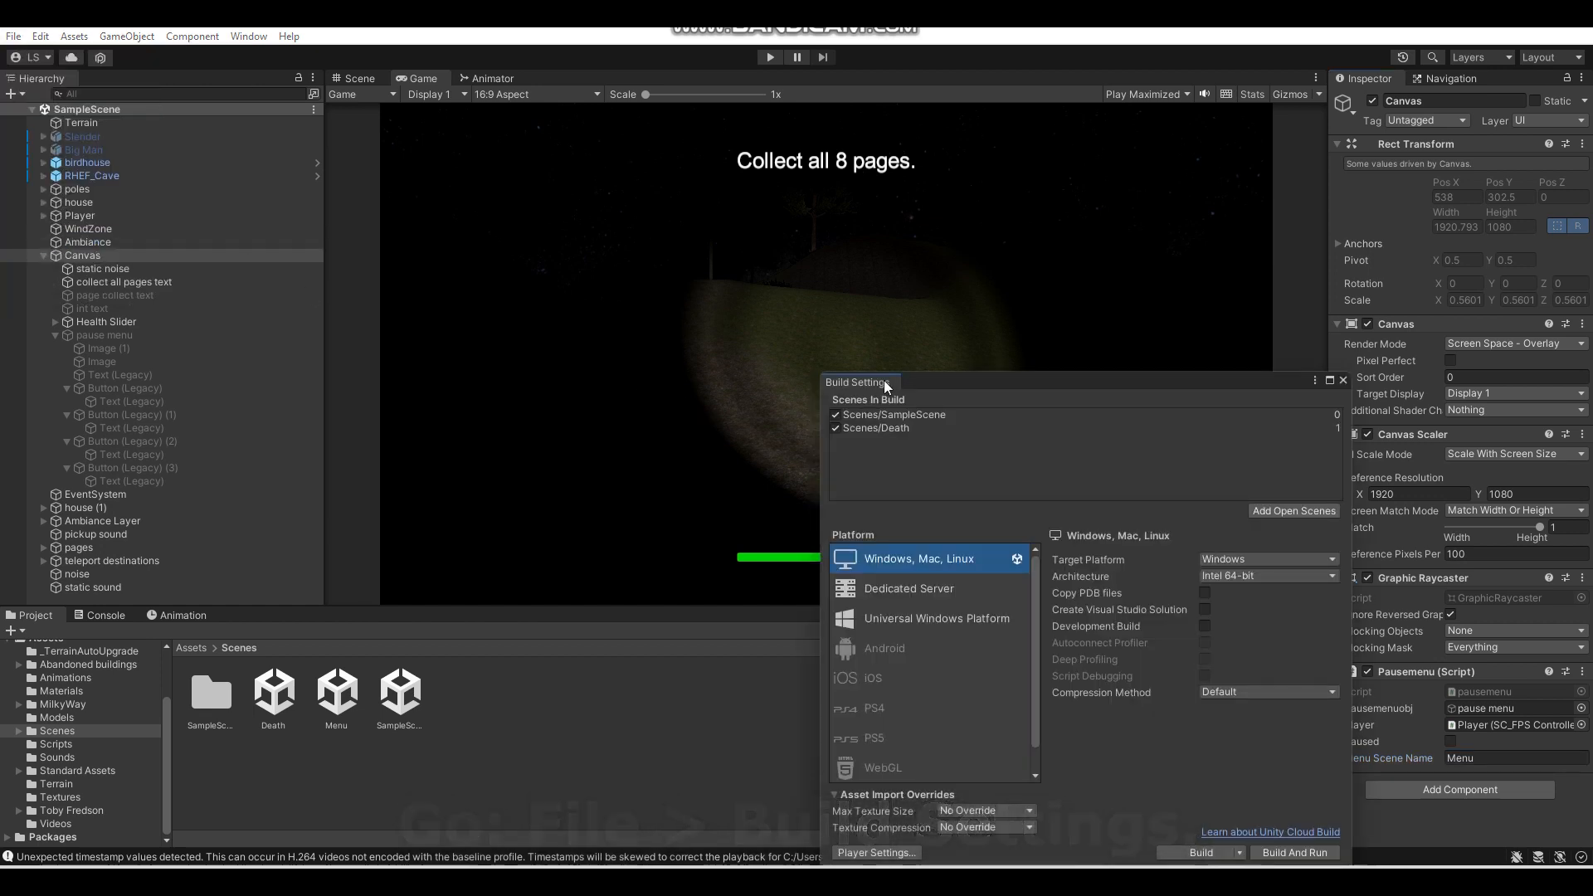
drag(336, 693, 894, 409)
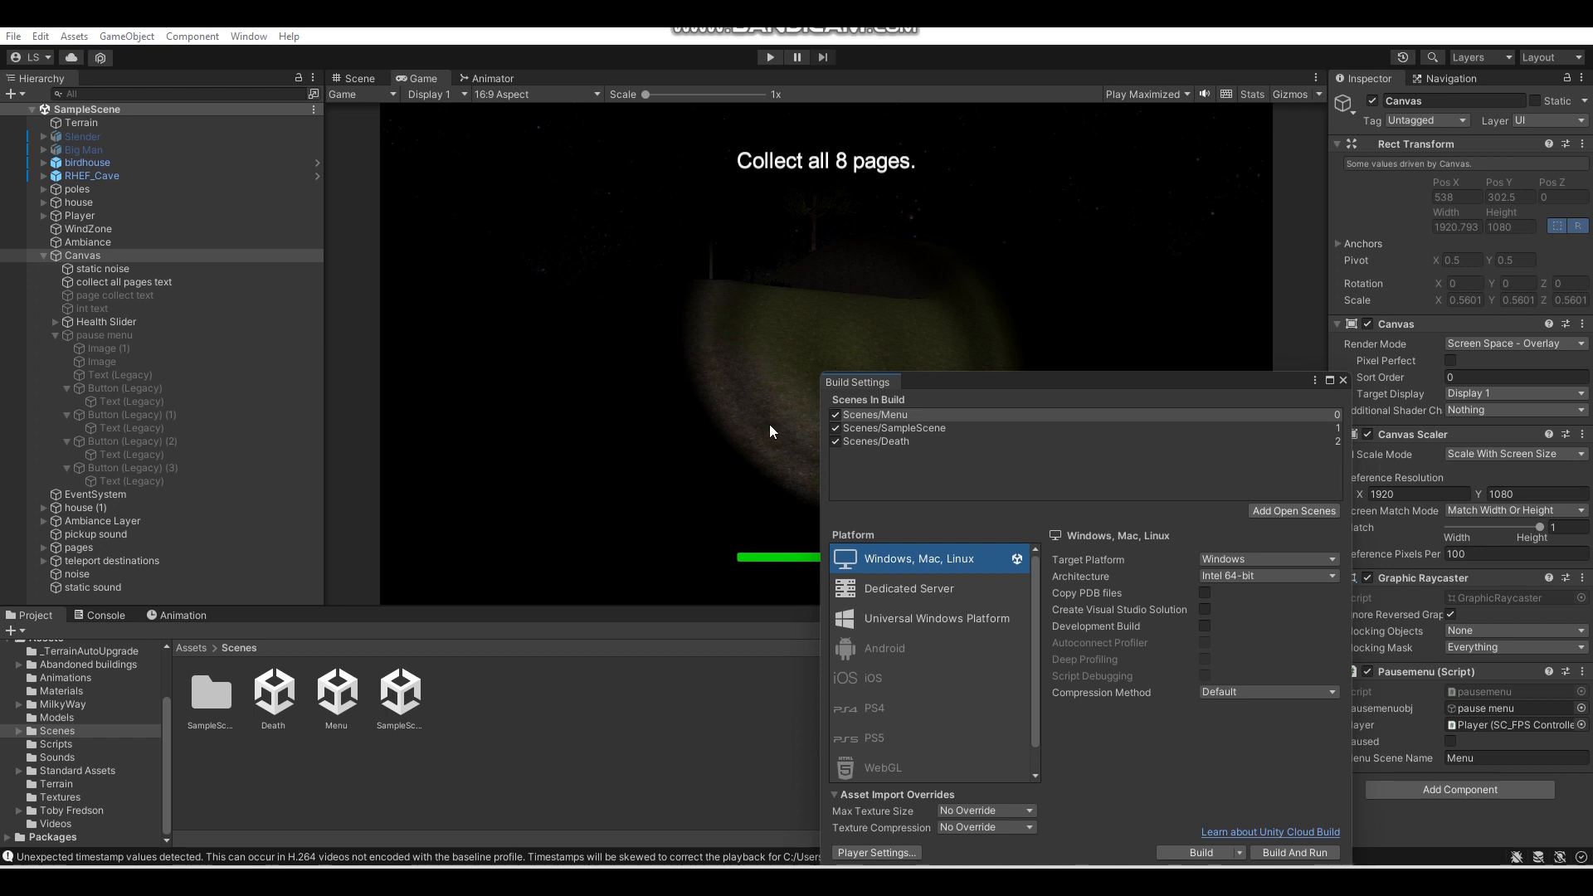
click(1343, 380)
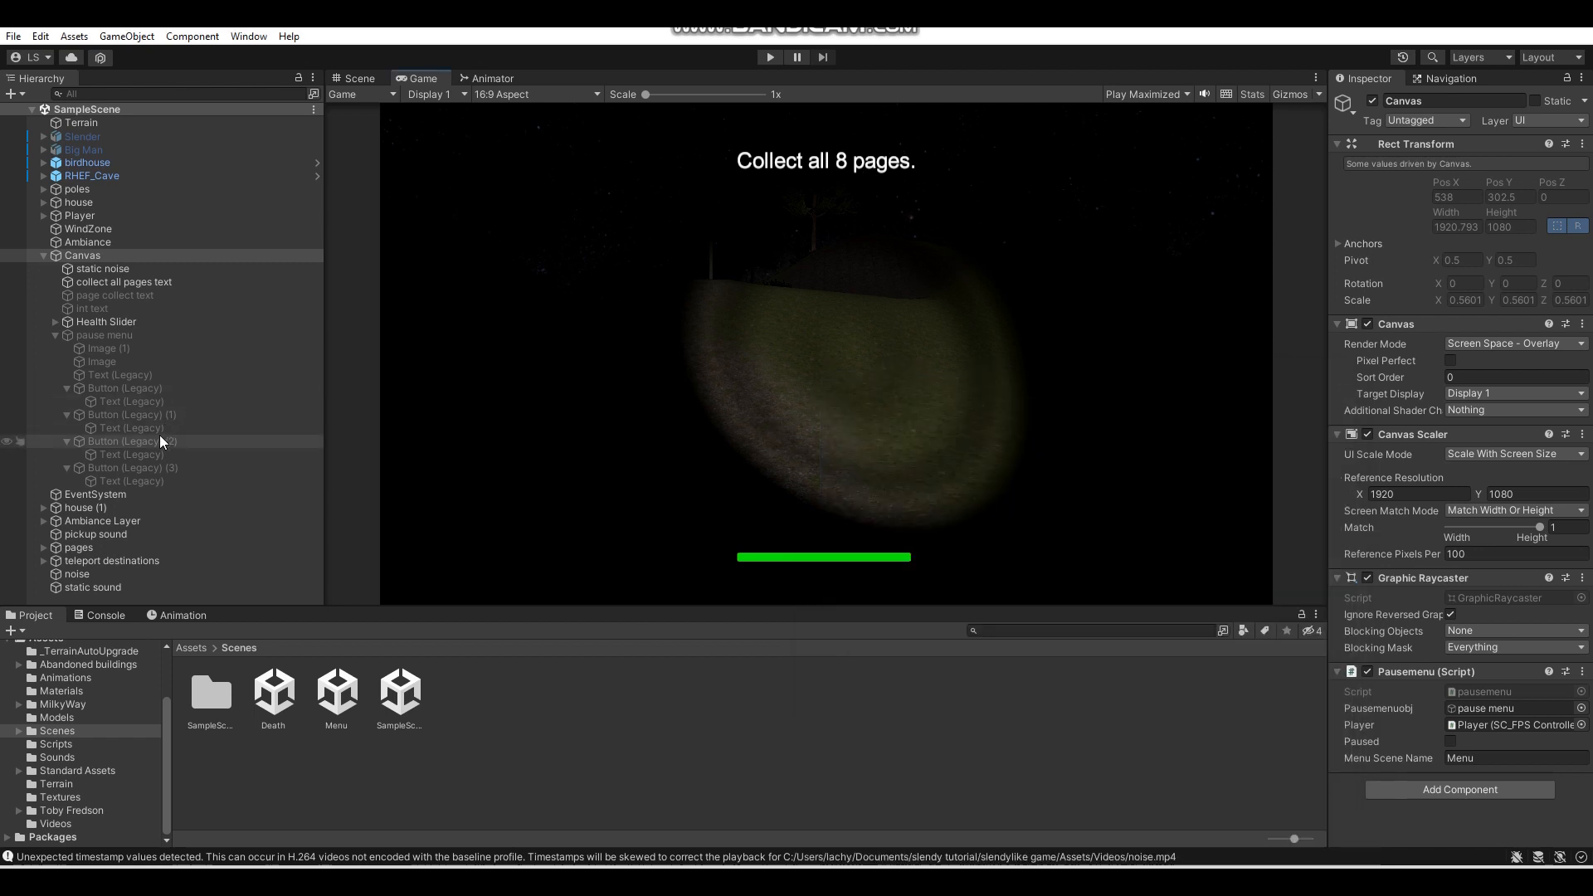
Add an On Click event to Button (Legacy) (2) with Canvas as target and pausemenu.backToMenu as function.
click(160, 440)
scroll(1395, 654, down, 3)
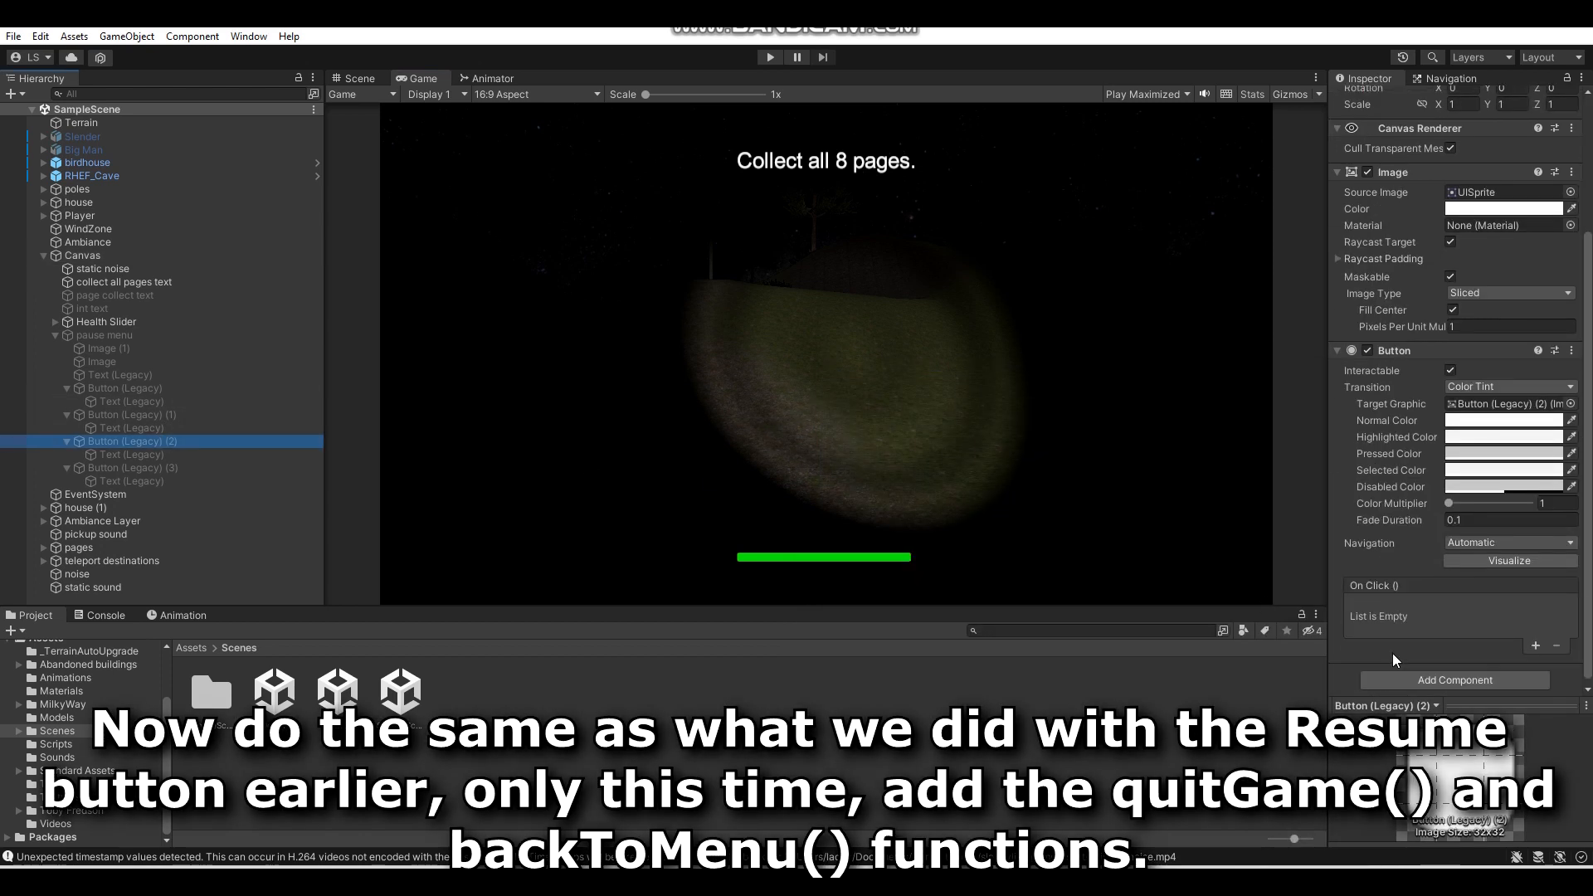
click(1536, 646)
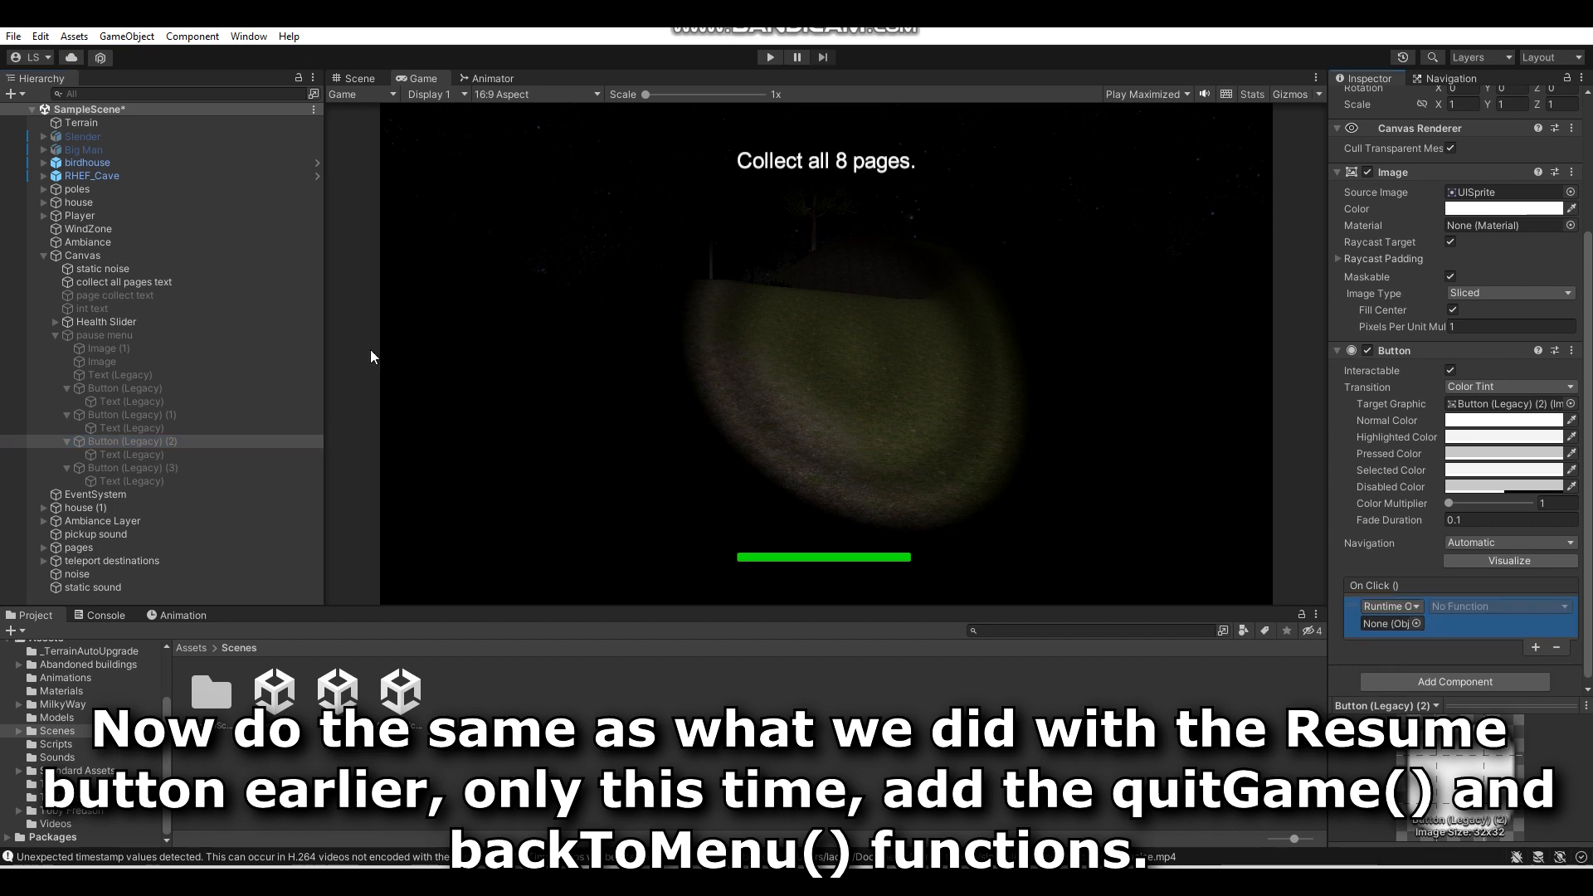
drag(143, 259, 1398, 624)
click(1485, 607)
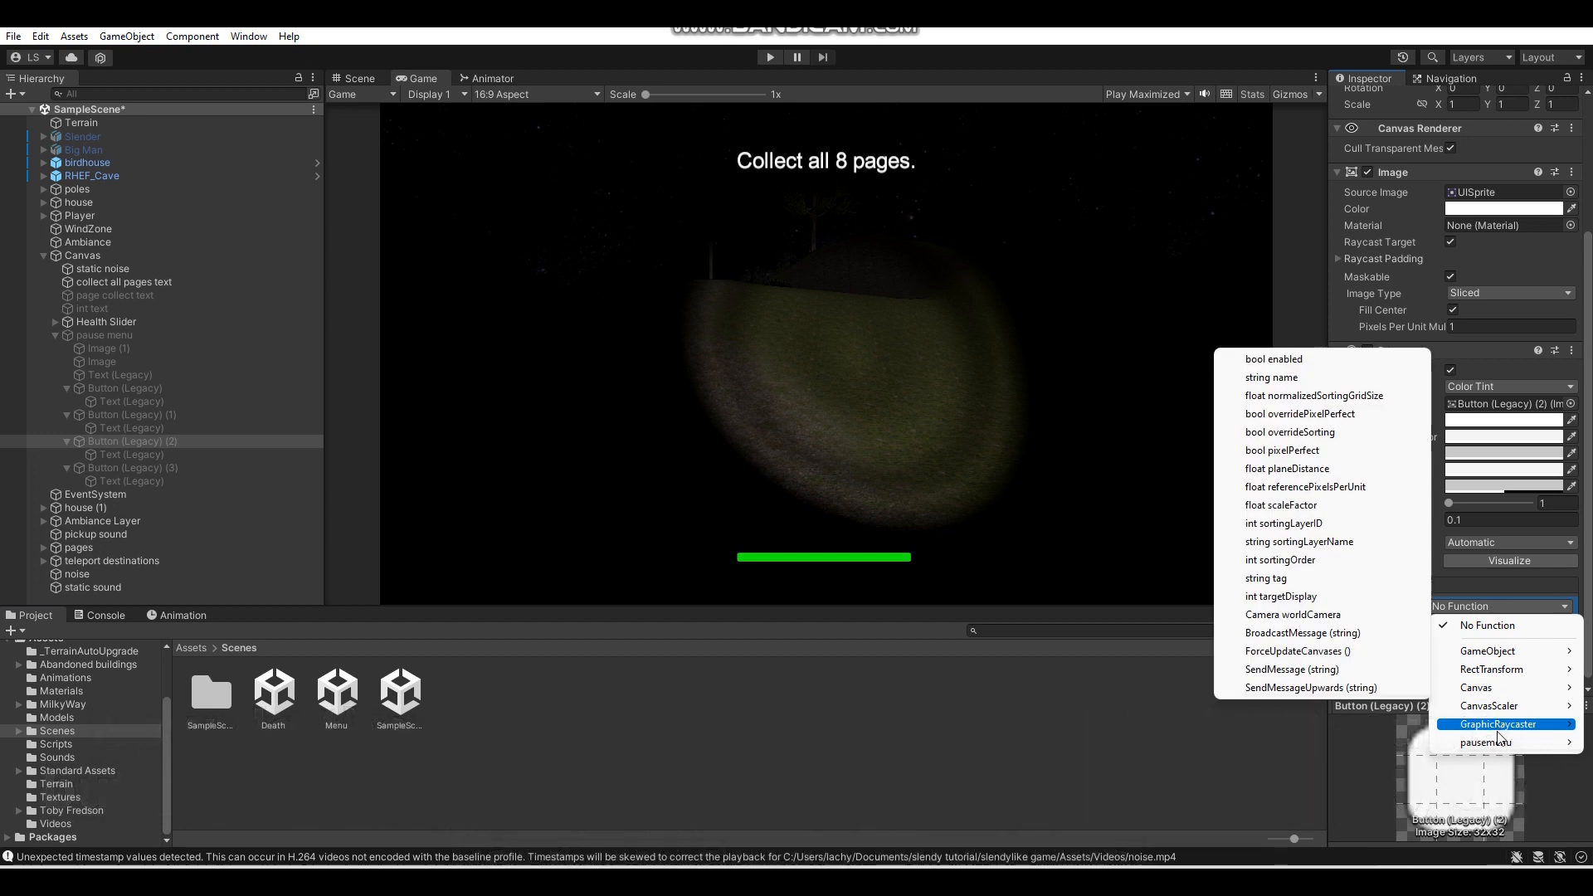
mouse_move(1442, 736)
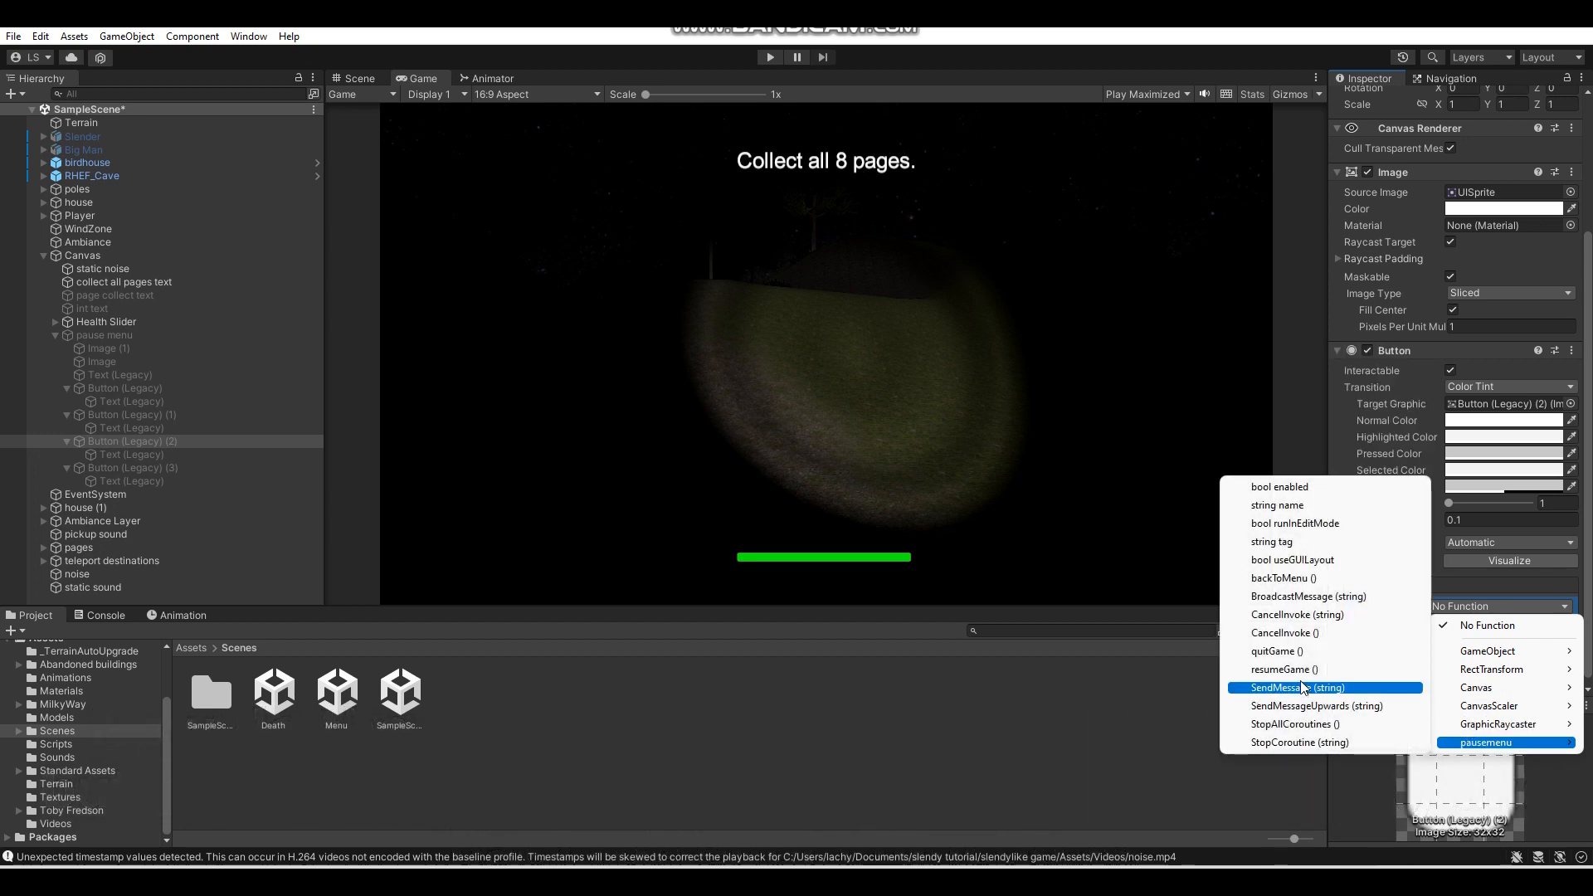
click(1282, 578)
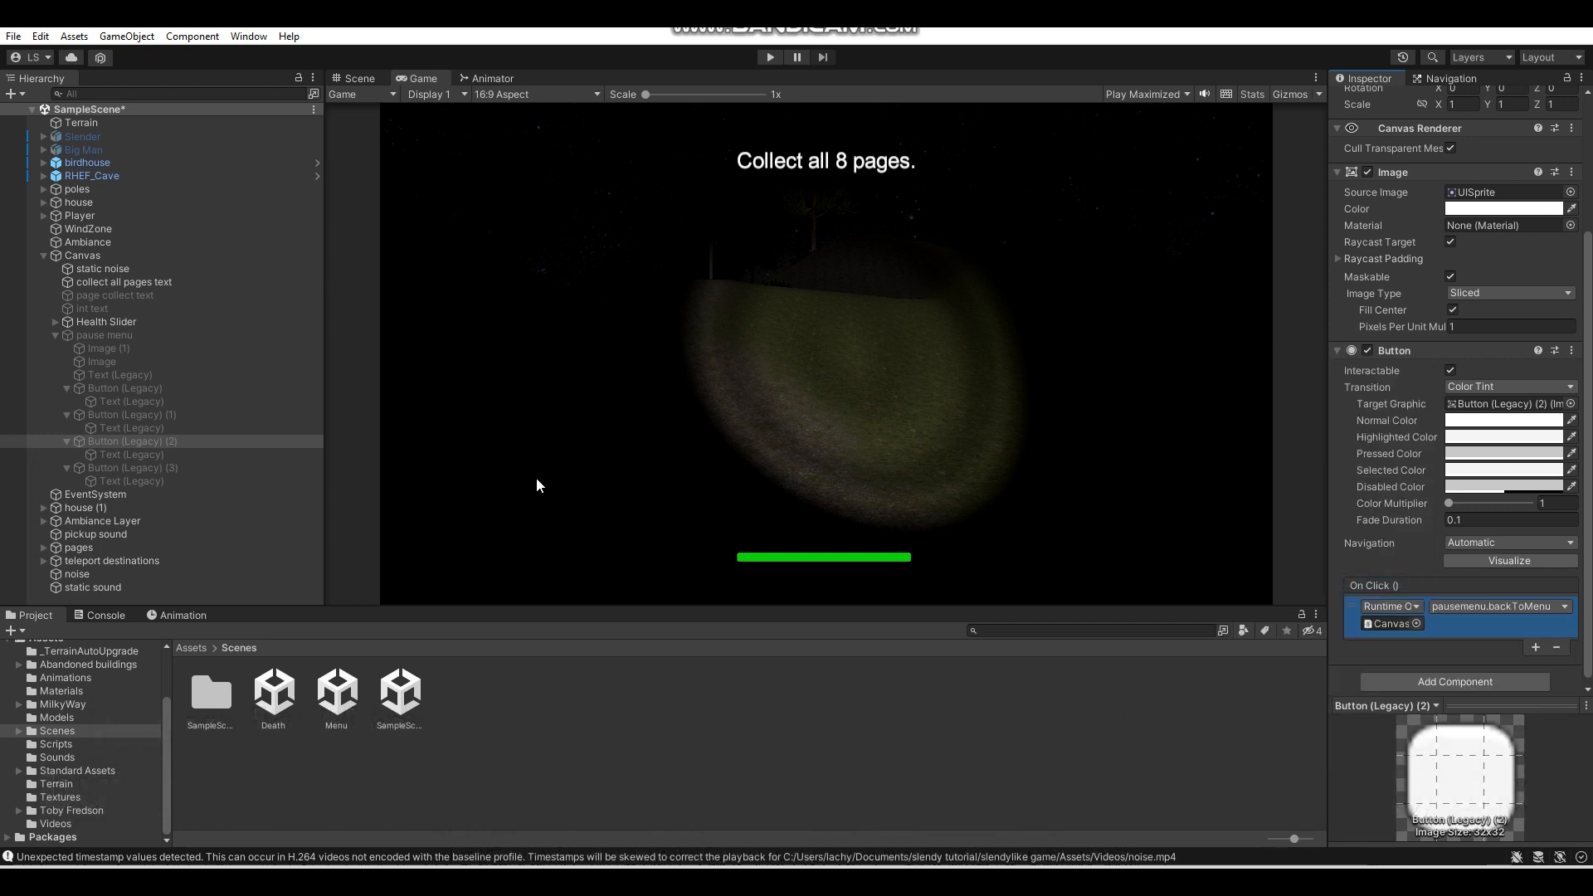
Add an On Click event to Button (Legacy) (3) with Canvas as target and pausemenu.quitGame as function, and save the scene.
click(127, 466)
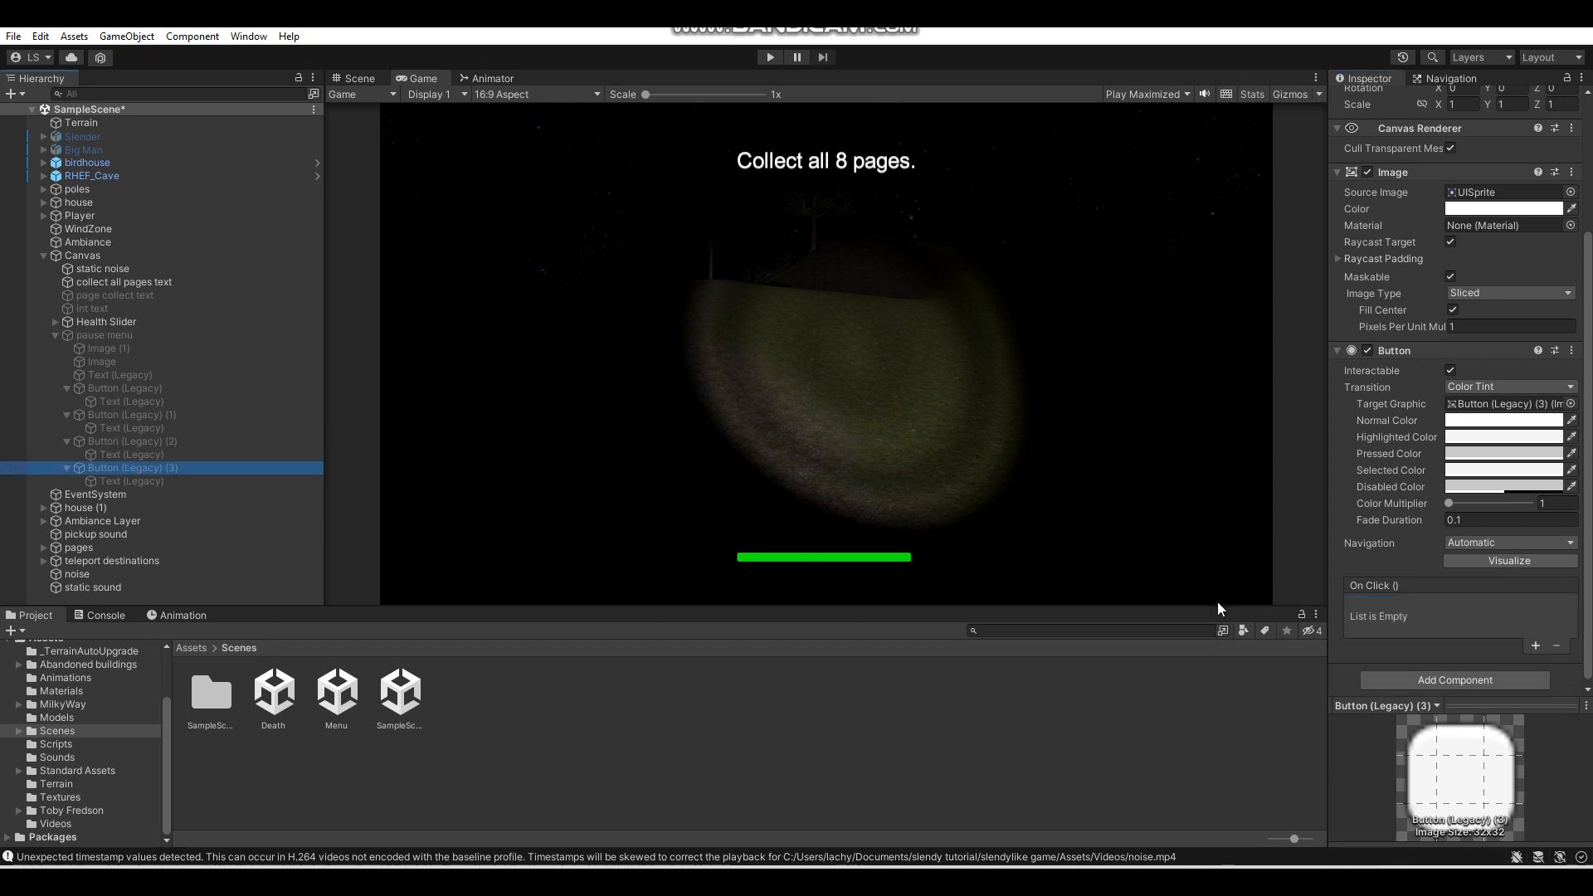
click(1533, 648)
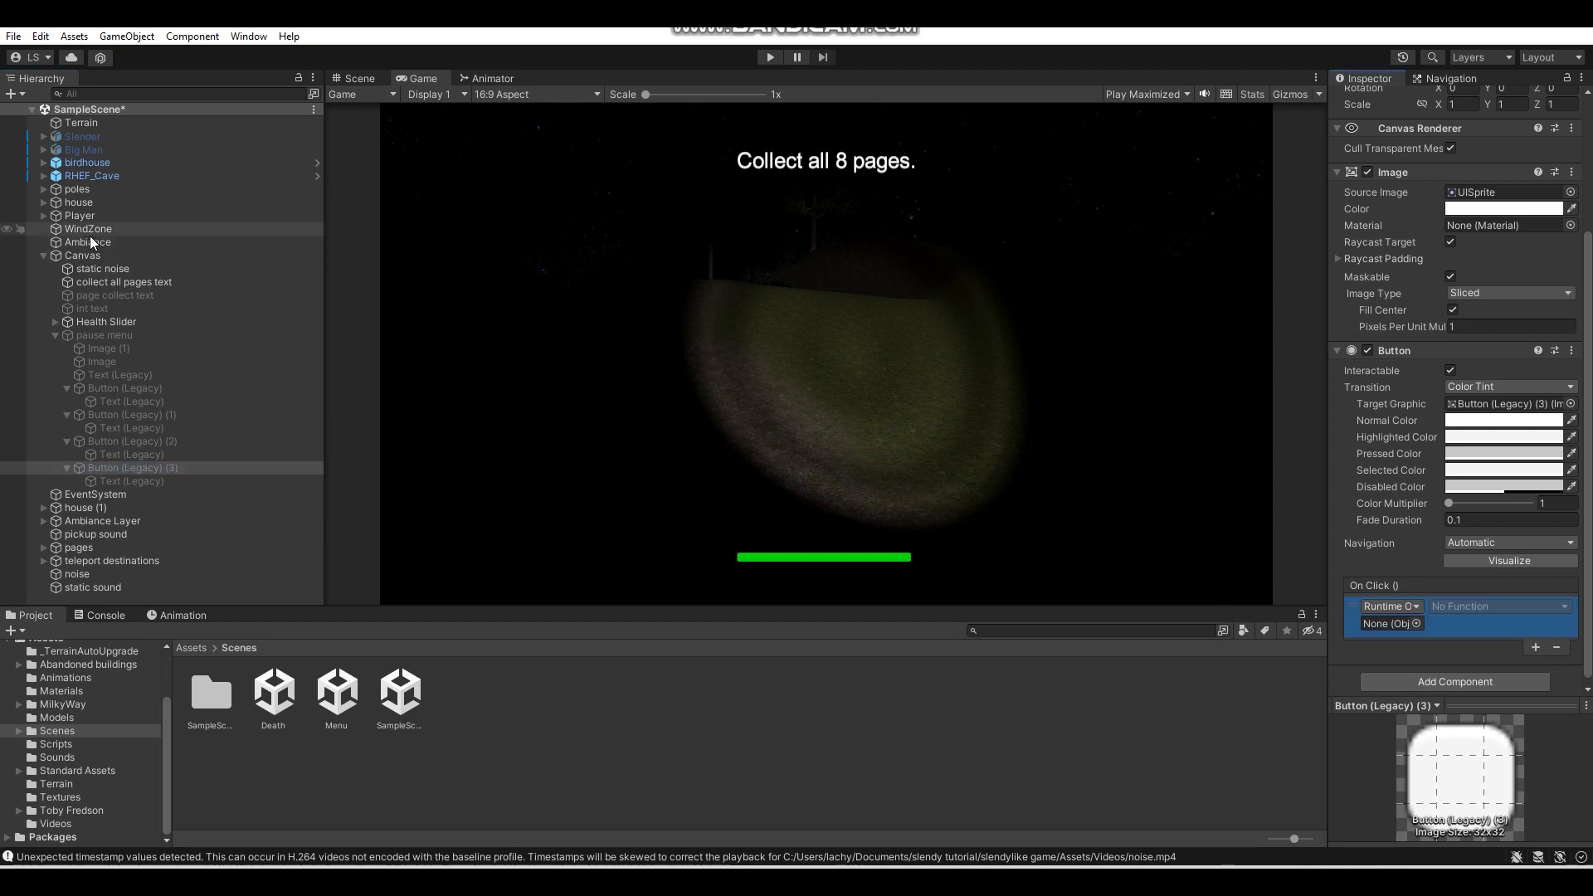
drag(90, 251, 1377, 623)
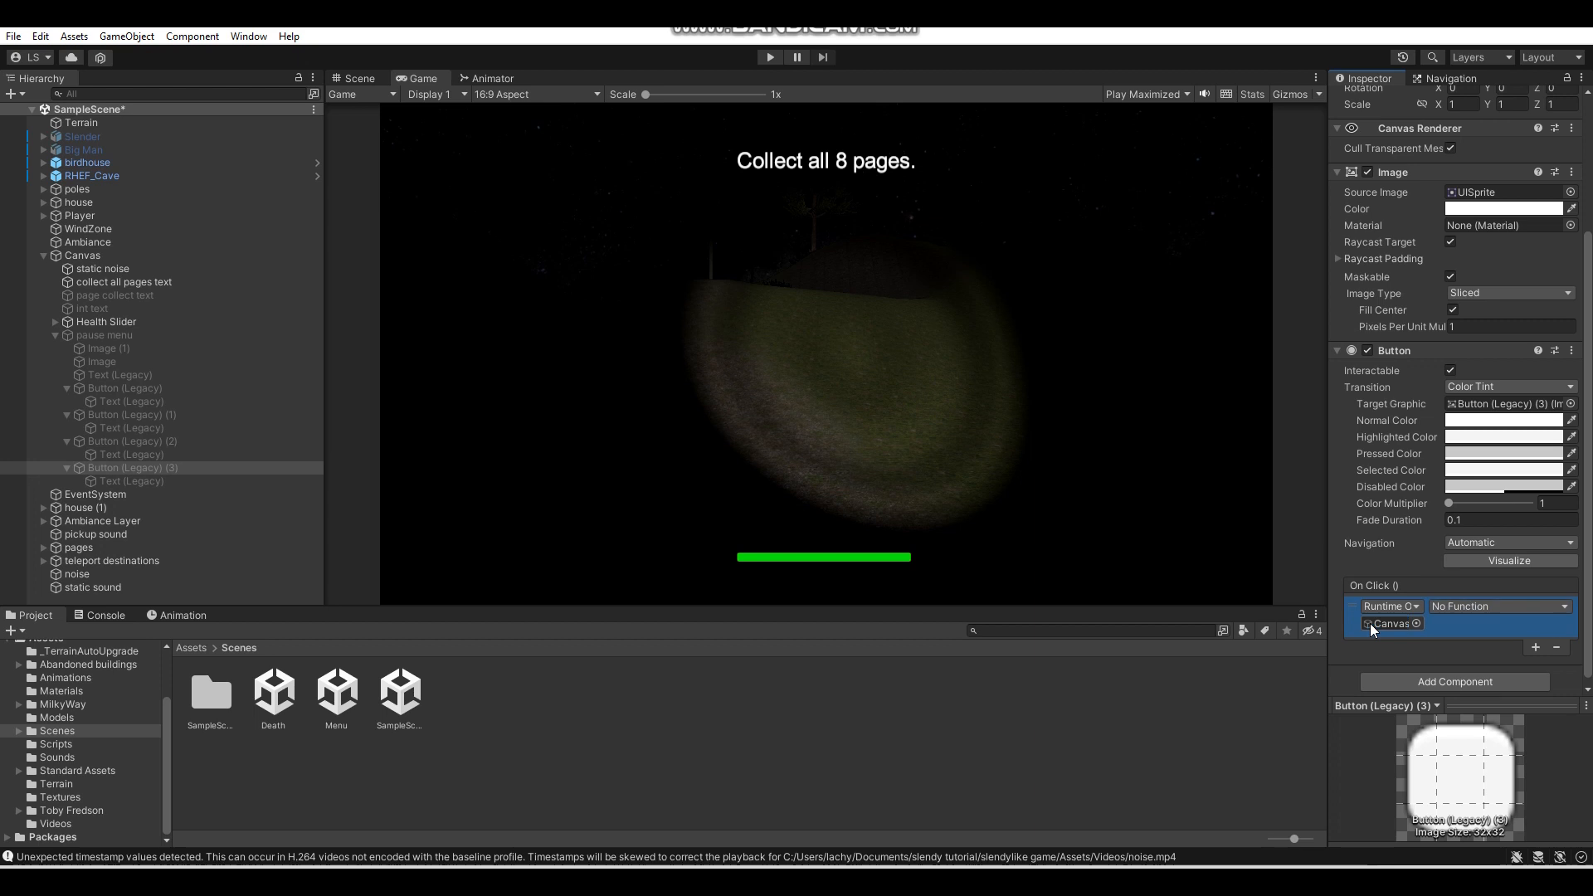
click(1490, 606)
mouse_move(1479, 743)
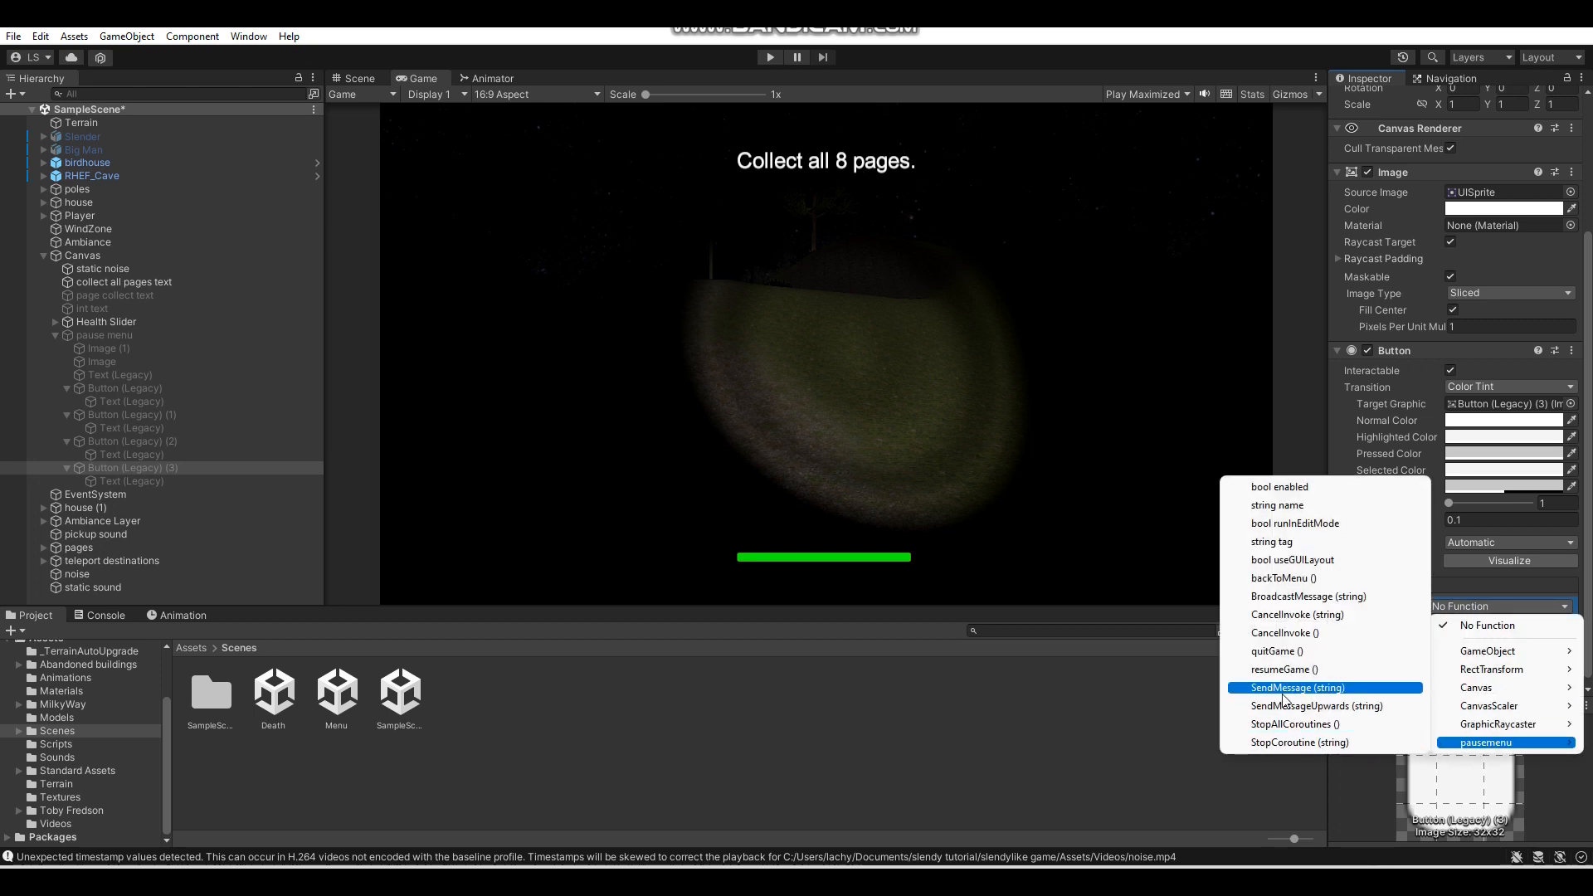
click(1281, 653)
key(ctrl+s)
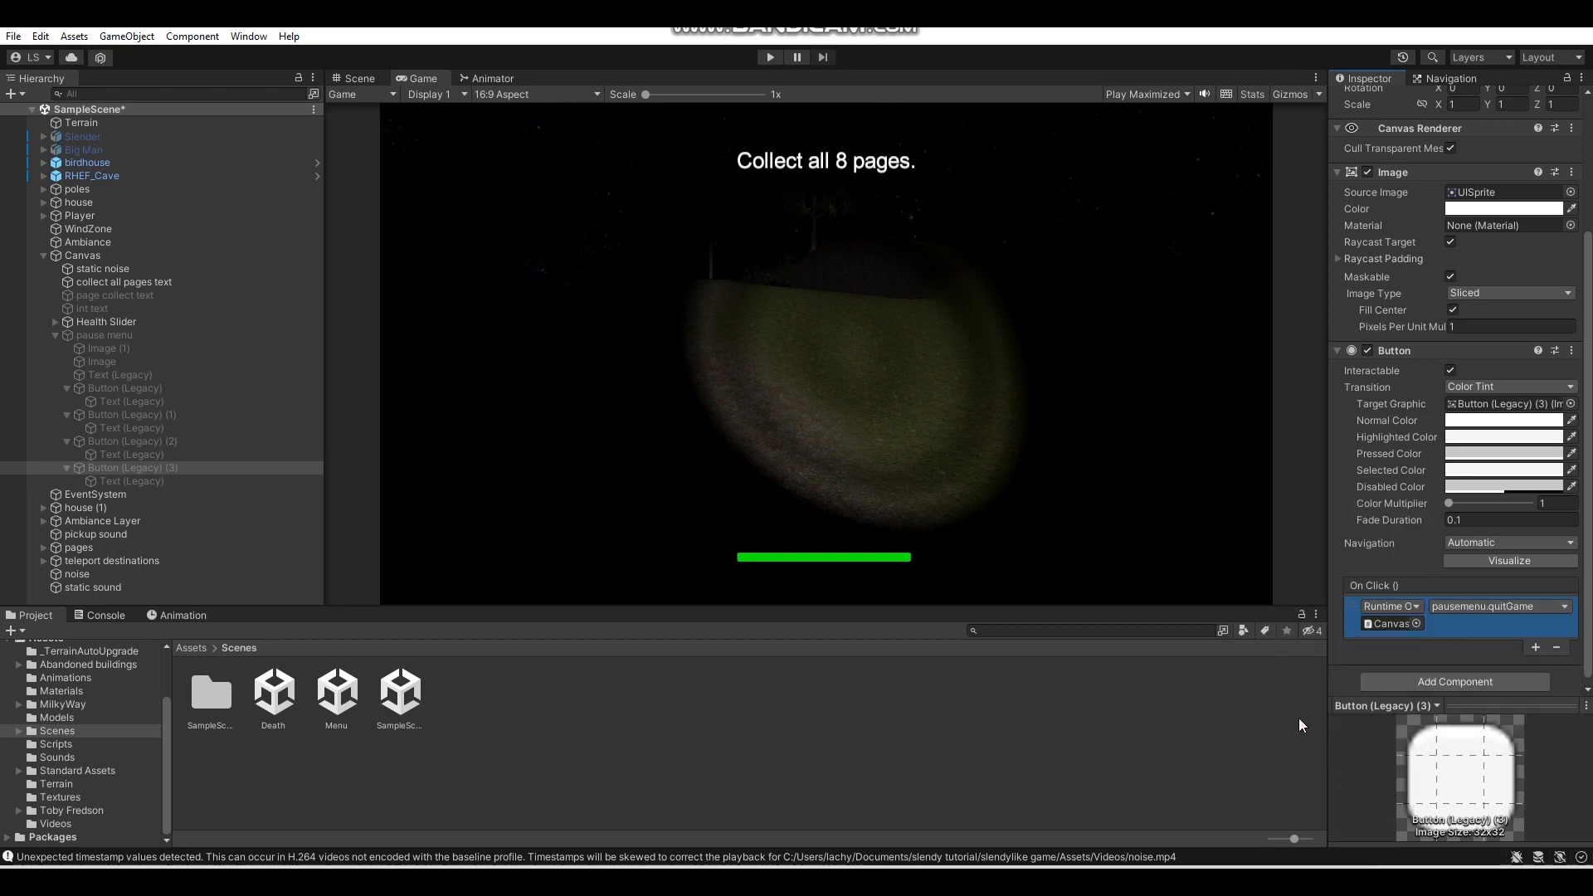
Play-test the game, opening the pause menu and trying its Quit Game and Quit To Menu buttons.
click(770, 57)
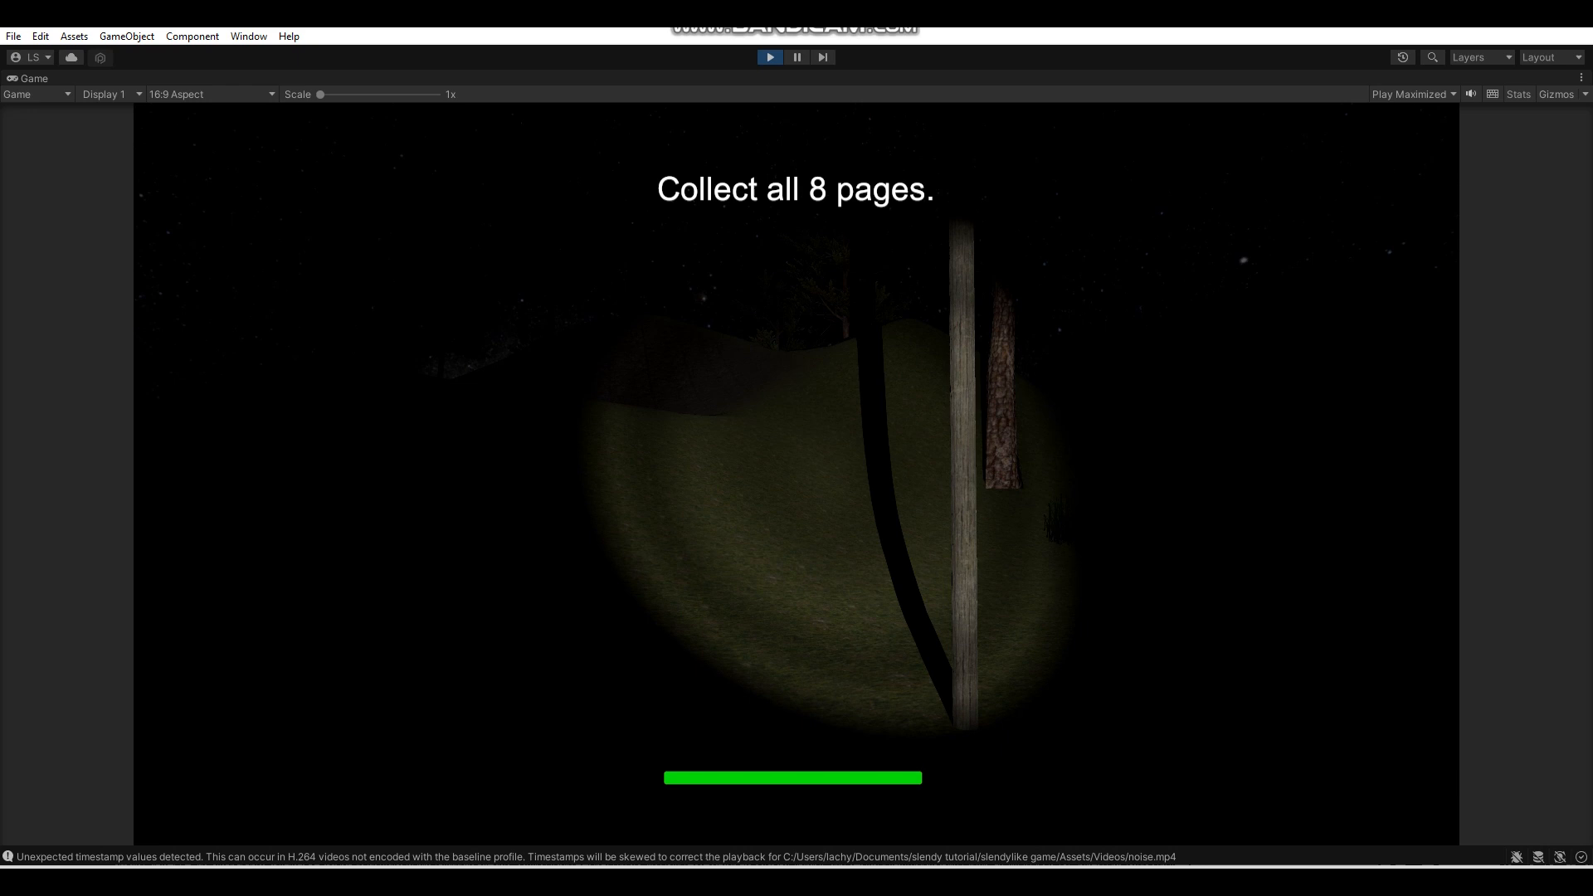
key(Escape)
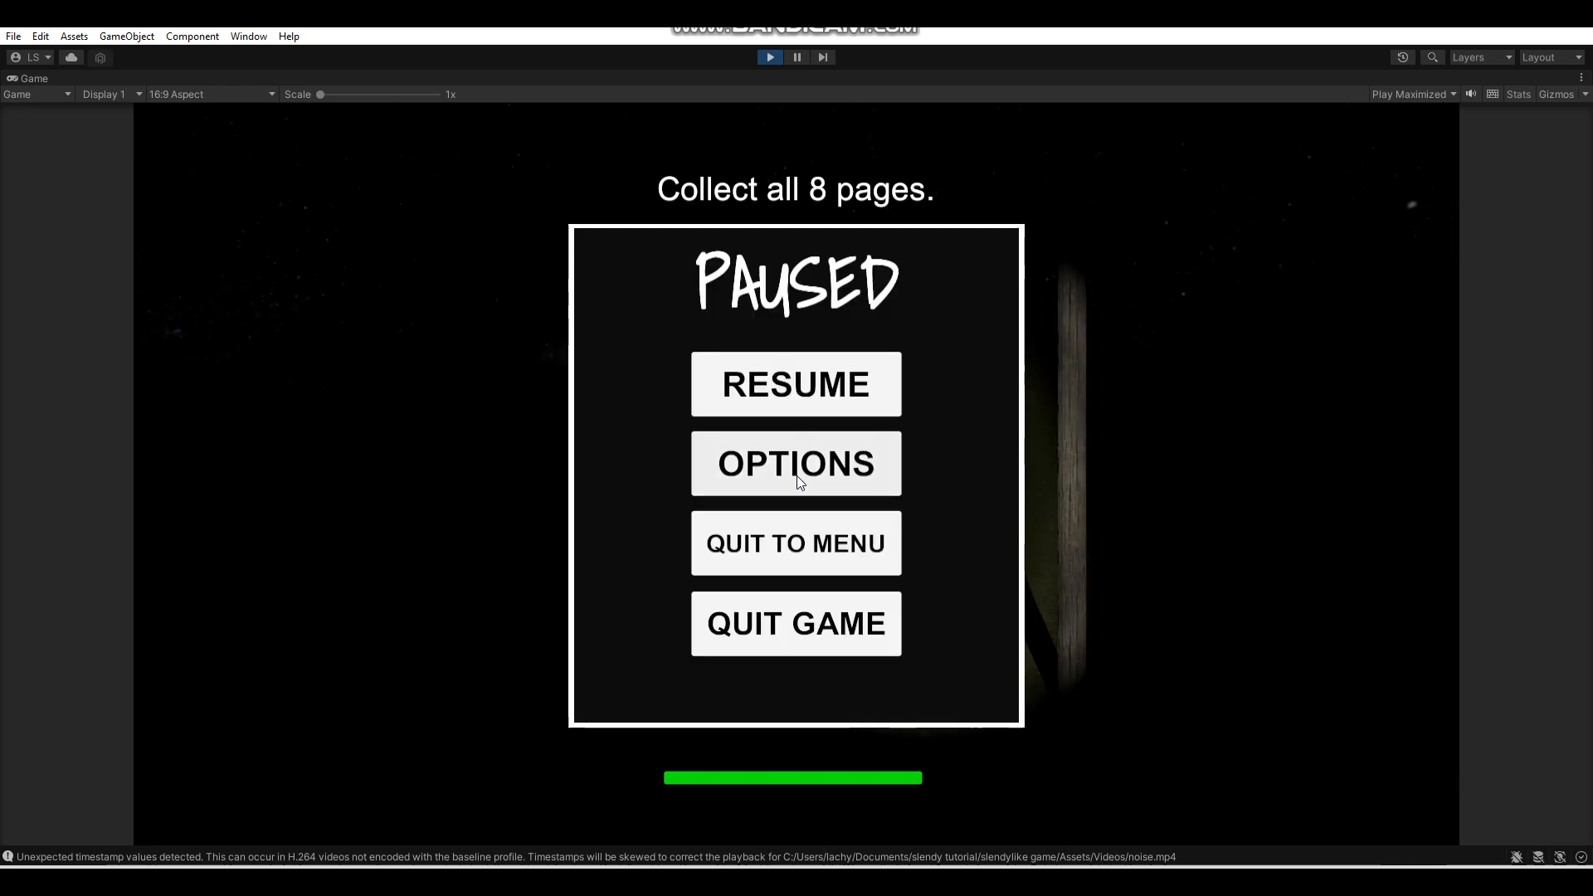
click(811, 628)
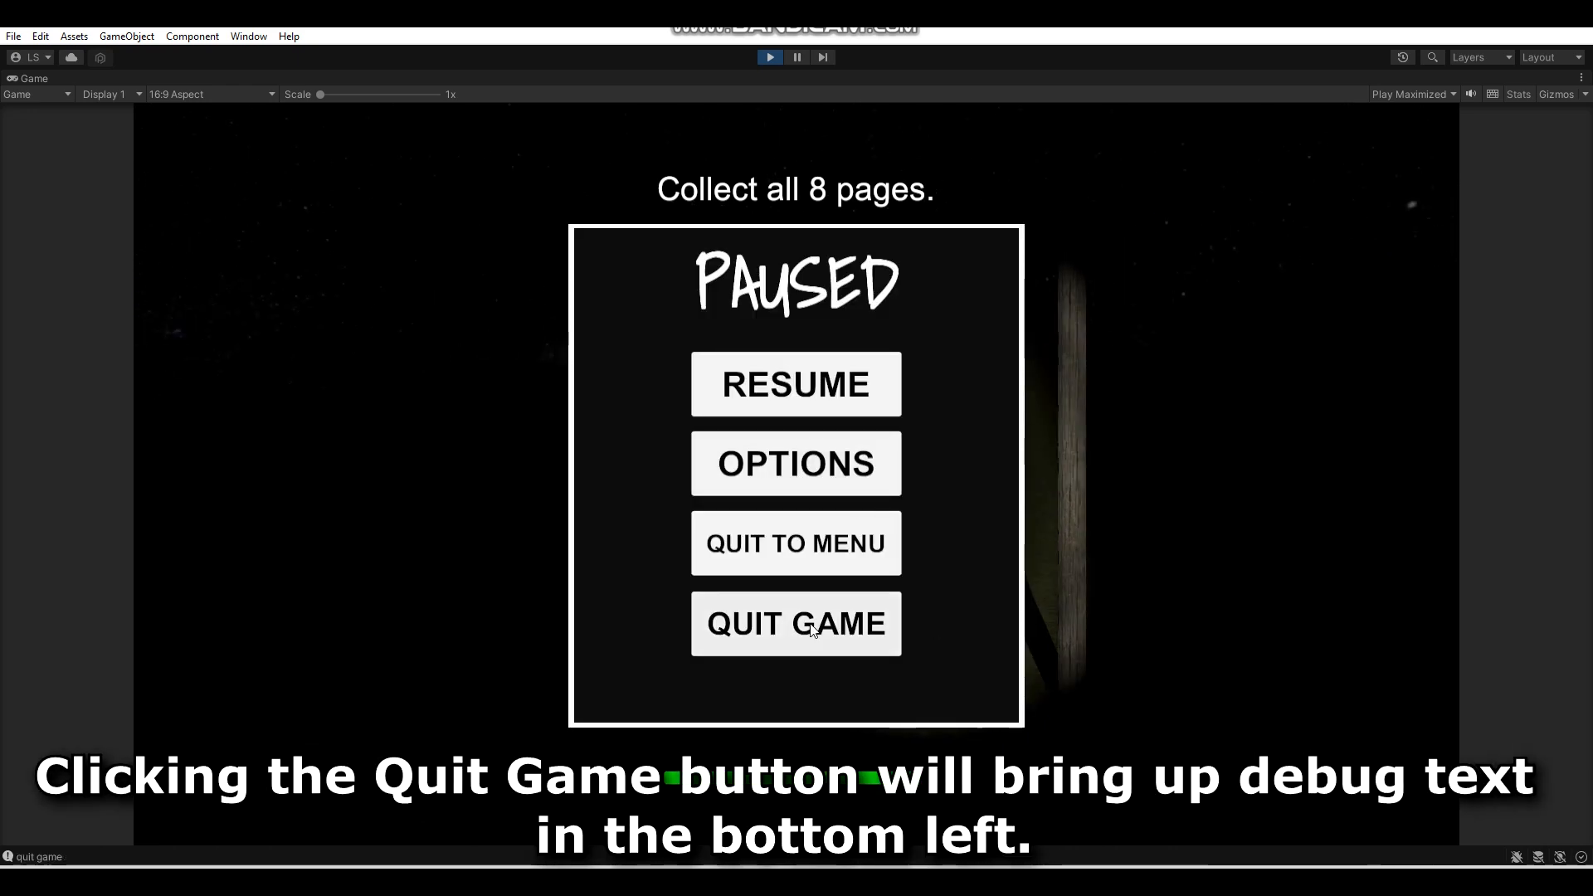
click(811, 629)
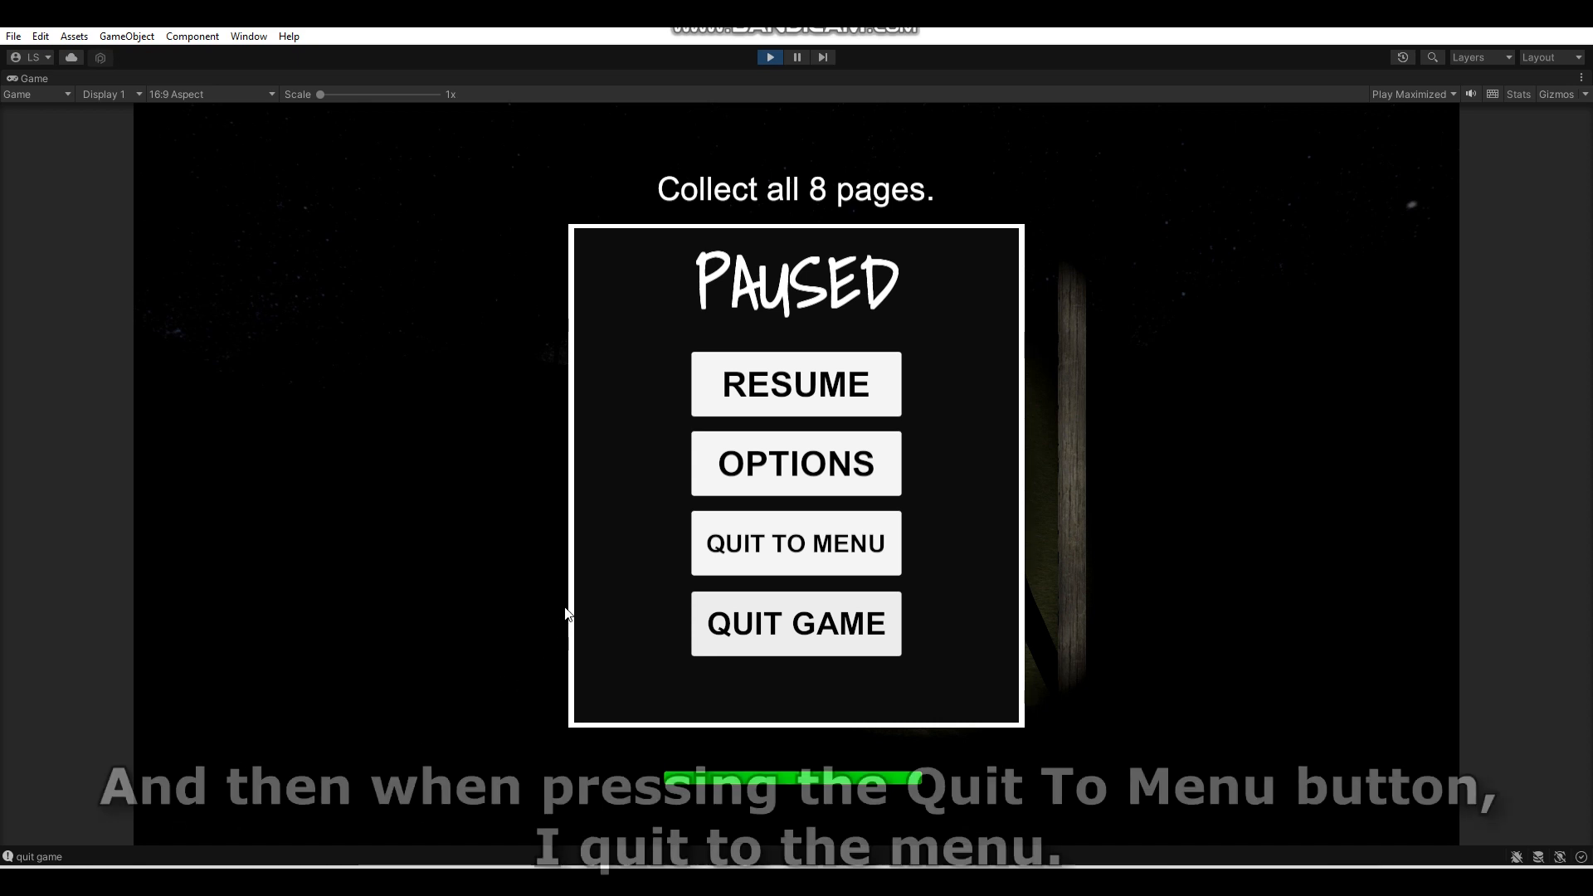
click(745, 547)
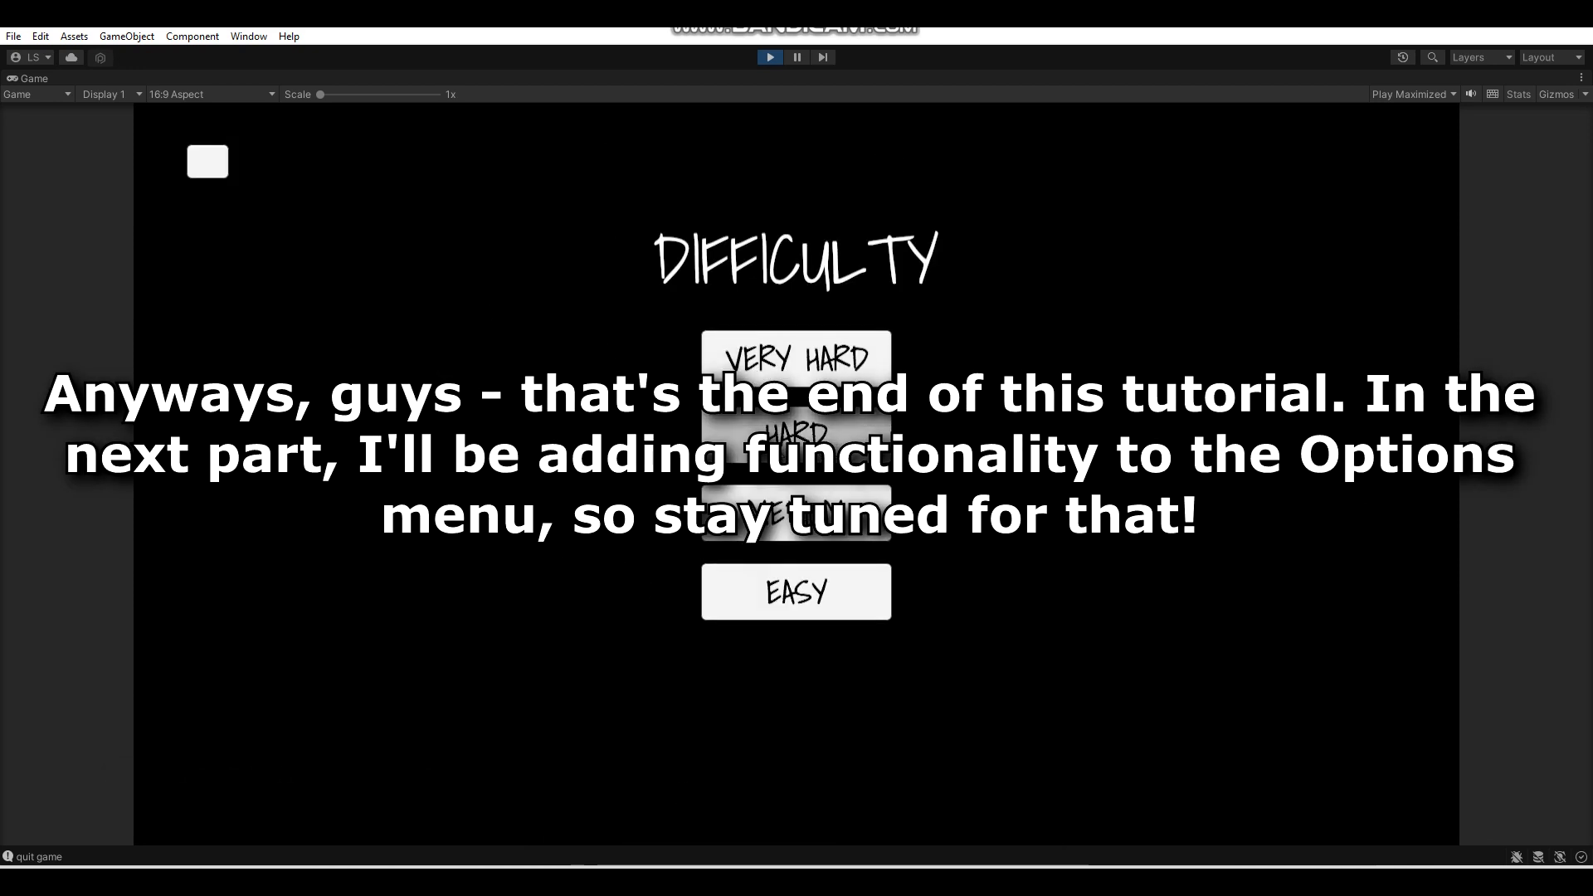
Start a new game from the difficulty screen, test the pause menu's Resume and Quit To Menu buttons, and stop play mode.
click(830, 539)
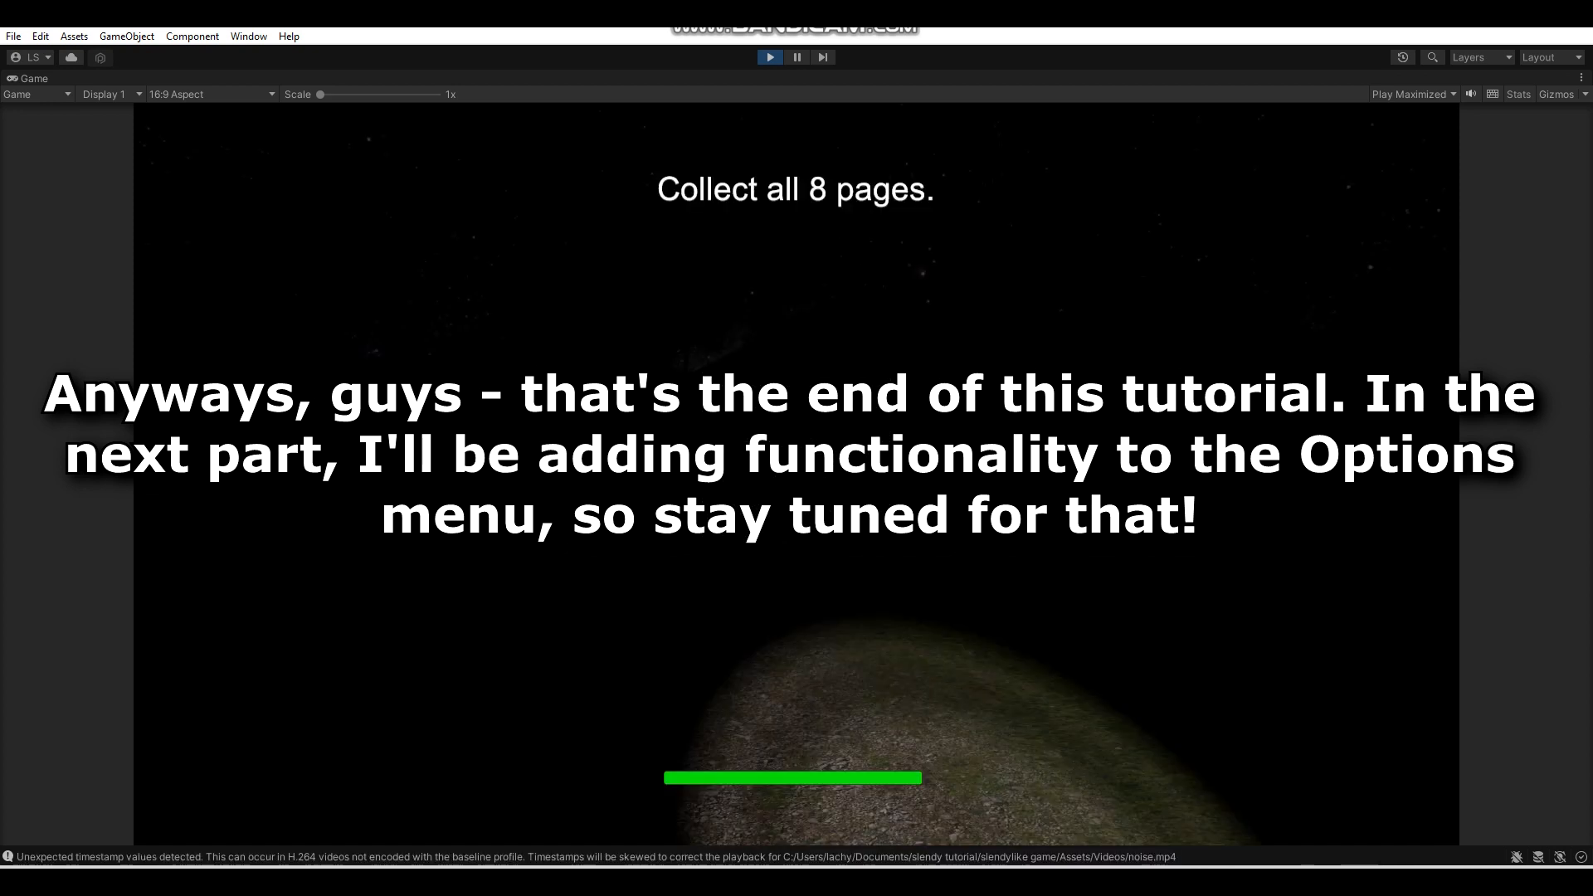
key(Escape)
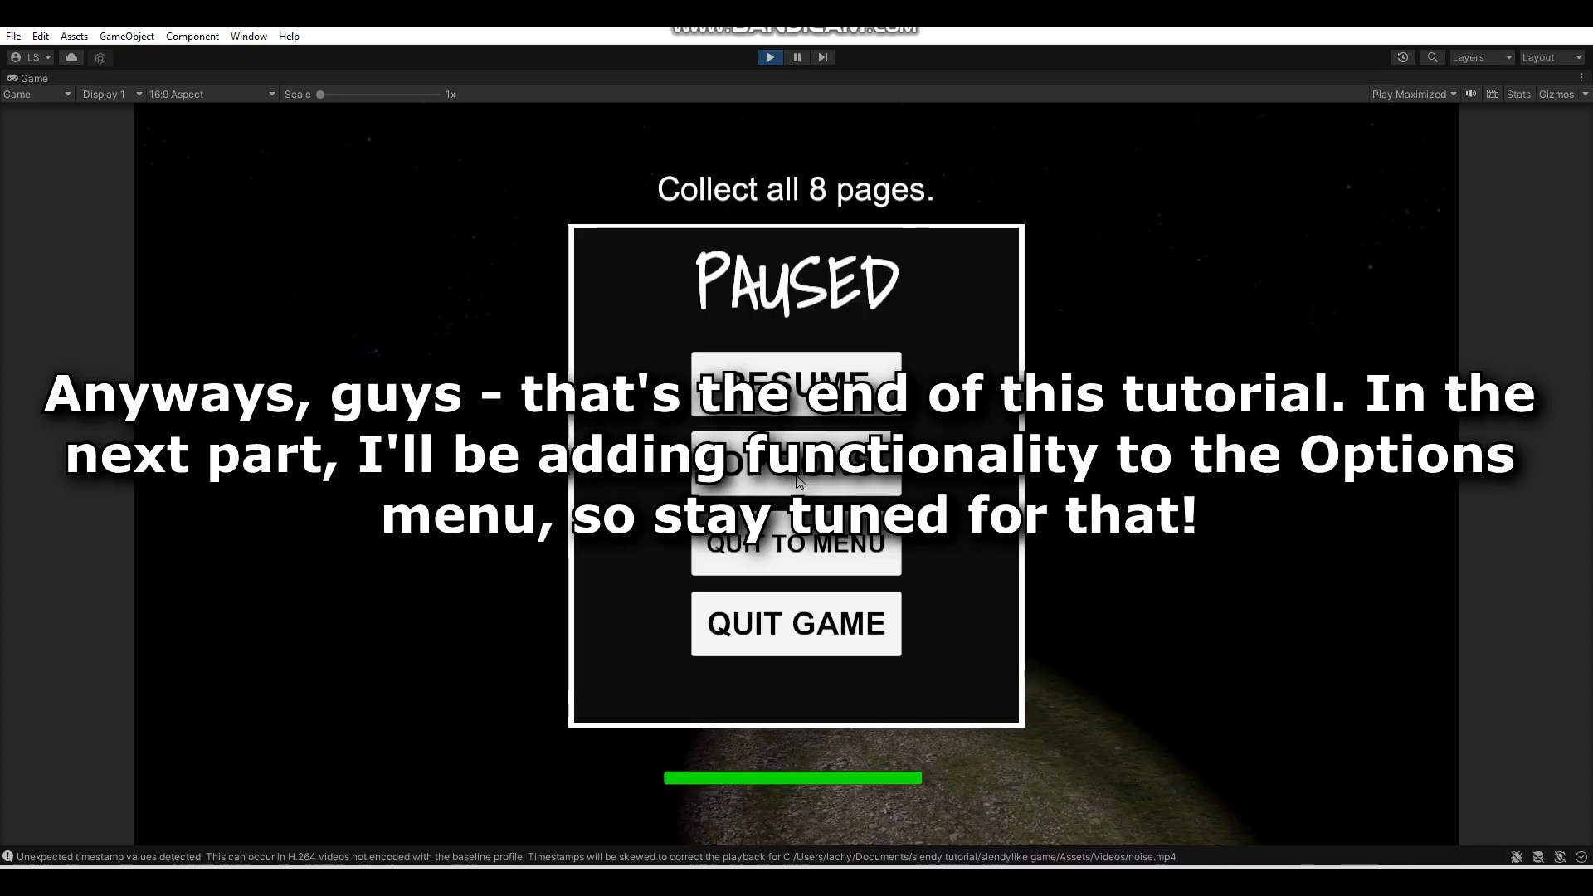
click(802, 387)
key(Escape)
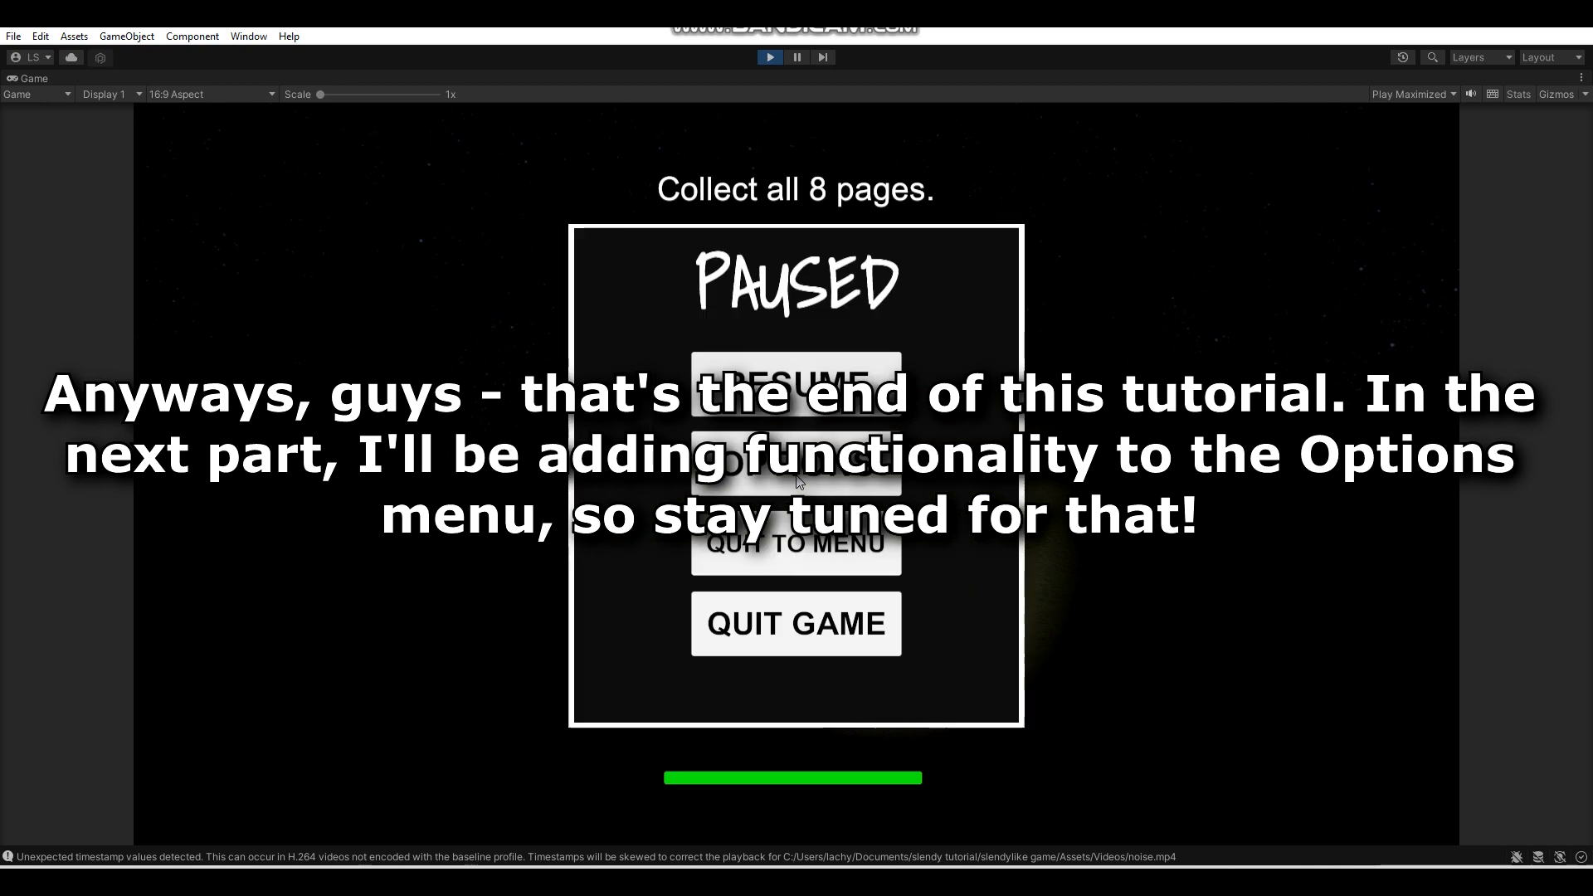
click(801, 550)
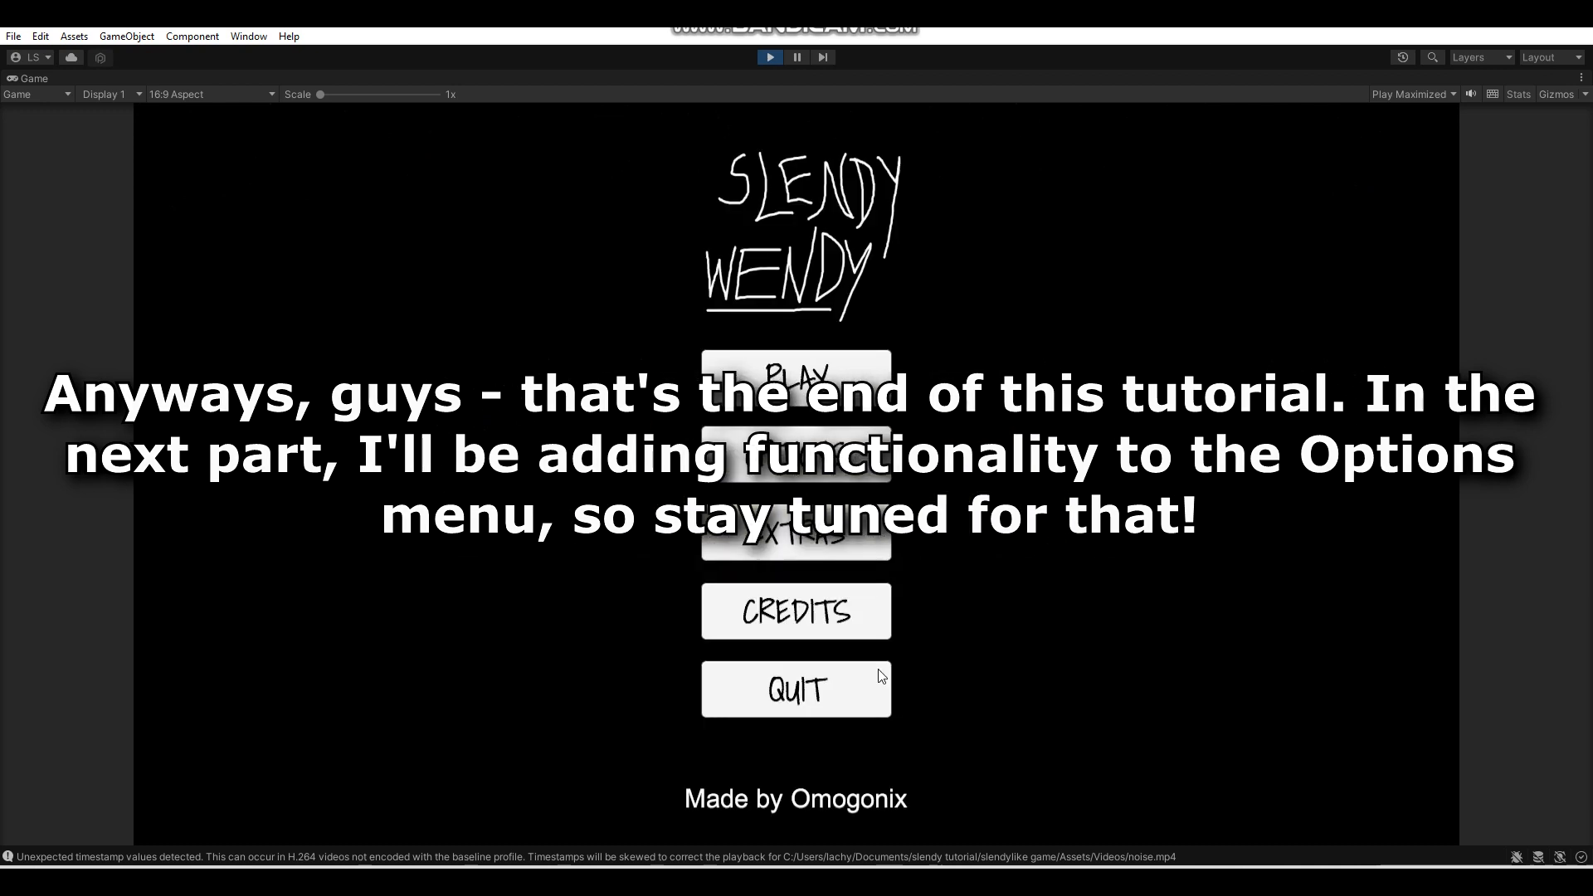
click(765, 57)
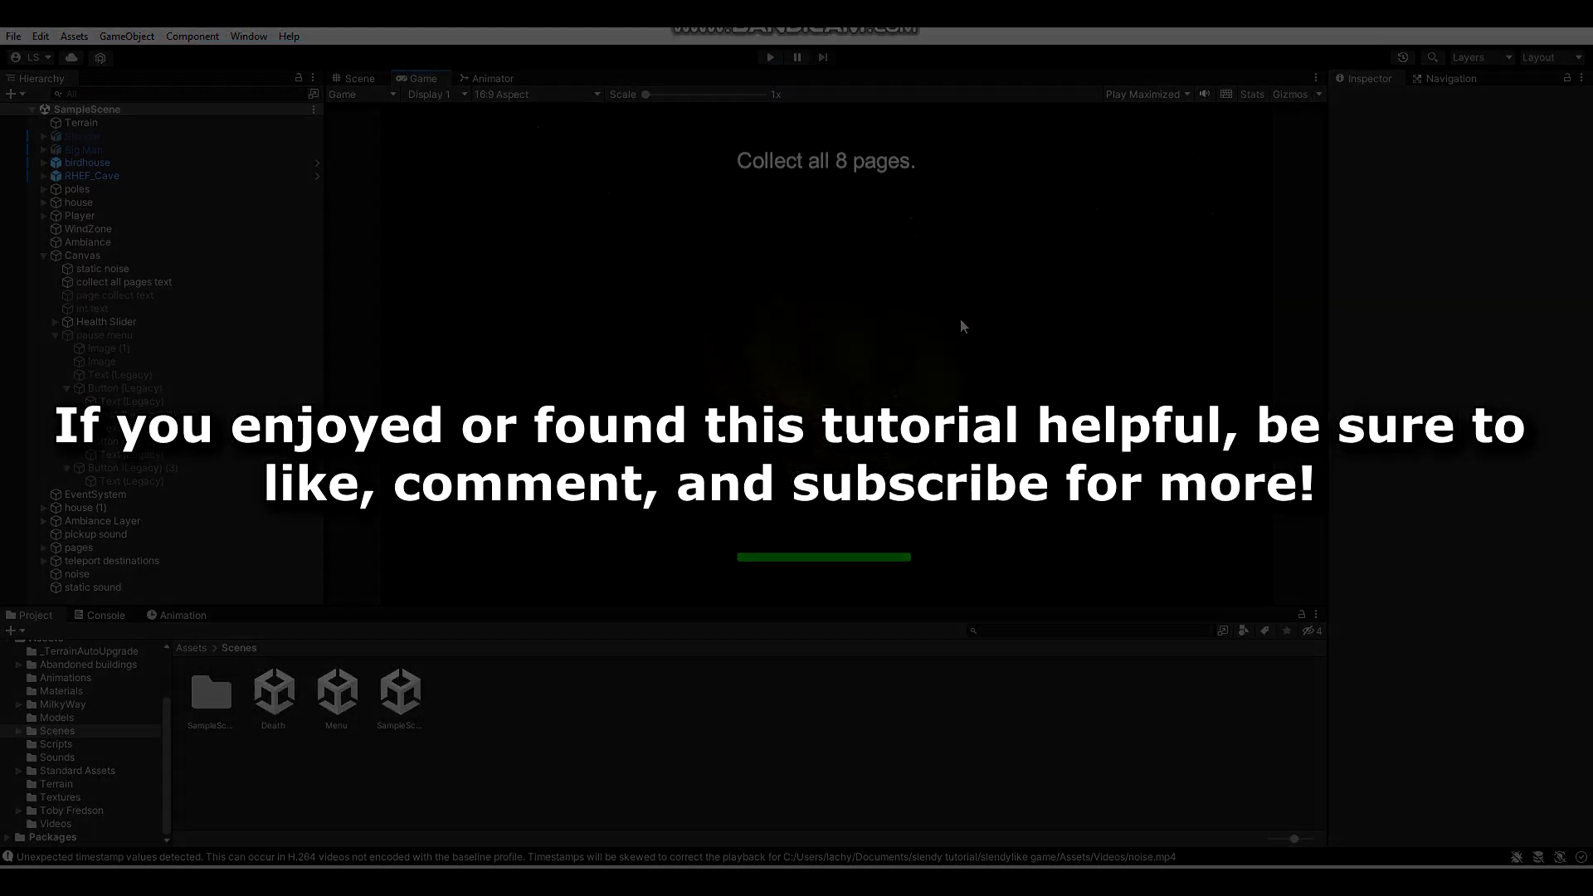